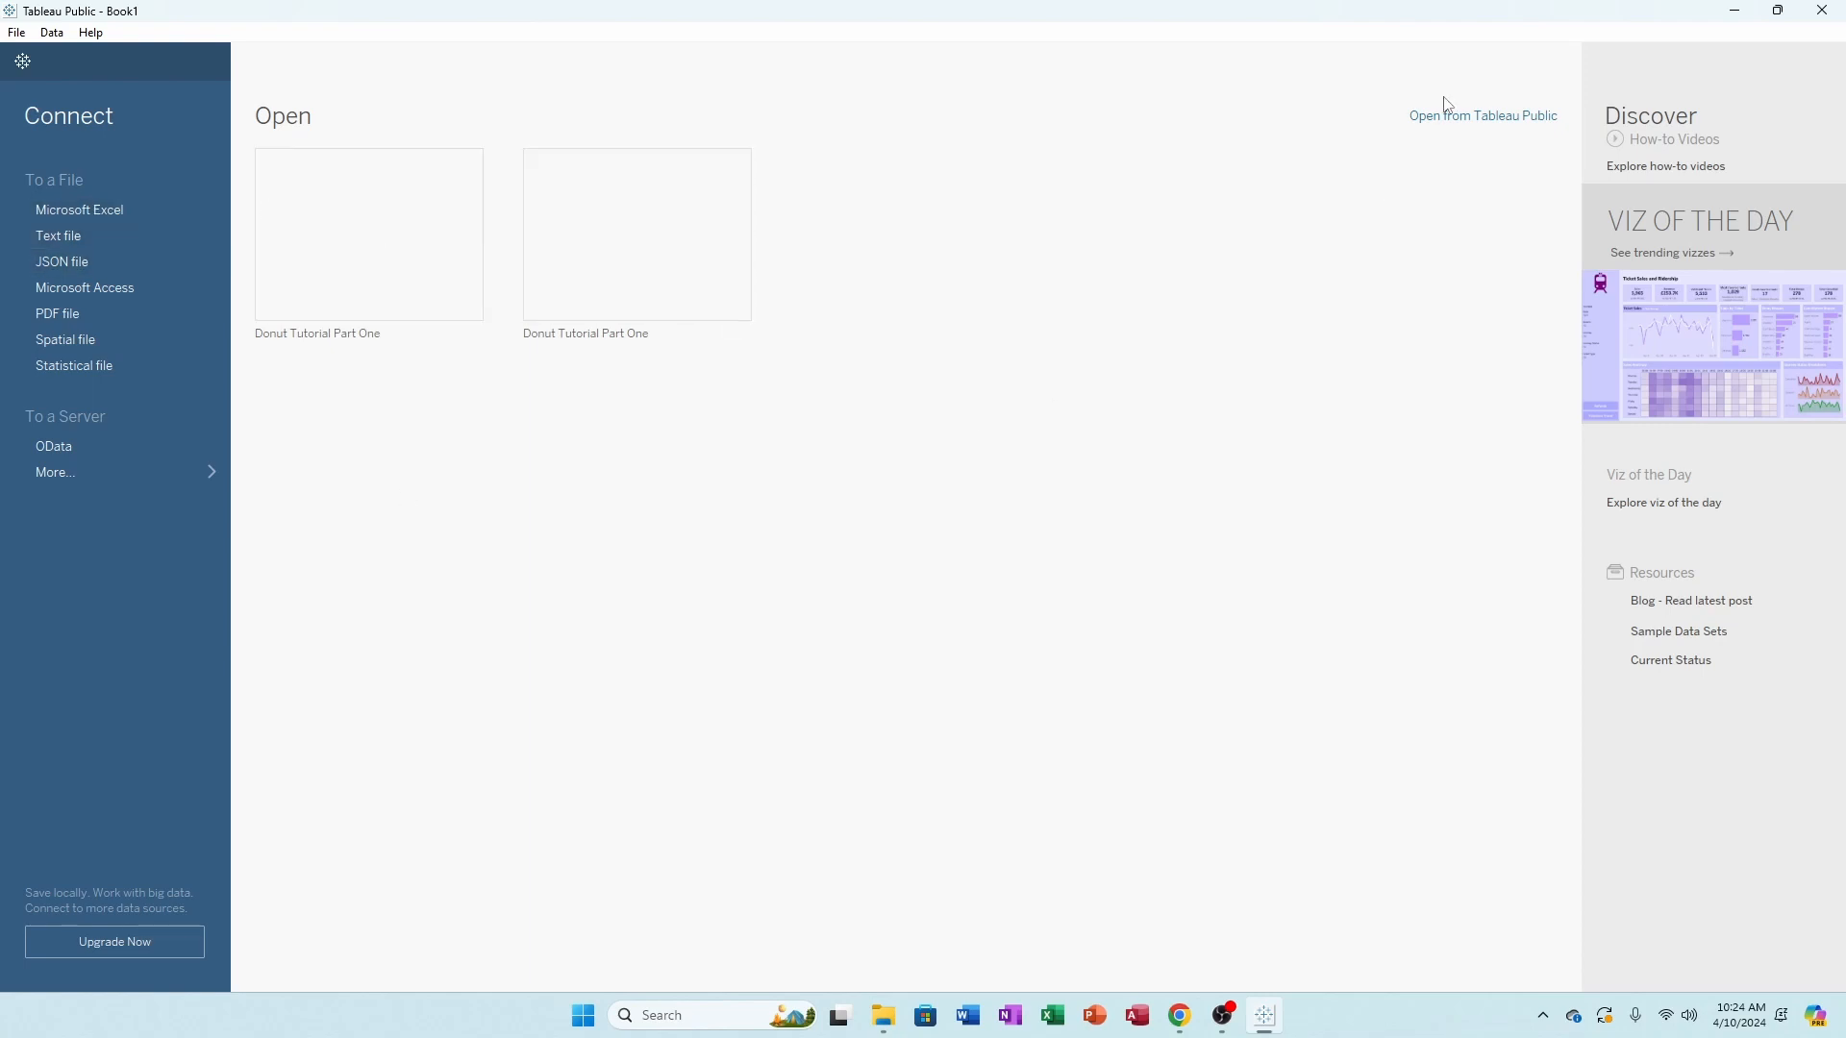
- Open the Donut Tutorial Part One workbook from Tableau Public and review its Table and Bar Graph sheets
left_click(1426, 124)
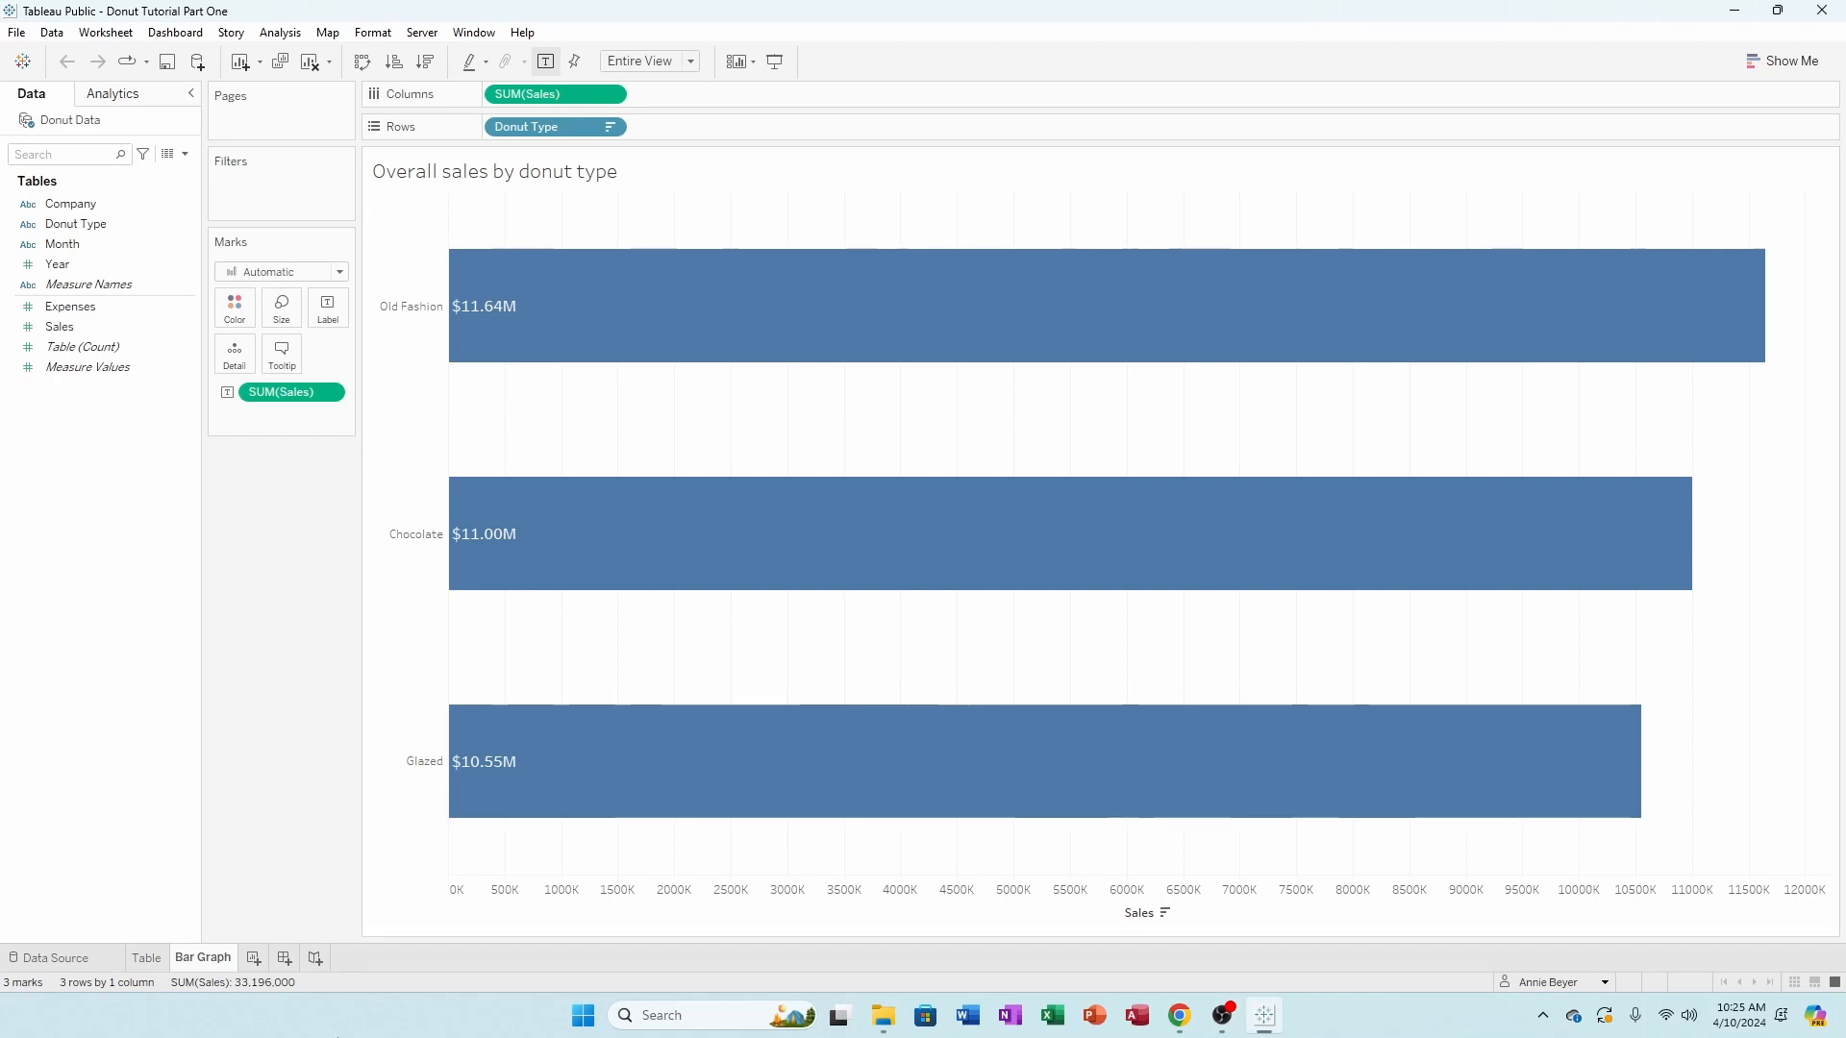
left_click(161, 961)
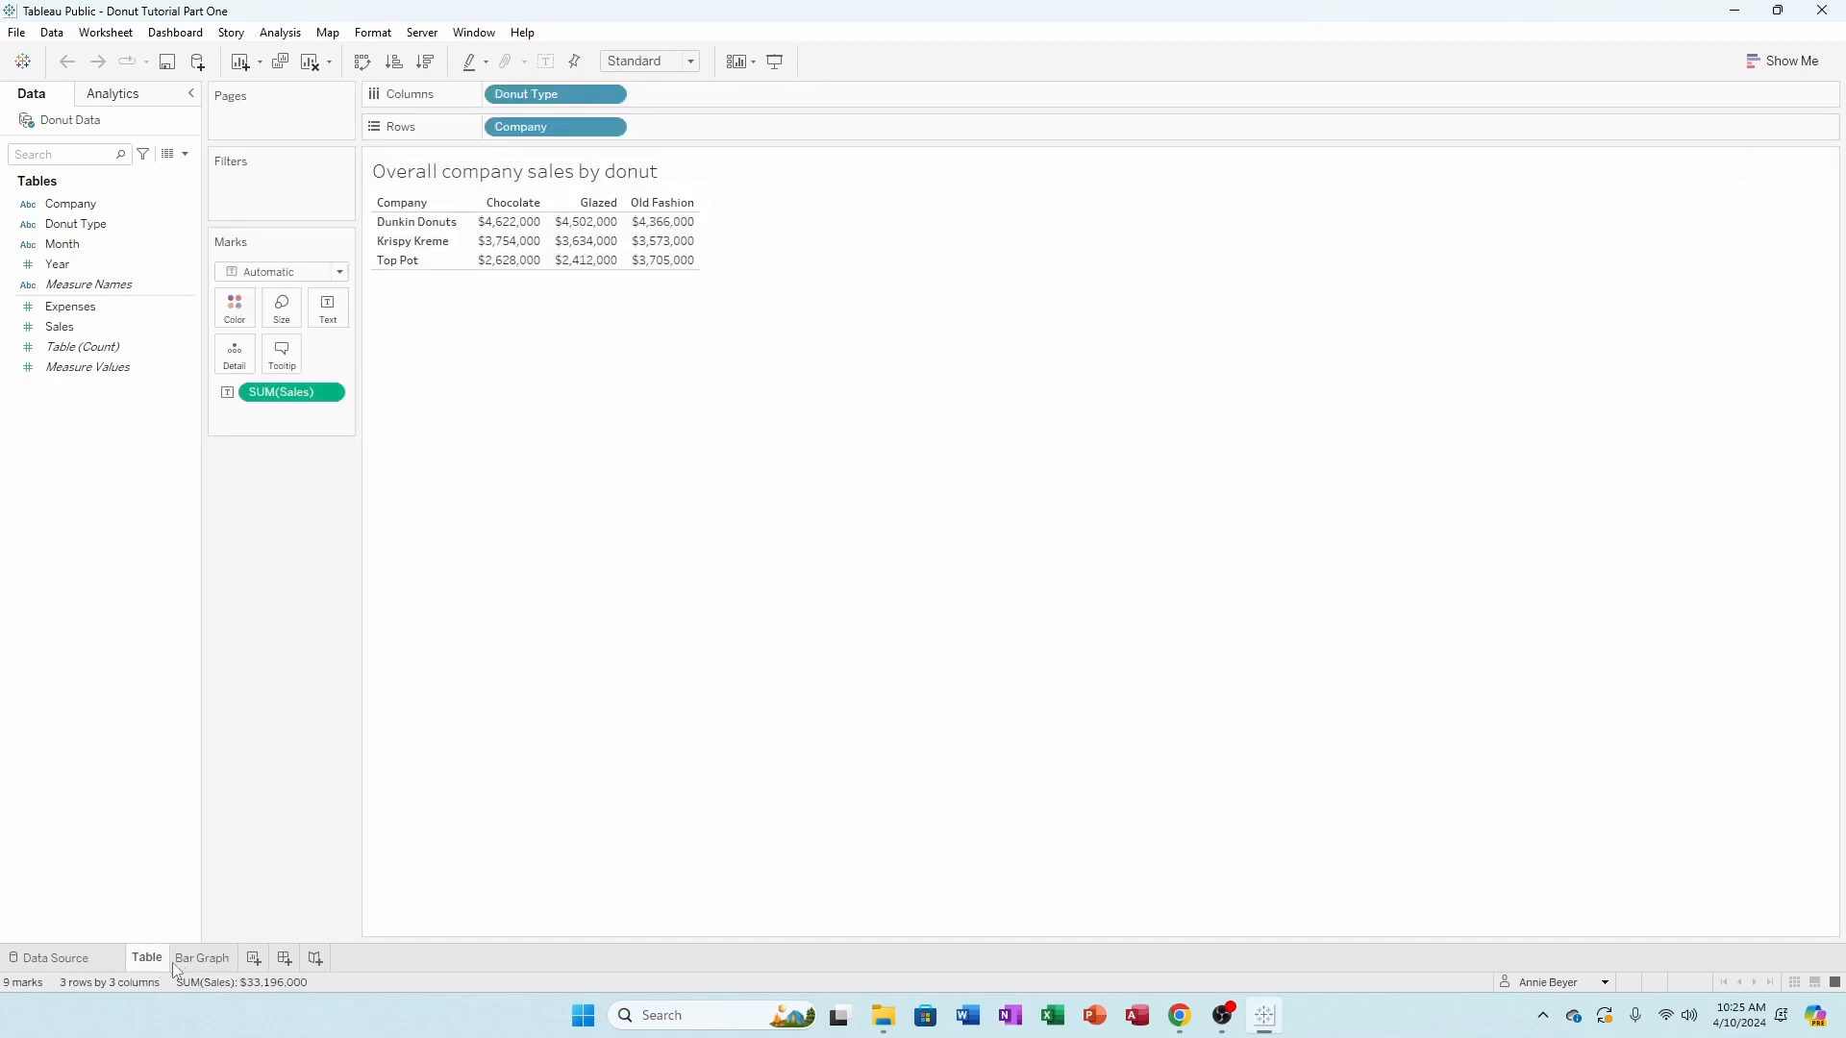
left_click(197, 958)
- Add a new worksheet after the Bar Graph sheet and name it Line Graph 1
left_click(254, 958)
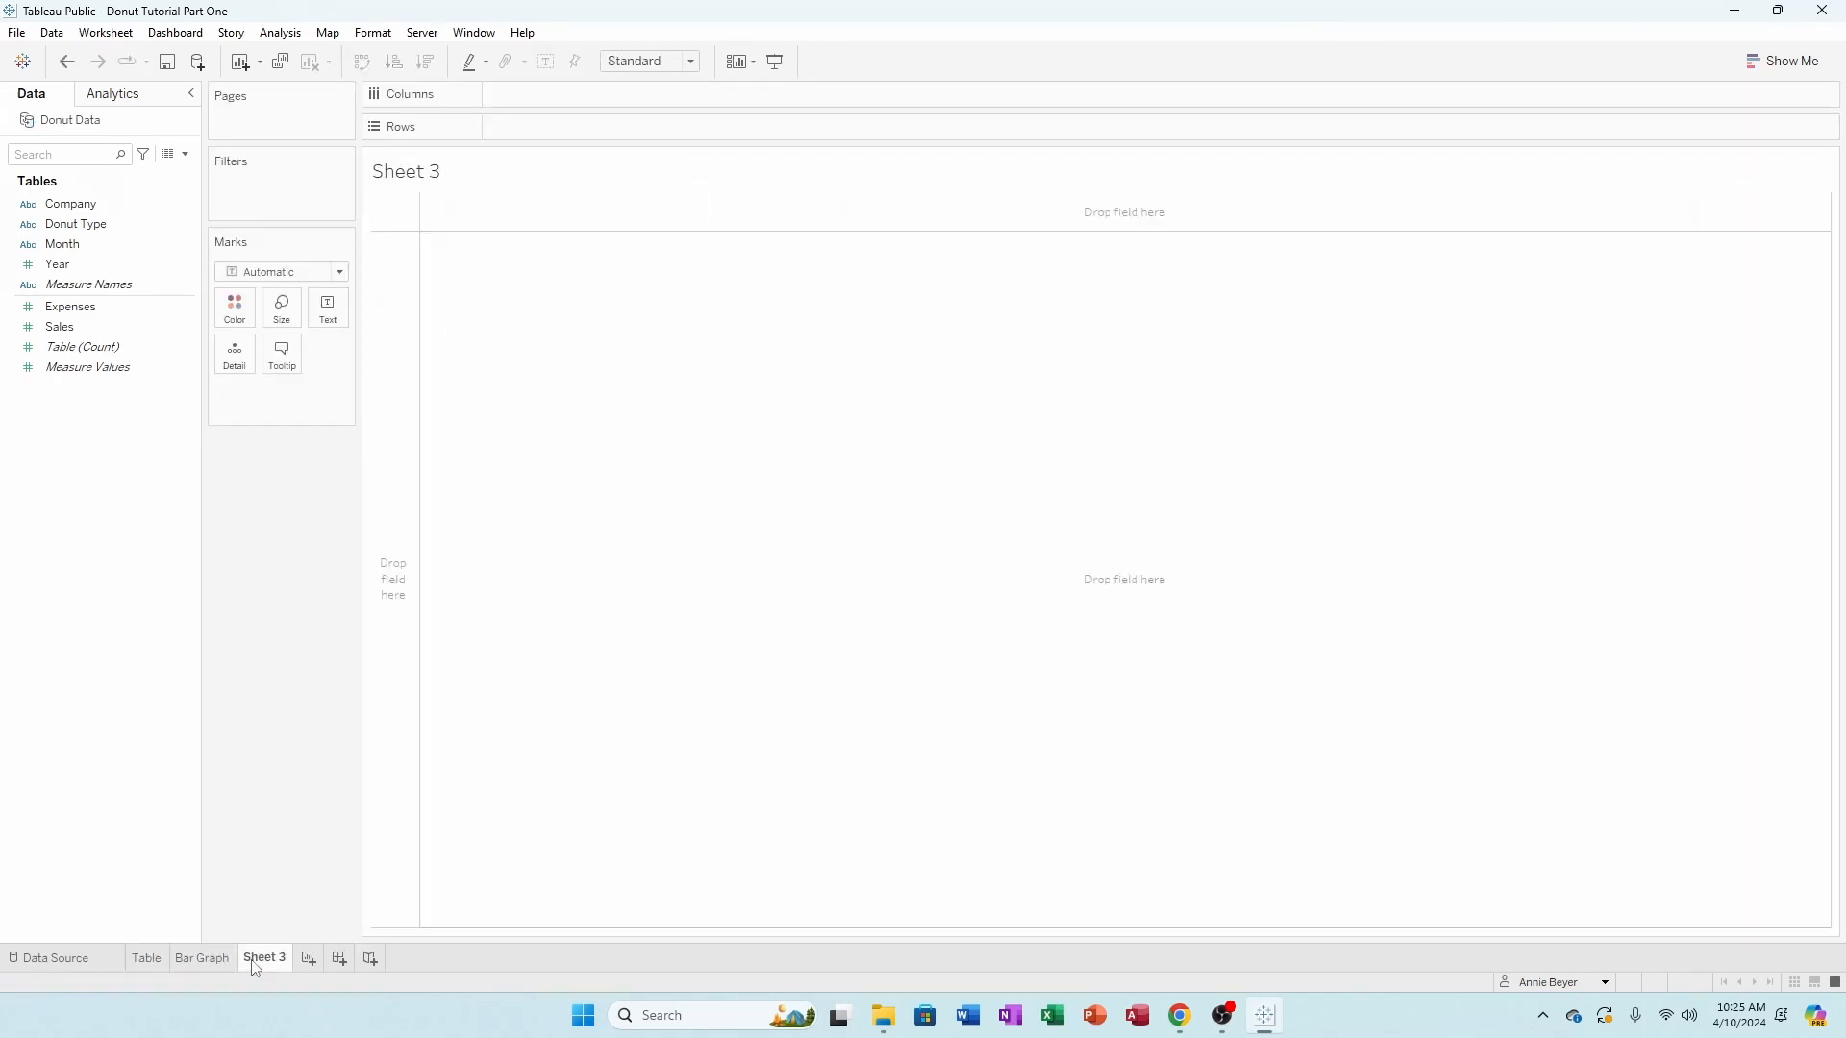
double_click(254, 959)
type("Line Graph 1")
key("Return")
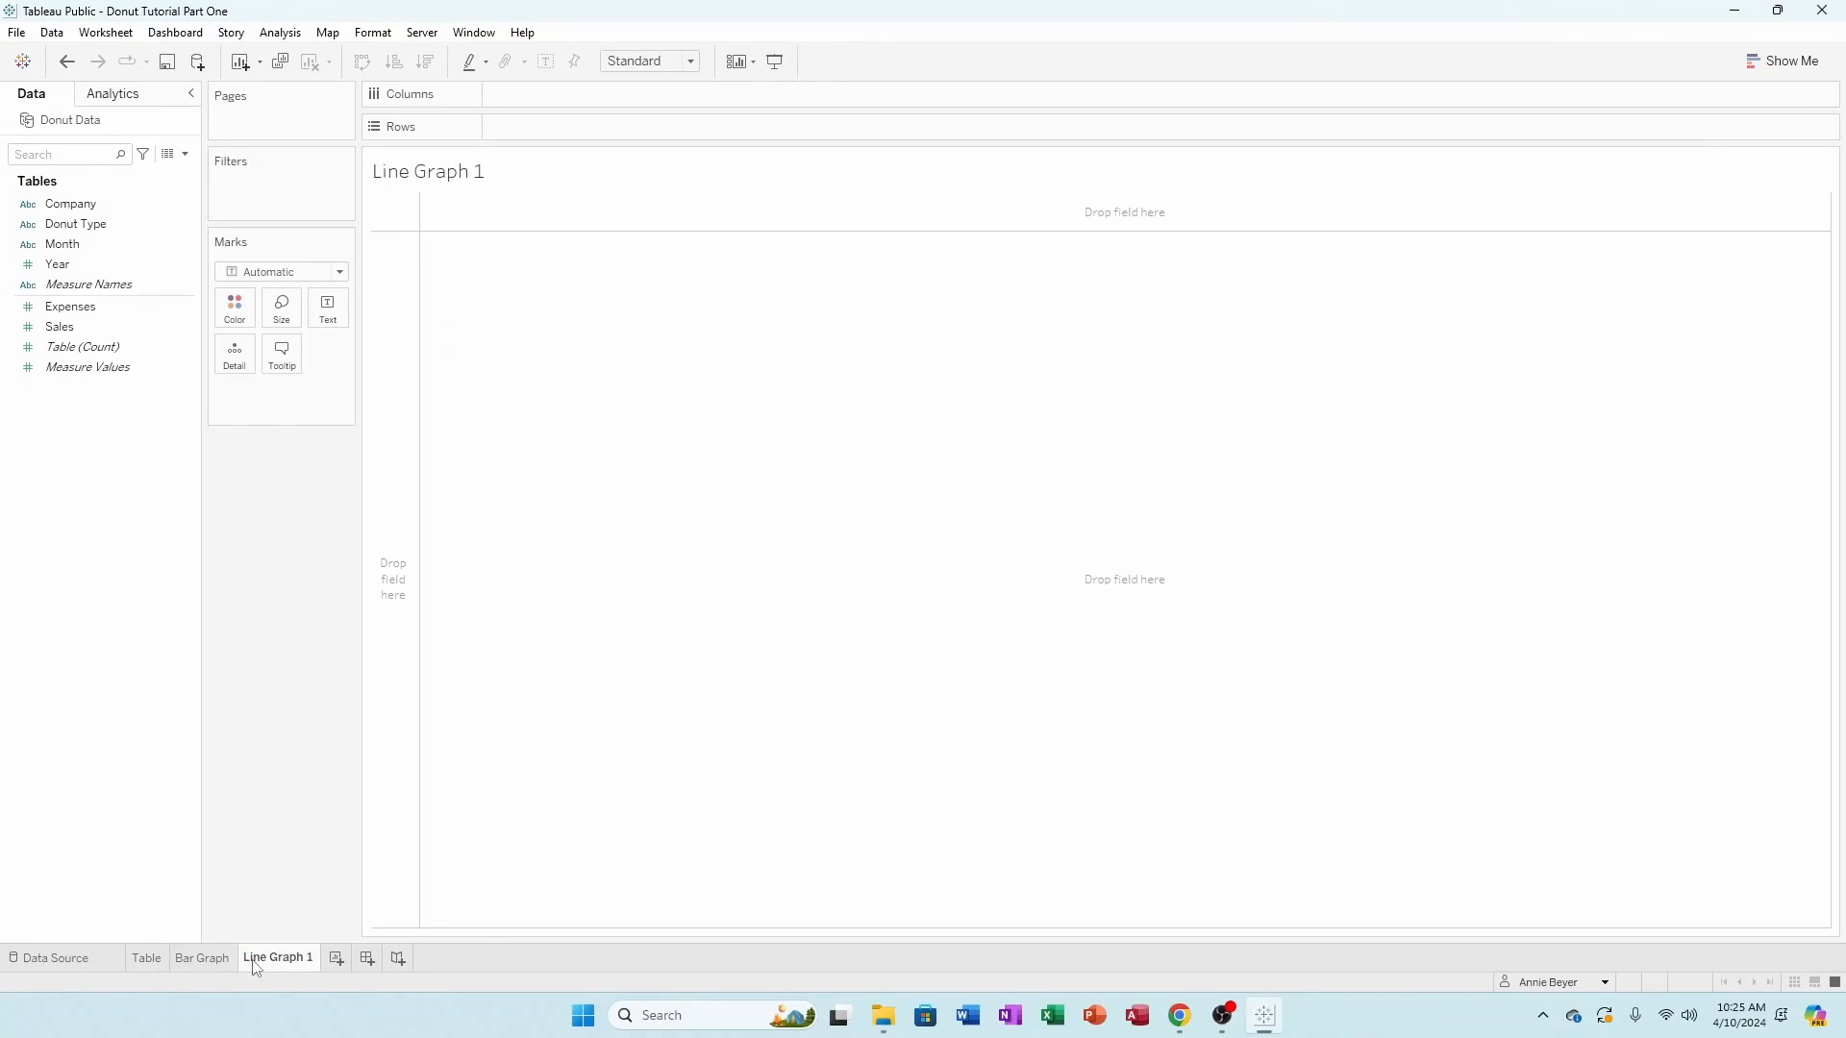
- Add another worksheet after Line Graph 1 and name it Line Graph 2
left_click(340, 959)
double_click(345, 960)
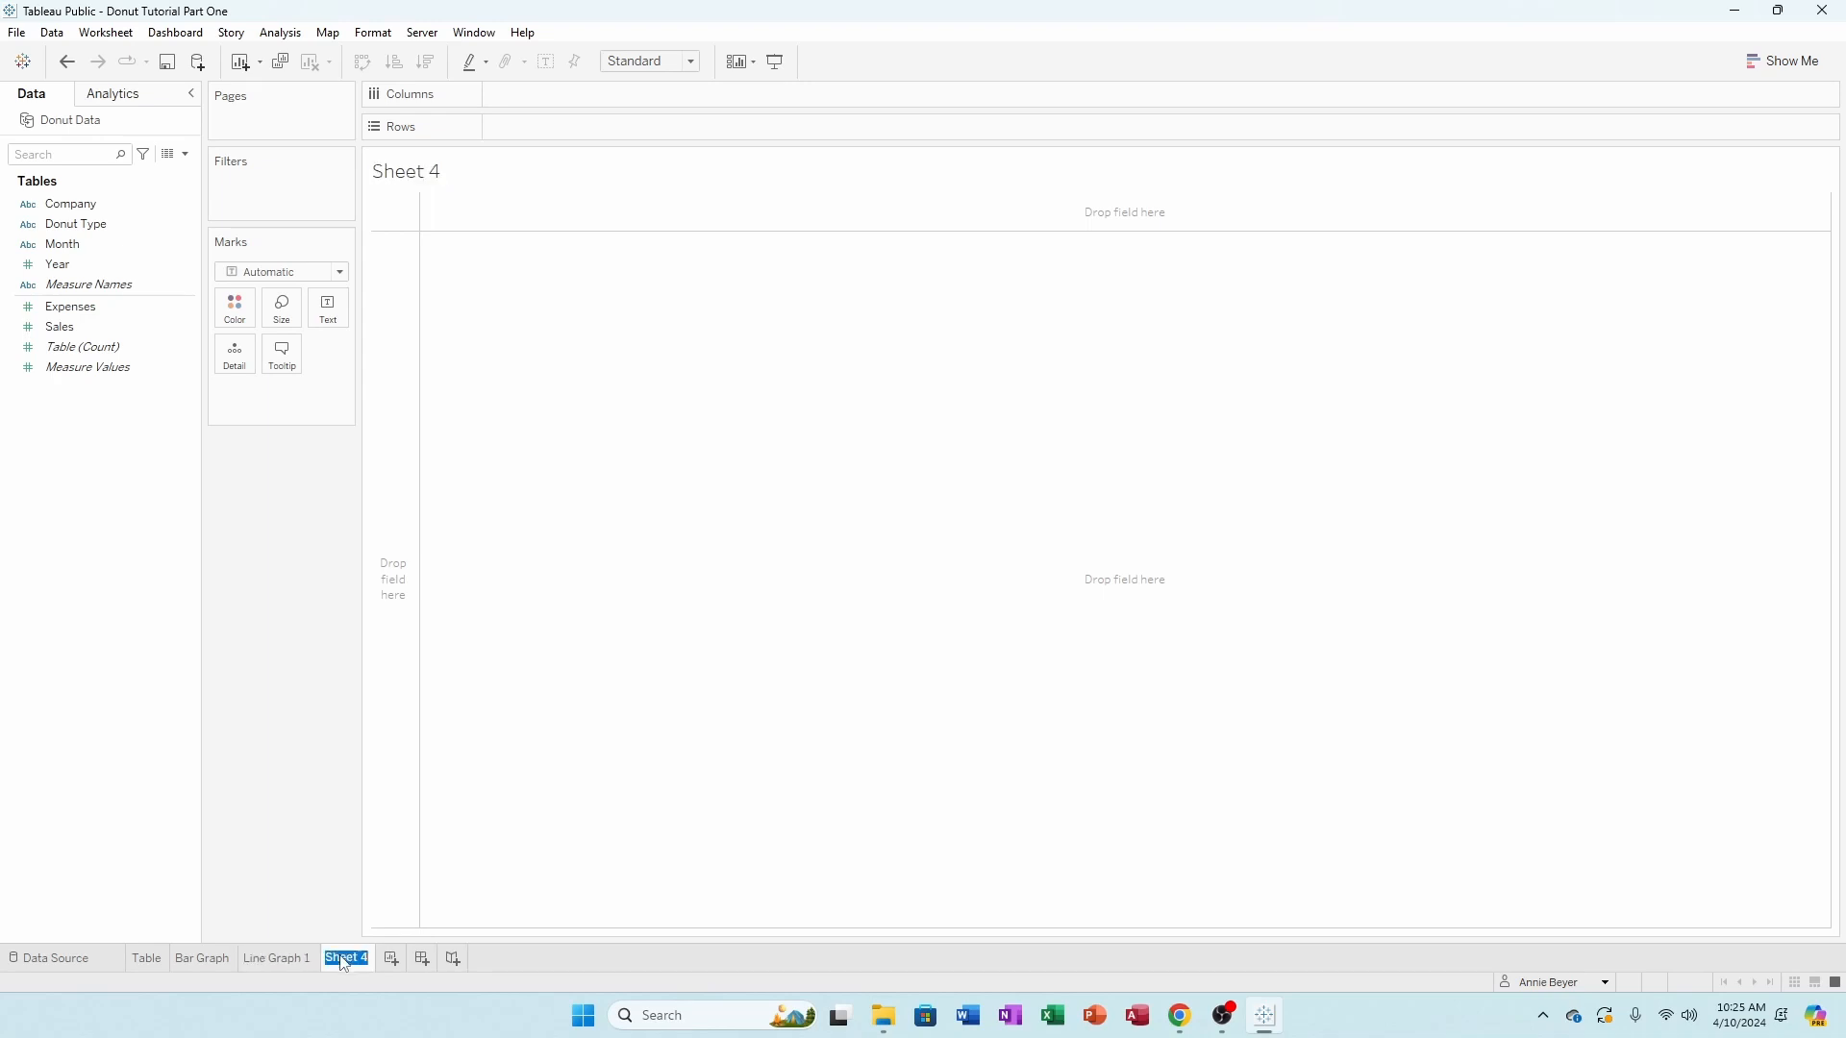
type("4ine Graph 2")
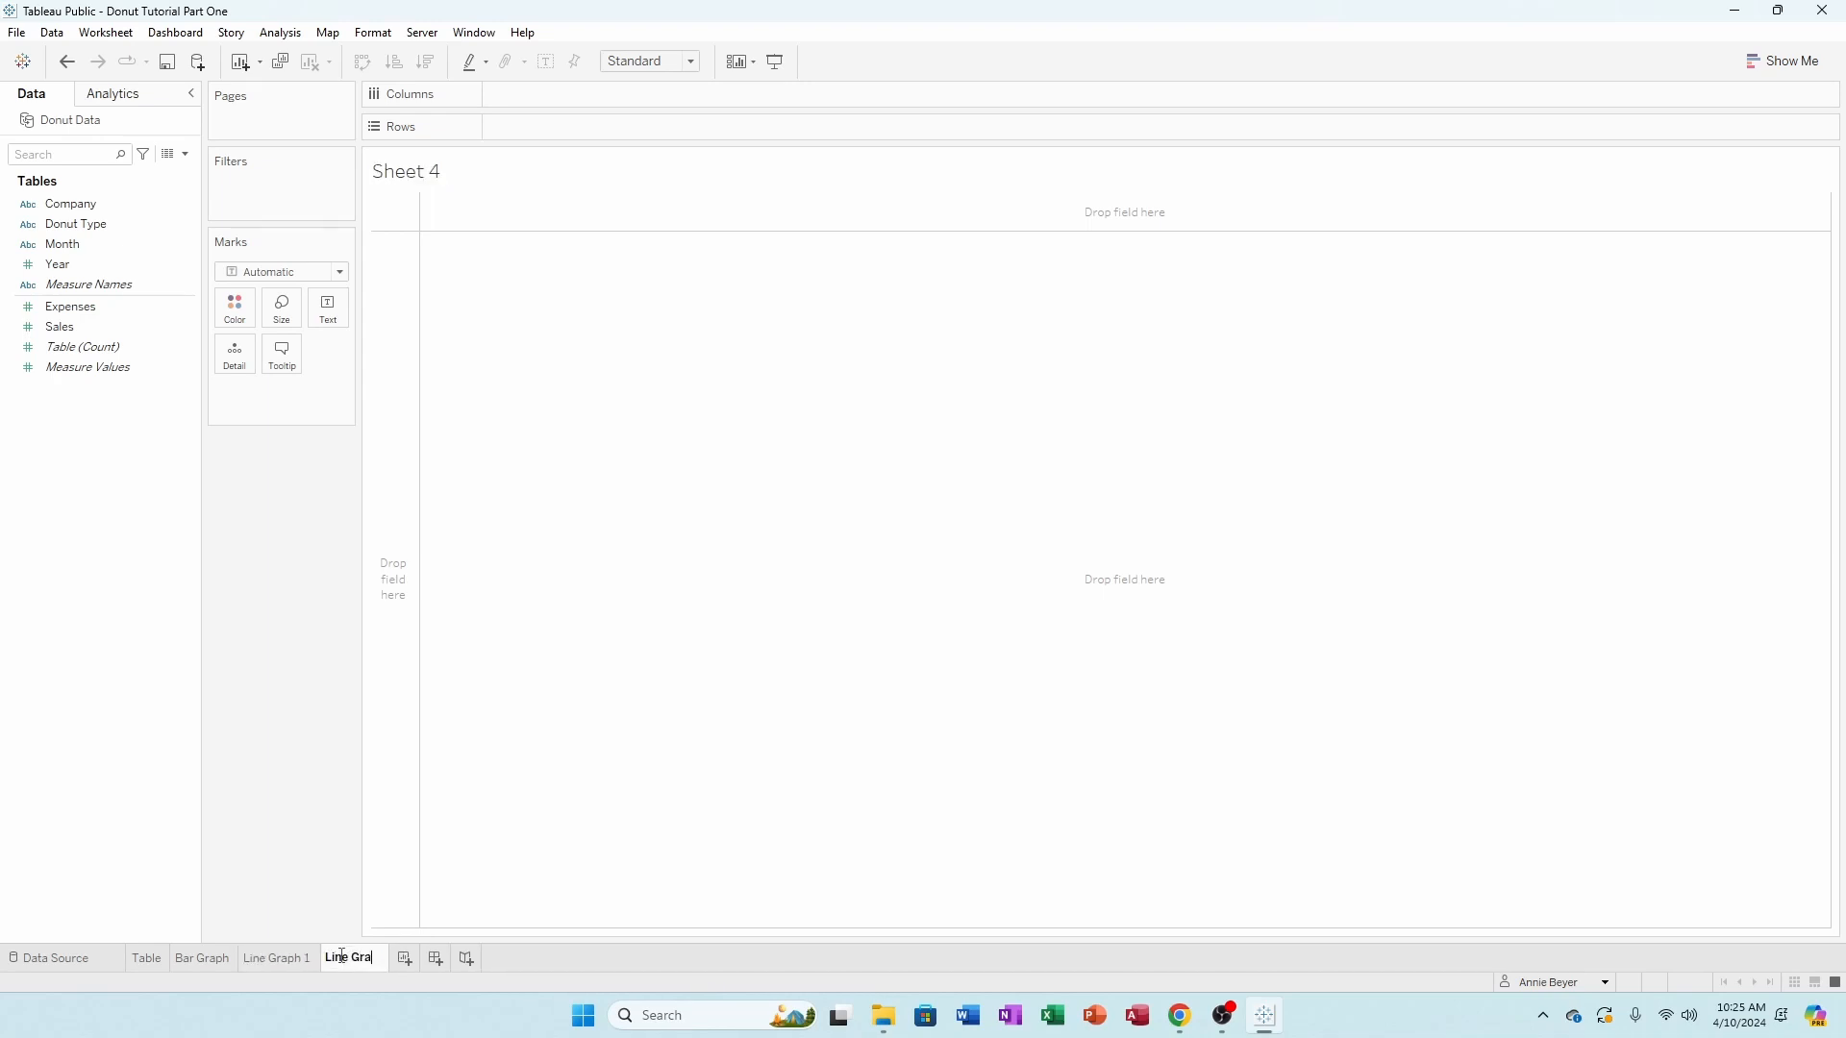
key("Return")
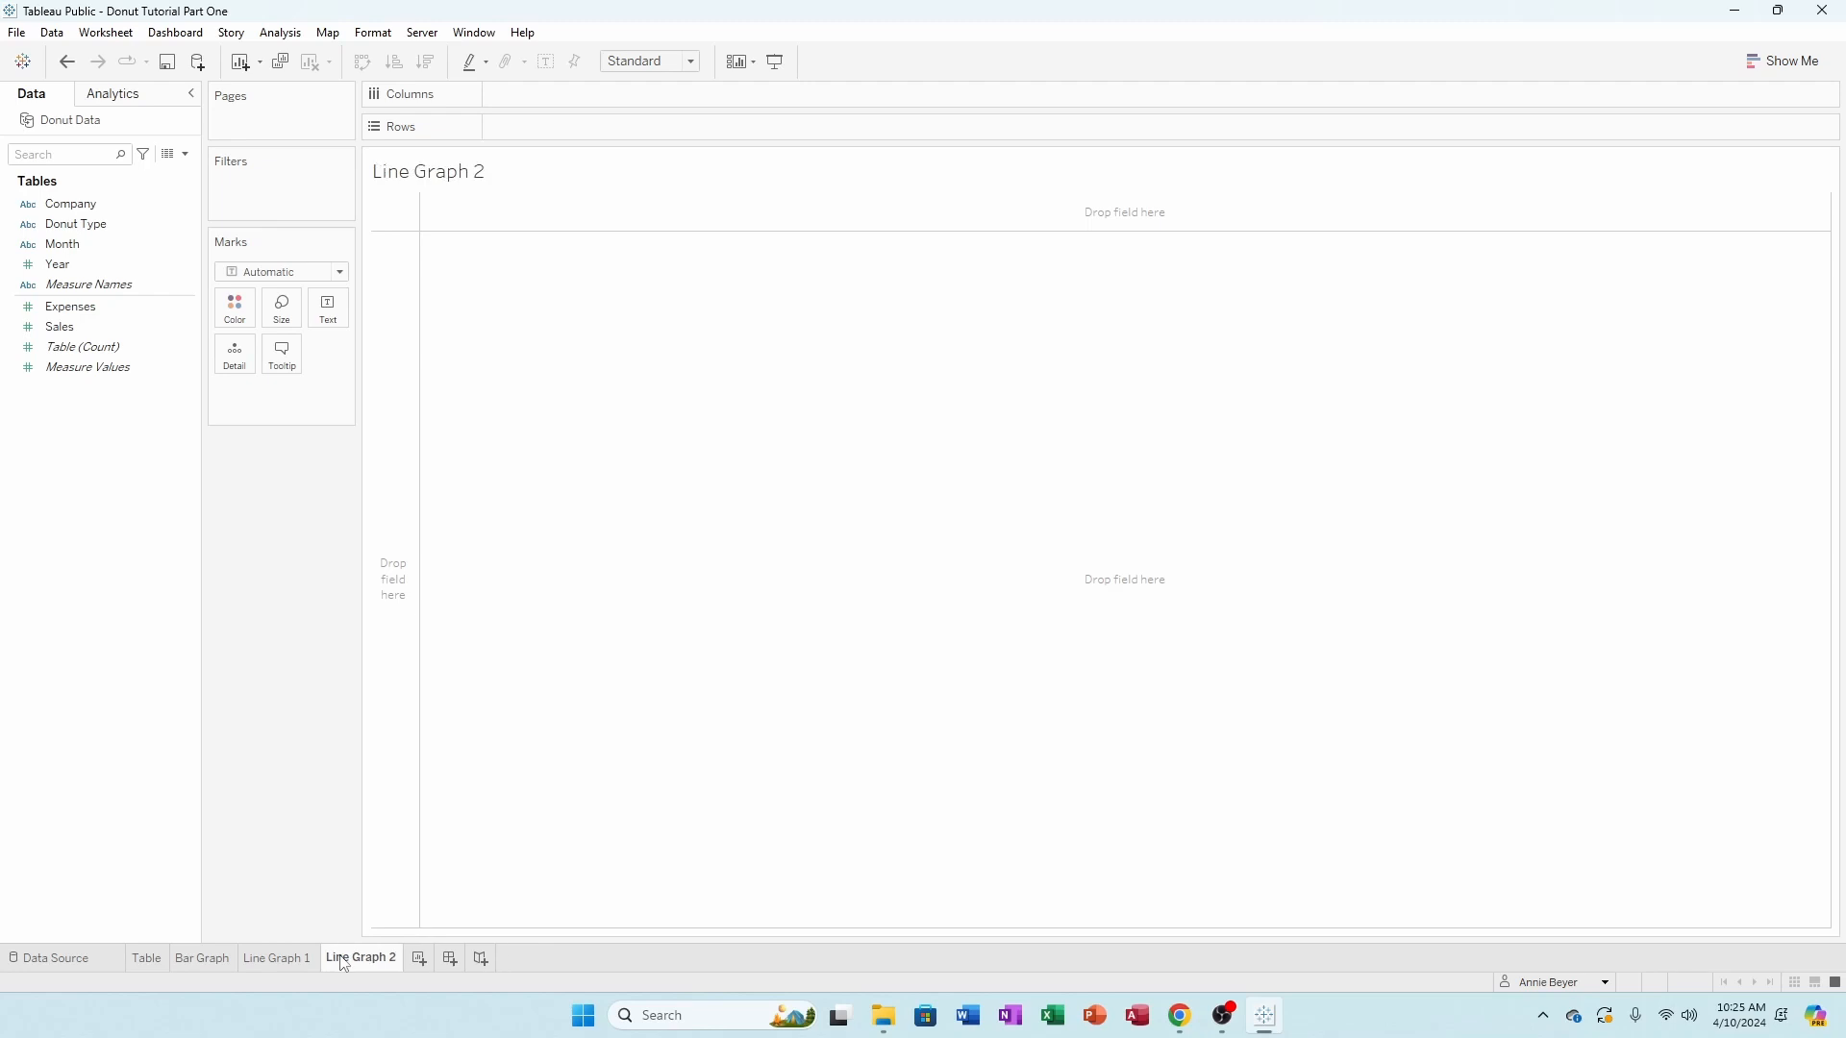
- Replace the title of the Line Graph 1 sheet with "Donut sales over time"
left_click(283, 960)
double_click(451, 165)
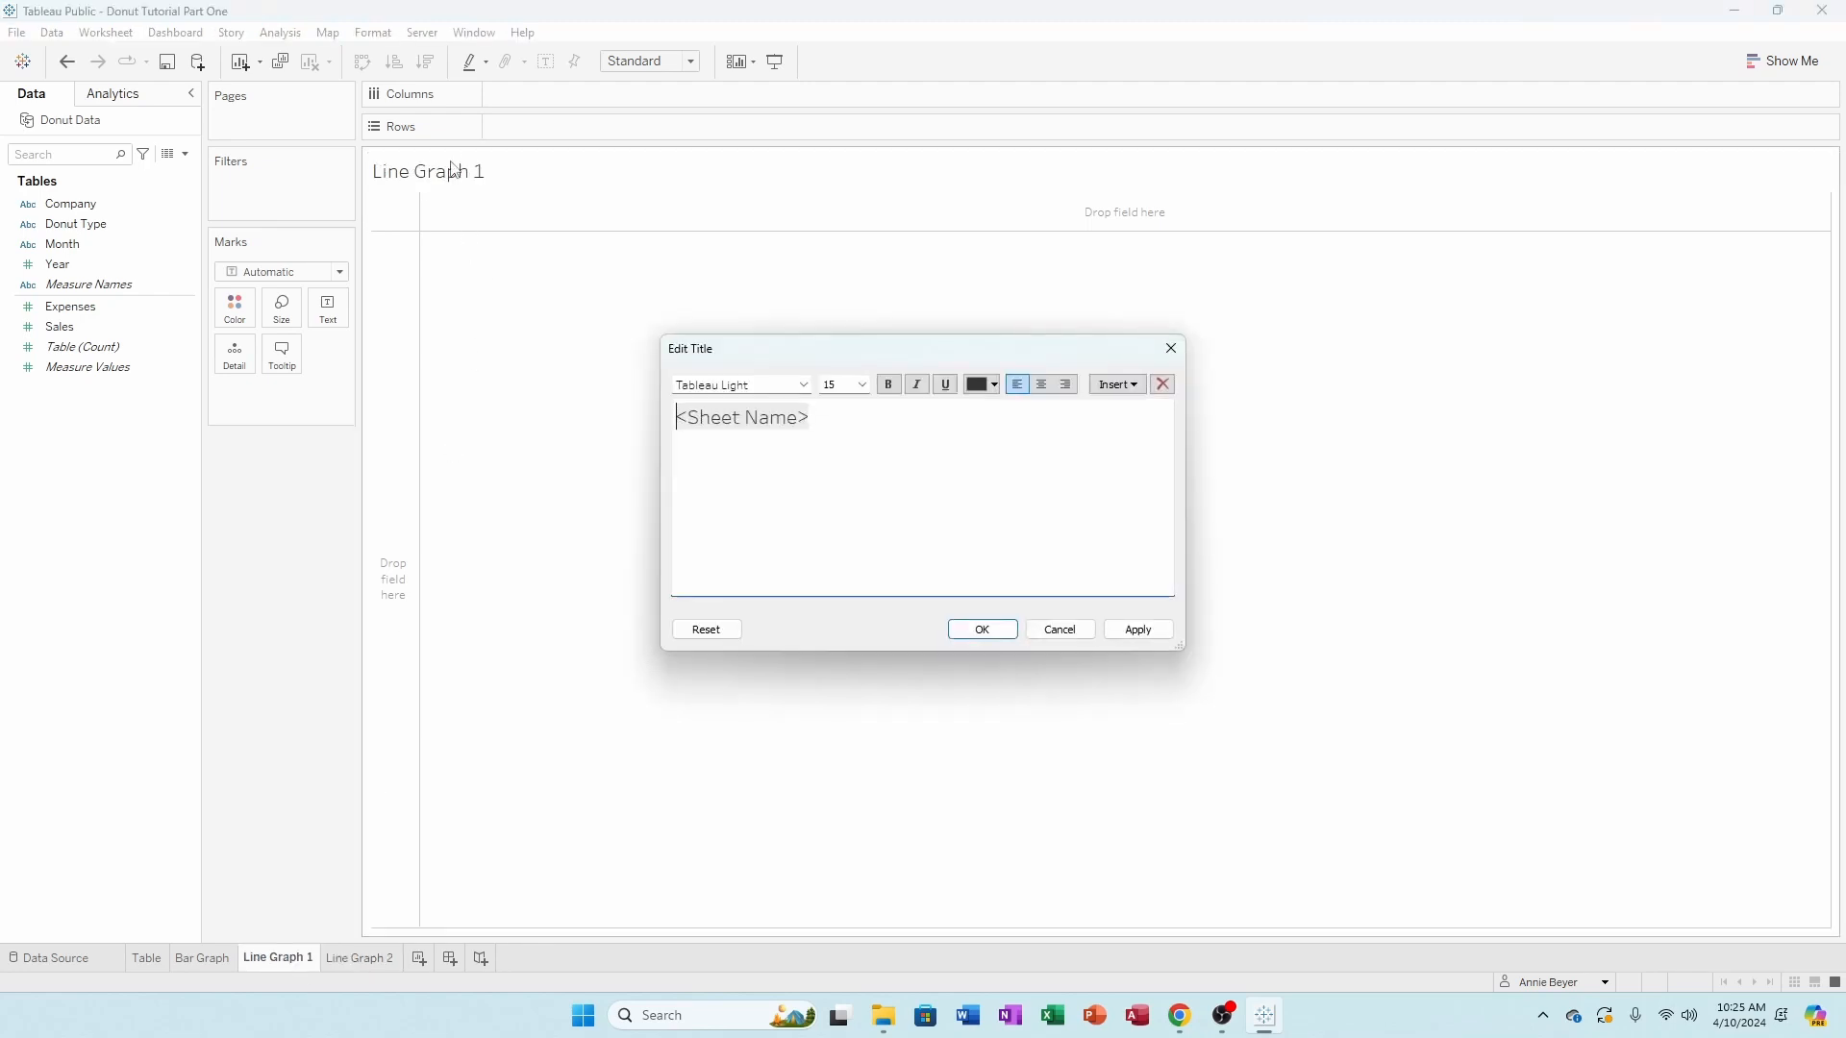
key("BackSpace")
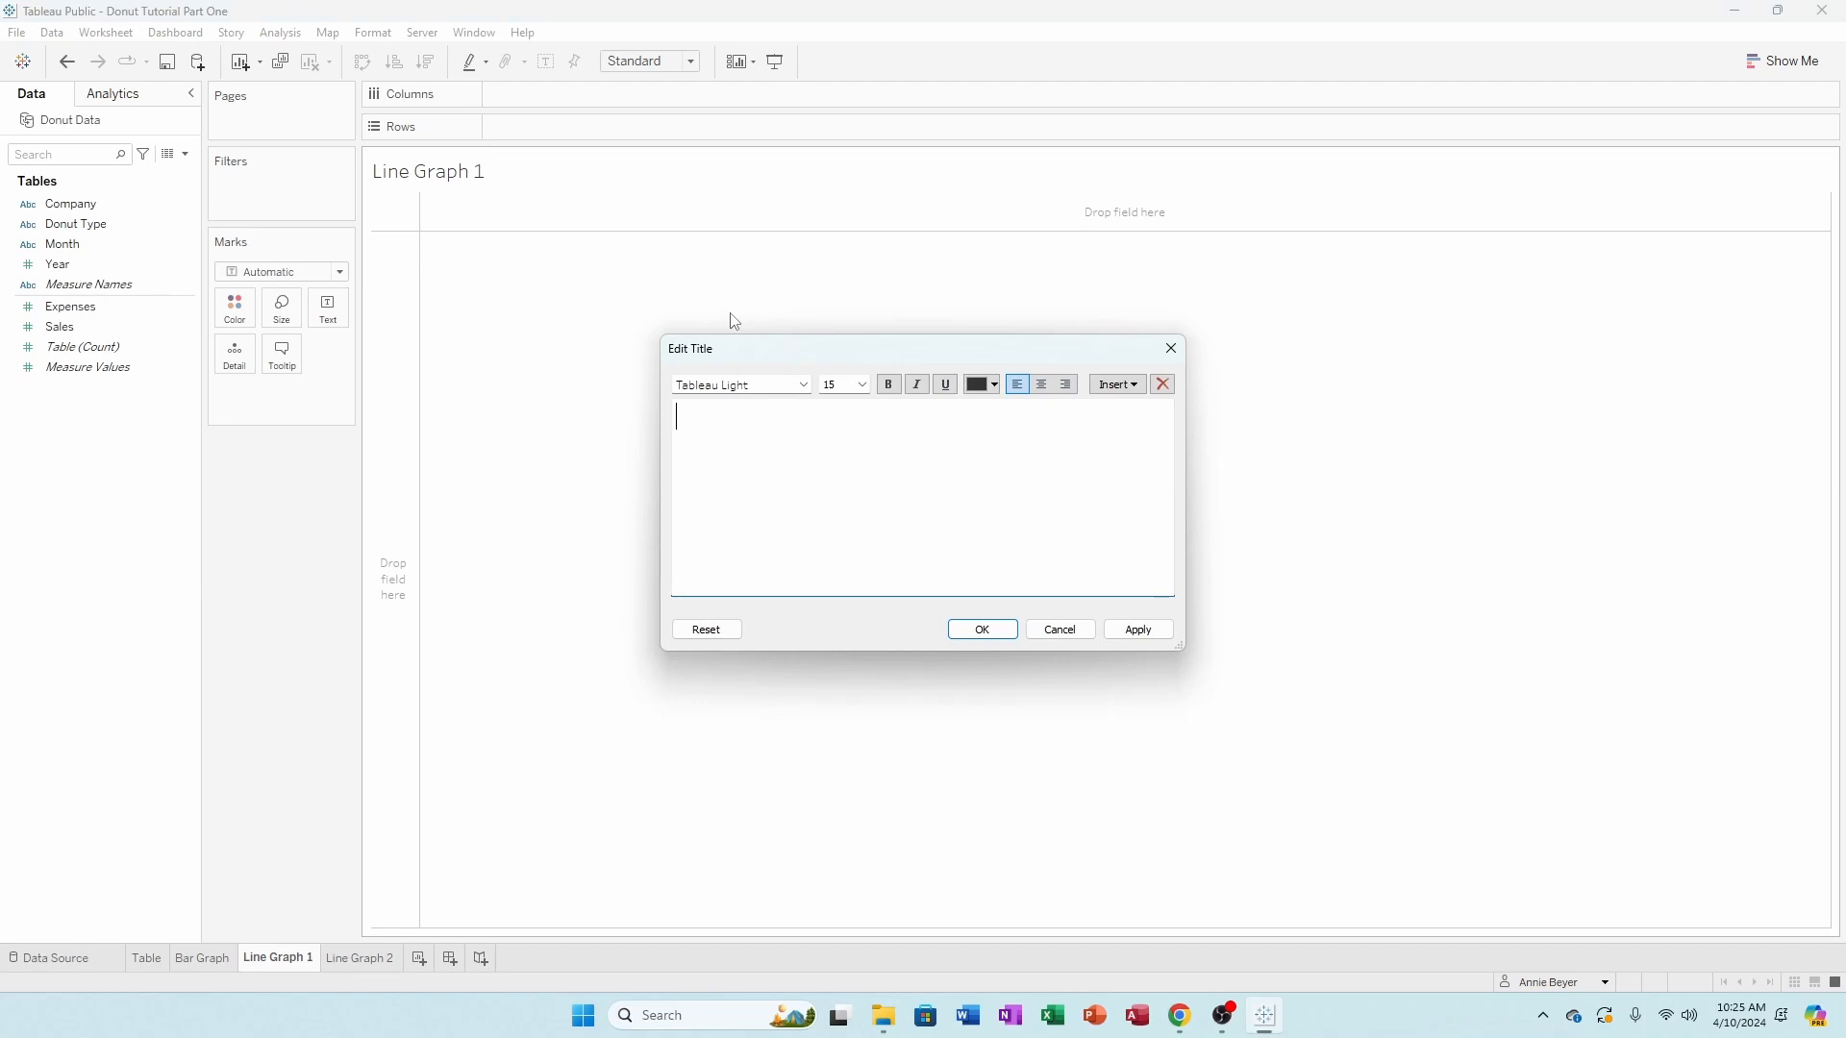
type("Donut sales over time")
left_click(982, 630)
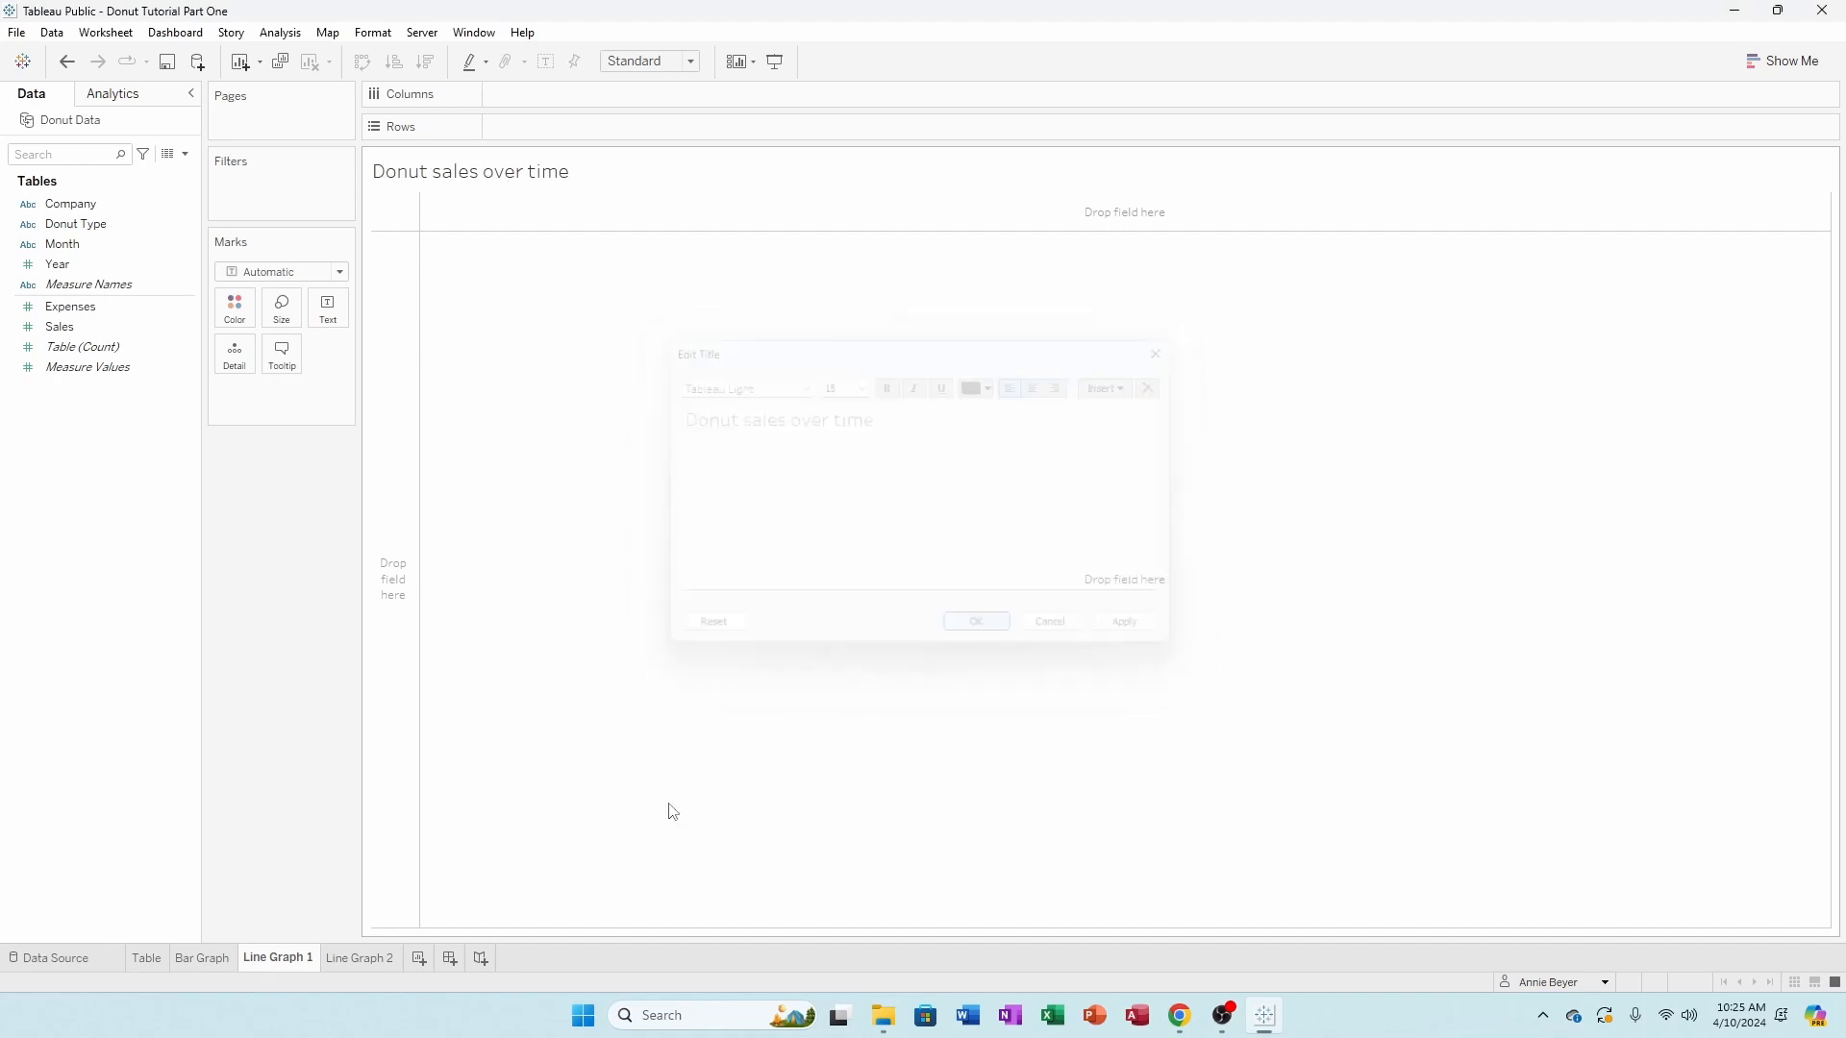
- Replace the title of the Line Graph 2 sheet with "Company sales over time"
left_click(366, 962)
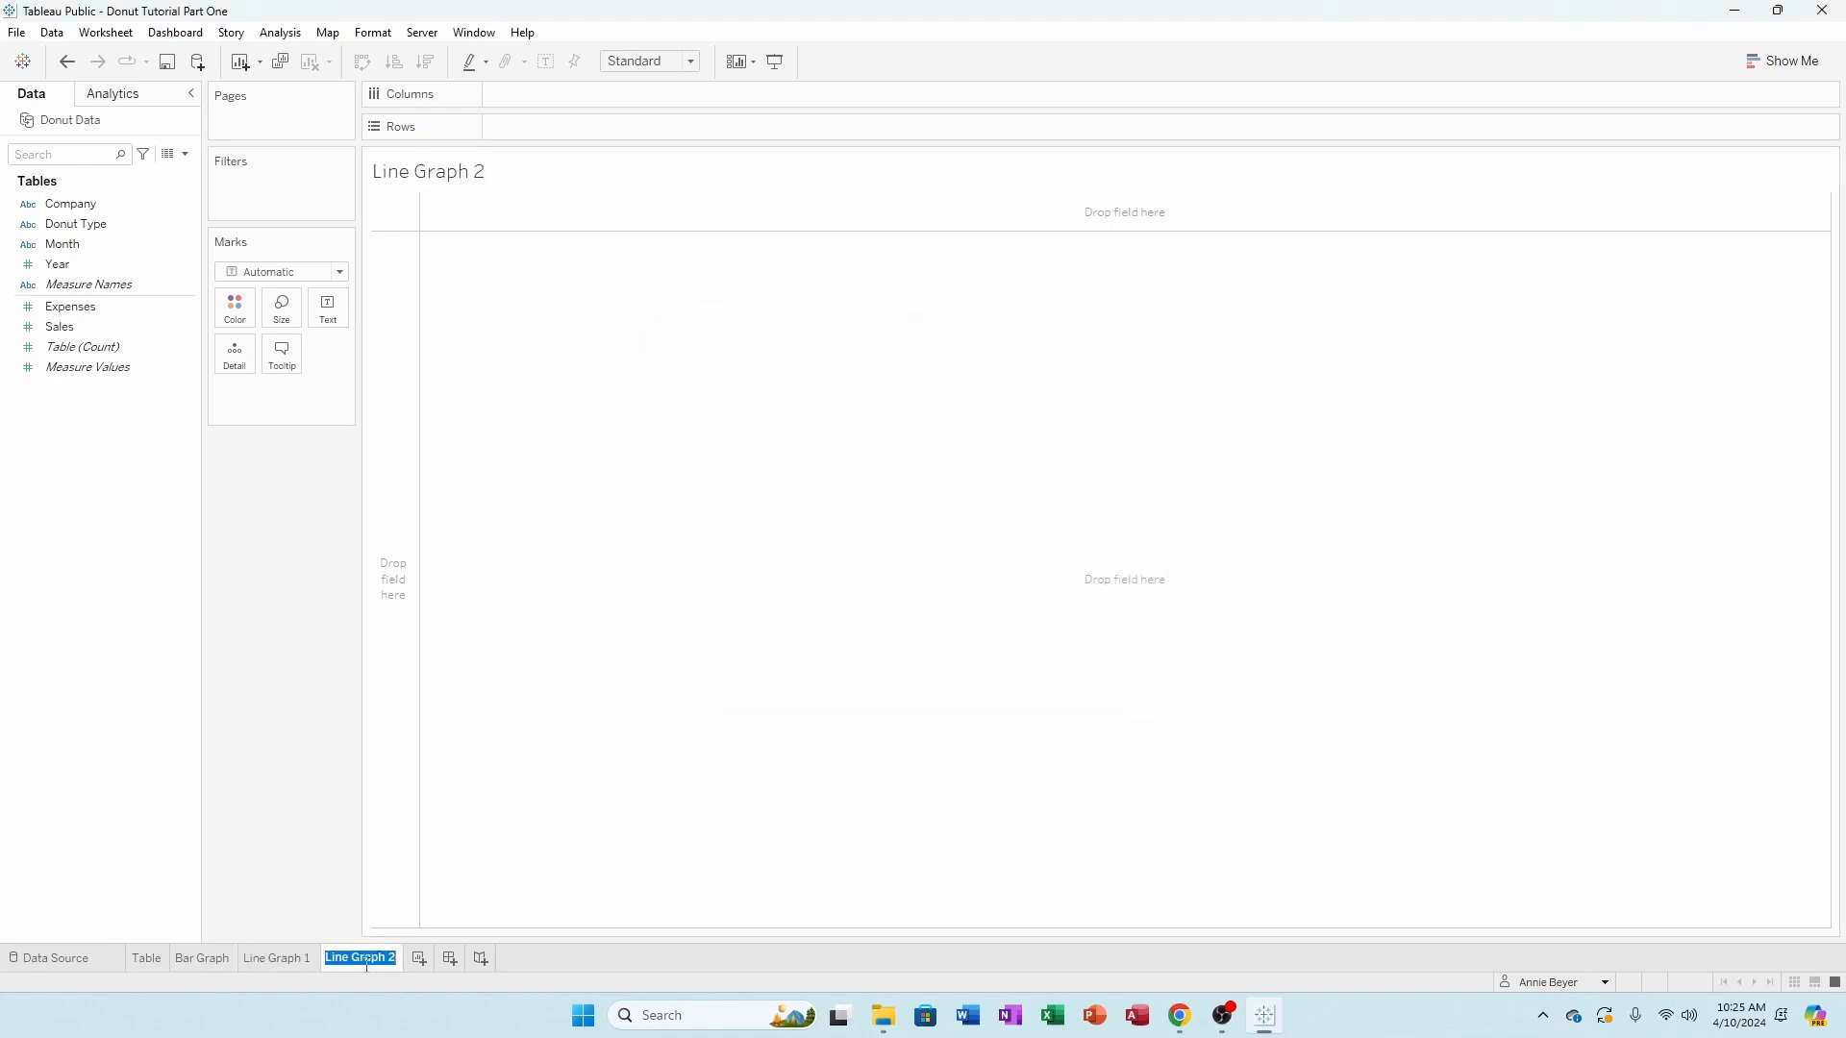
double_click(477, 172)
key("ctrl+a")
key("BackSpace")
type("C")
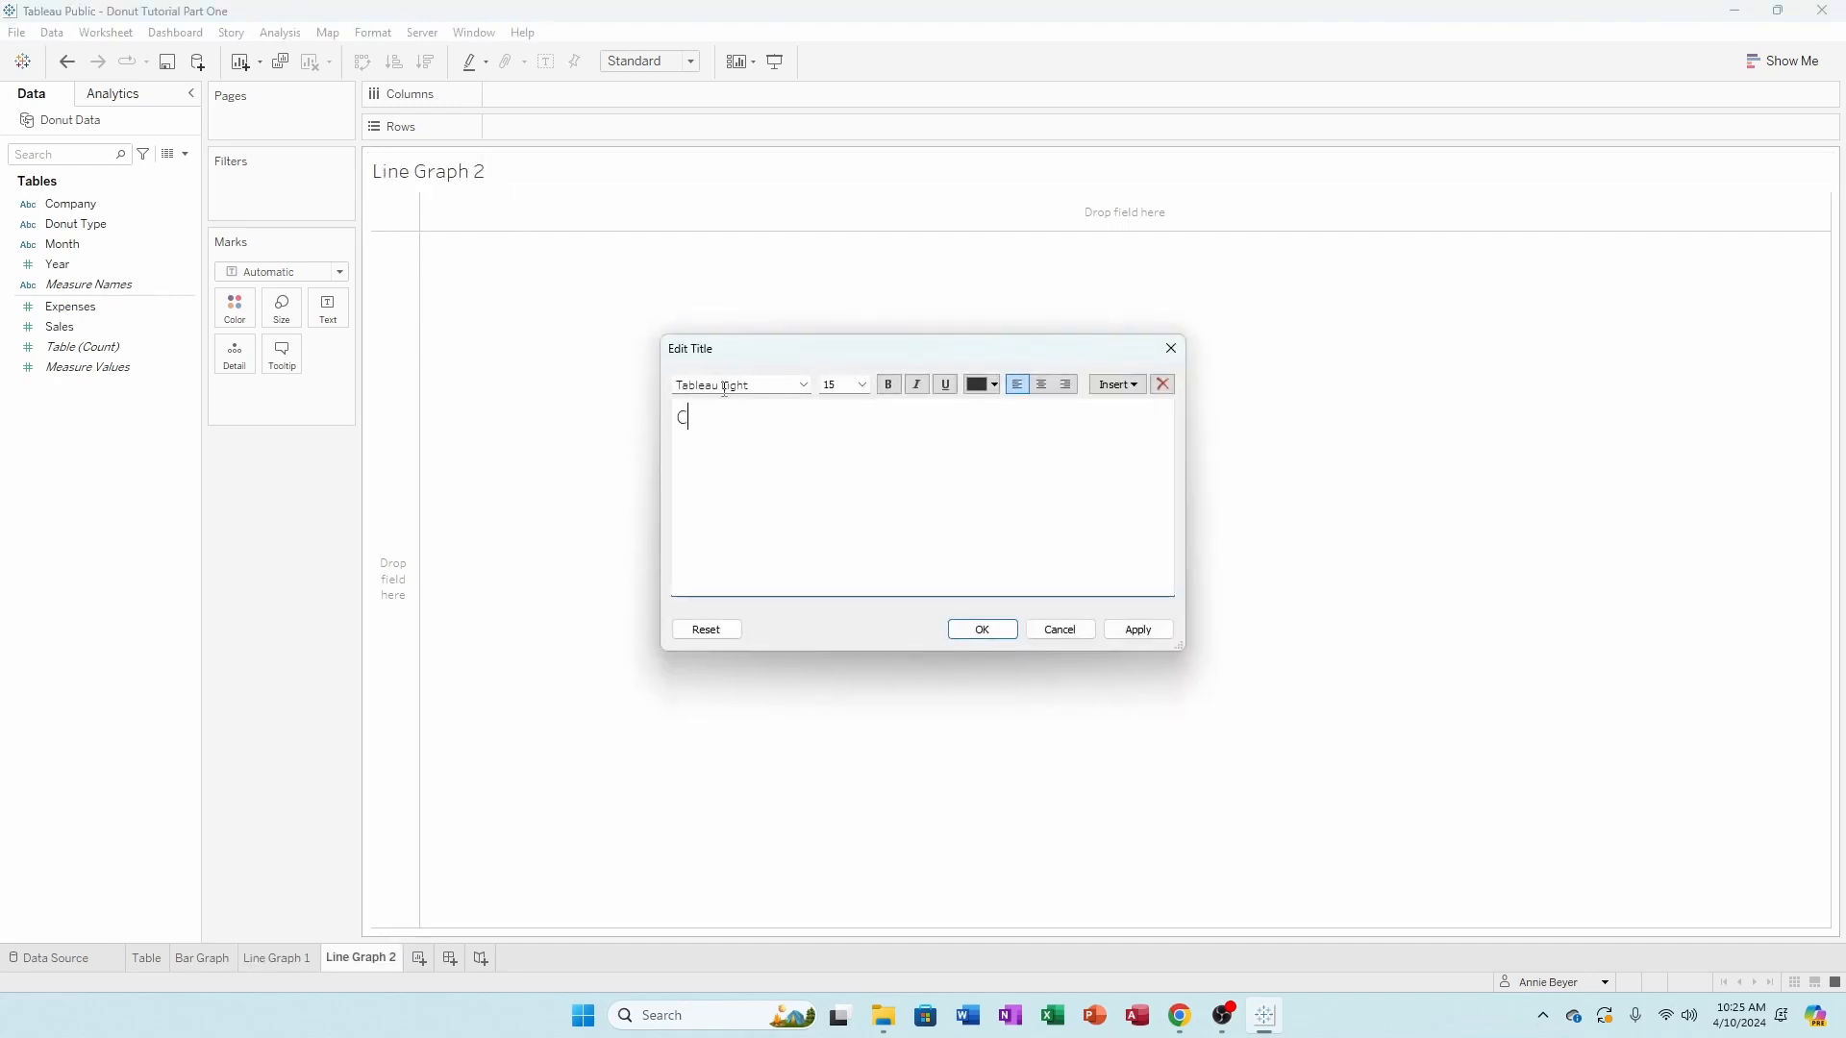
type("ompany")
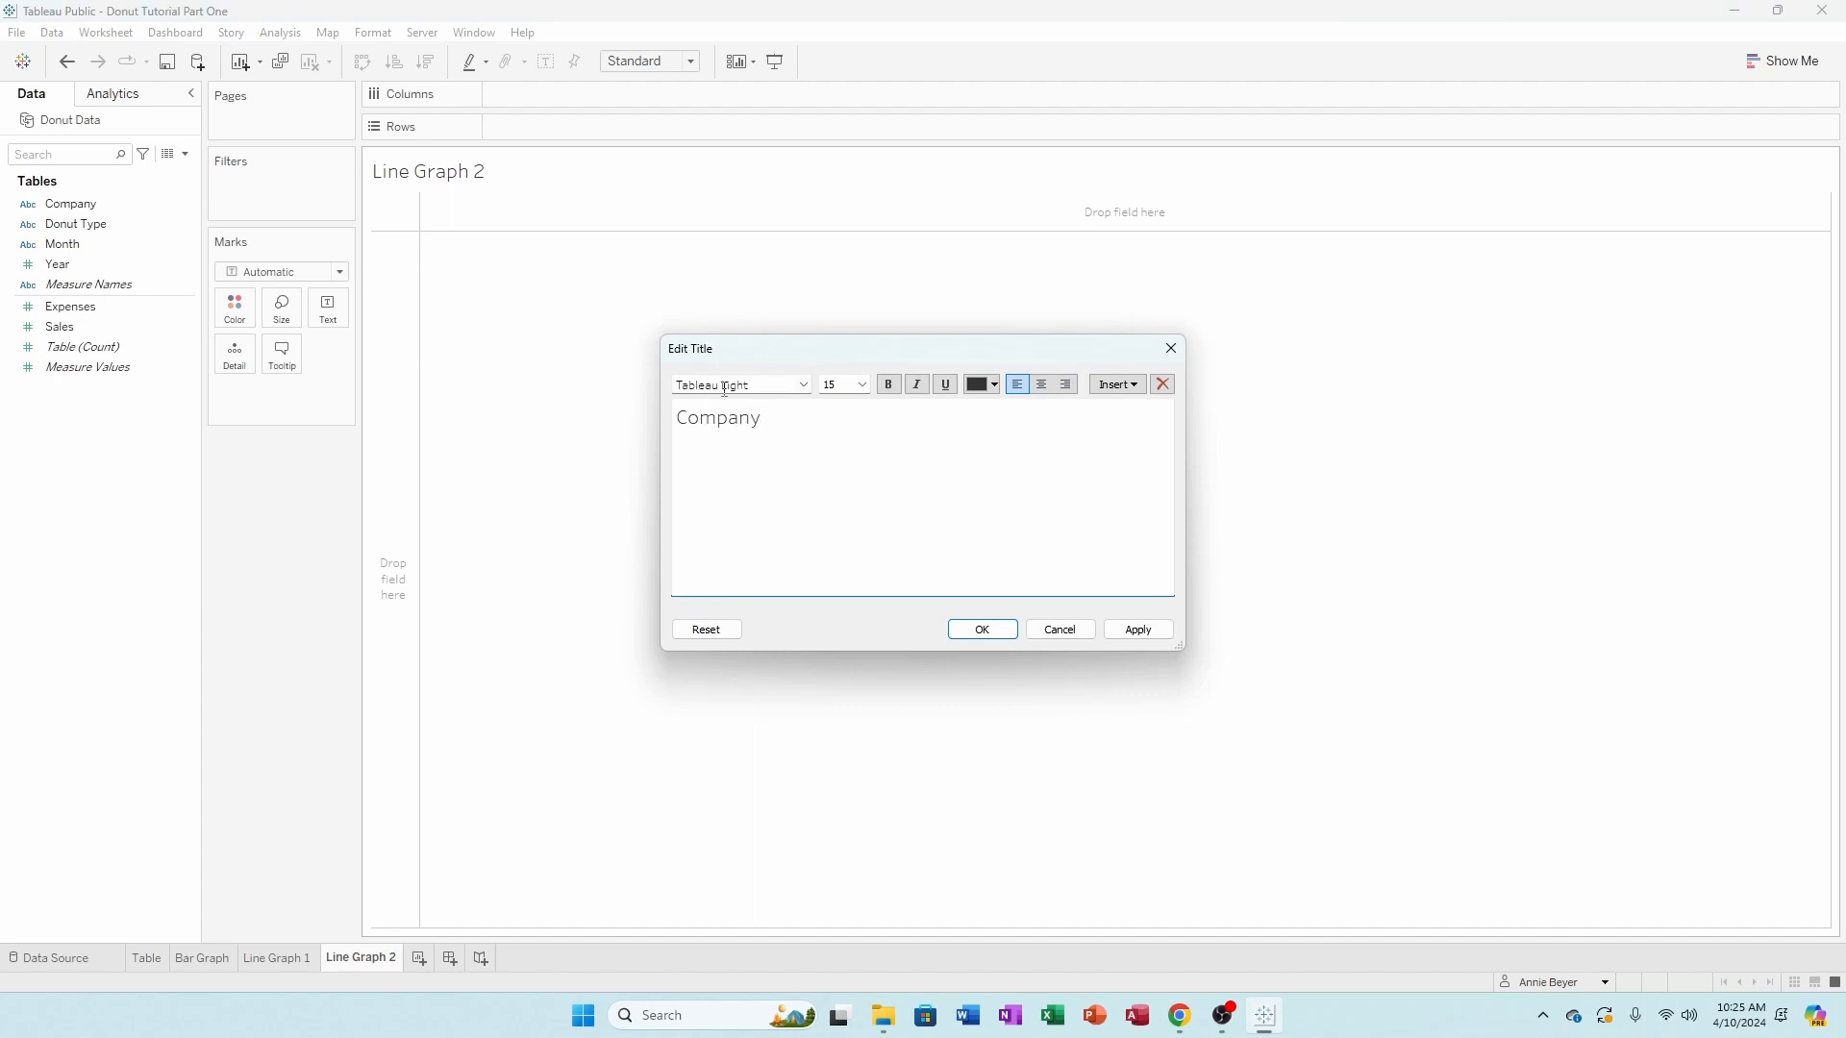
type(" sales over time")
left_click(983, 630)
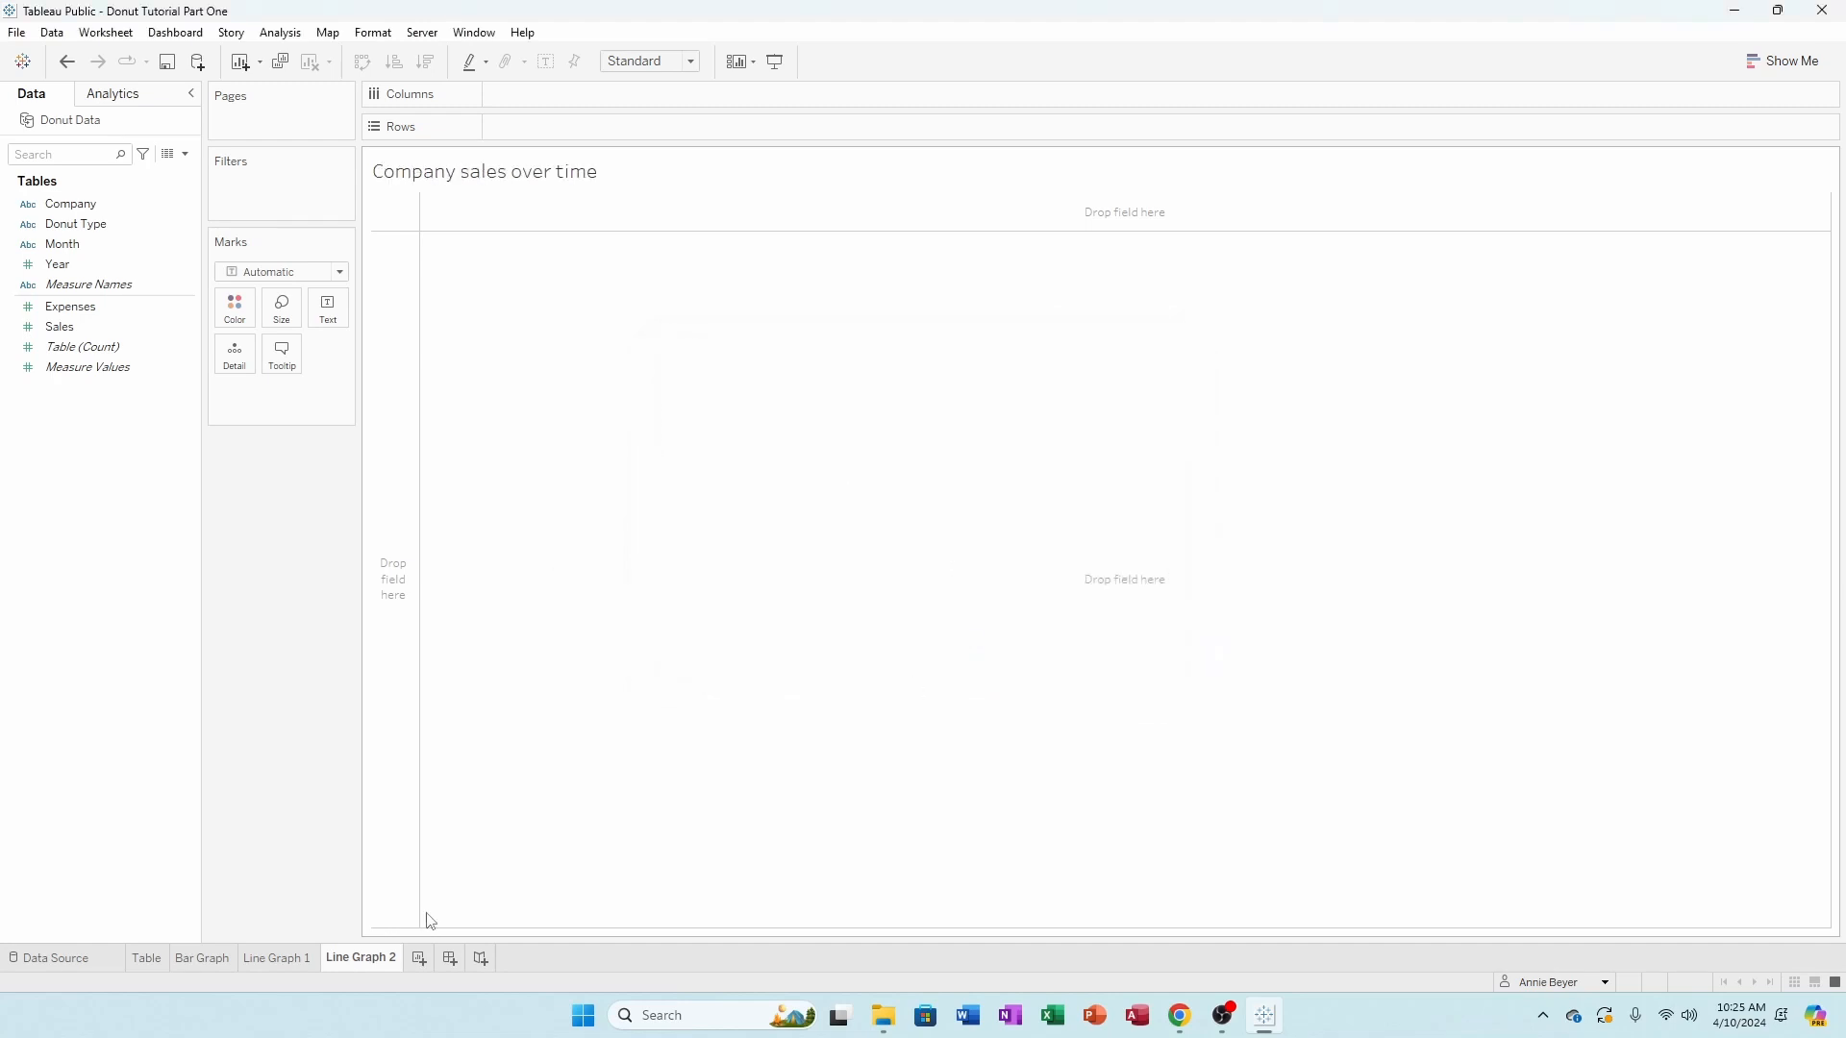
- Add the Donut Type, Sales, Month and Year fields to the view on the Line Graph 1 sheet
left_click(310, 956)
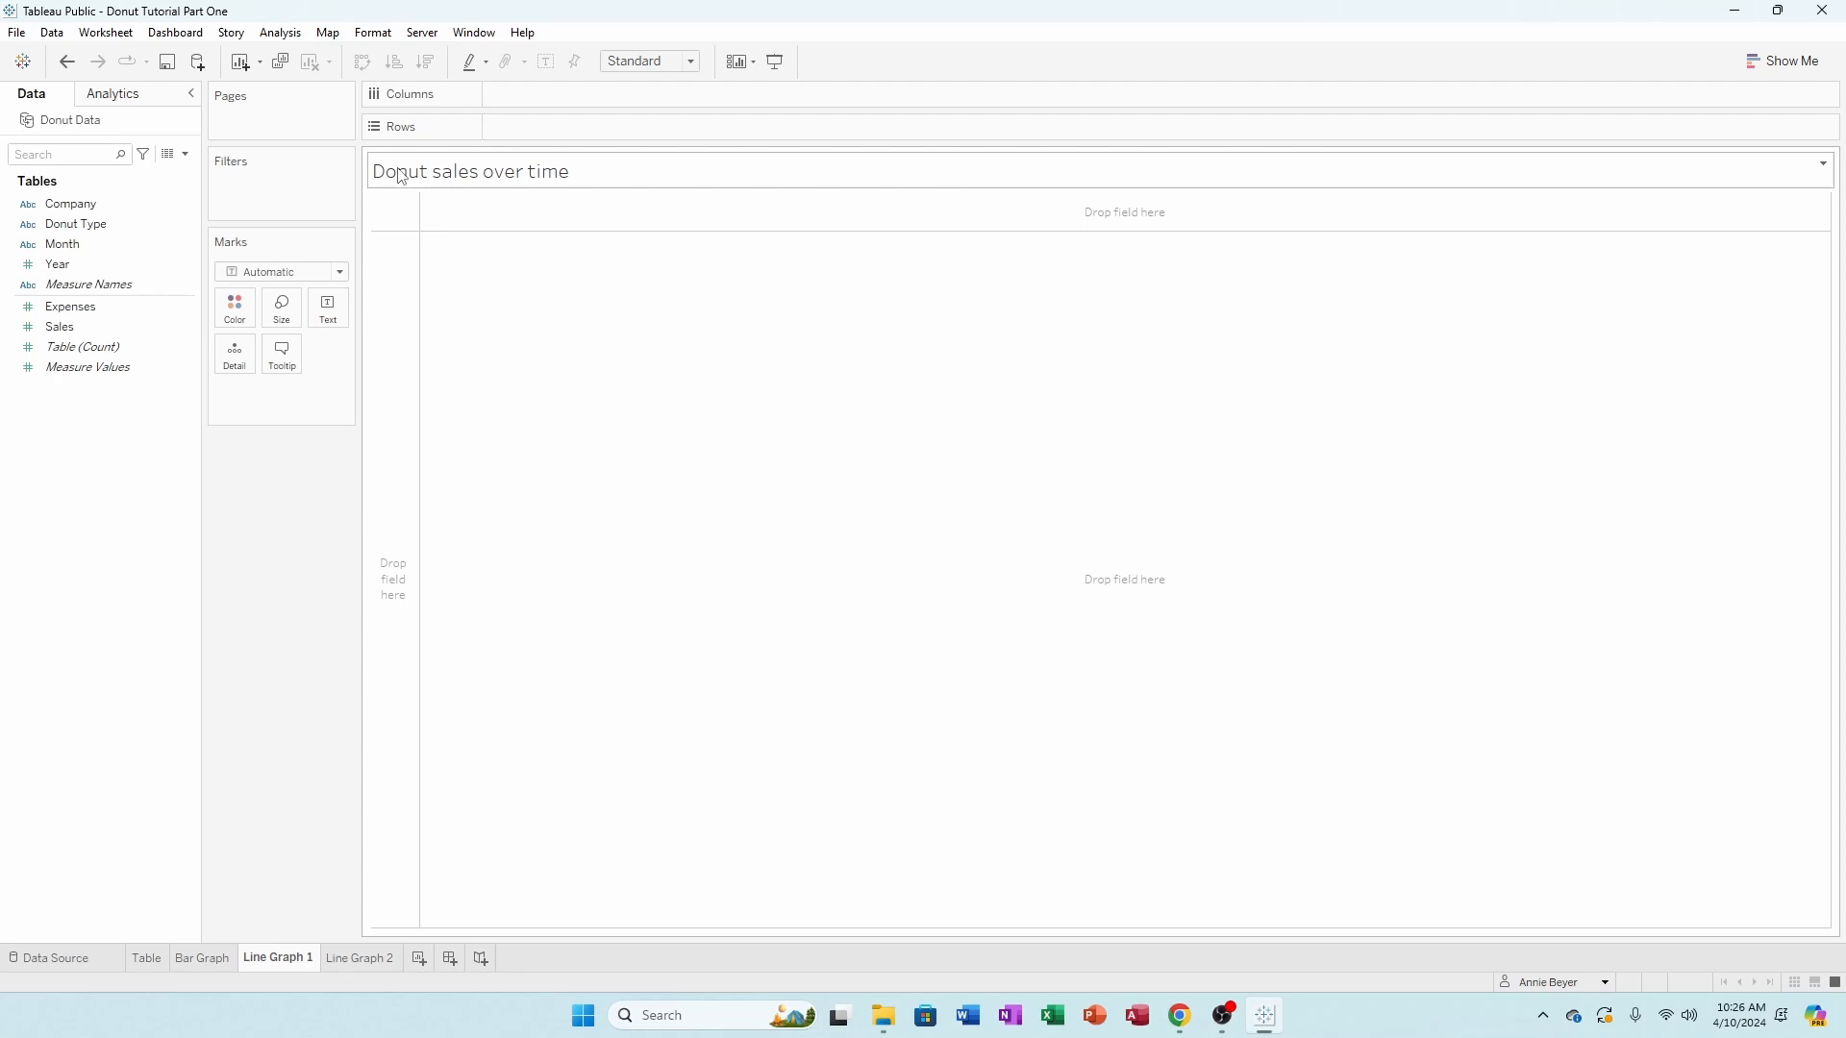
double_click(75, 231)
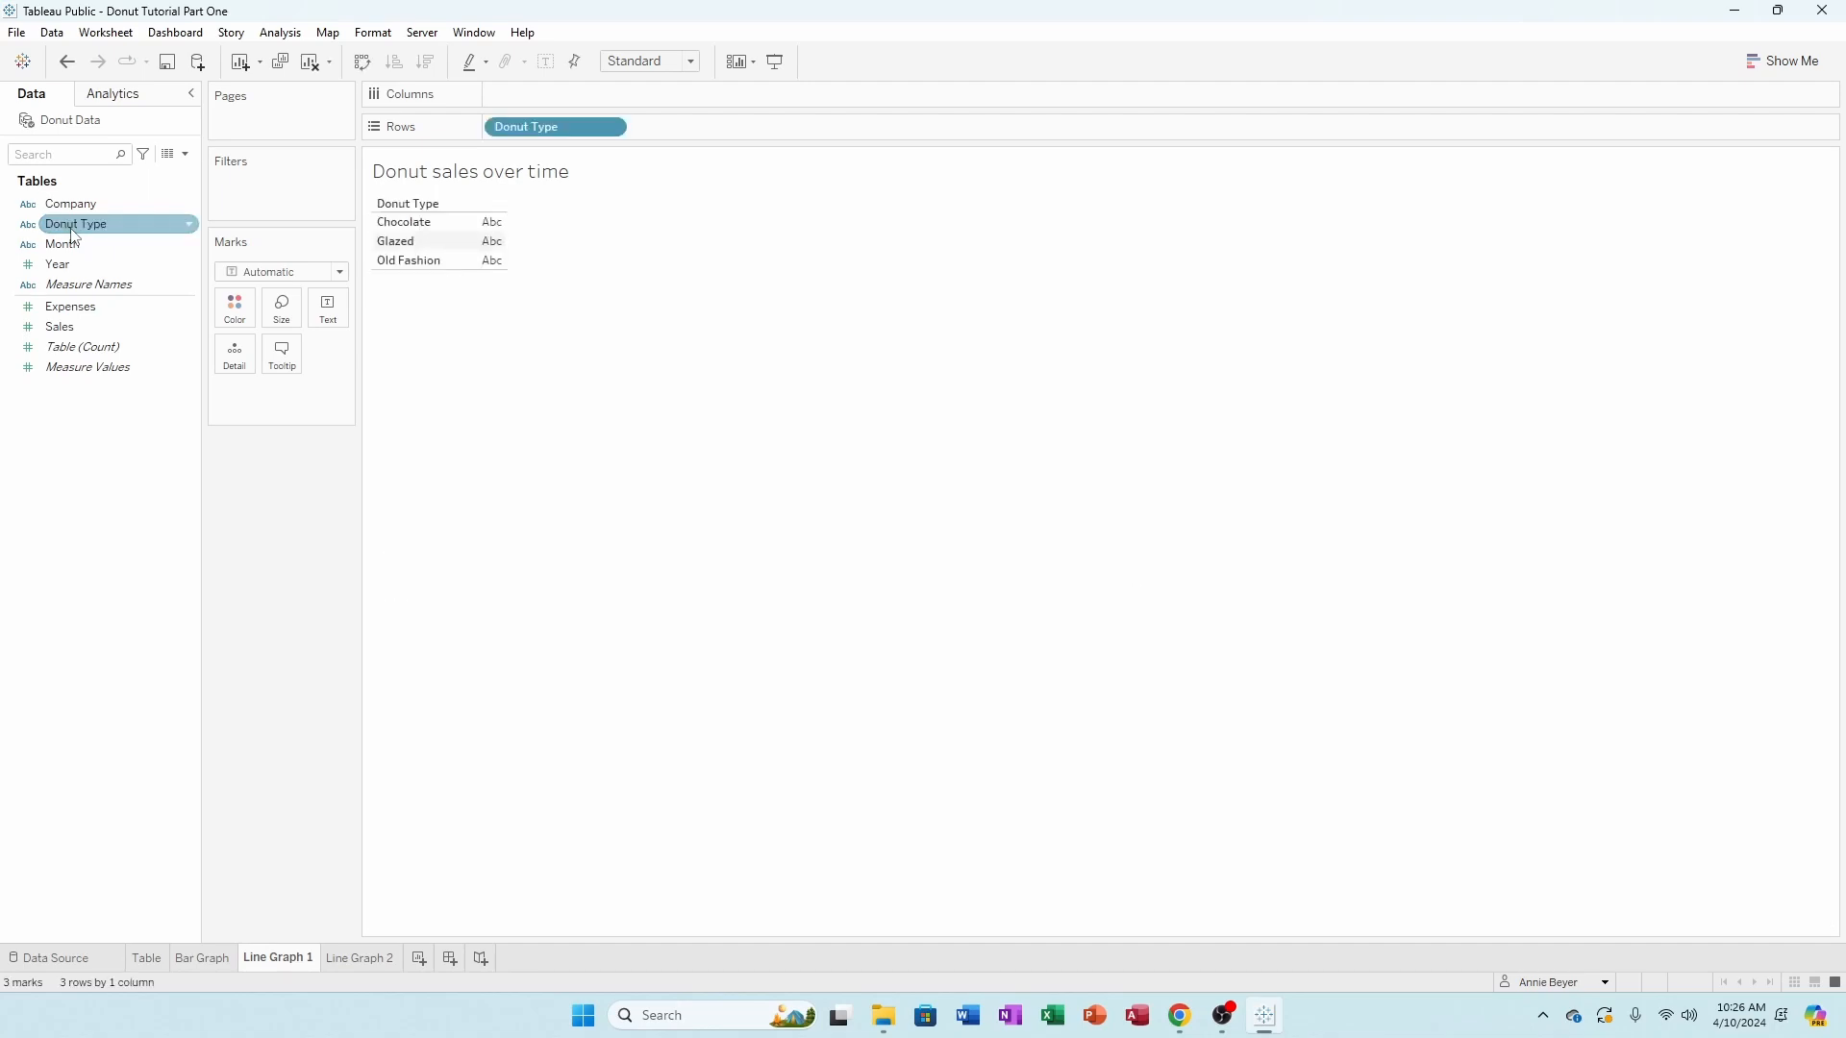
double_click(71, 331)
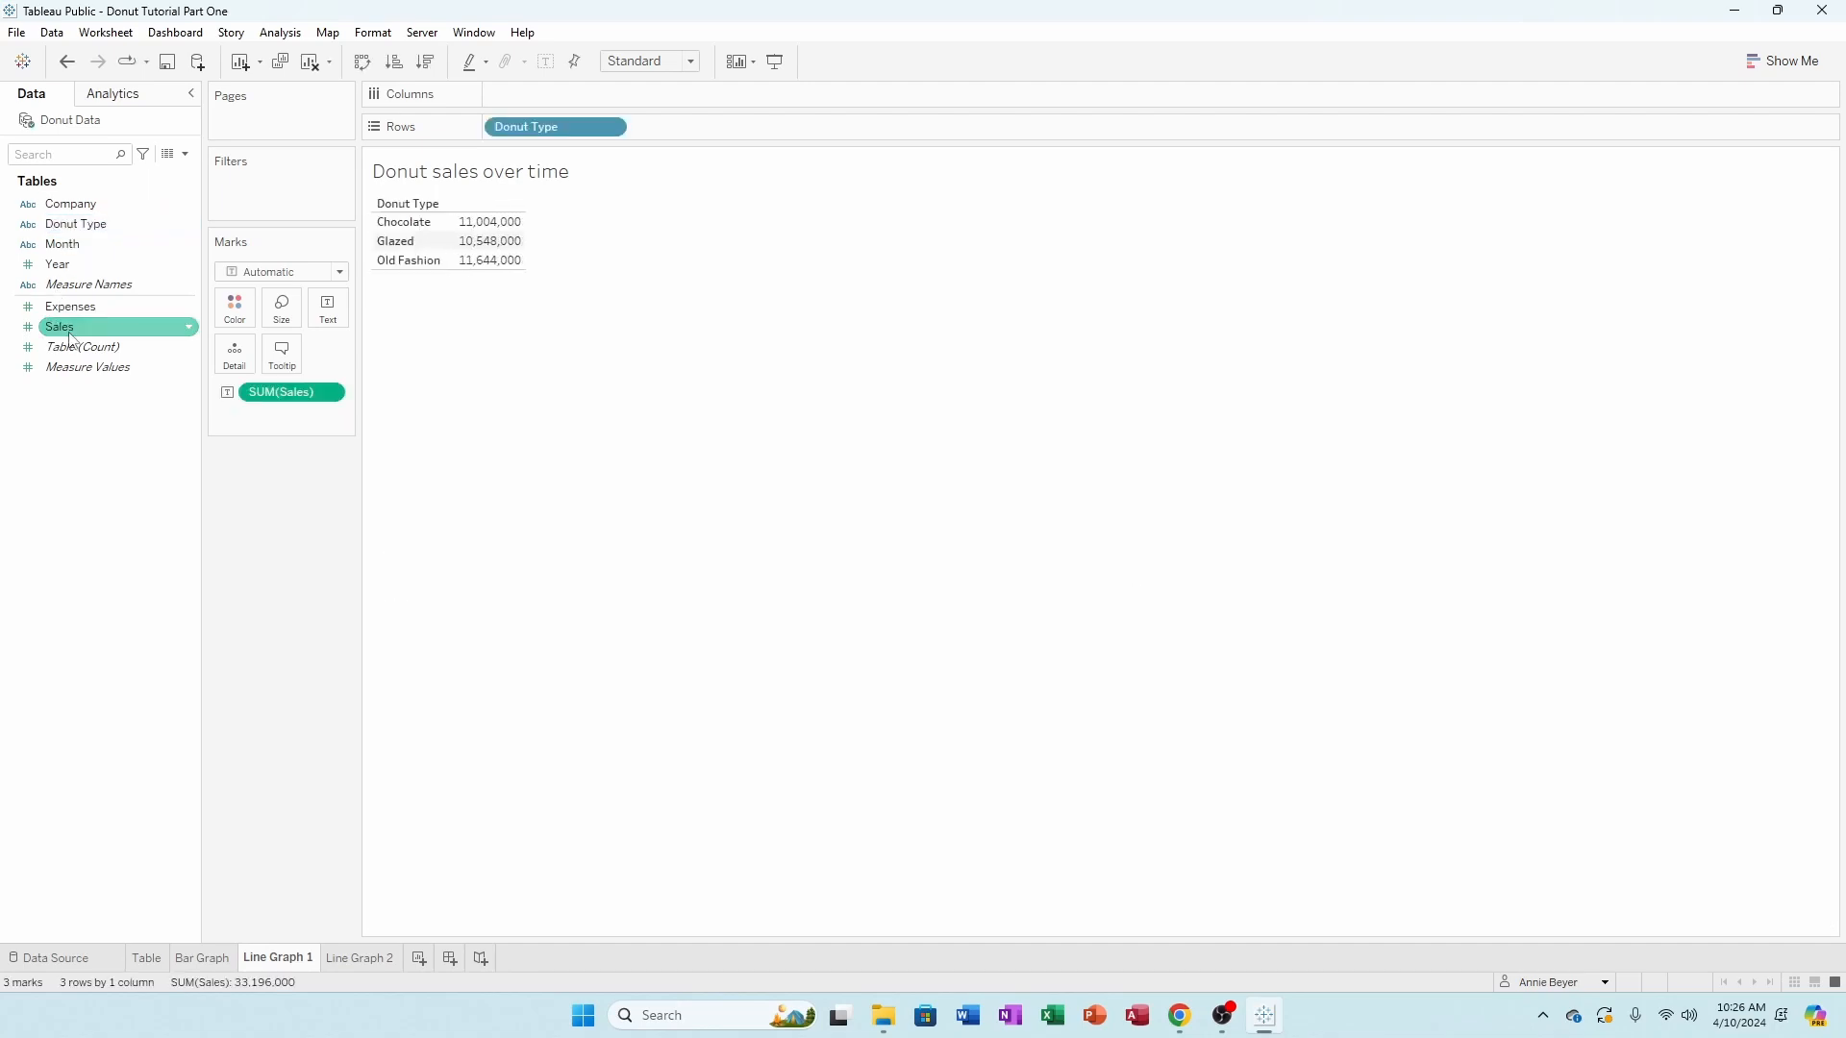
double_click(63, 244)
double_click(59, 266)
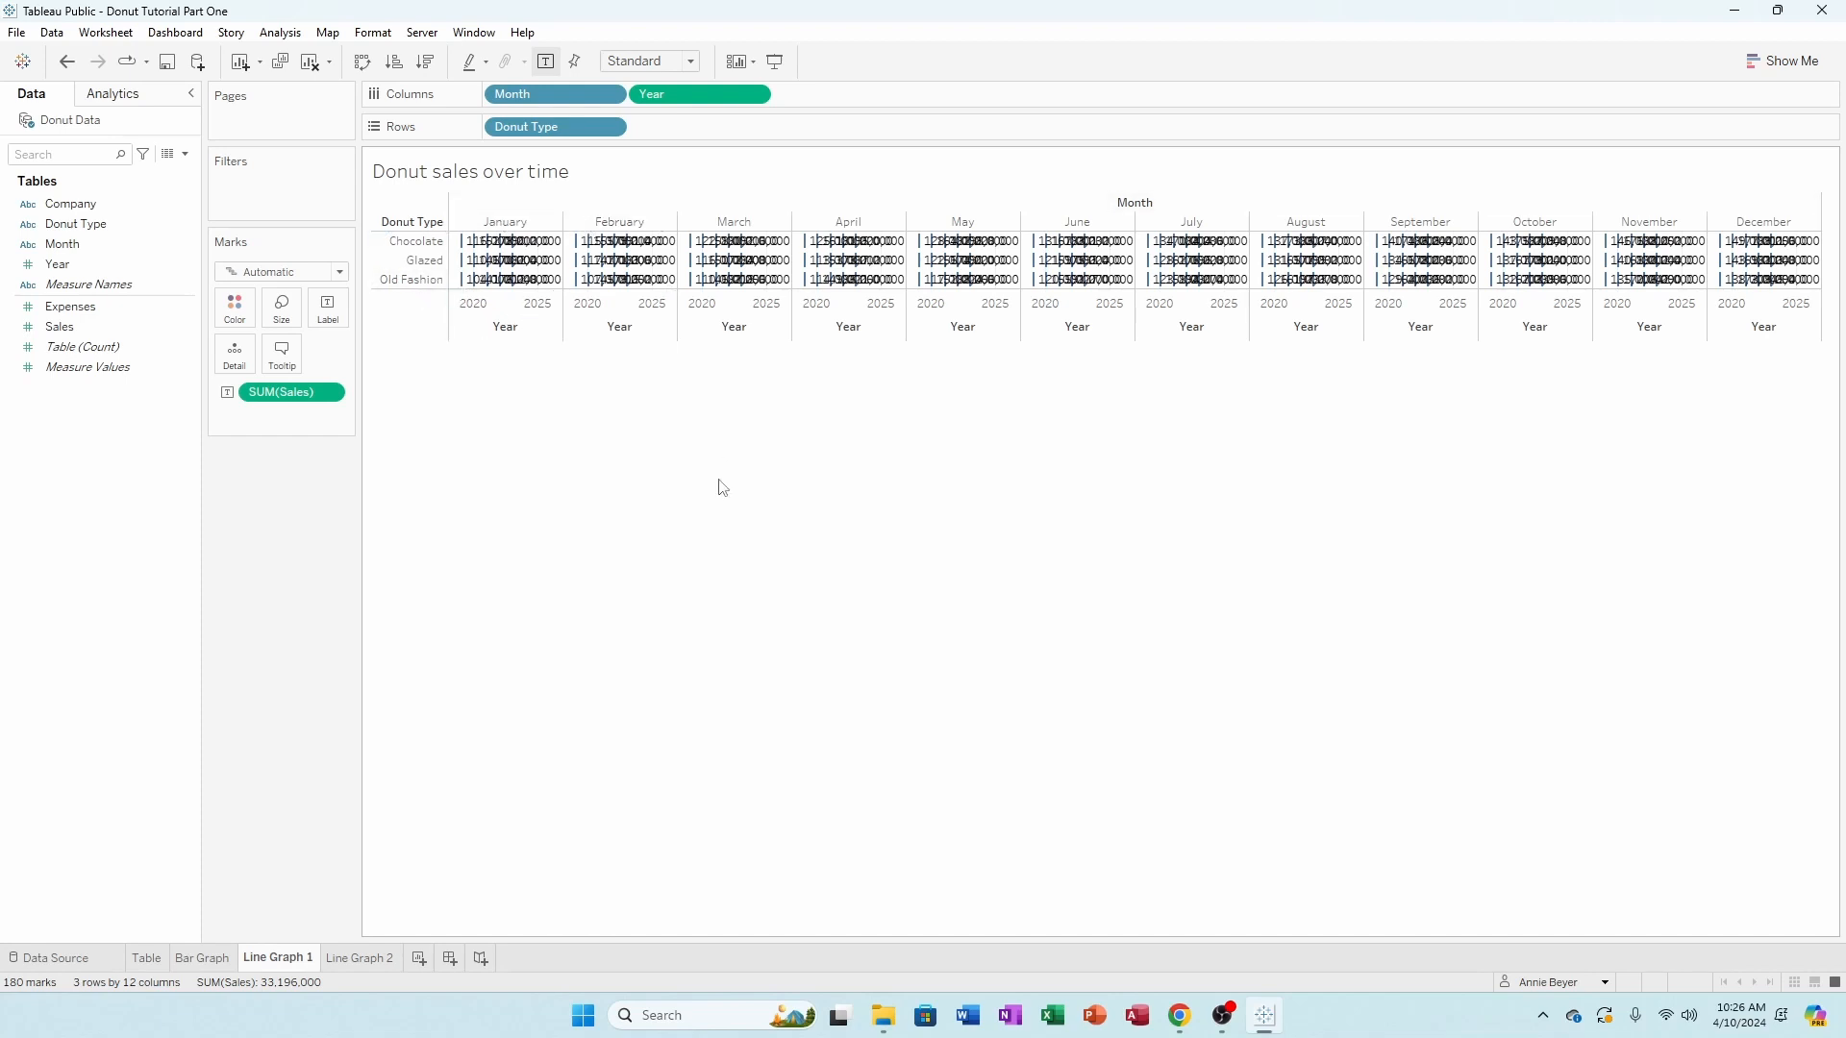
- Remove Donut Type from the rows and SUM(Sales) from the marks, leaving only Month and Year in the view
left_click_drag(538, 128, 300, 516)
double_click(262, 392)
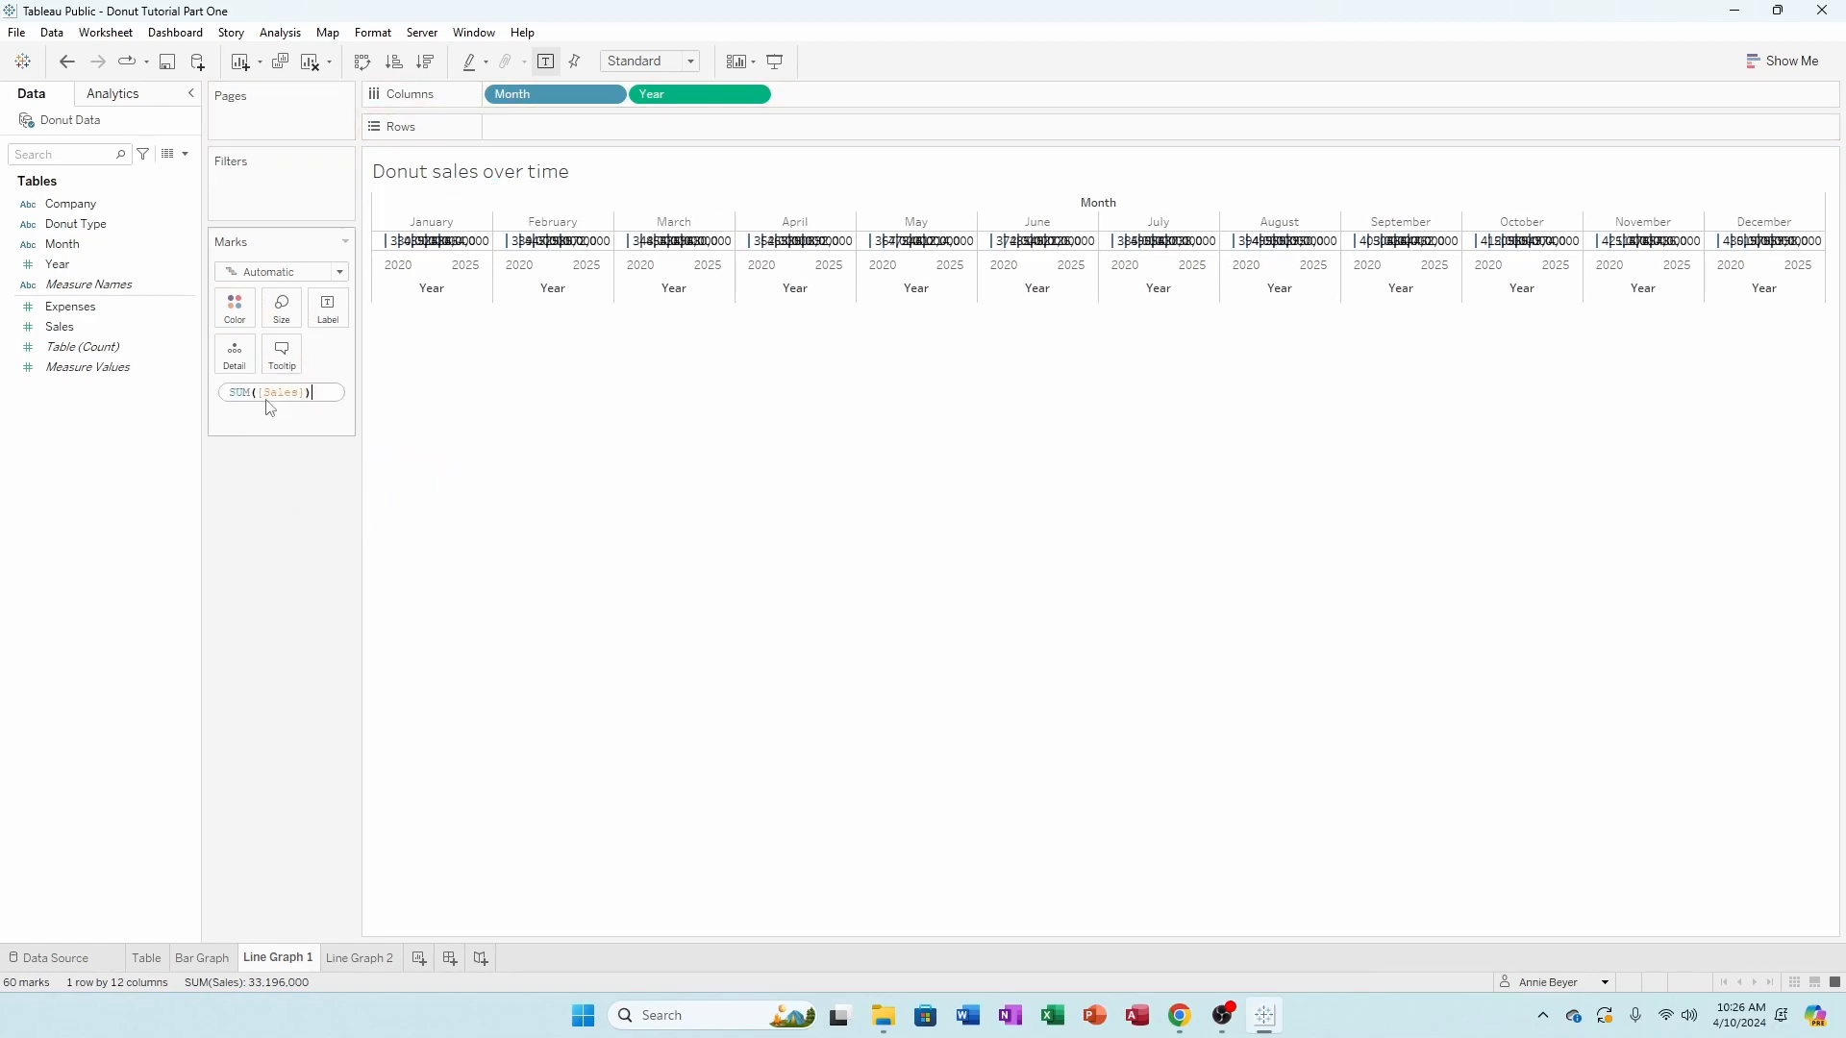
left_click_drag(292, 400, 289, 548)
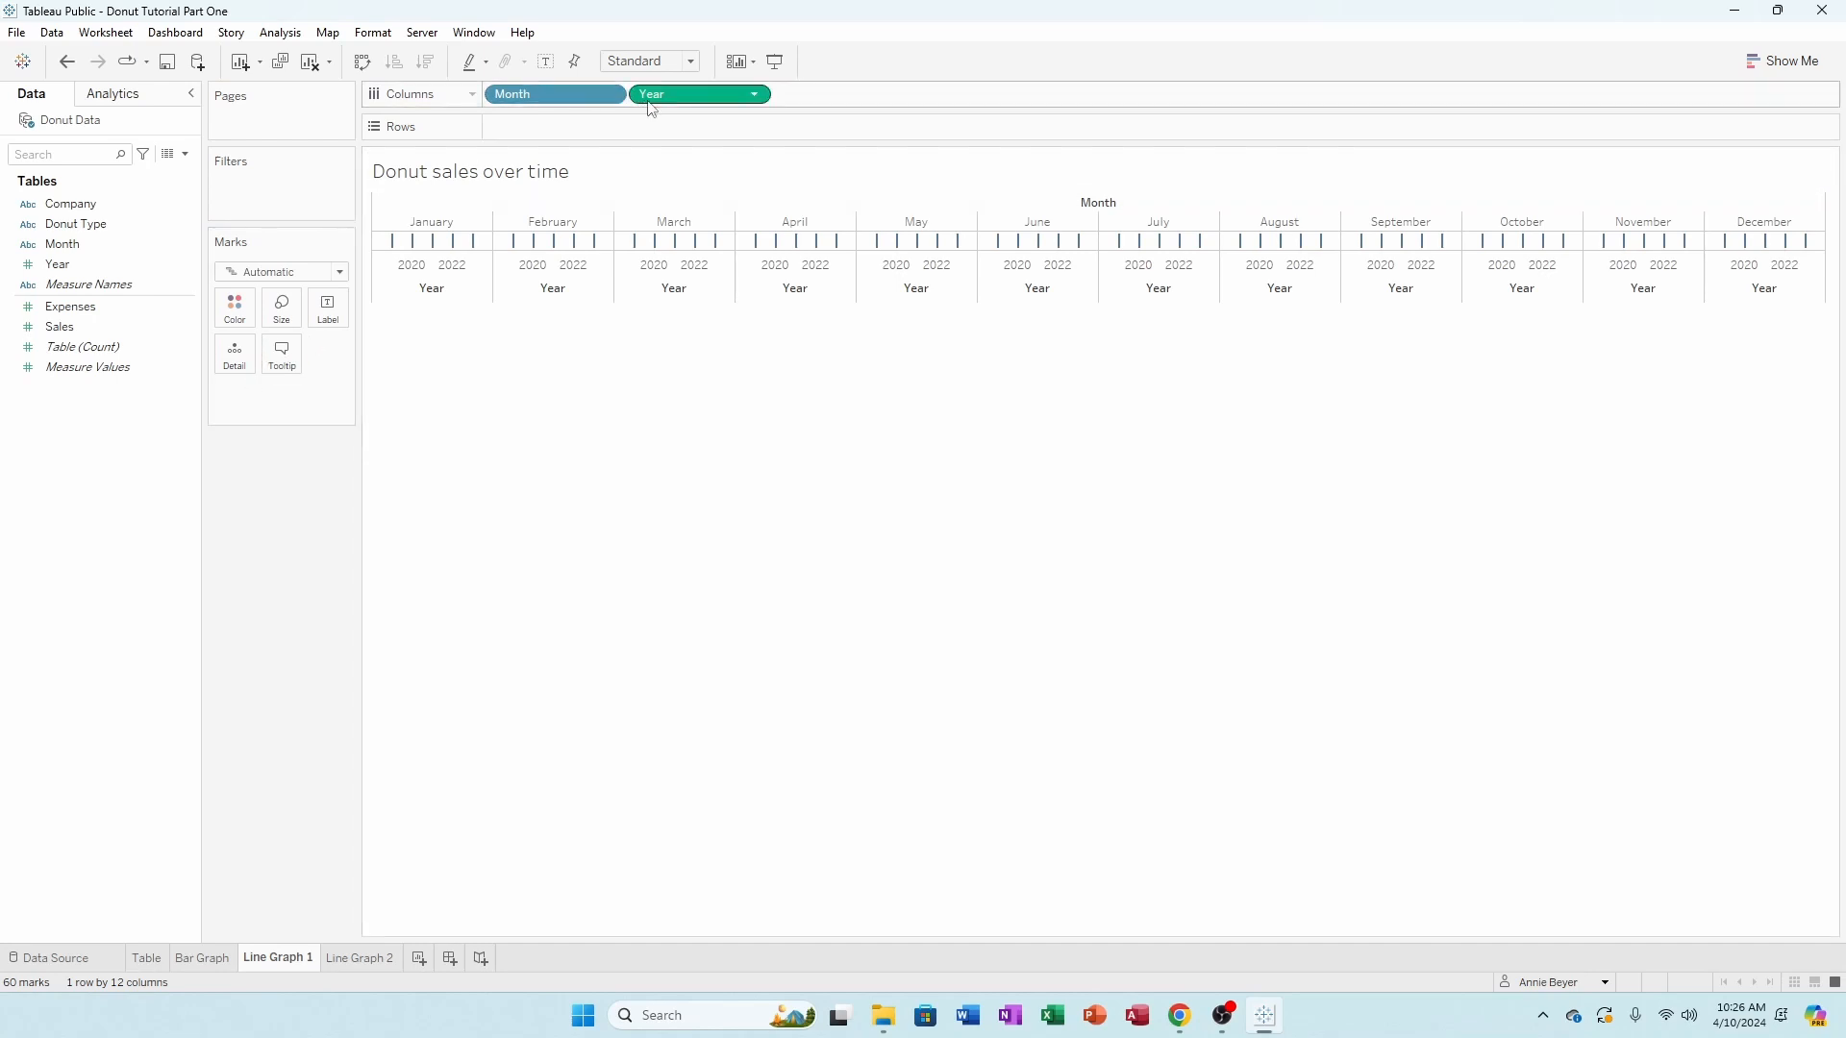
- Try Year on the rows against Month, and Month on the rows against Year, to compare the two layouts
left_click_drag(673, 96, 598, 140)
key("ctrl+z")
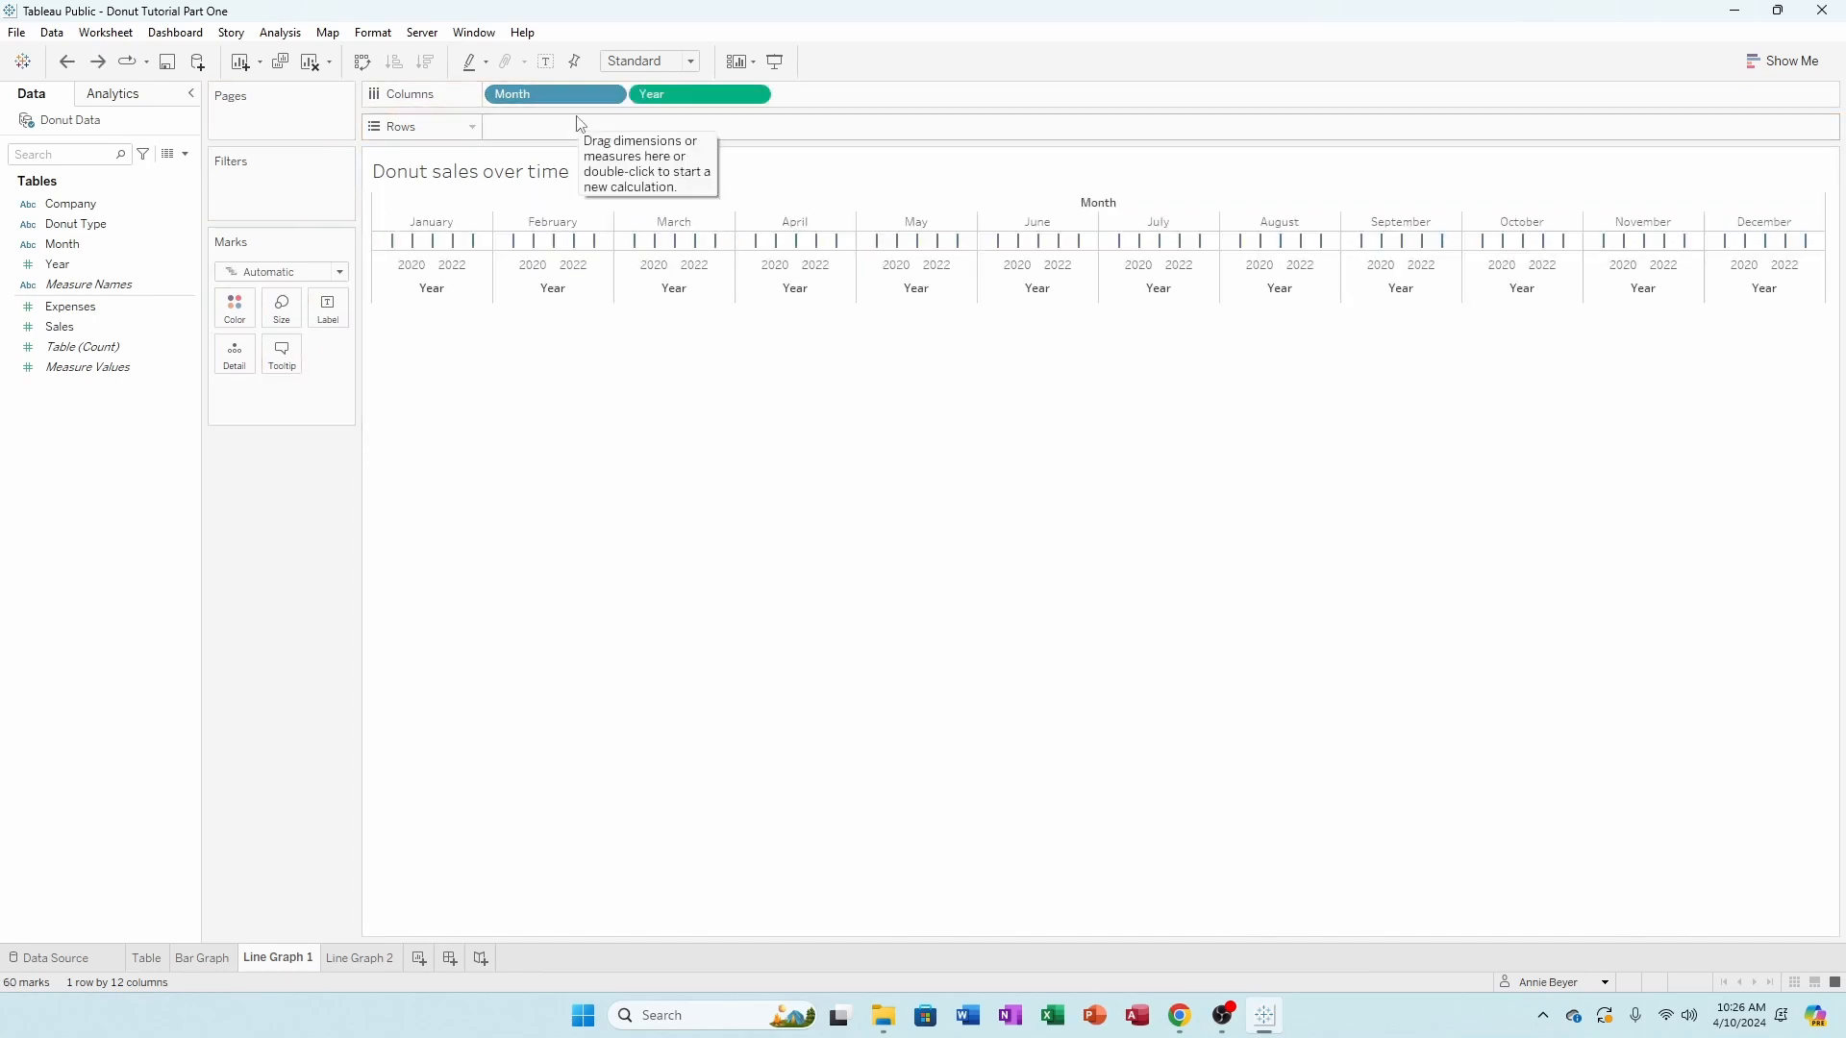
left_click_drag(691, 106, 631, 135)
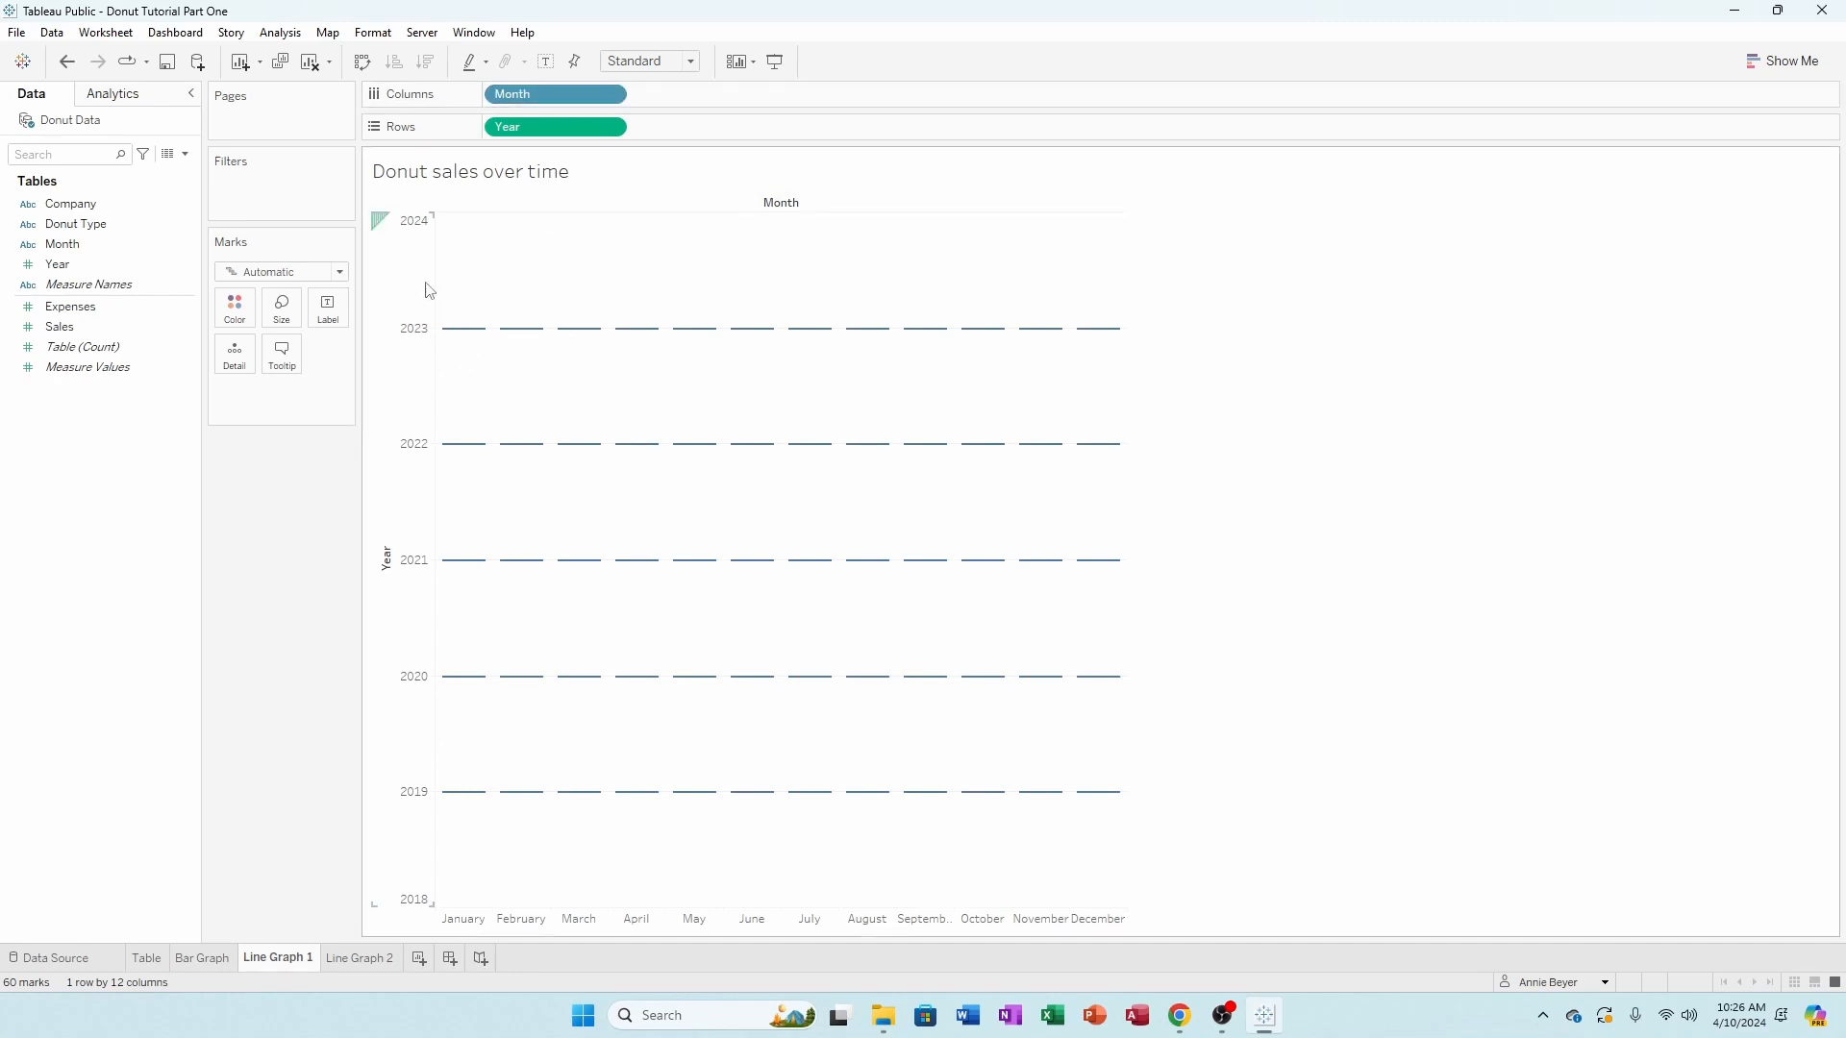
left_click_drag(558, 127, 672, 111)
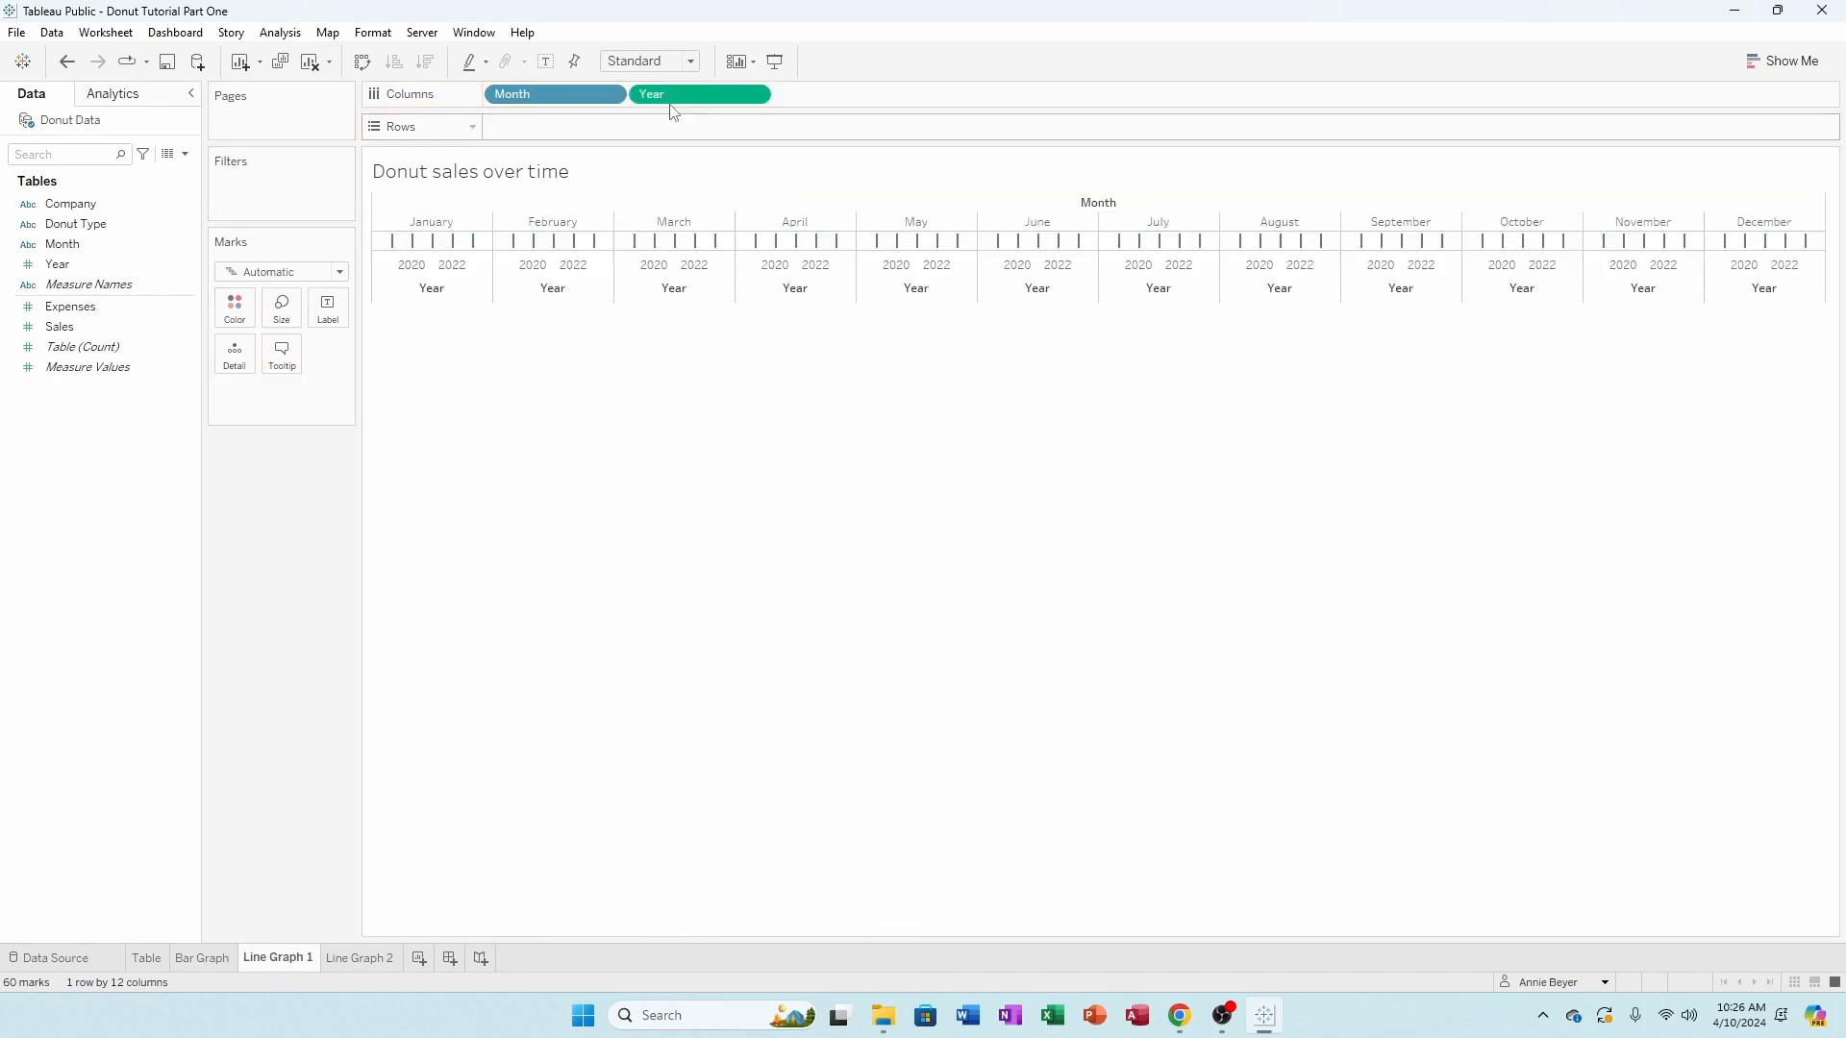
left_click_drag(544, 93, 560, 132)
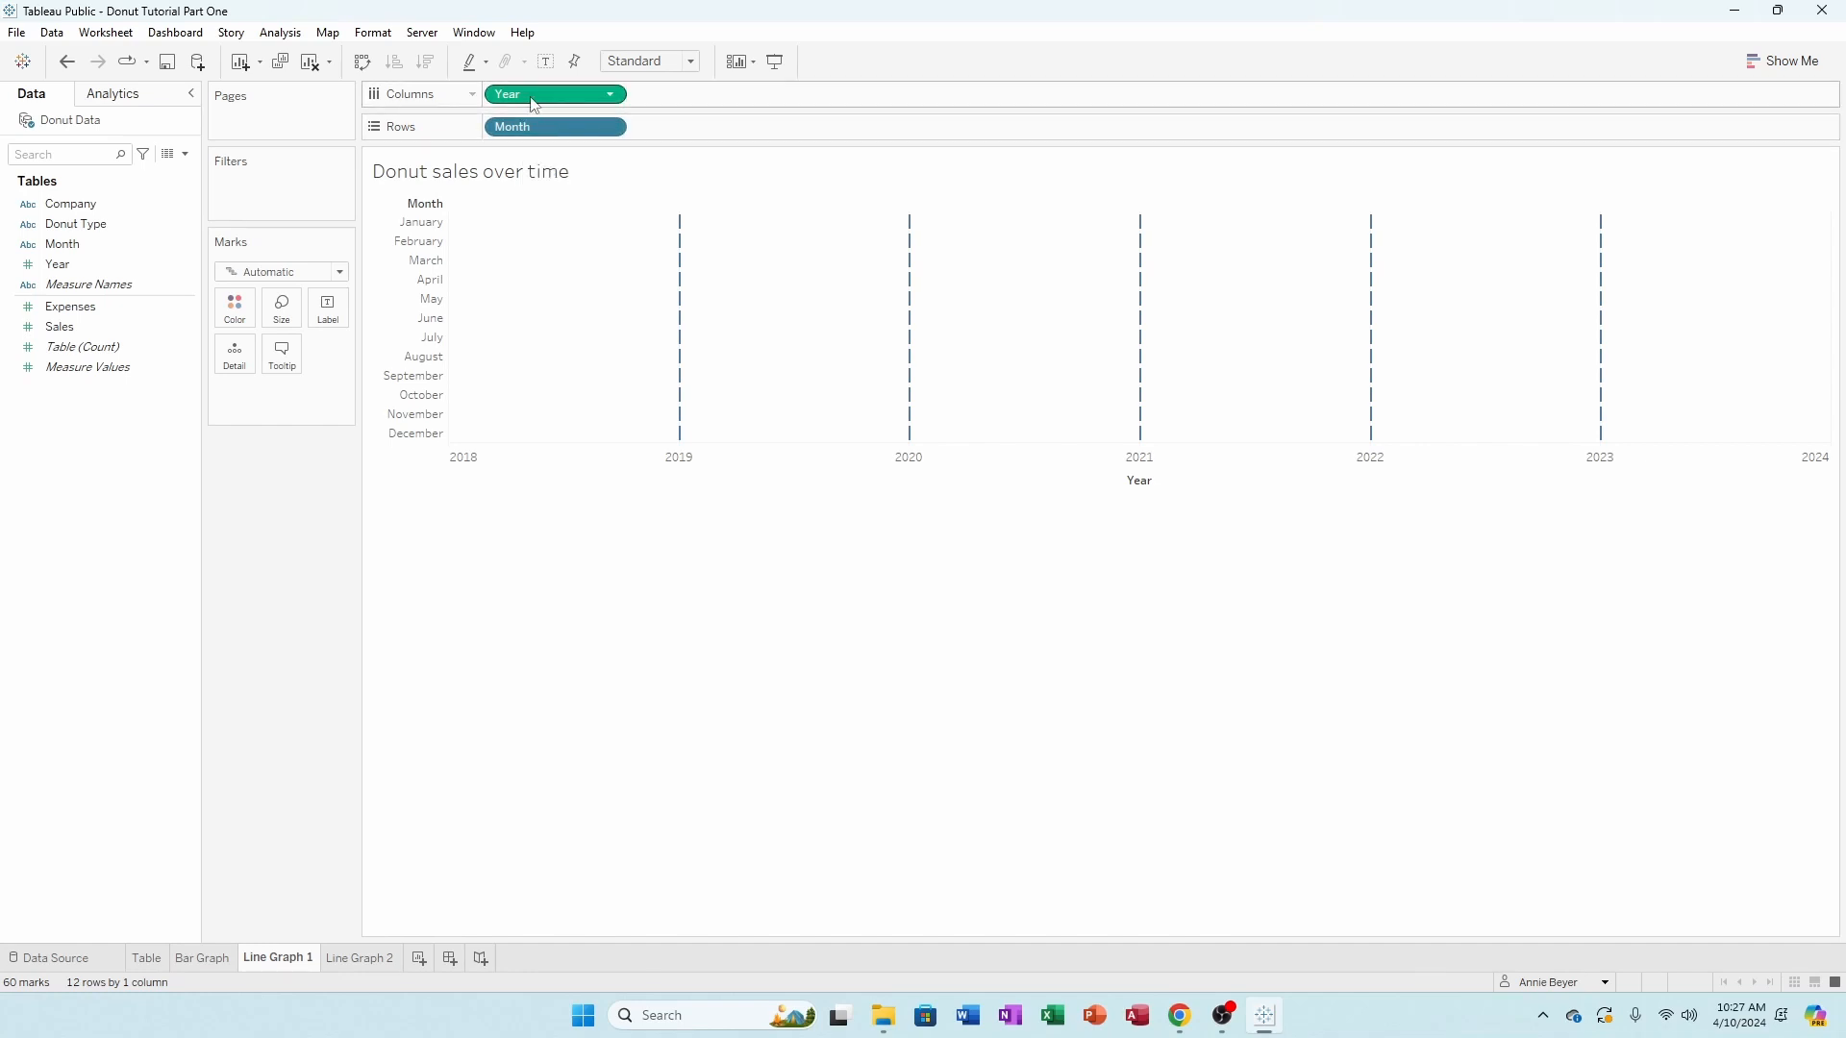
- Clear the Line Graph 1 view by removing Month from the rows and Year from the columns
left_click(529, 129)
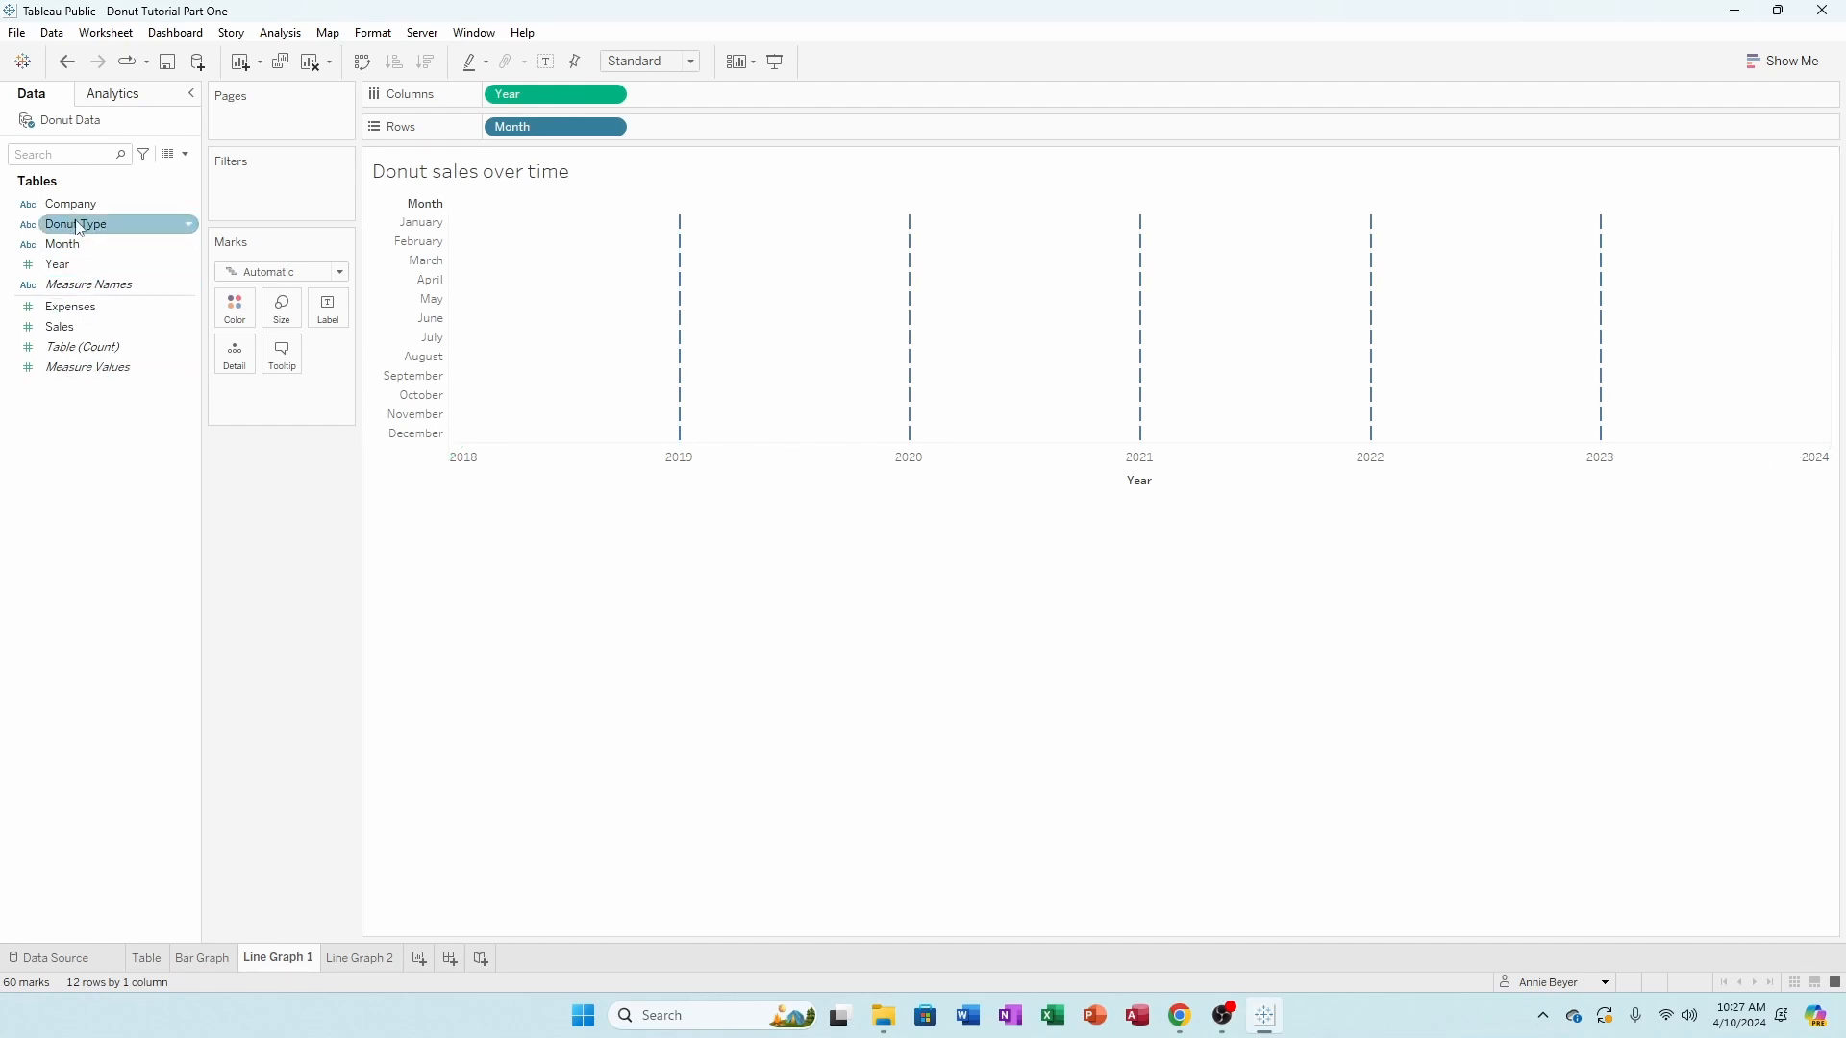
left_click_drag(80, 227, 338, 575)
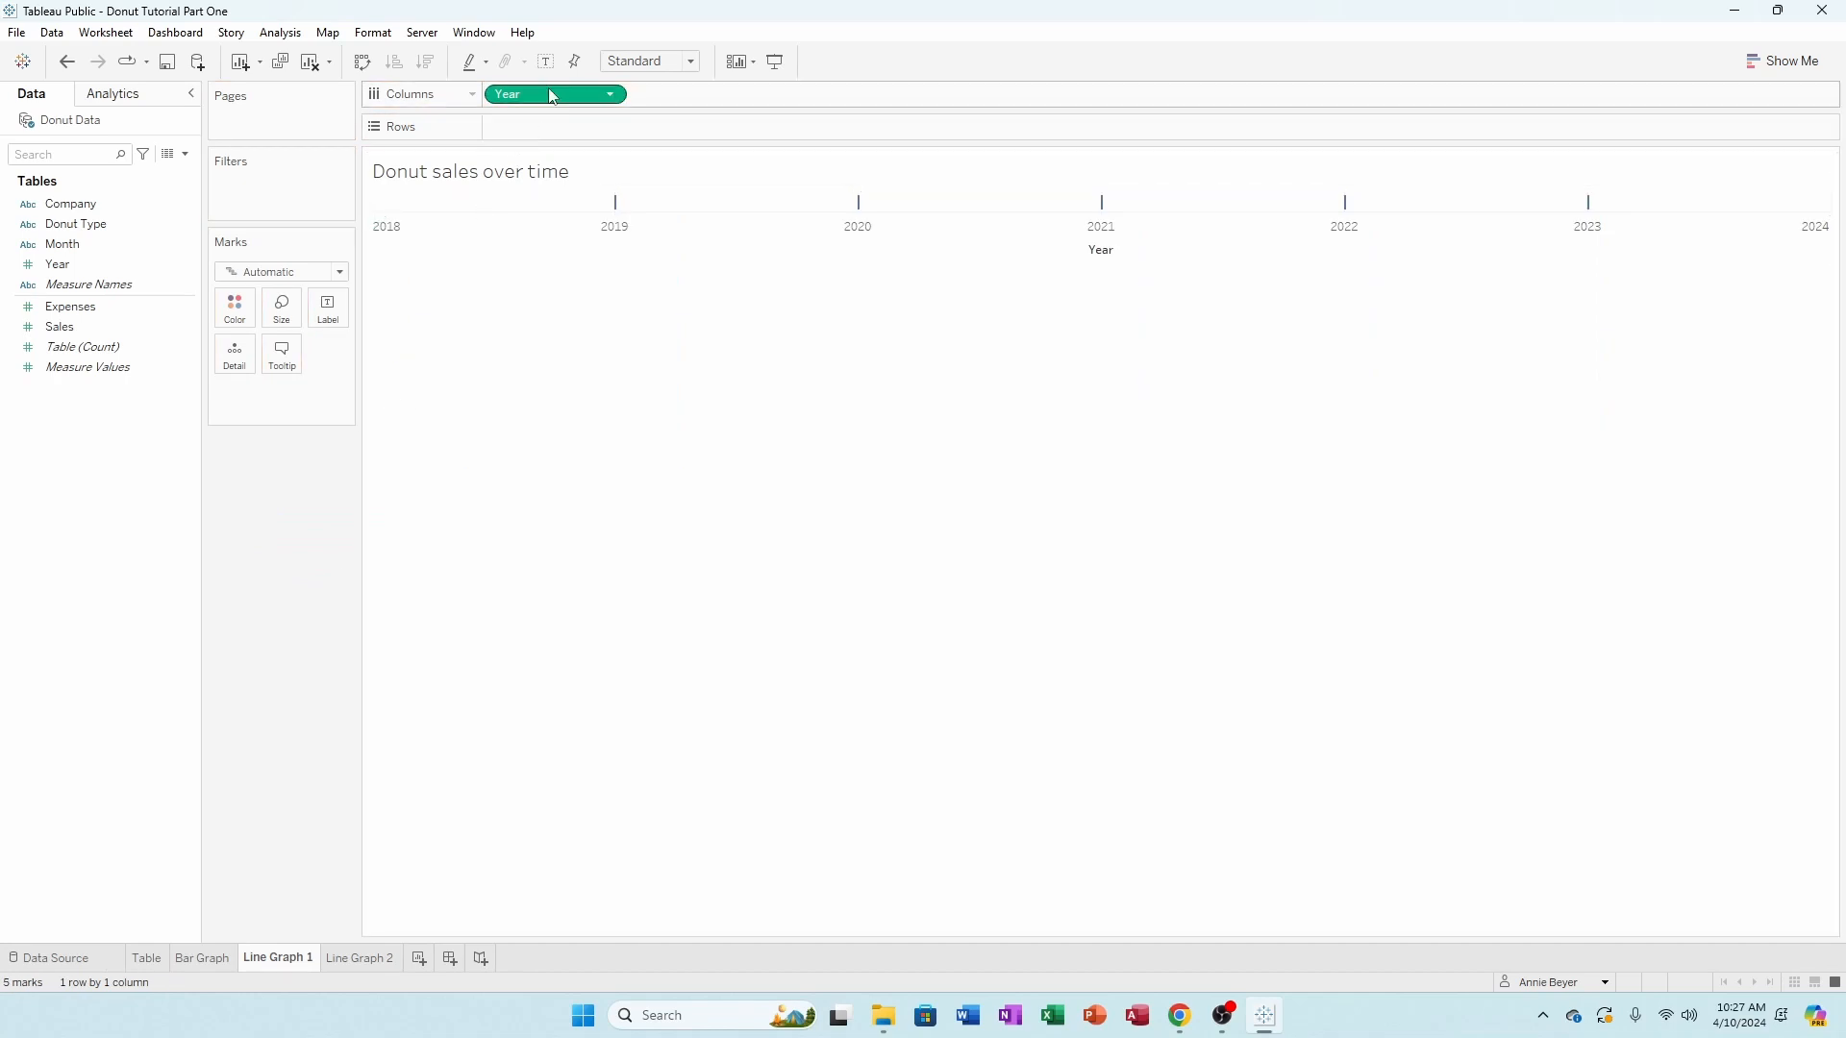
left_click_drag(548, 93, 264, 570)
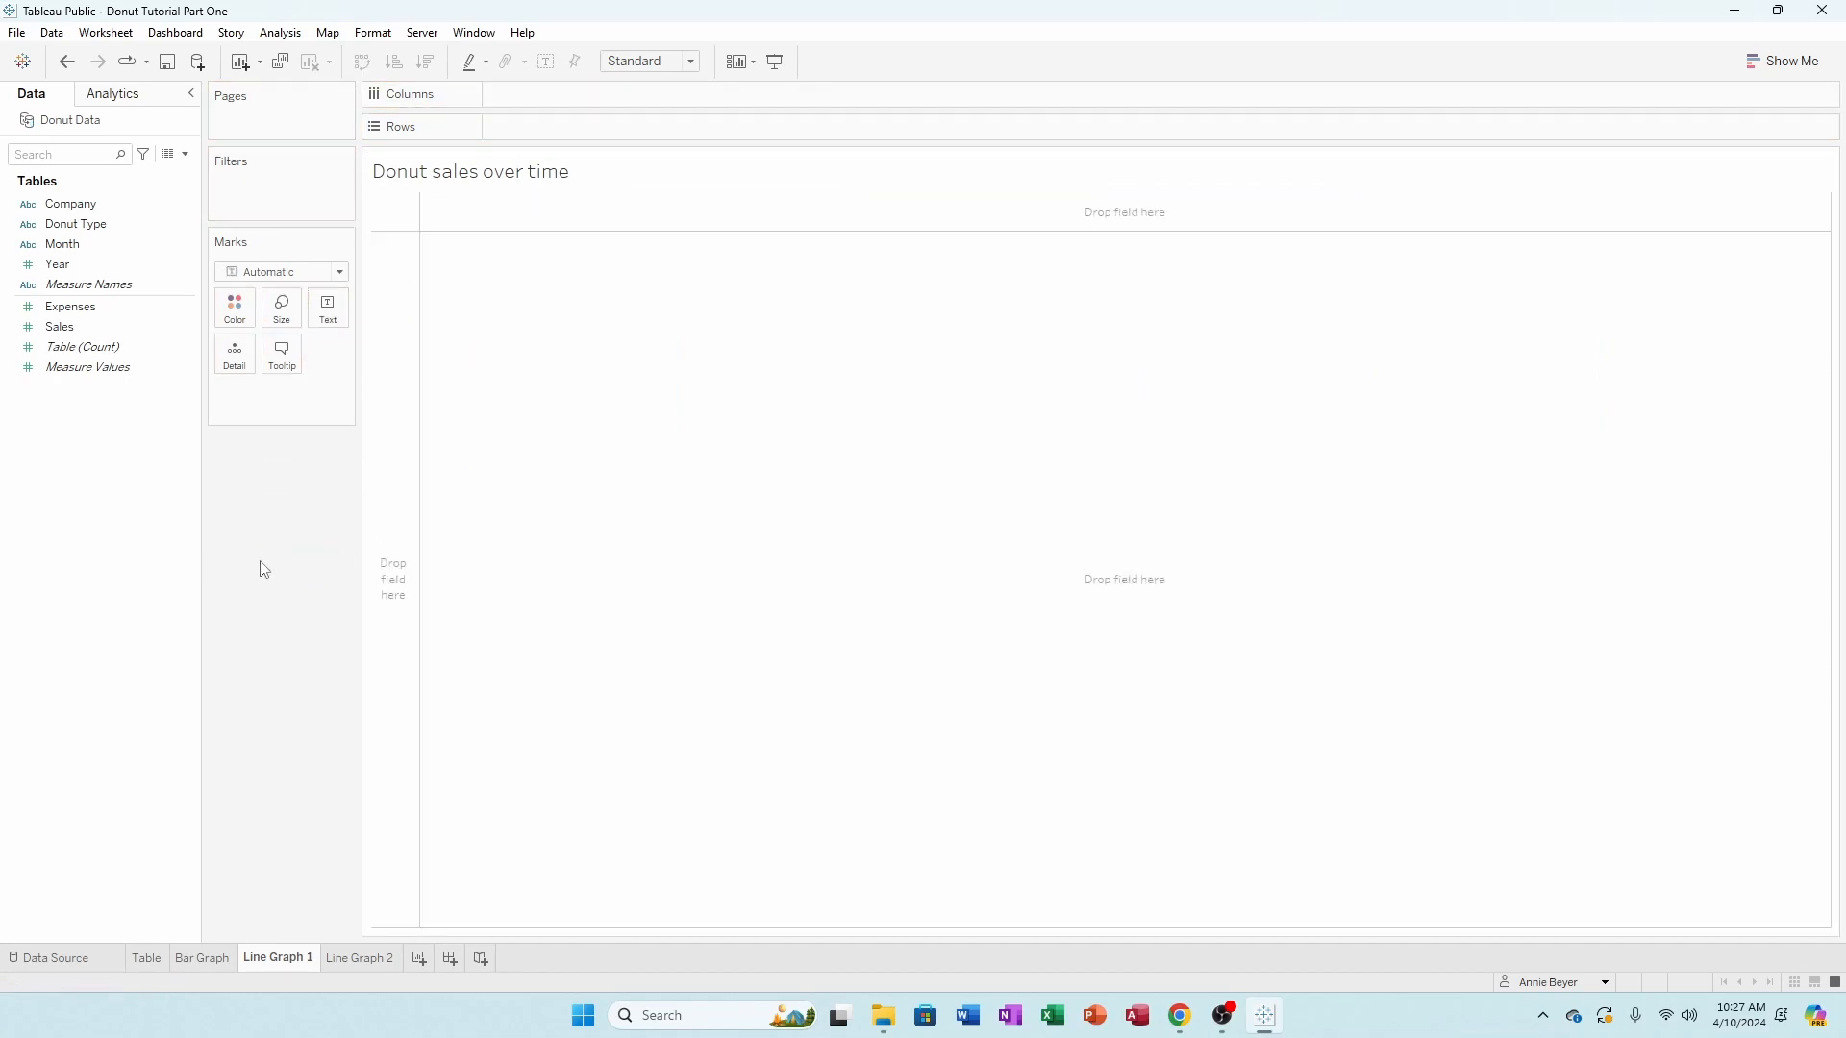
- Try to open the data source without locating its file, and check the data type options for the Year field
left_click(93, 964)
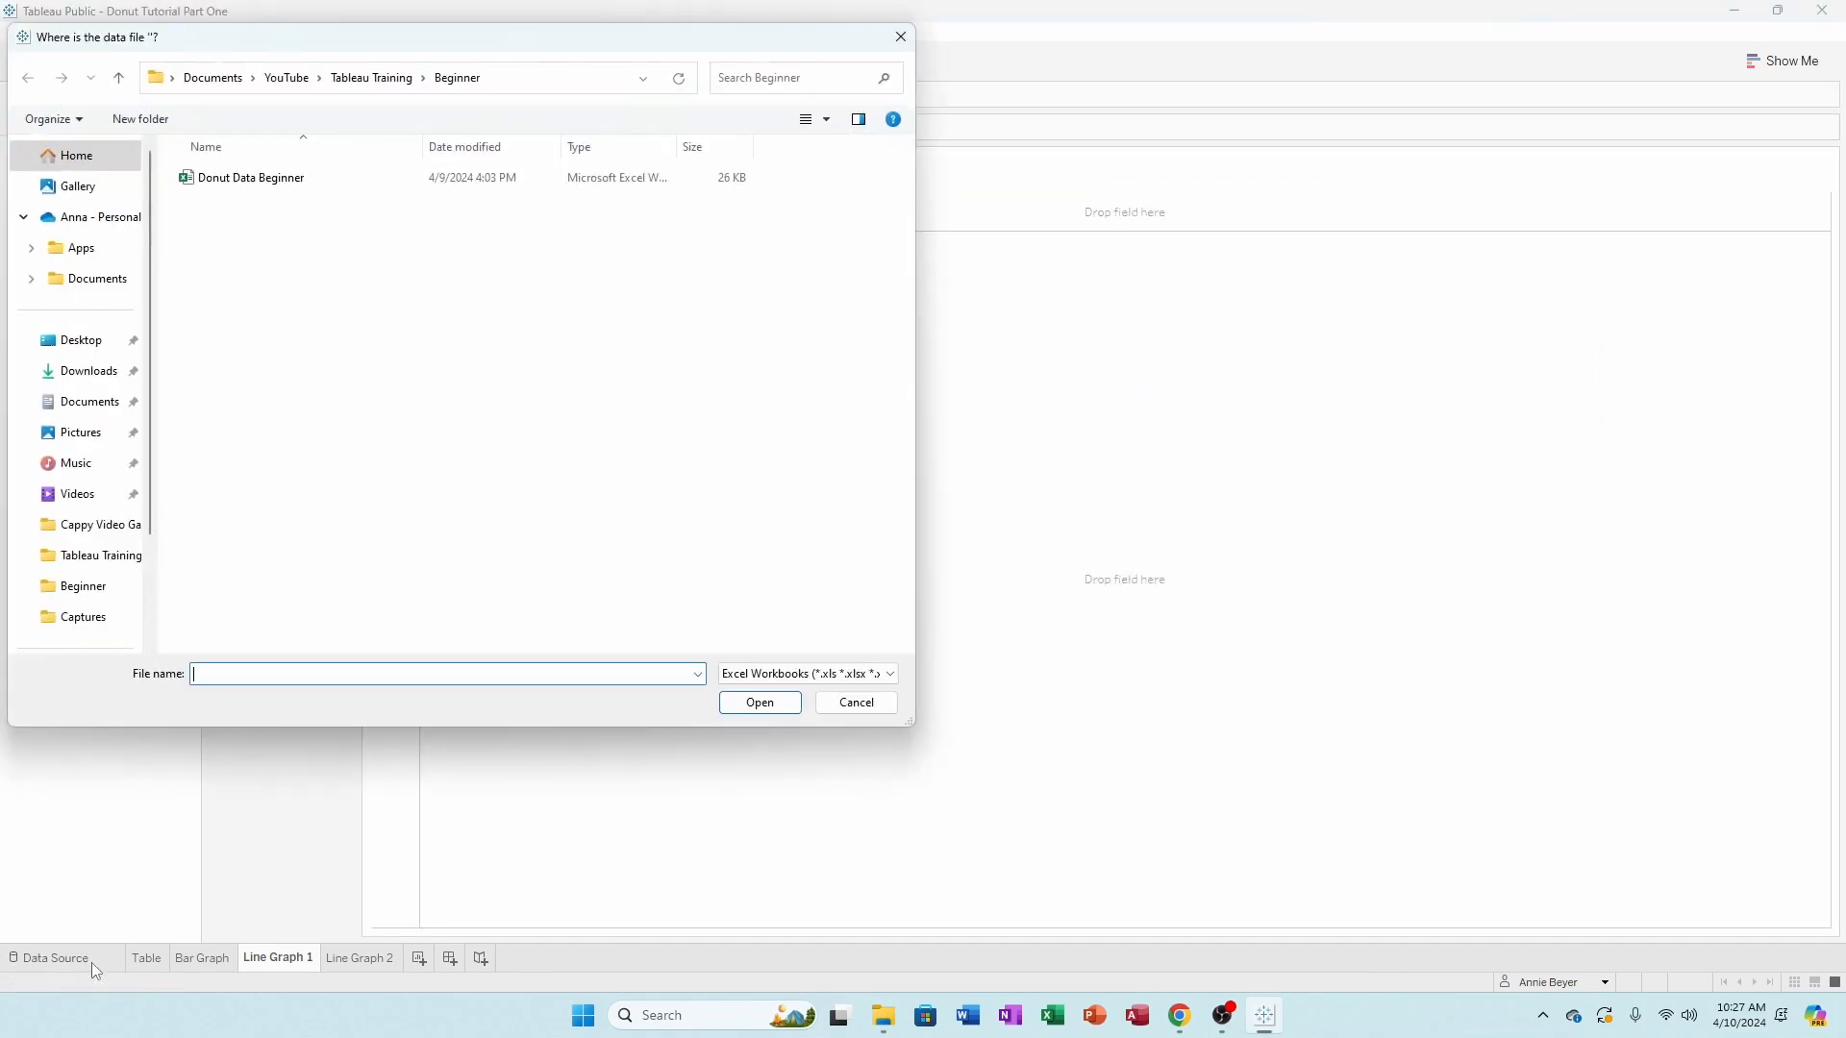
left_click(856, 703)
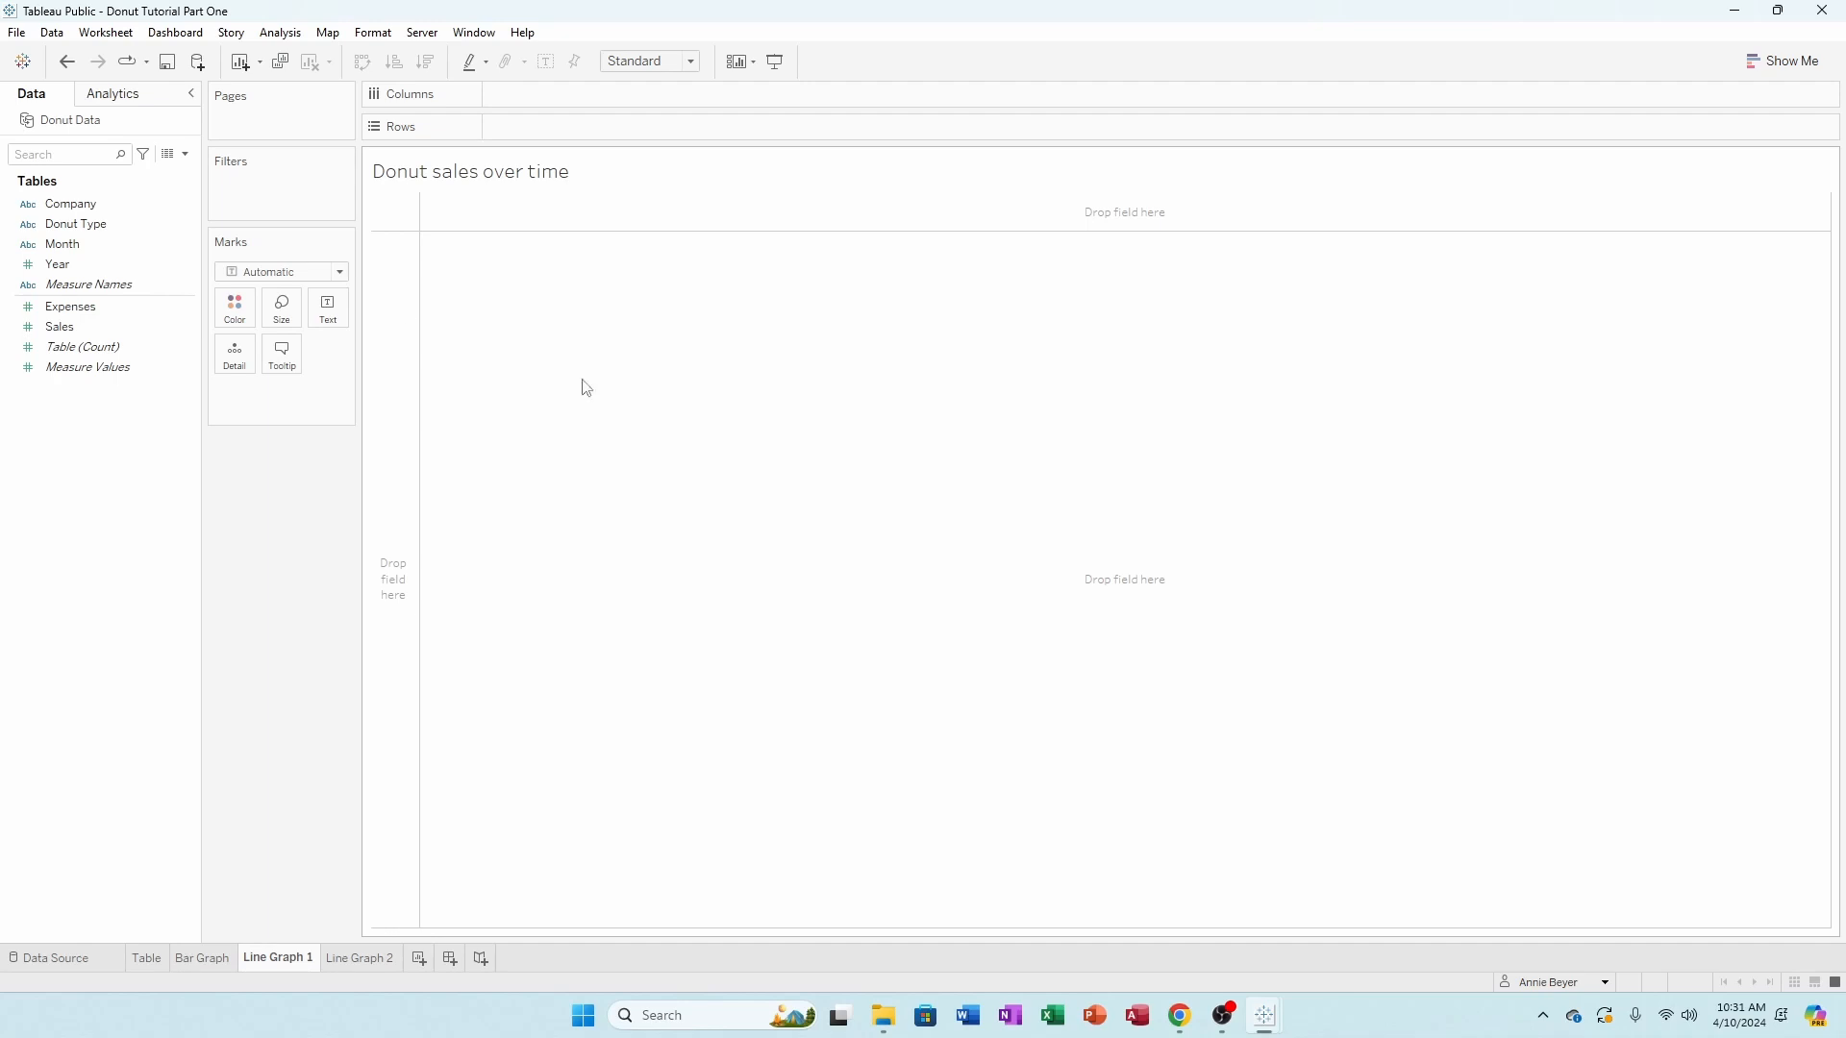
left_click(117, 246)
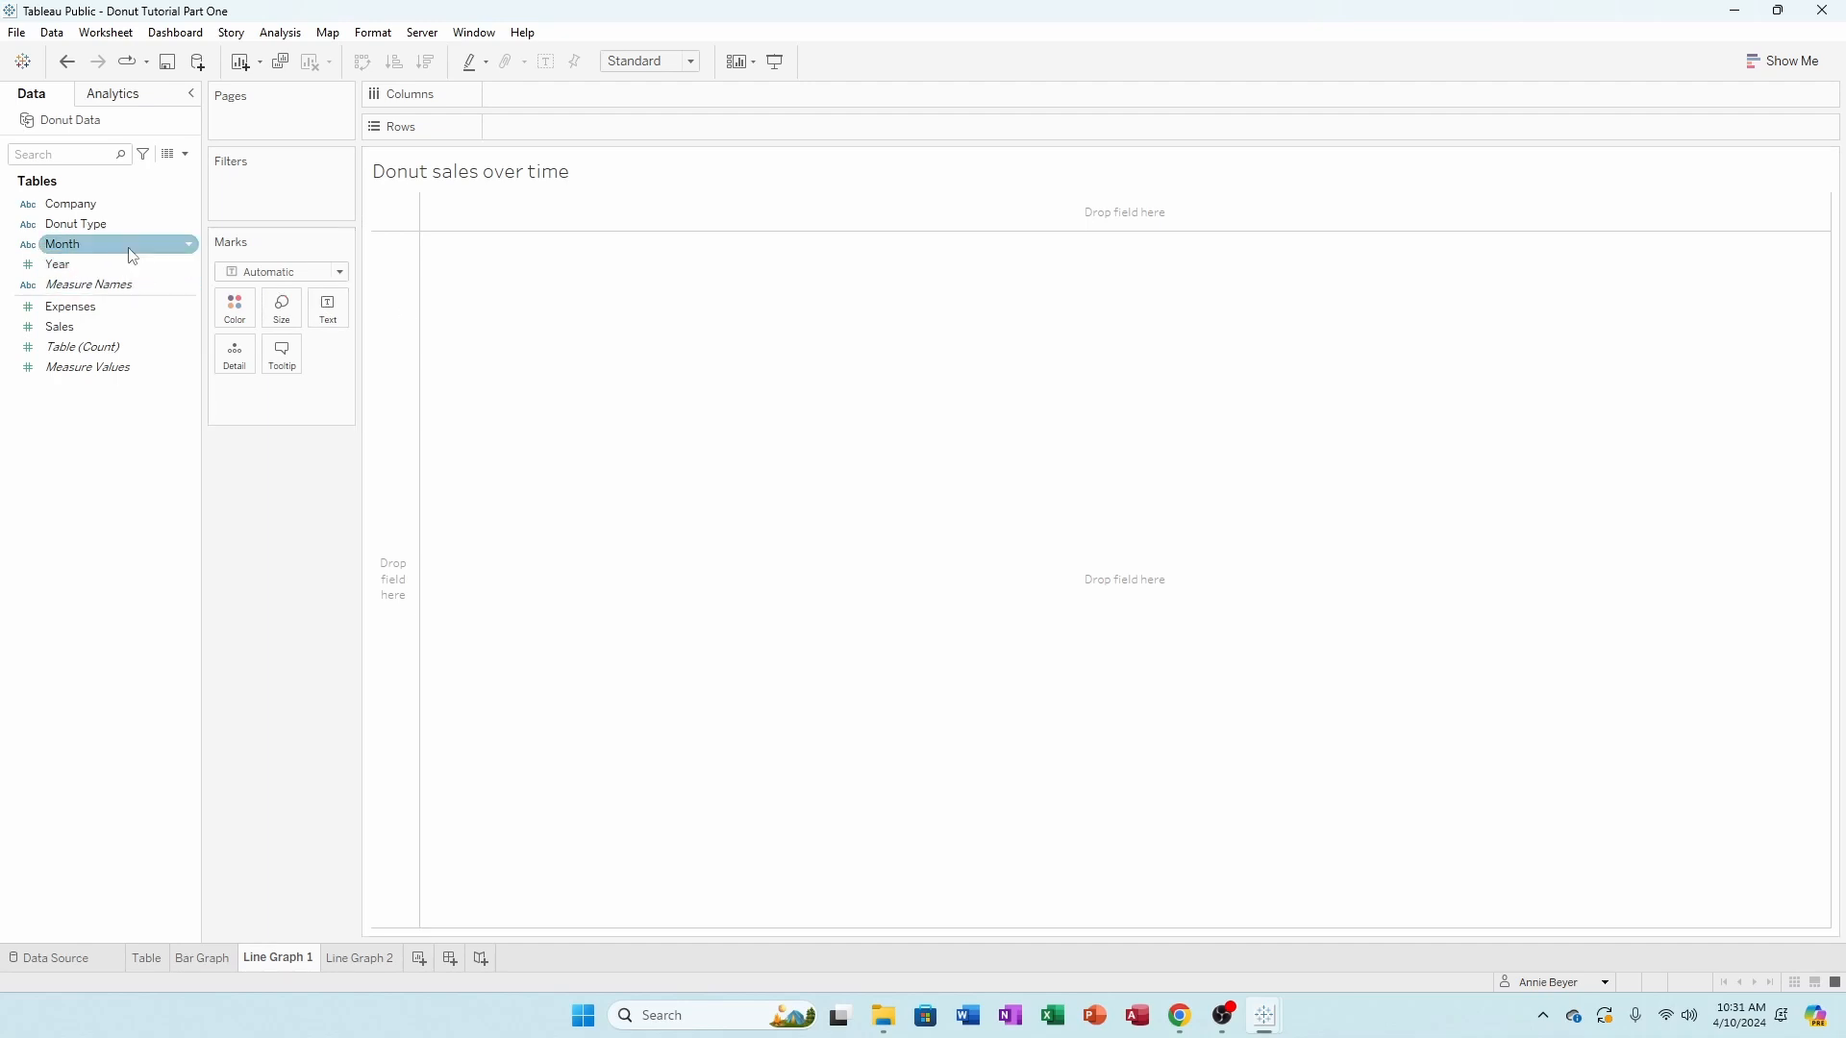
left_click(32, 267)
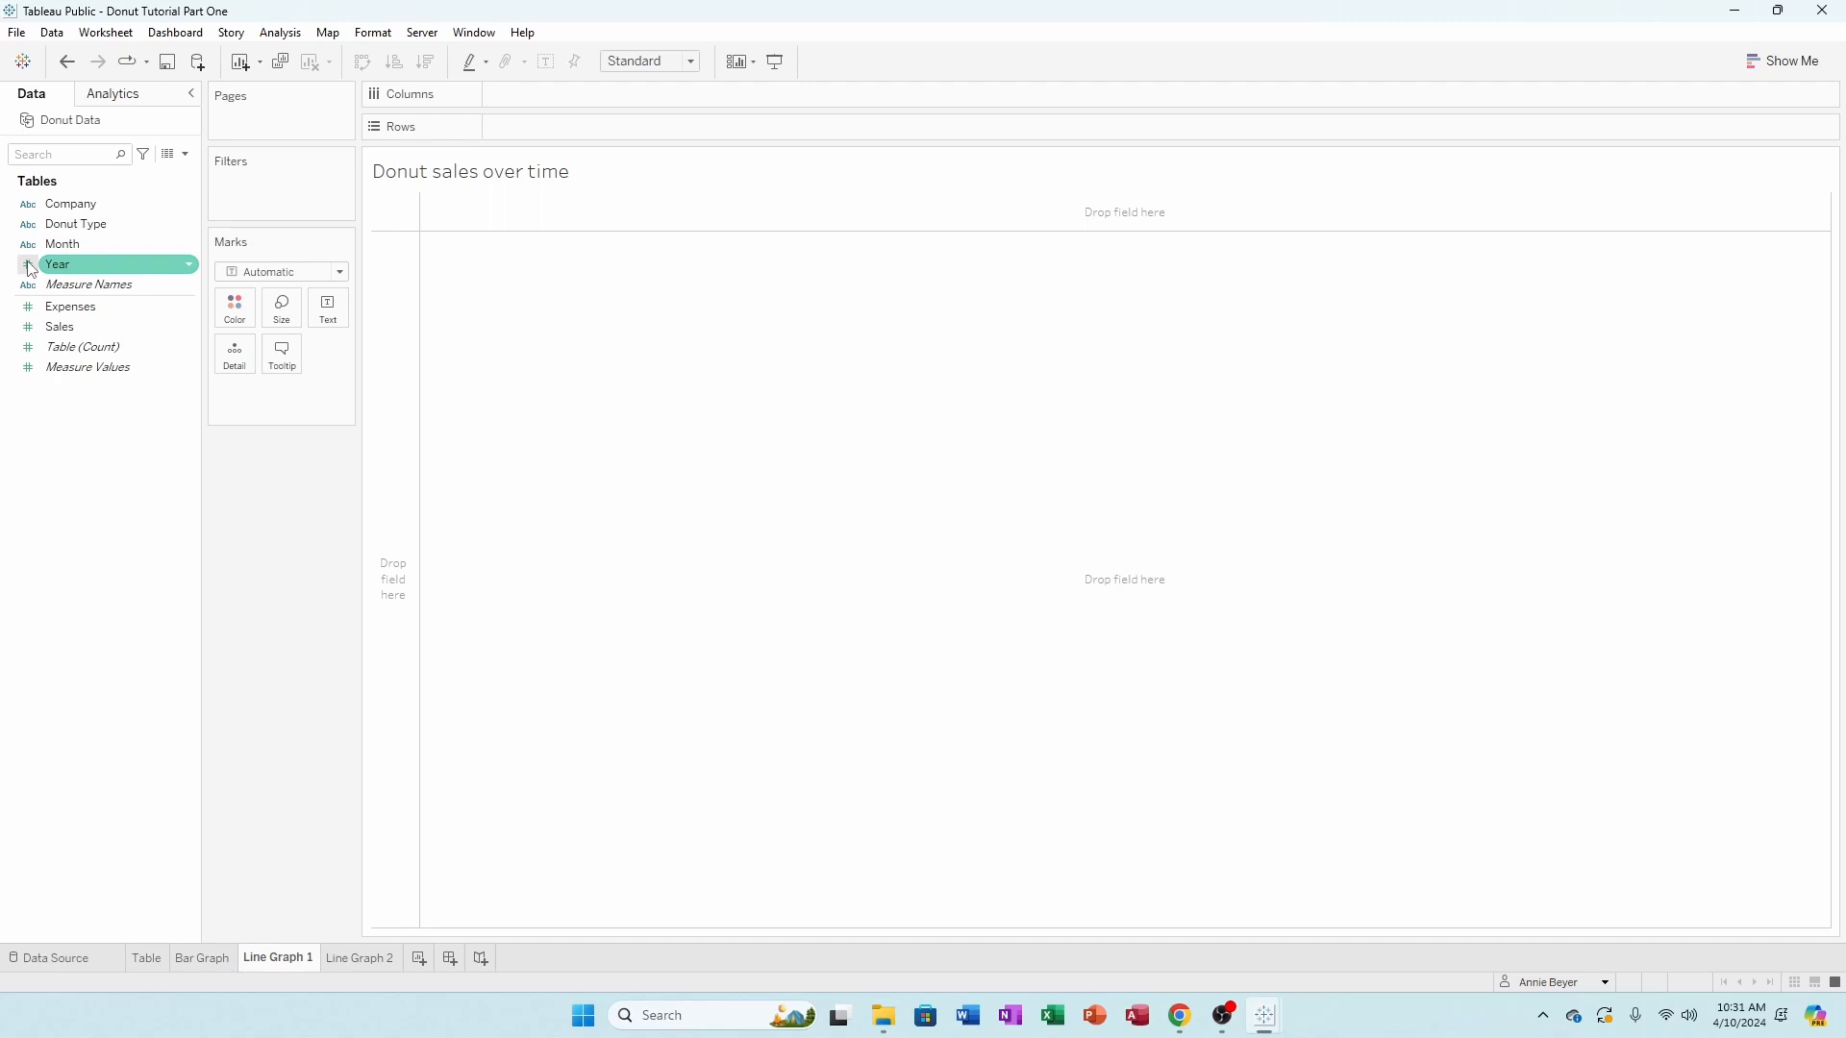
left_click(30, 266)
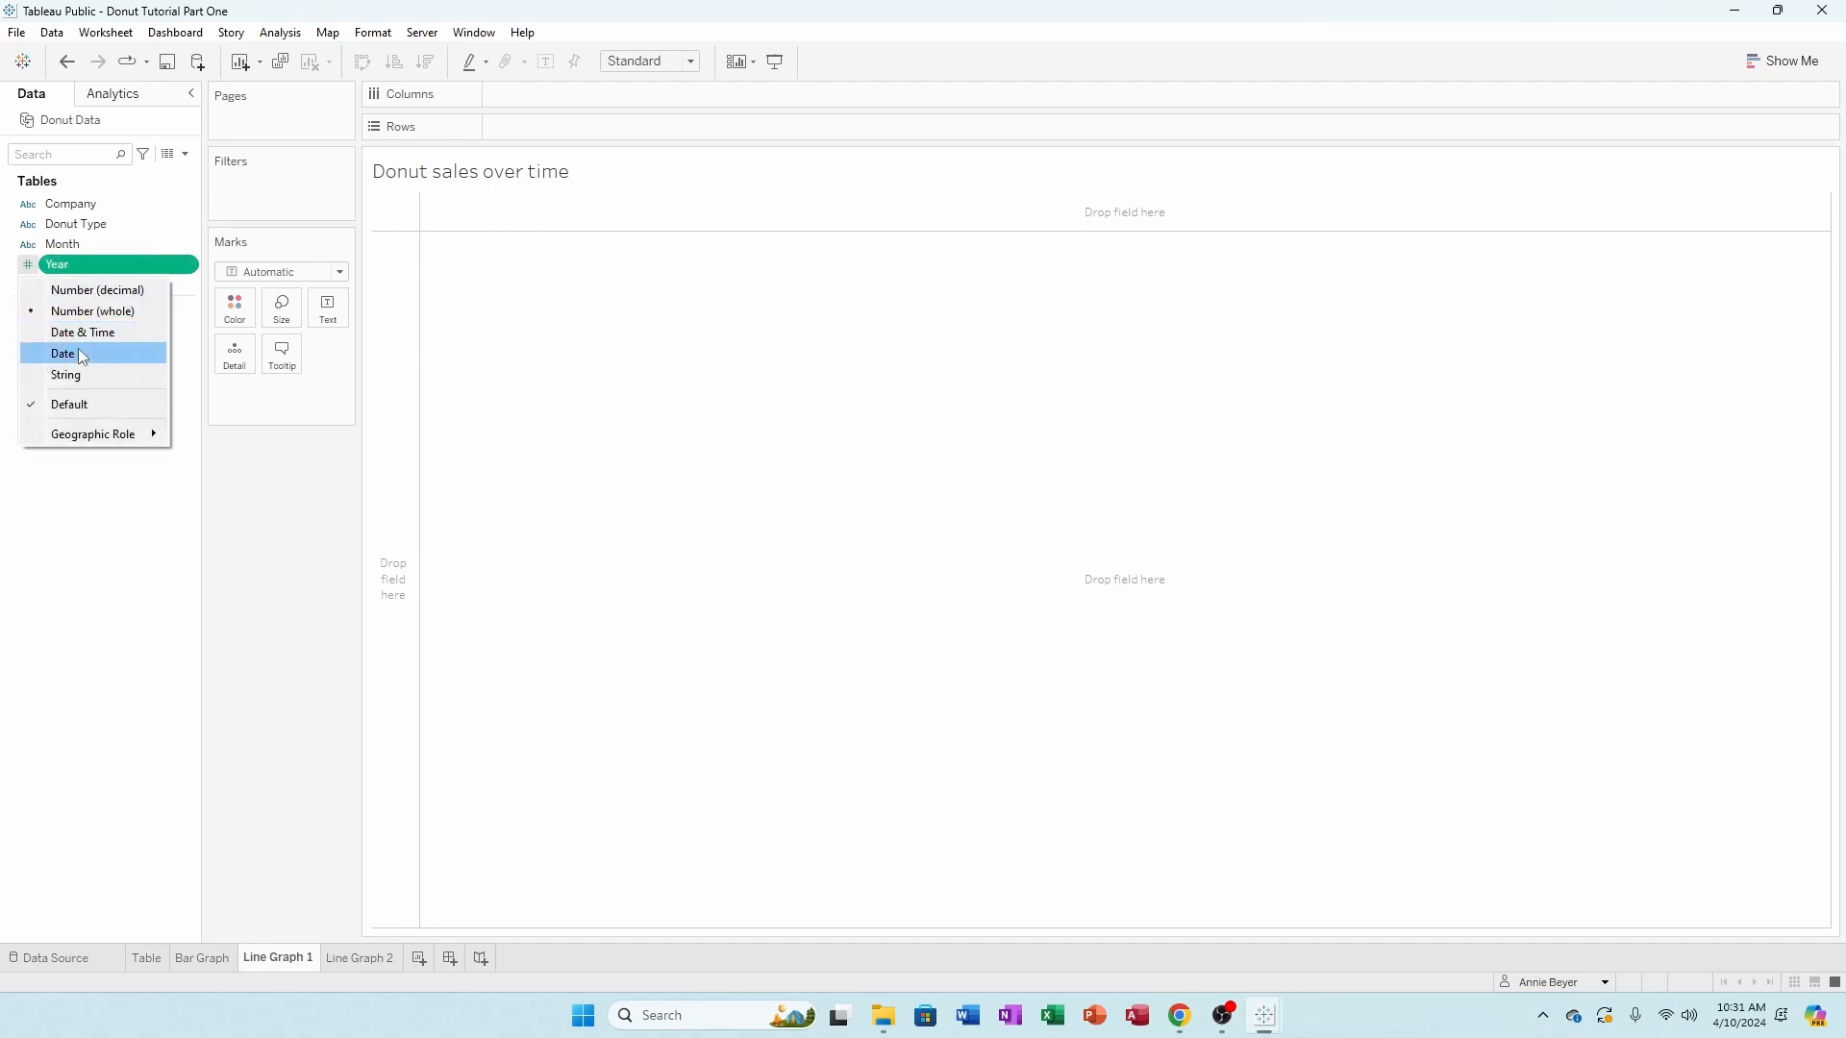
left_click(231, 520)
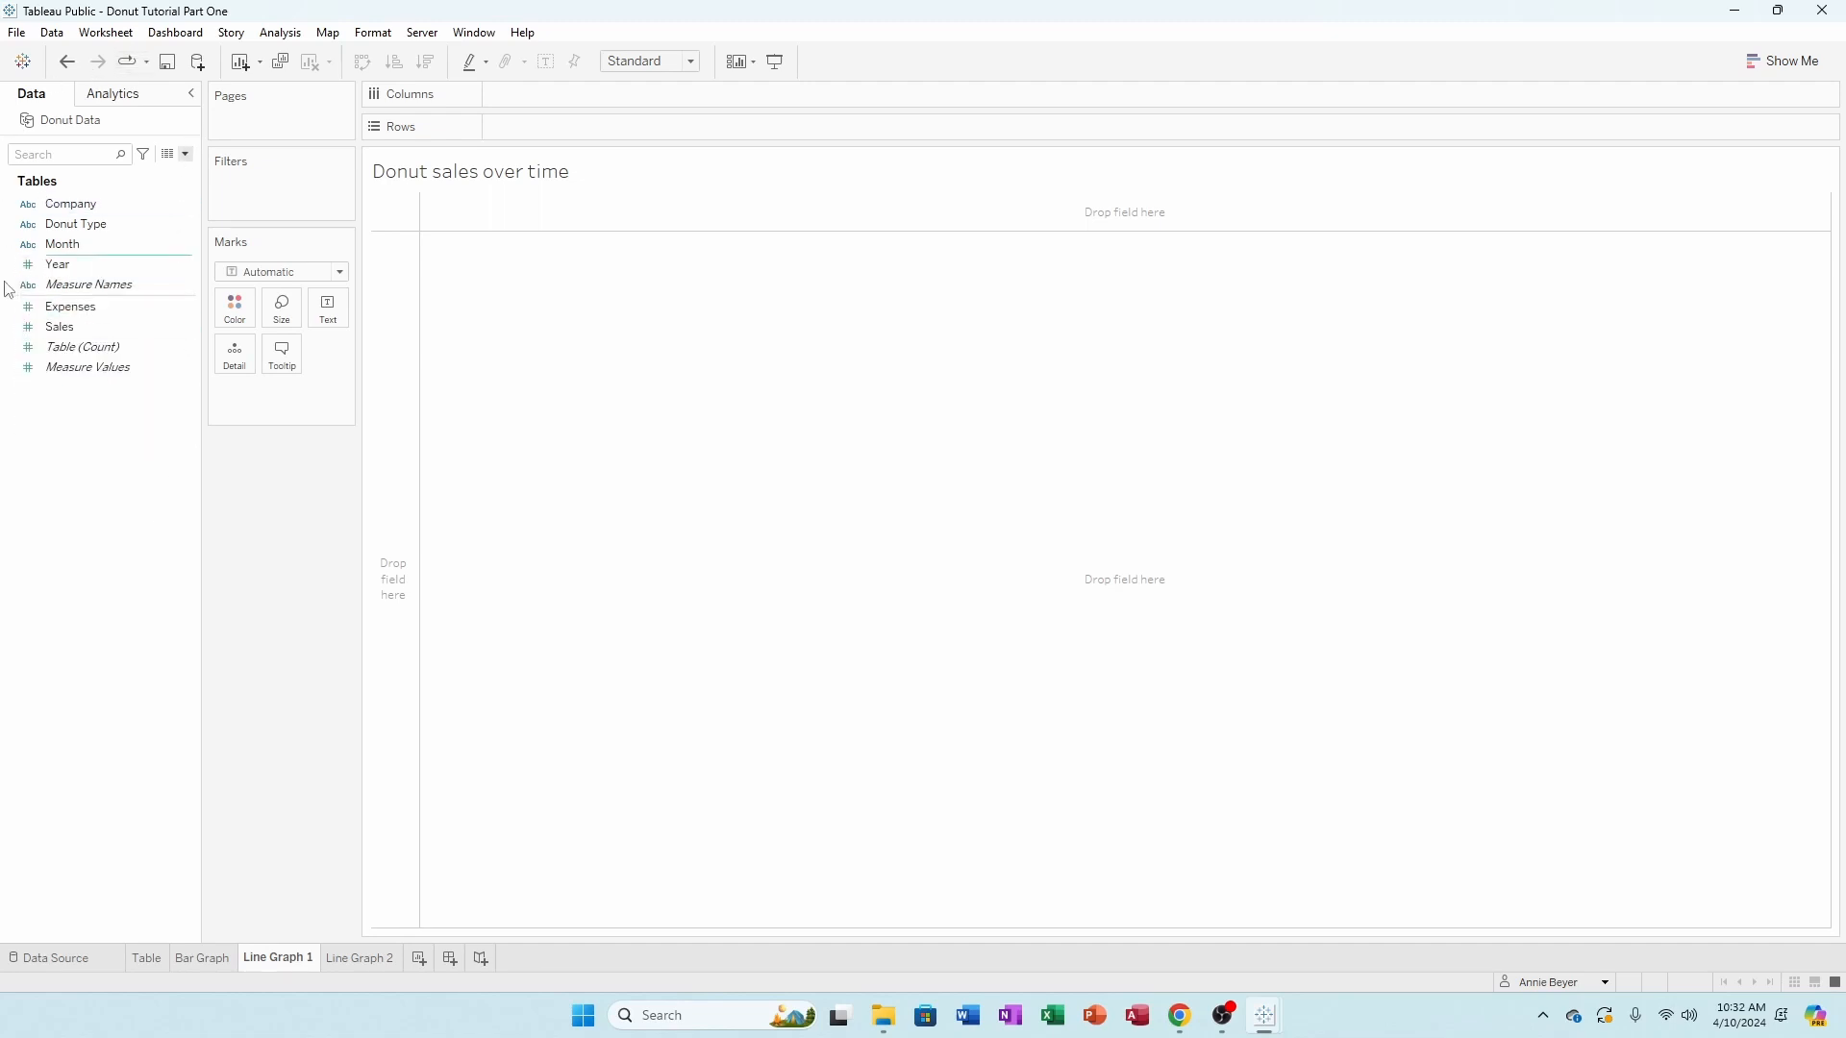
- Create a new calculated field in the Donut Data source and start its formula
left_click(186, 155)
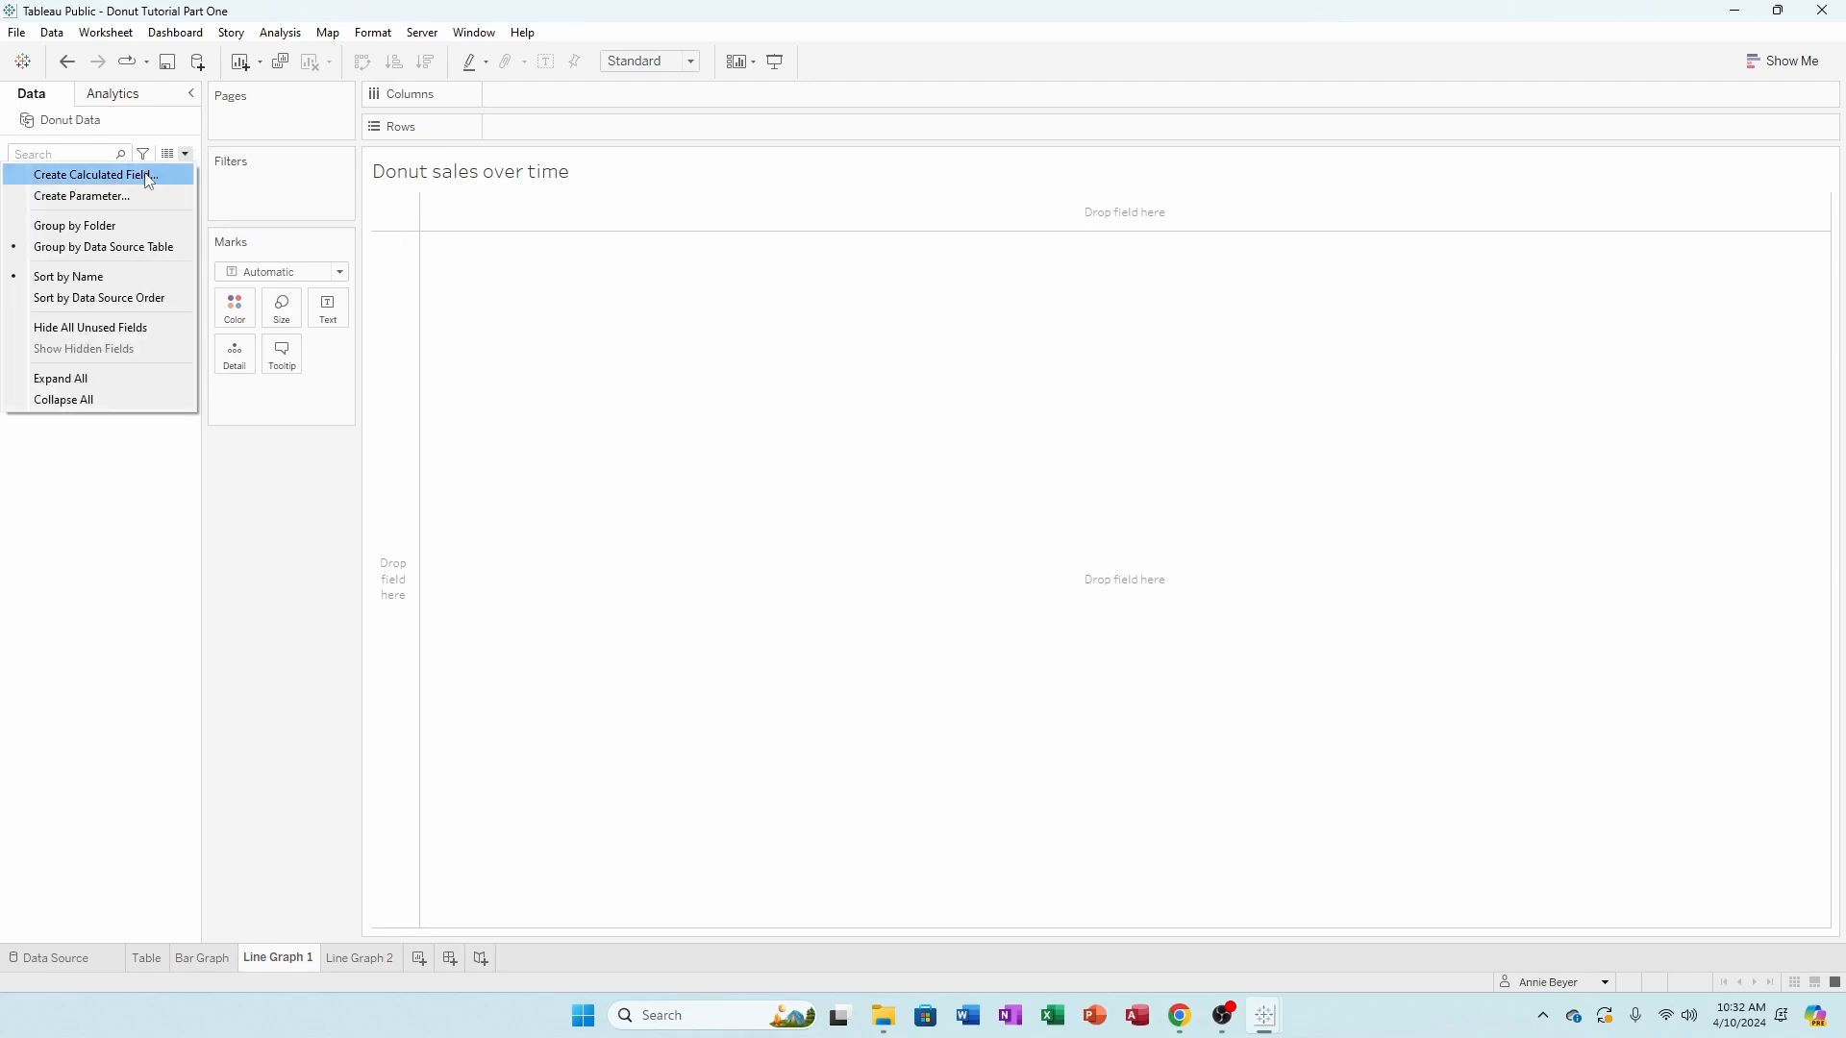
left_click(149, 181)
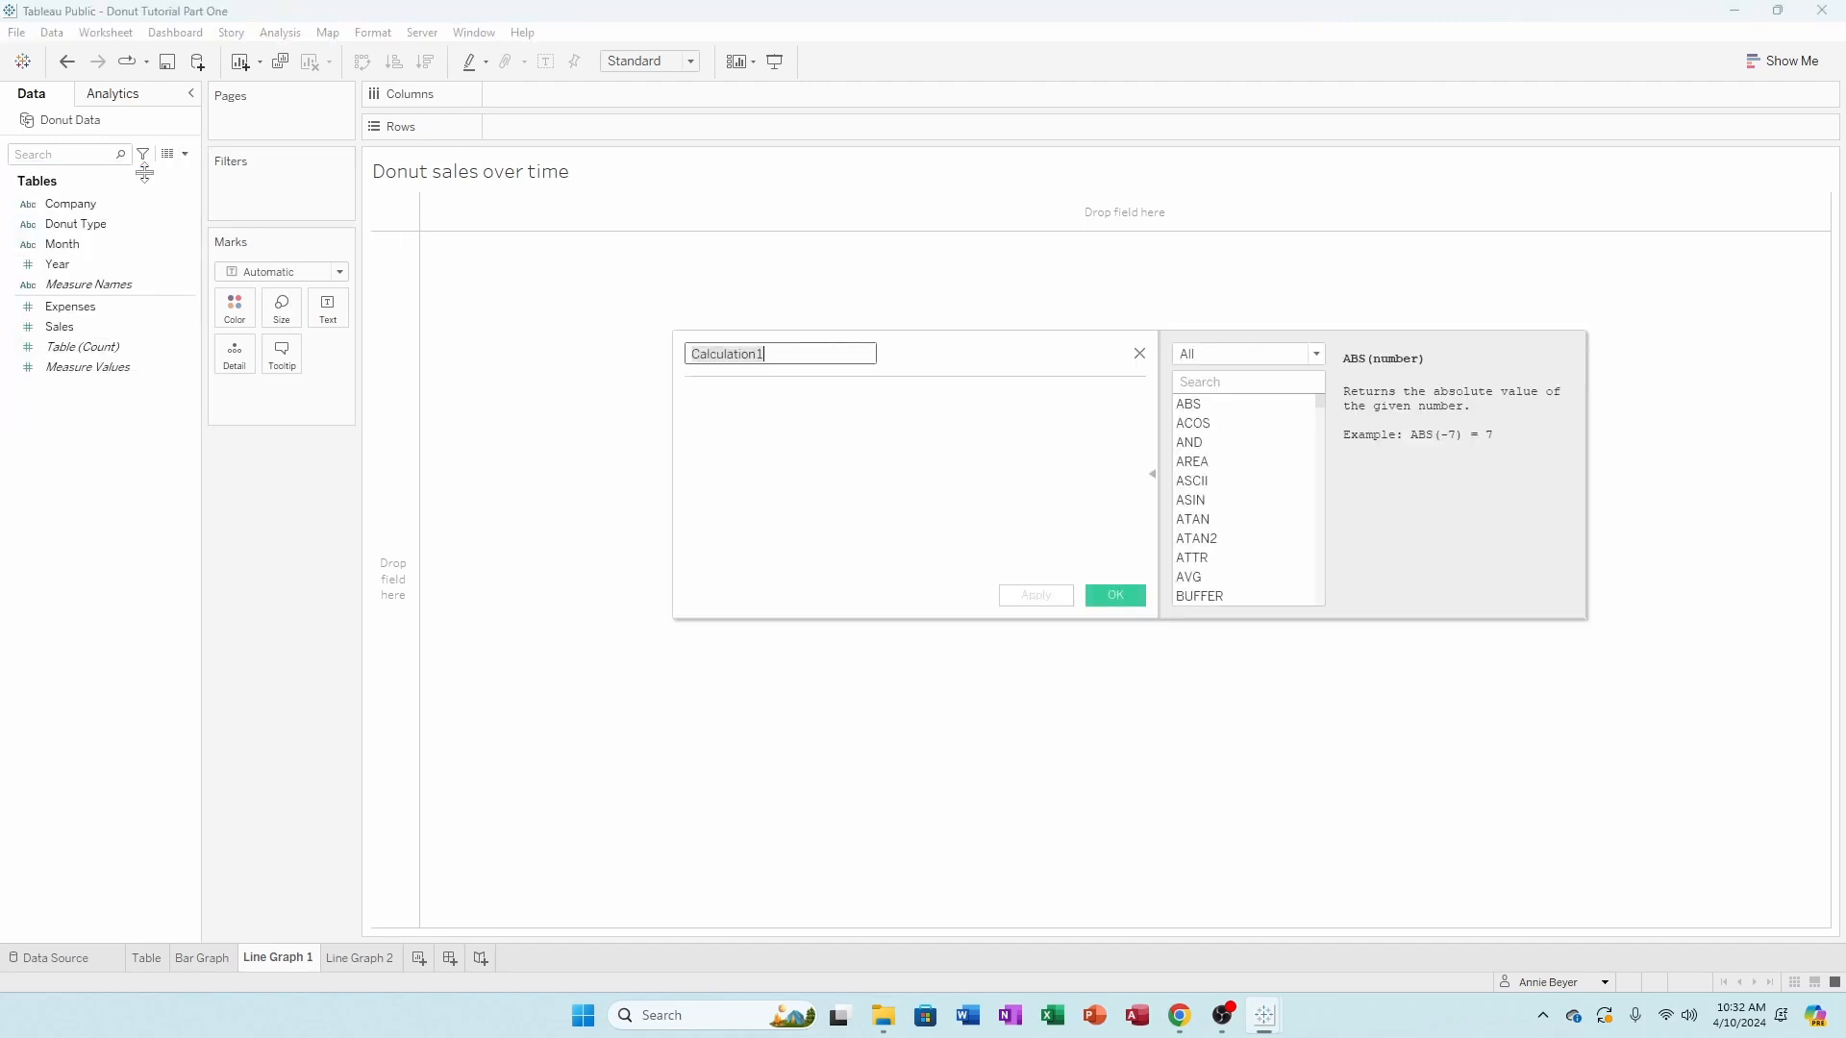
left_click(754, 414)
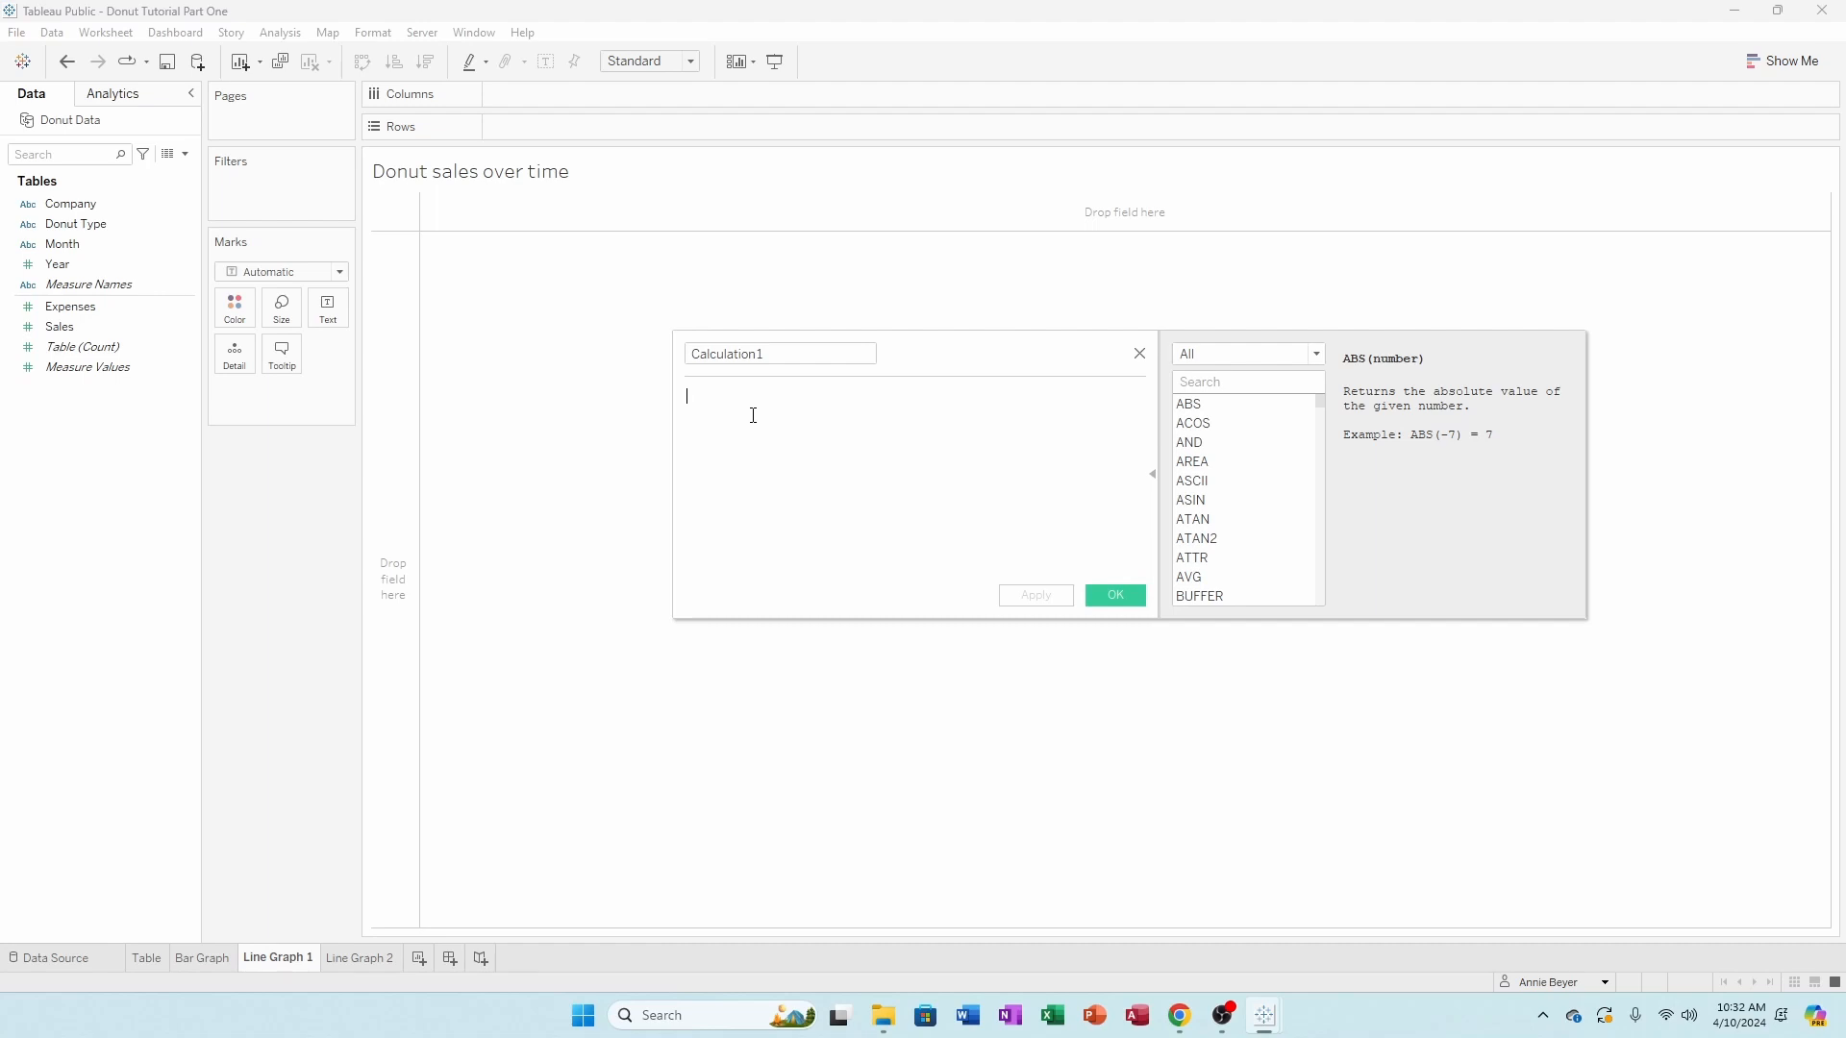
- Browse the full list of calculation functions, filter it to the Date category, and examine the DATEPARSE syntax
left_click(1219, 363)
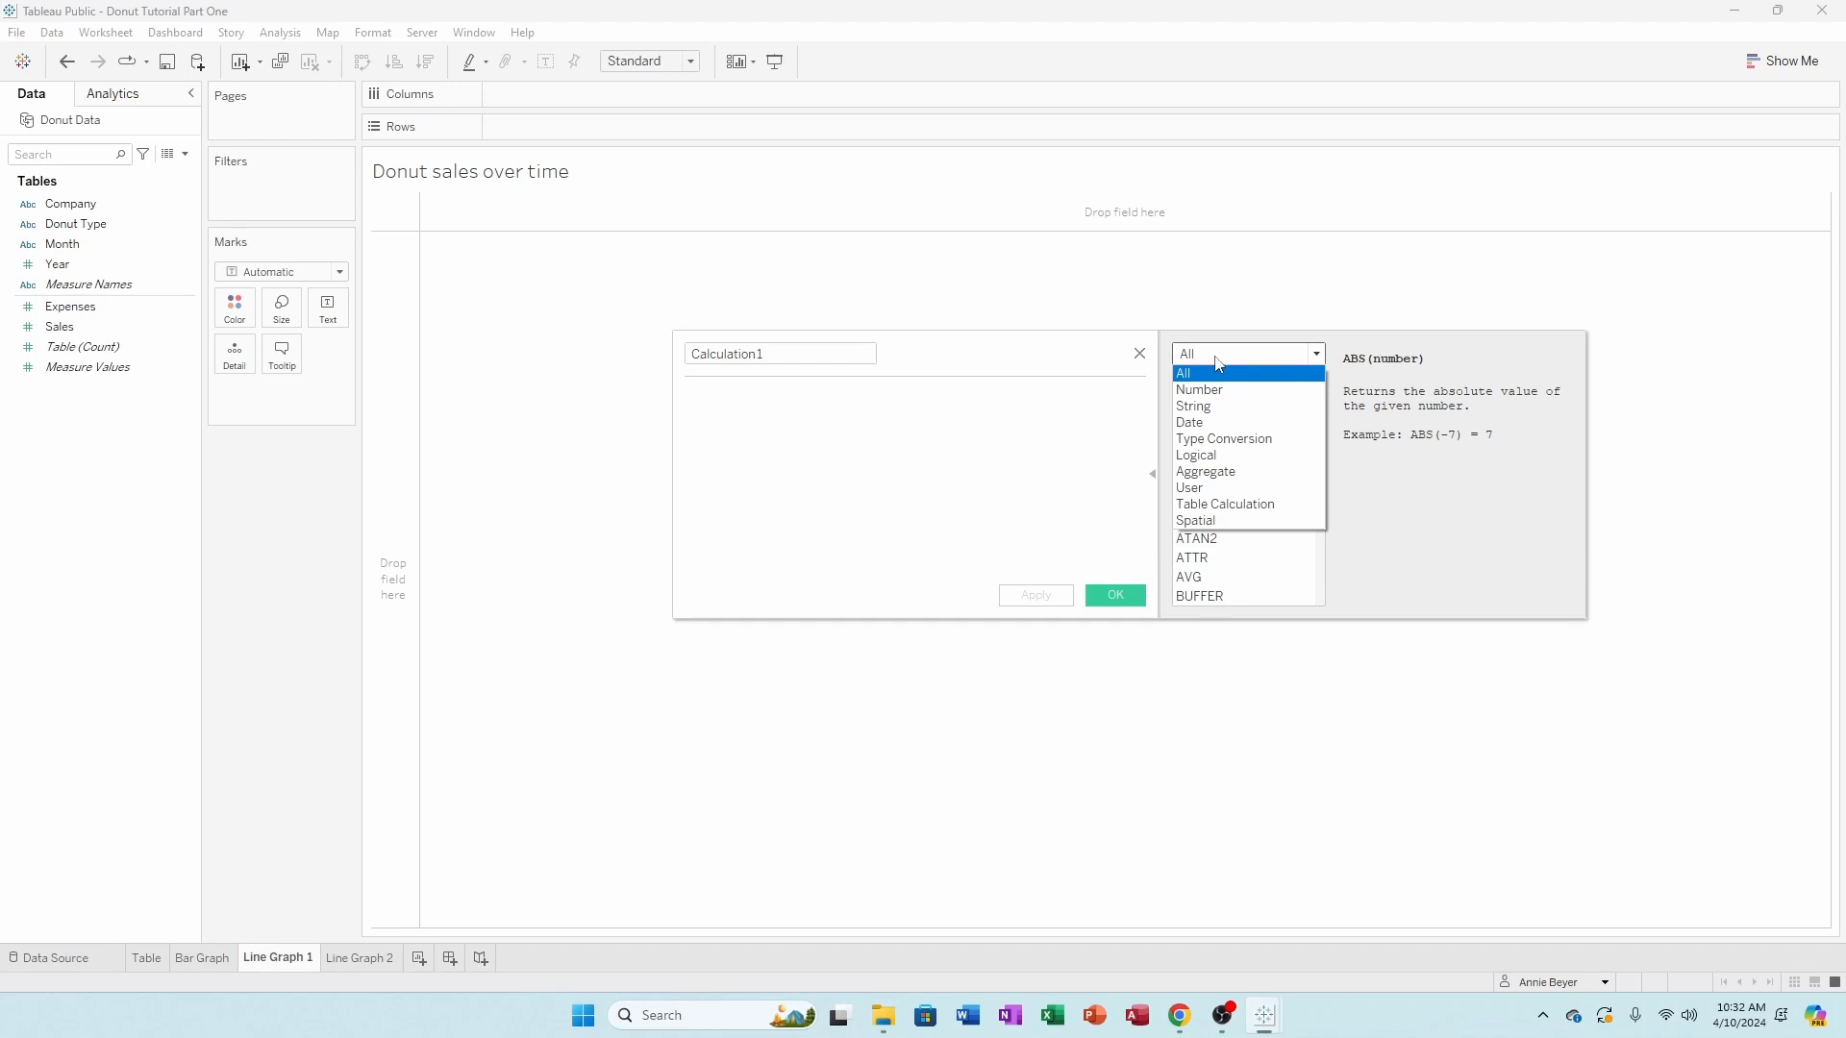
left_click(1202, 373)
scroll(1235, 452, "down", 10)
scroll(1238, 449, "down", 20)
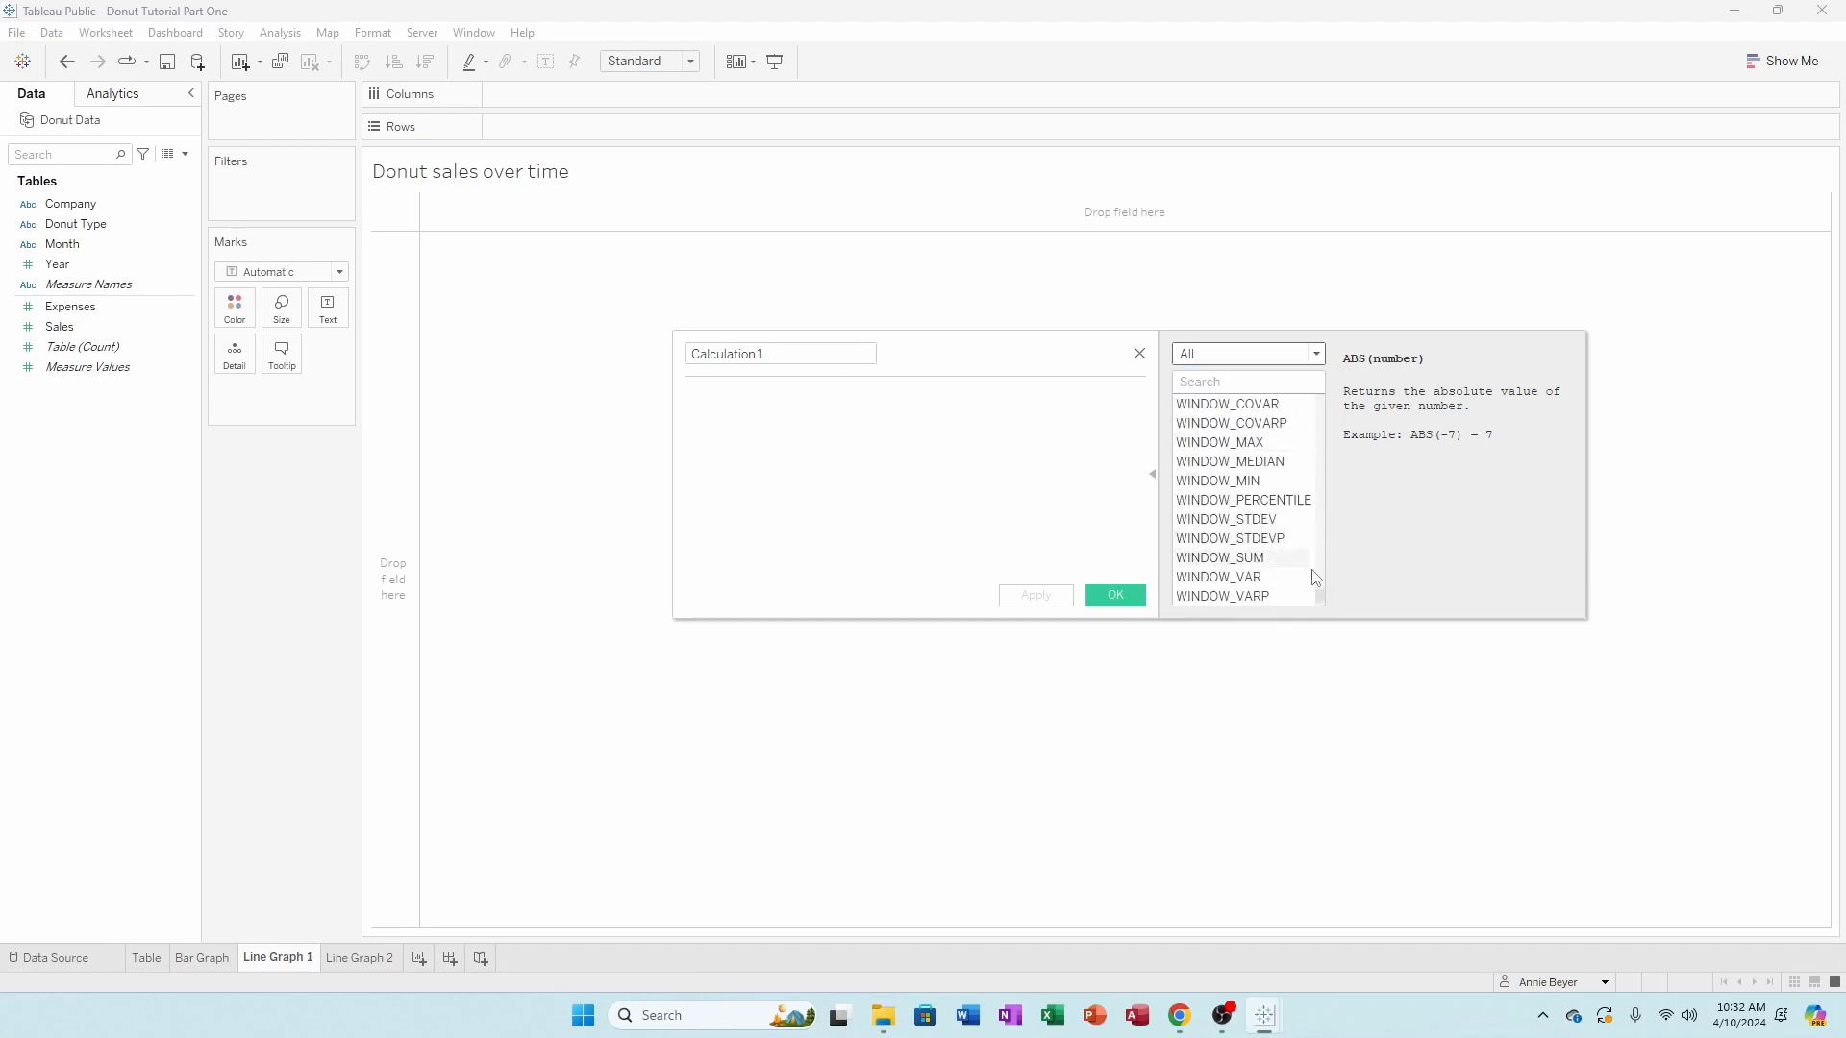
left_click_drag(1319, 596, 1319, 396)
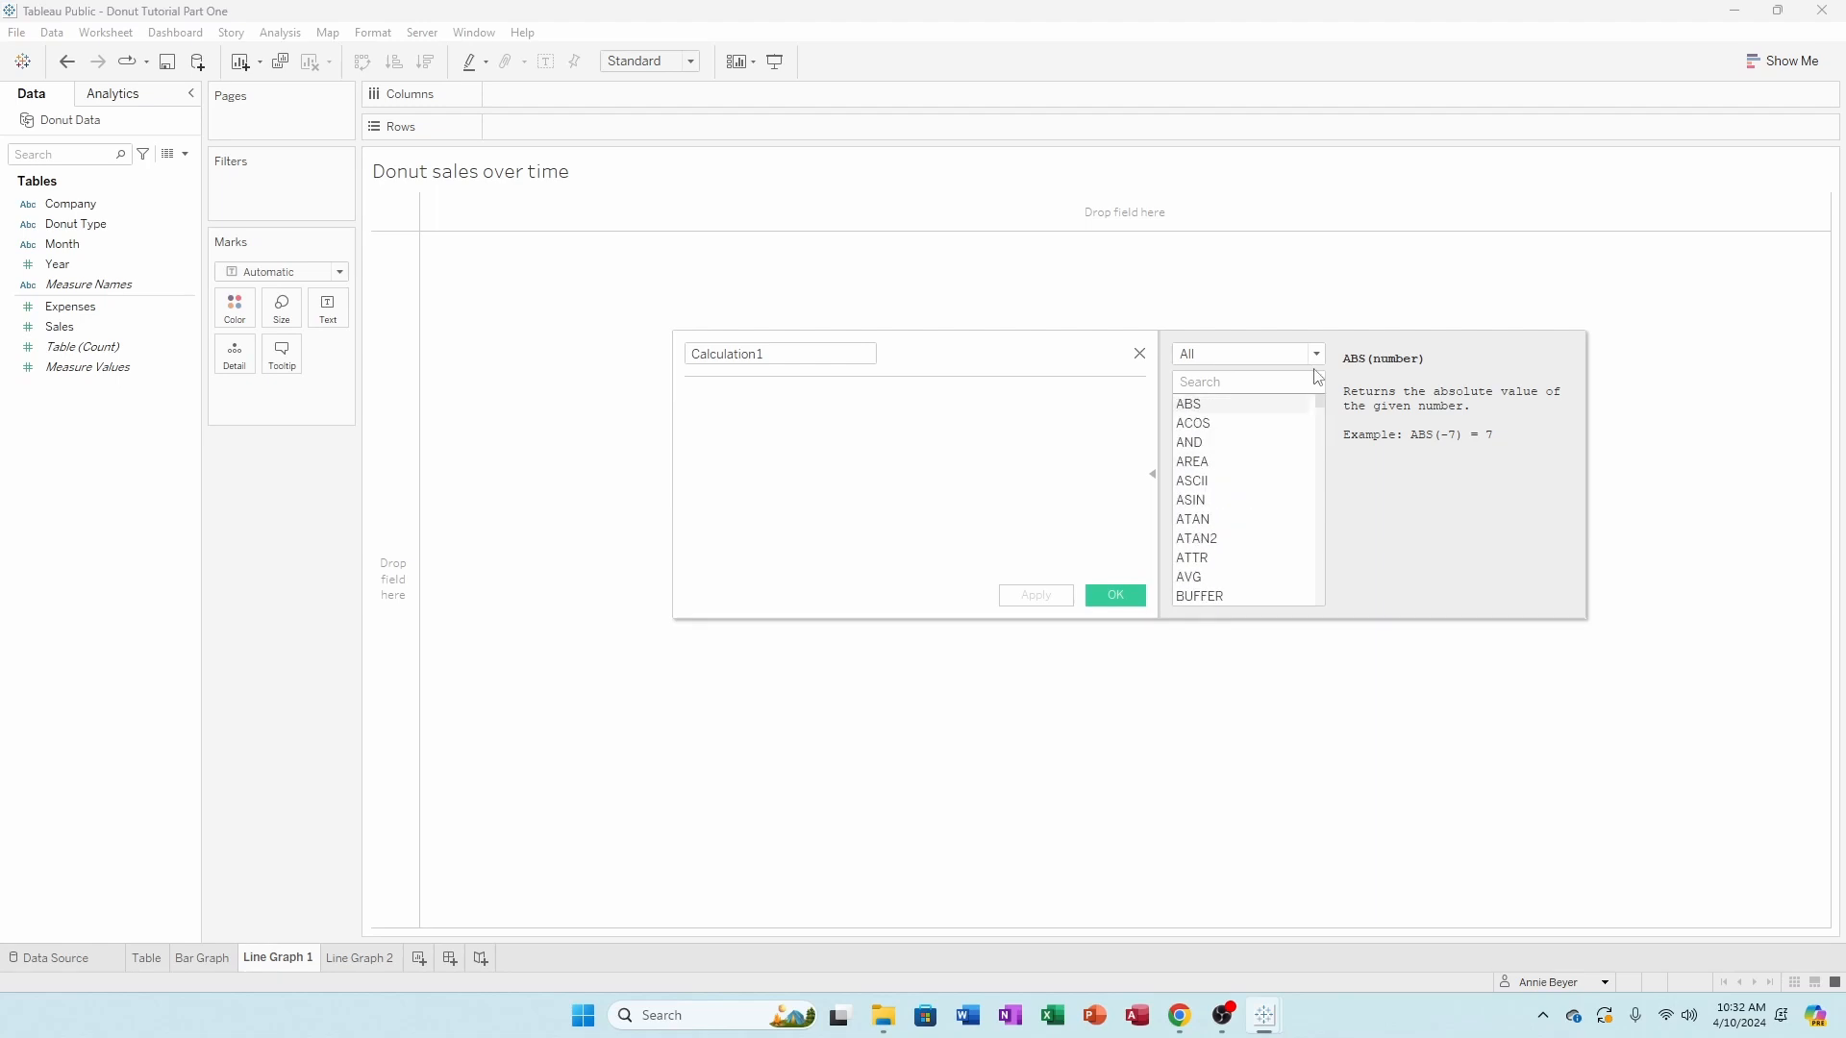
left_click(1316, 356)
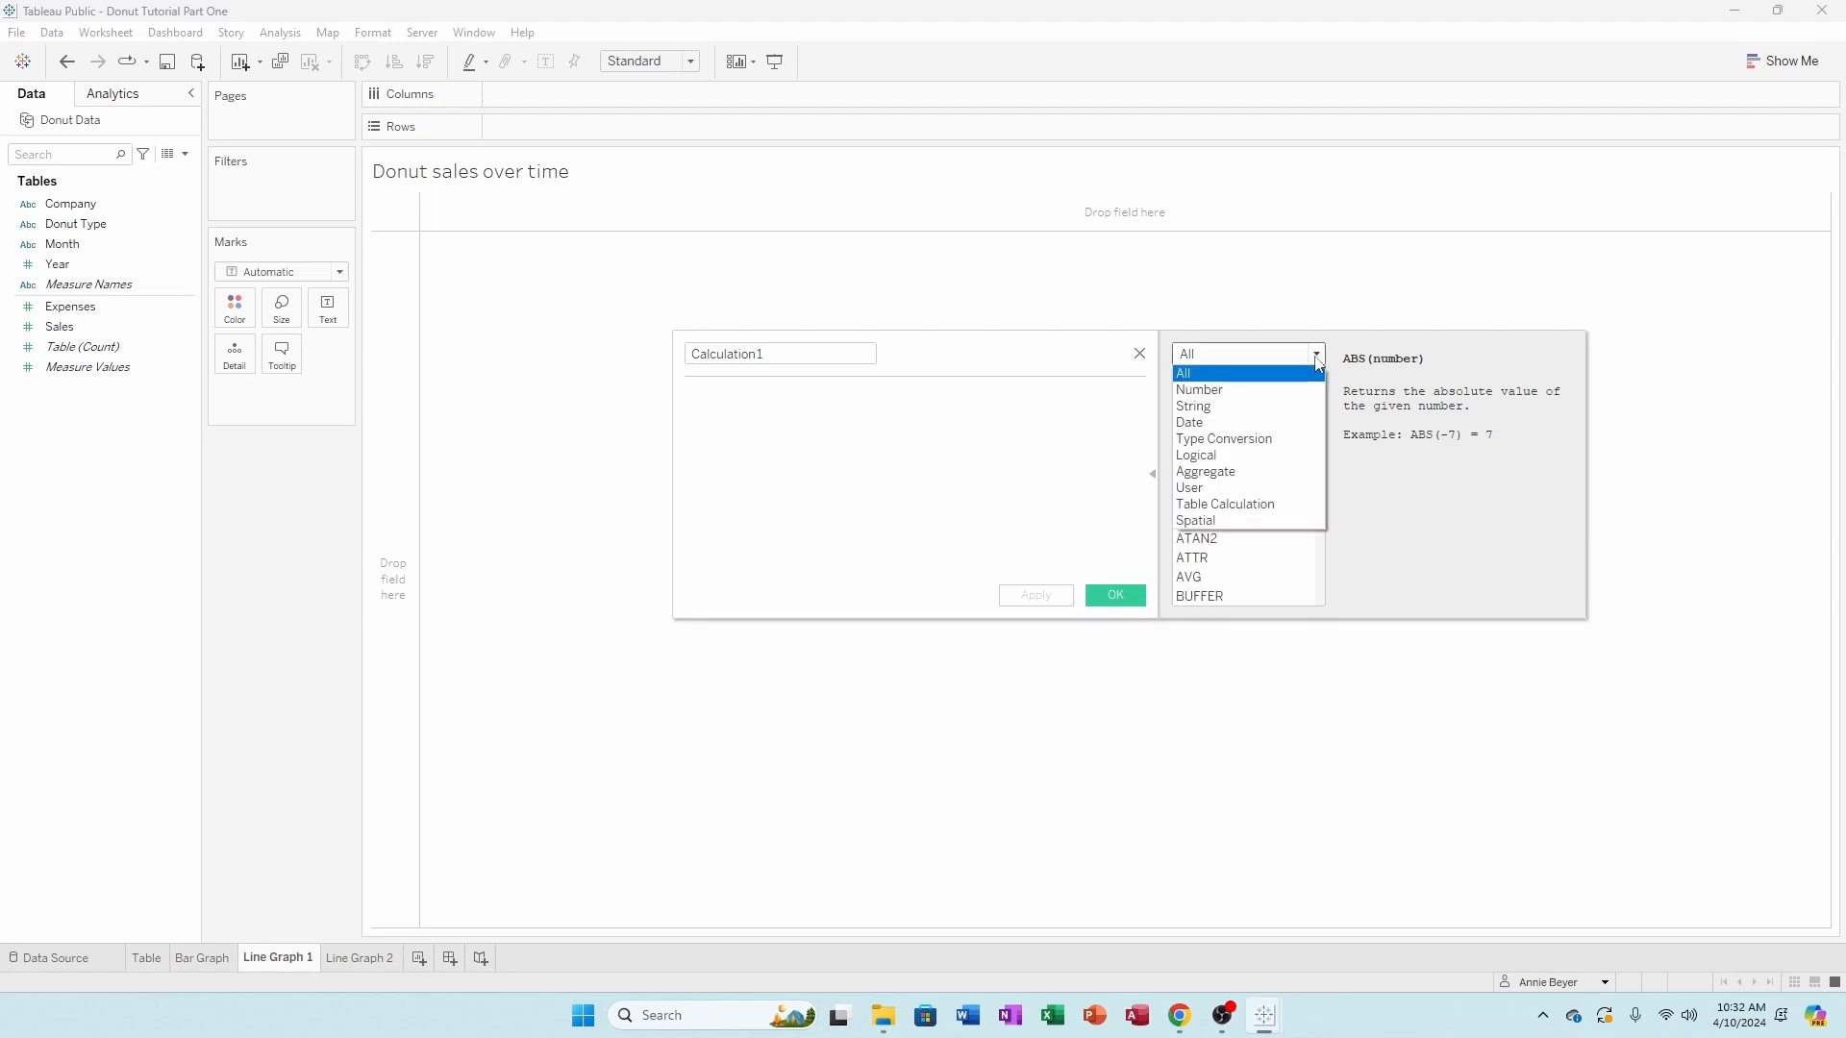
left_click(1271, 423)
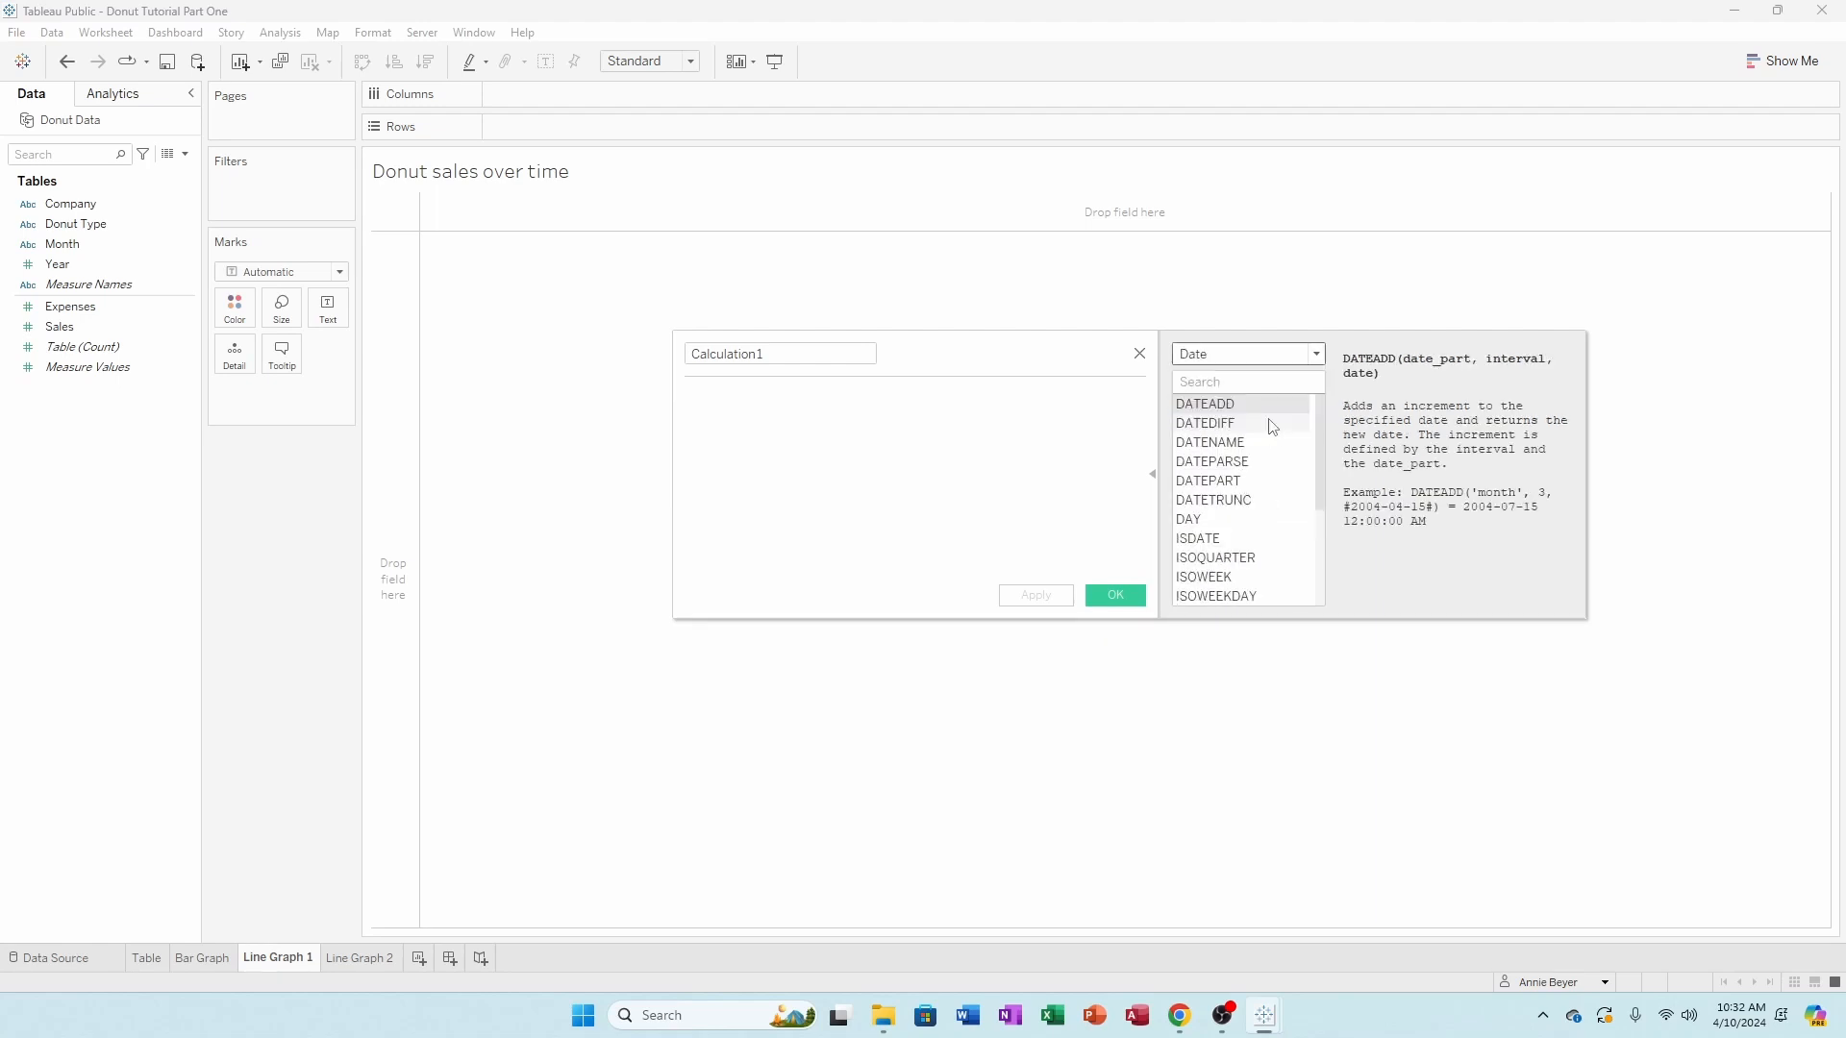
left_click(1265, 355)
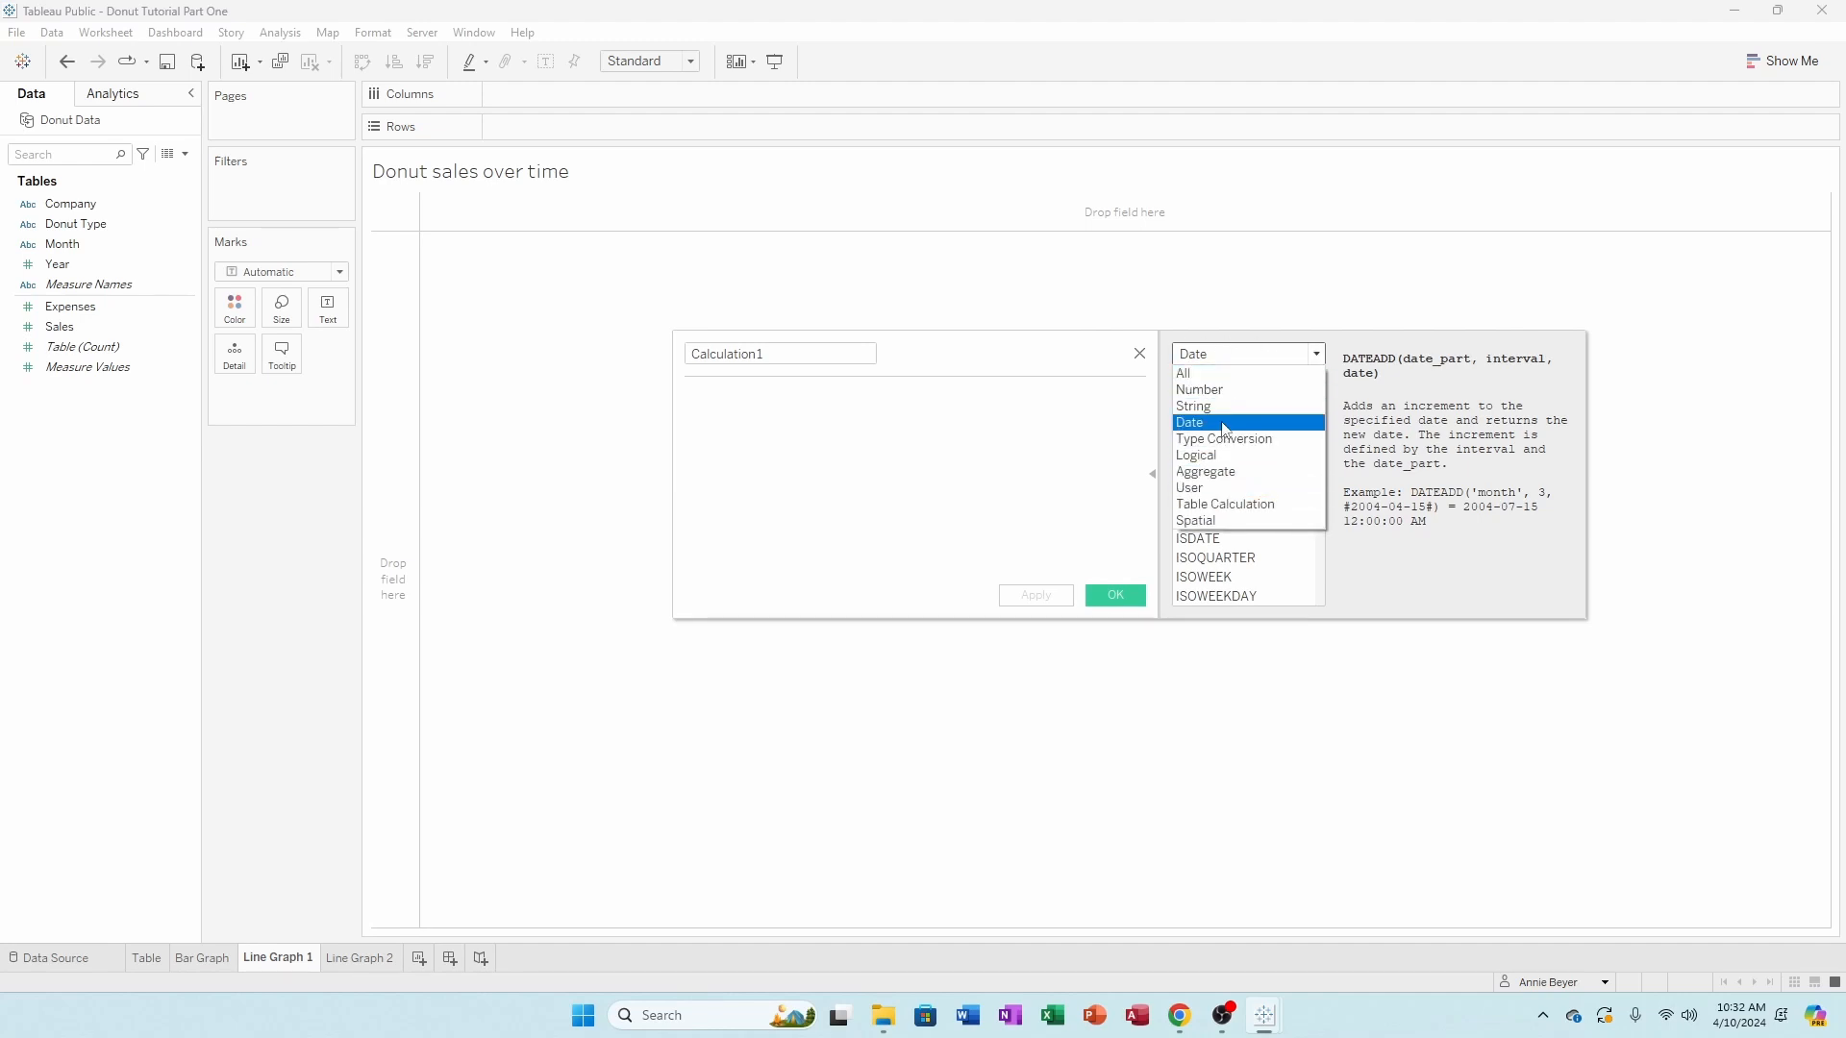
left_click(1225, 426)
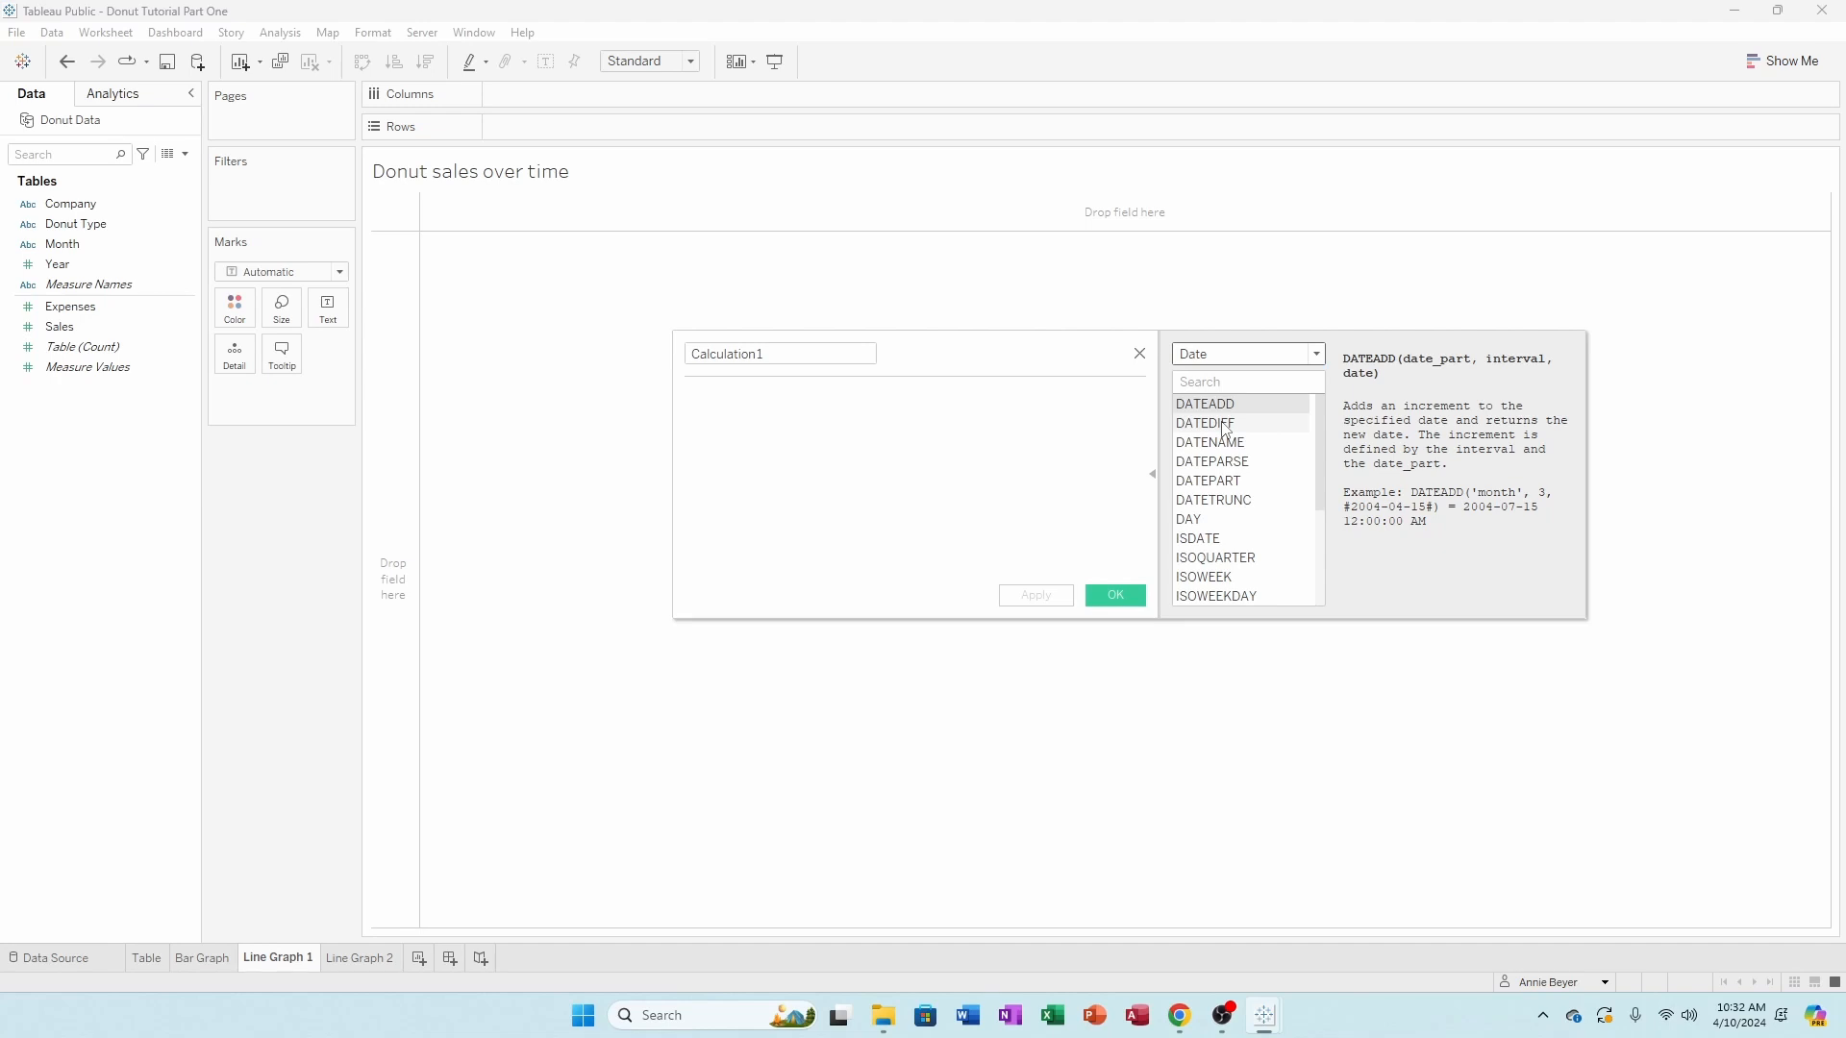
left_click(1199, 466)
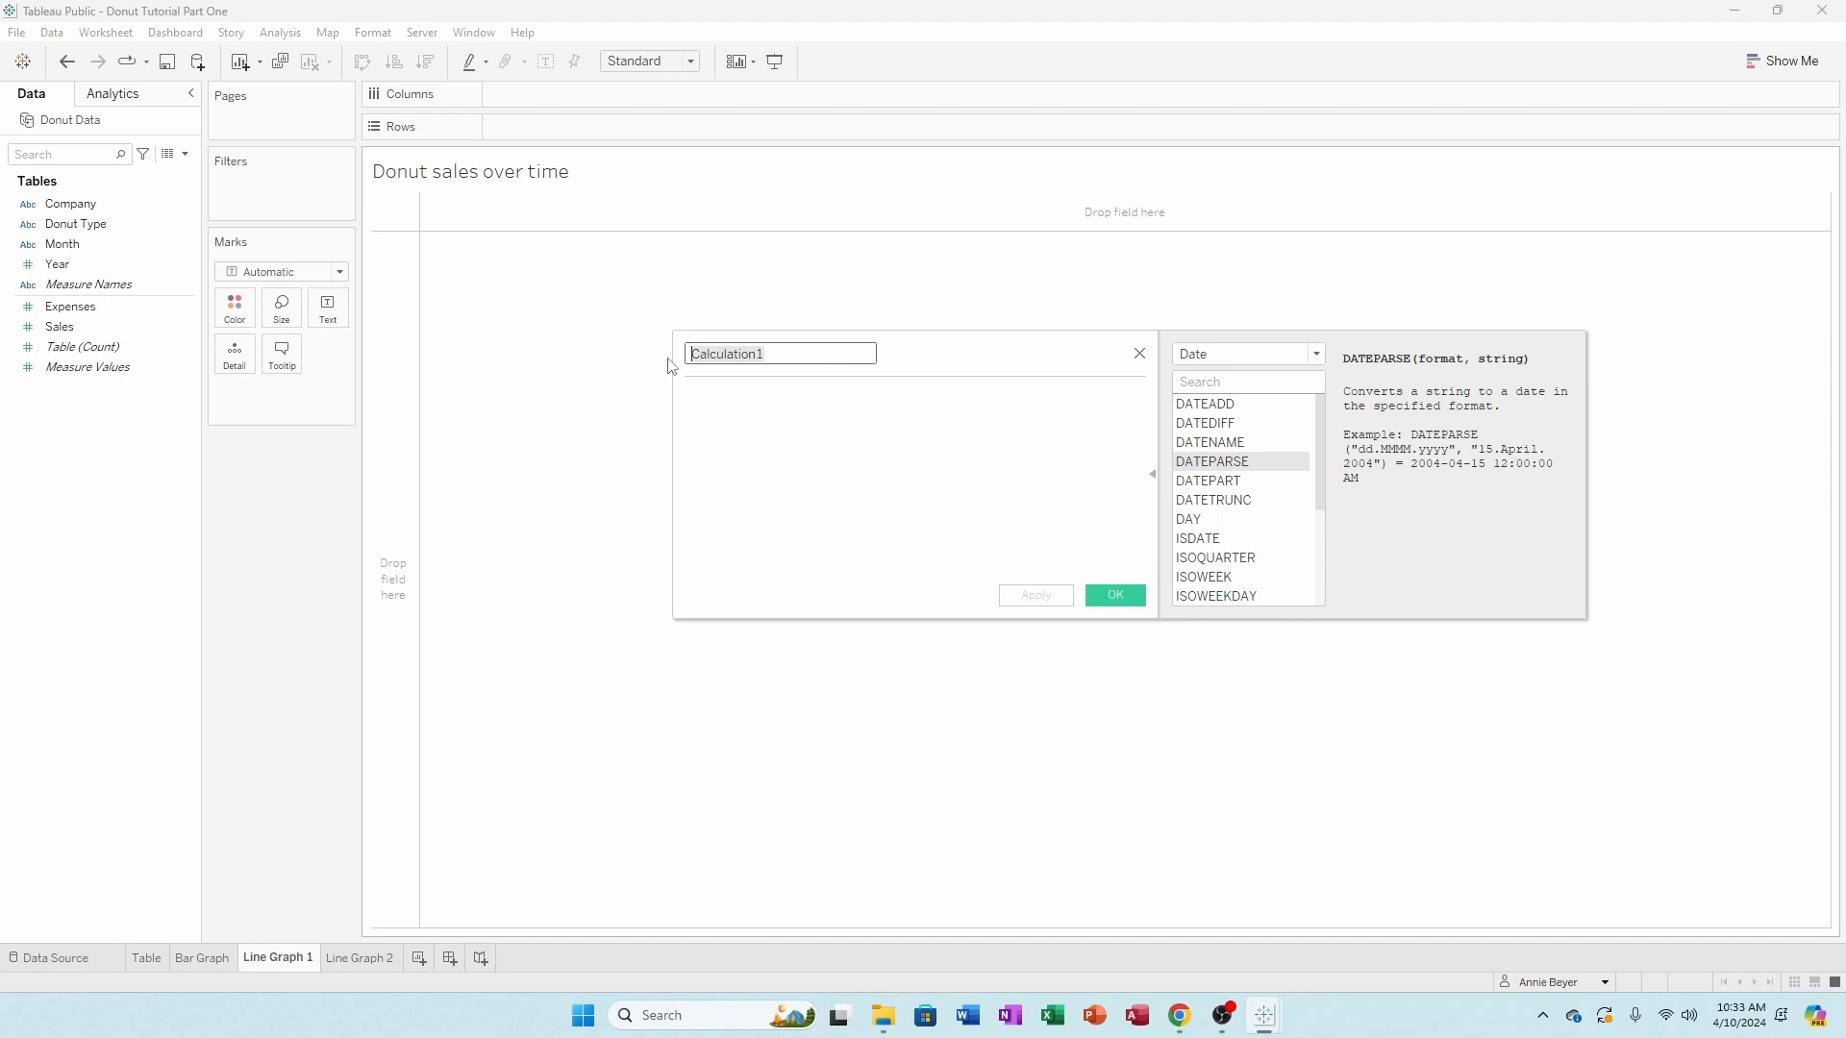
- Name the calculated field Date Calculation and begin its formula with the DATEPARSE function
type("Date")
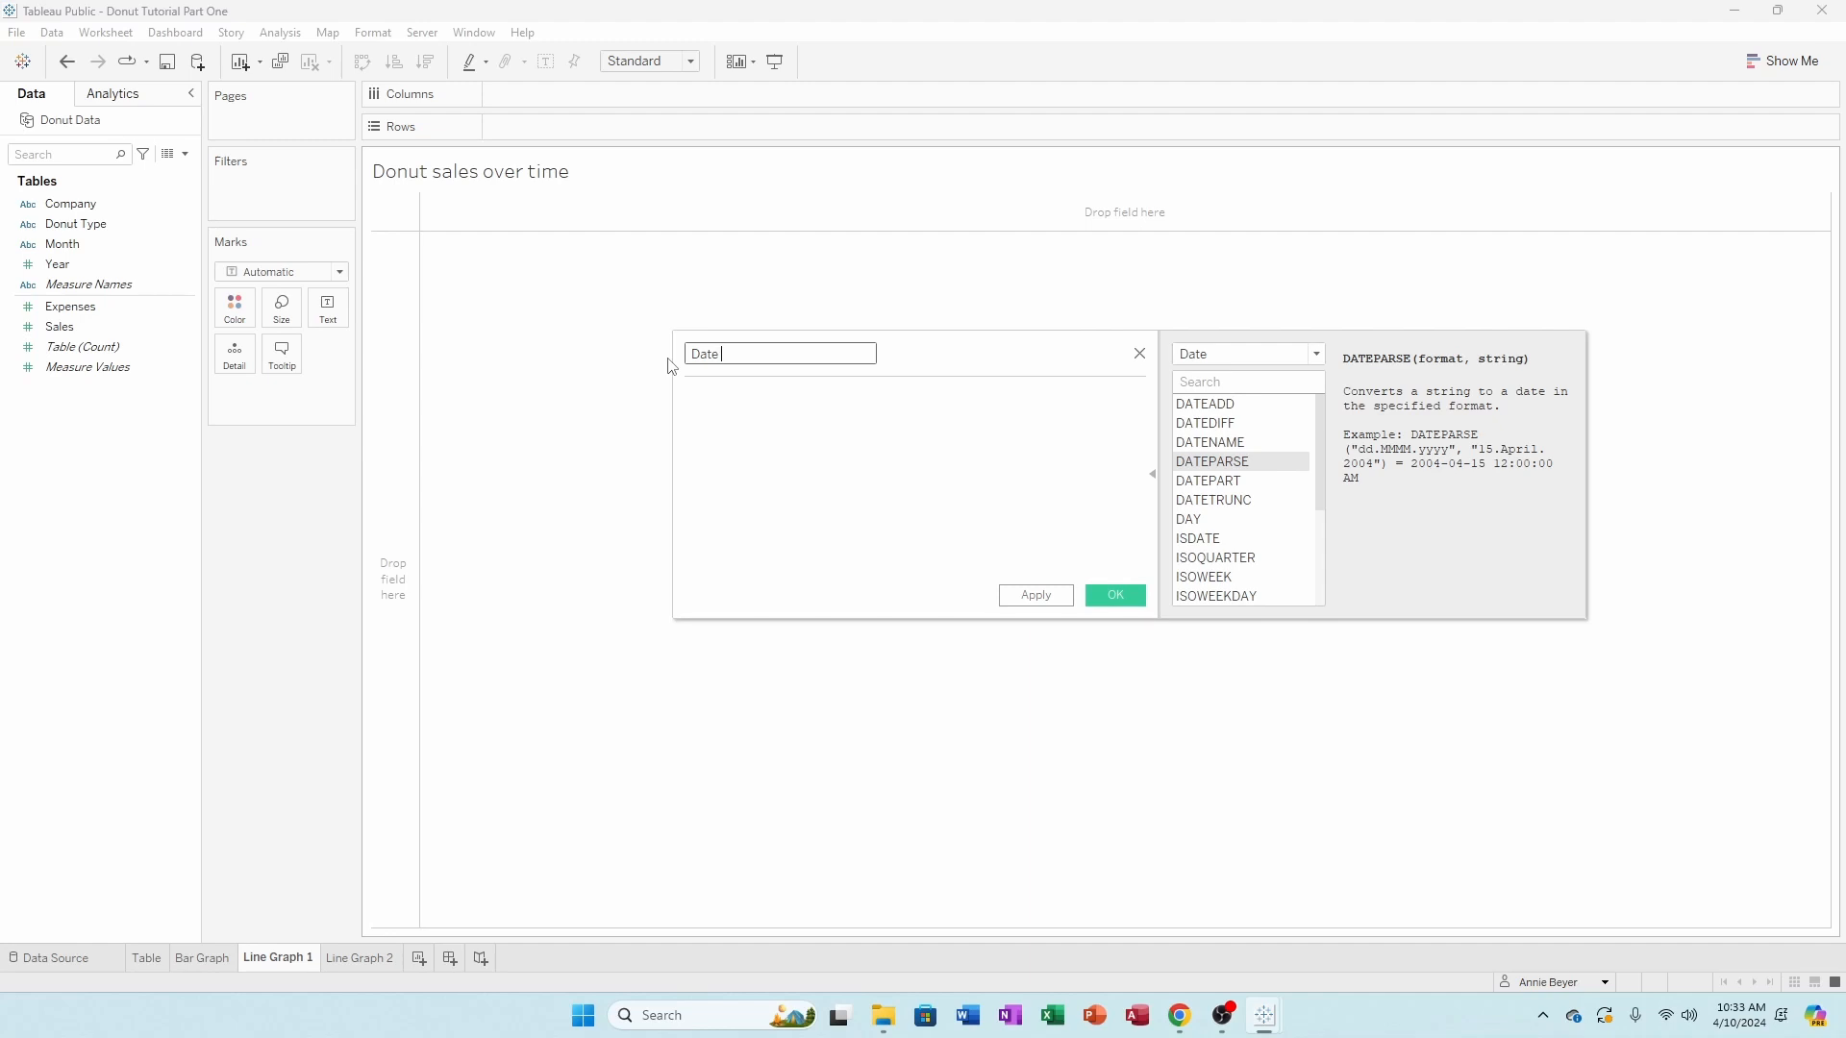
type("Calculation")
key("Tab")
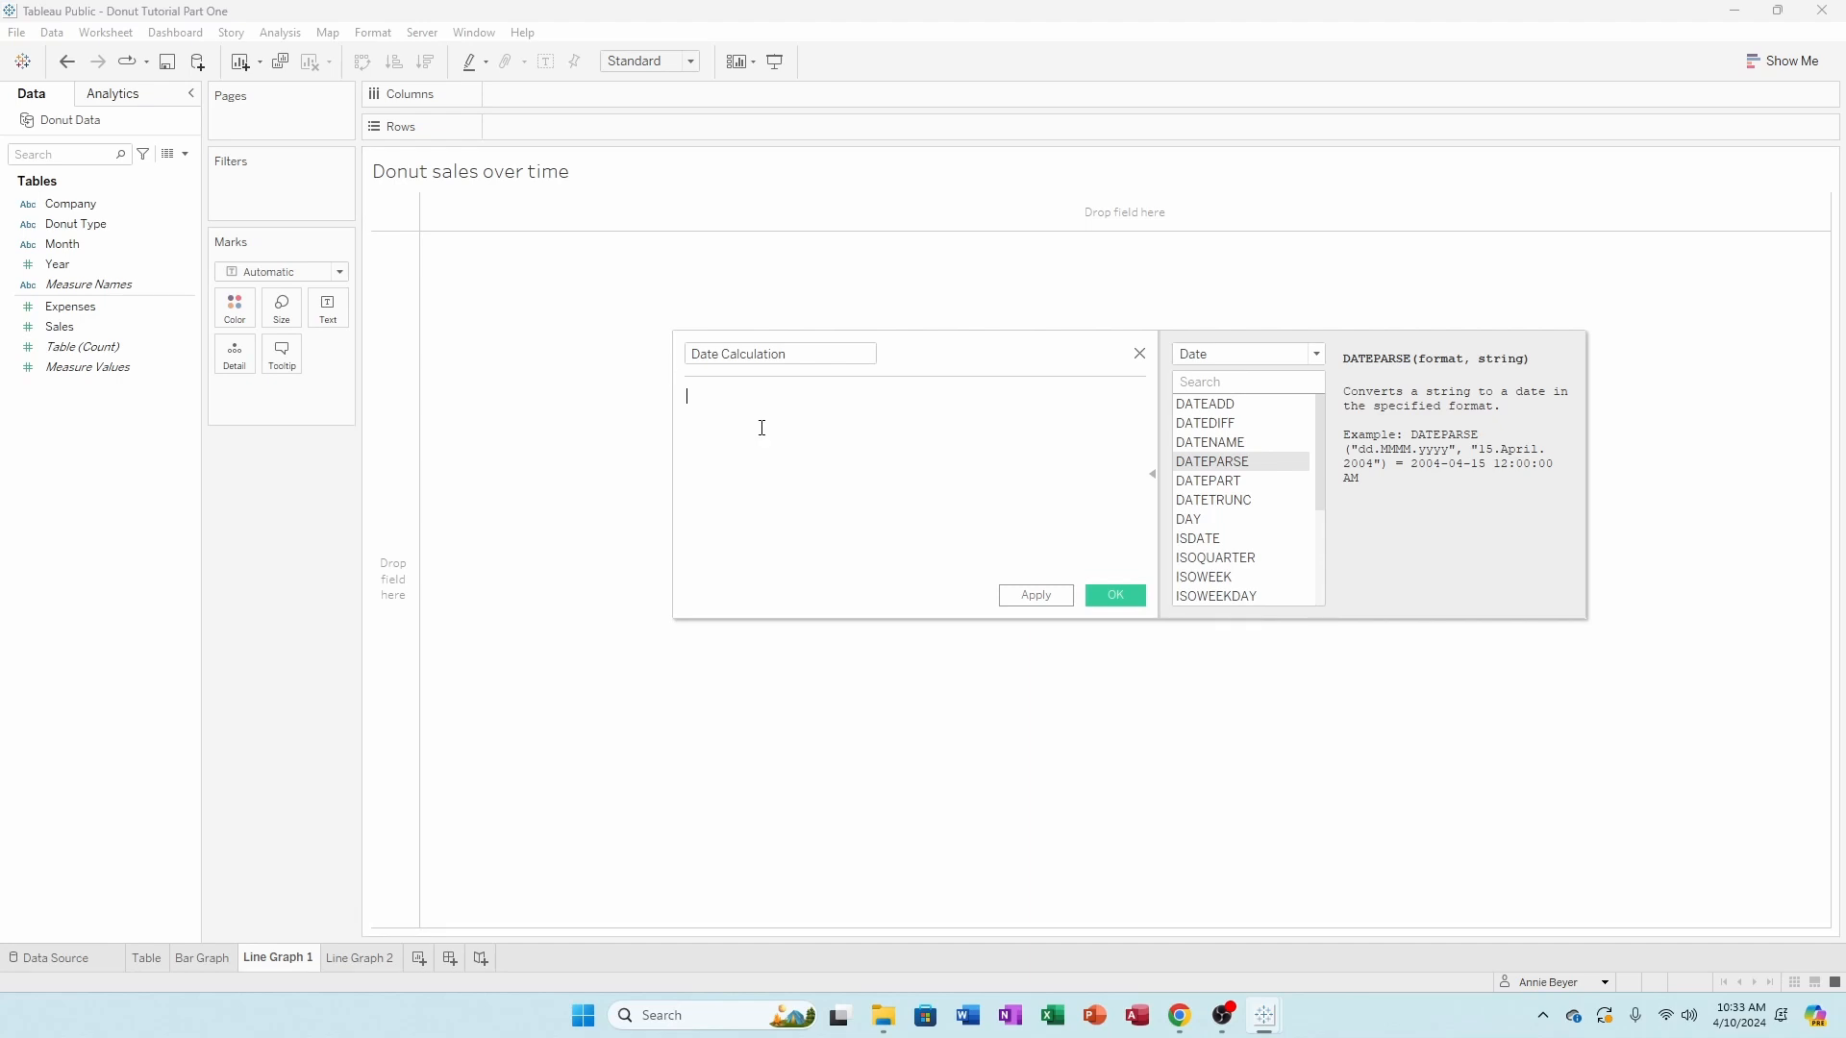
type("D")
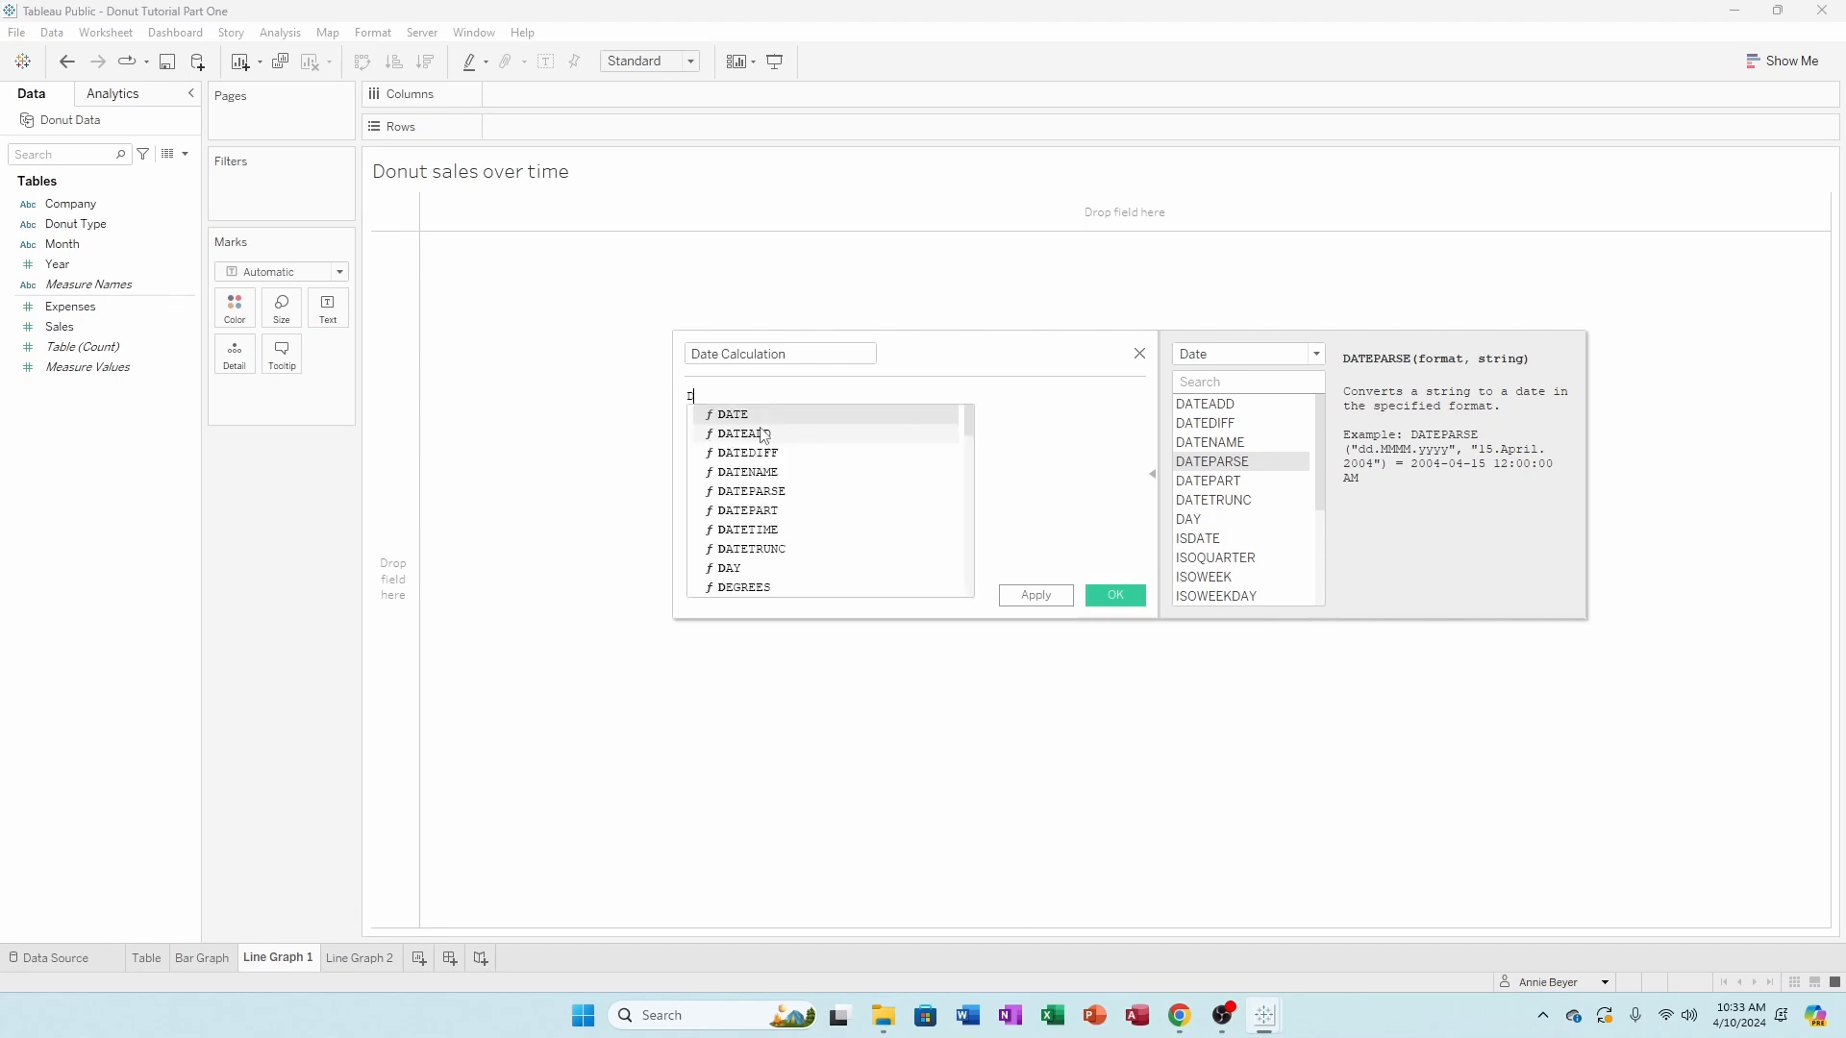
type("ATE")
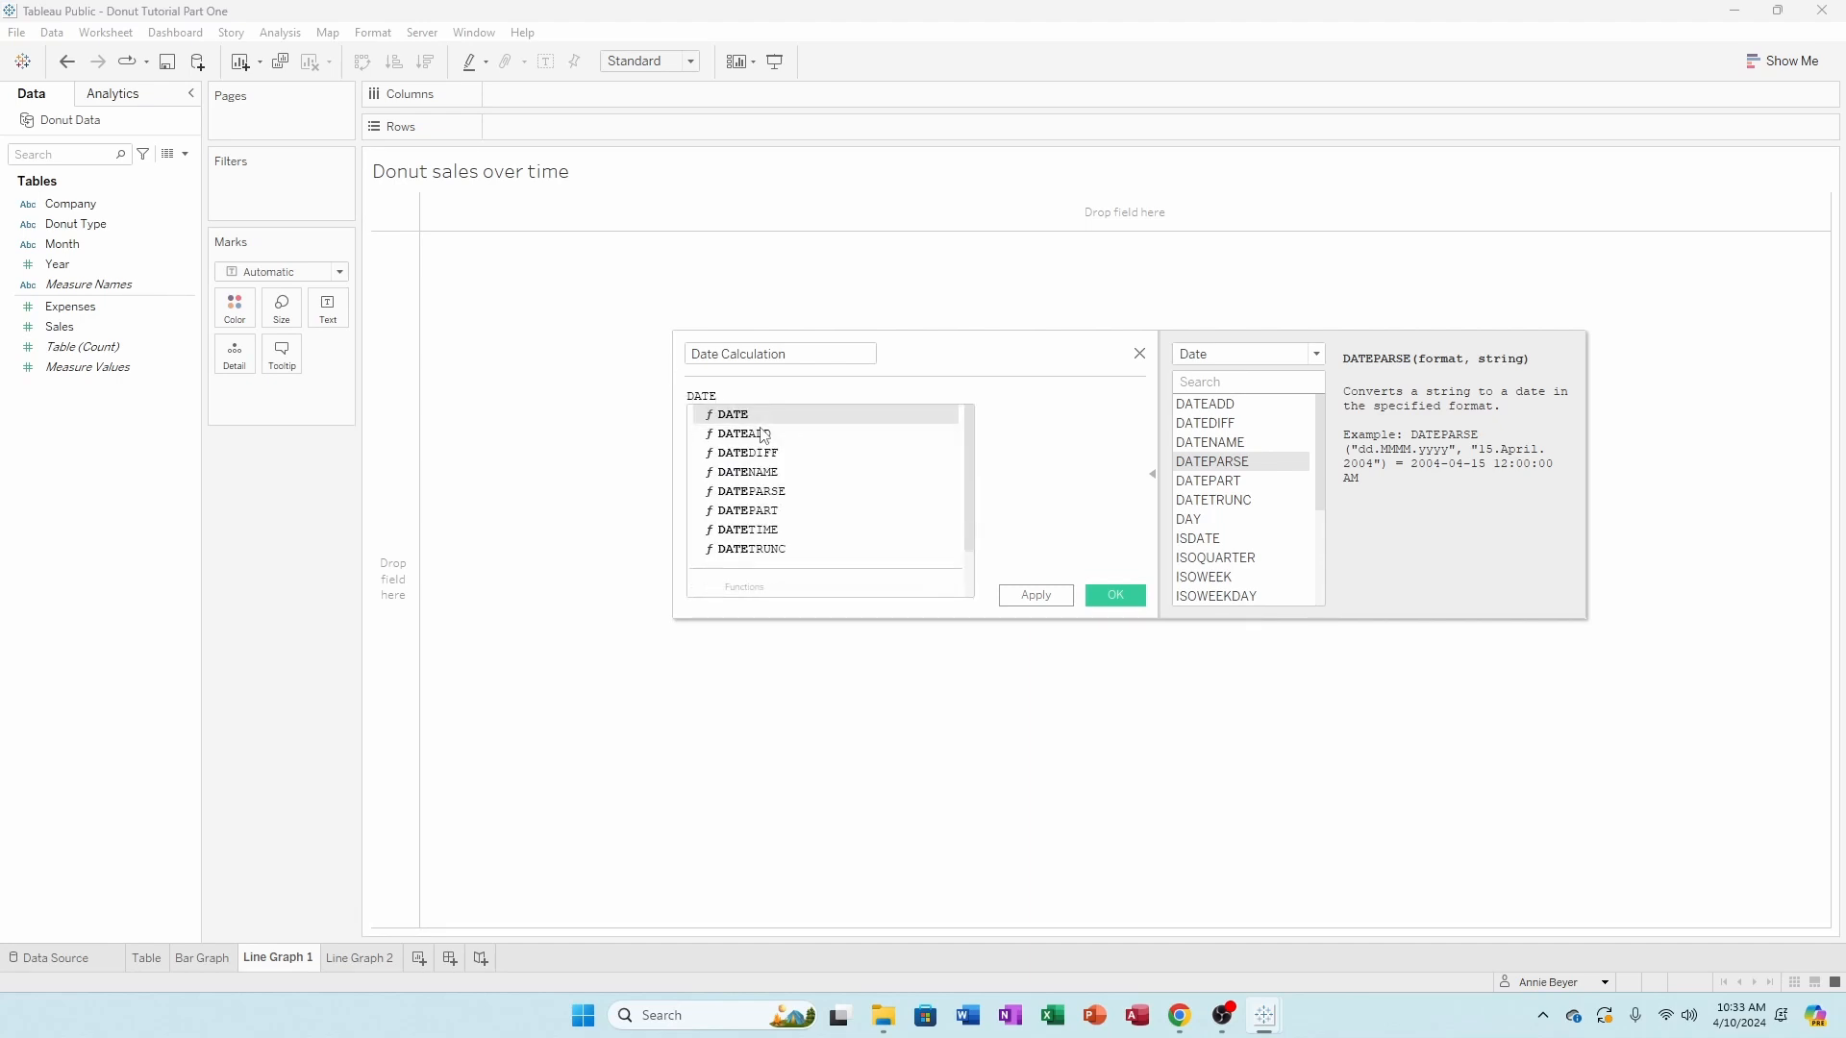
double_click(777, 493)
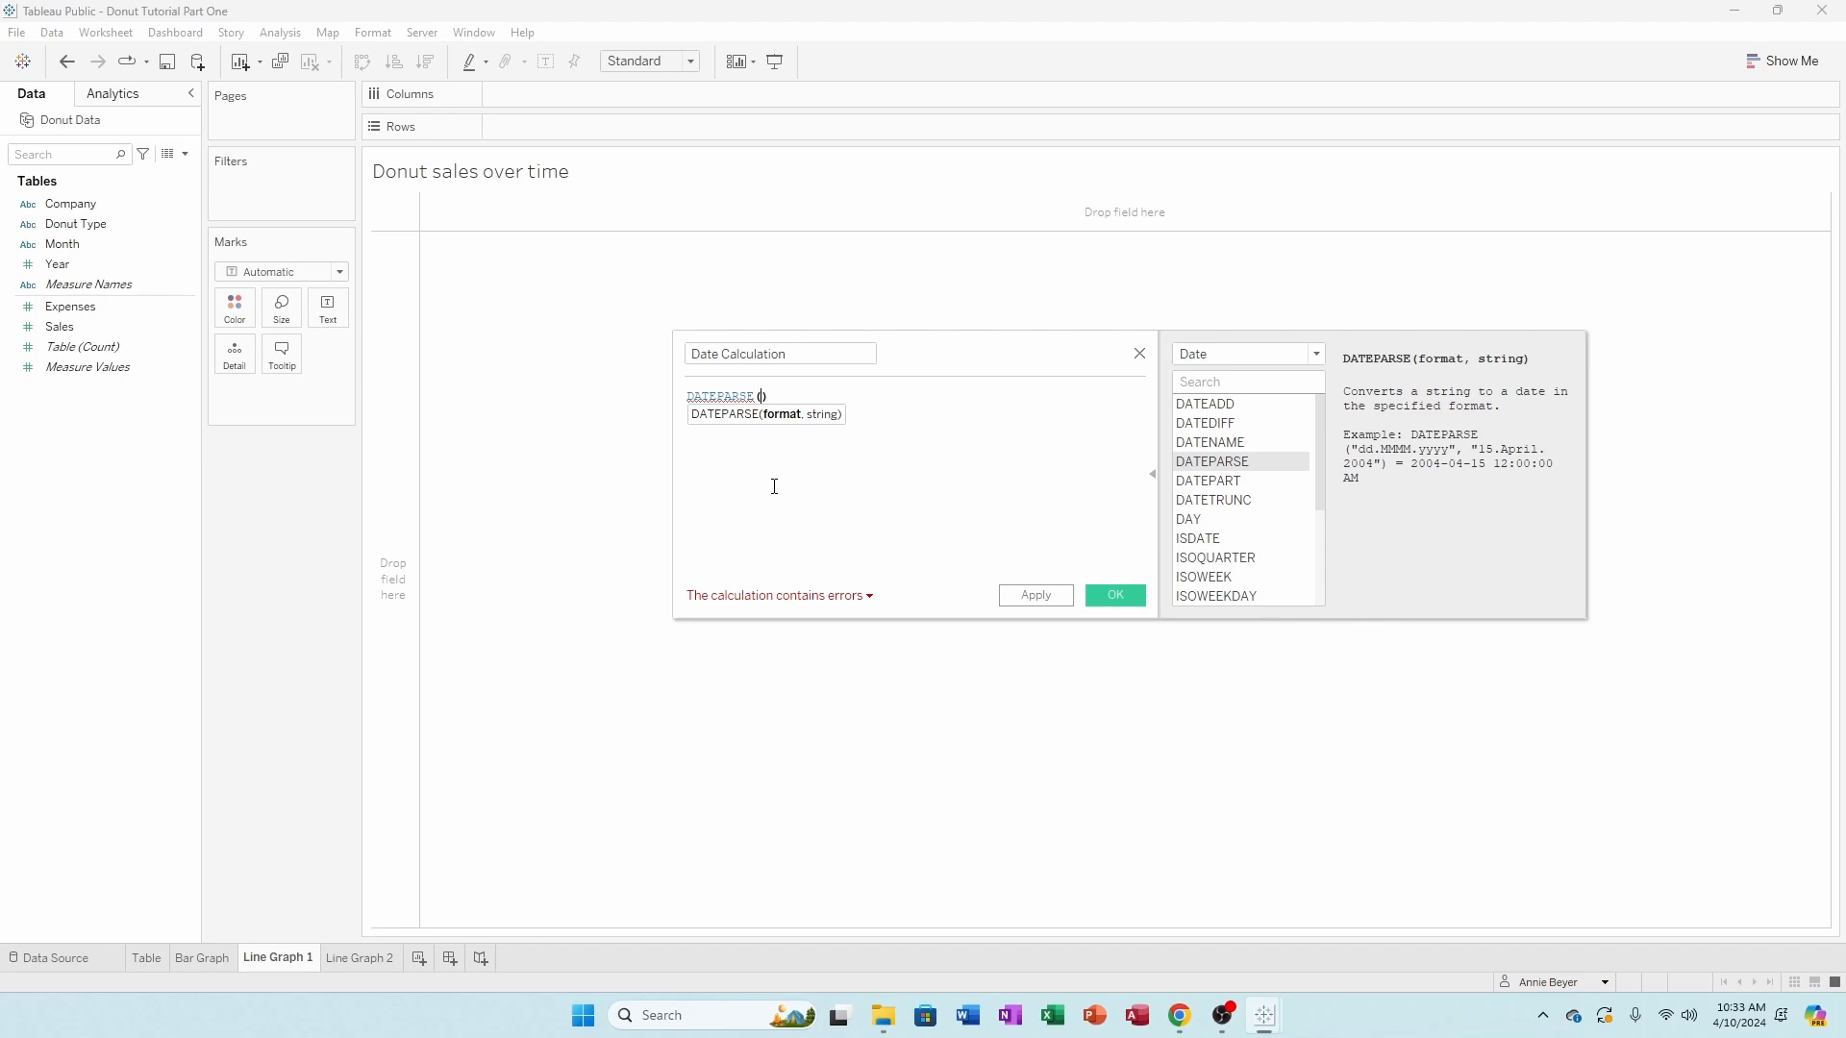
- Enter "MMMM YYYY" as the DATEPARSE format argument, with a space between month and year, followed by a comma
type("\"")
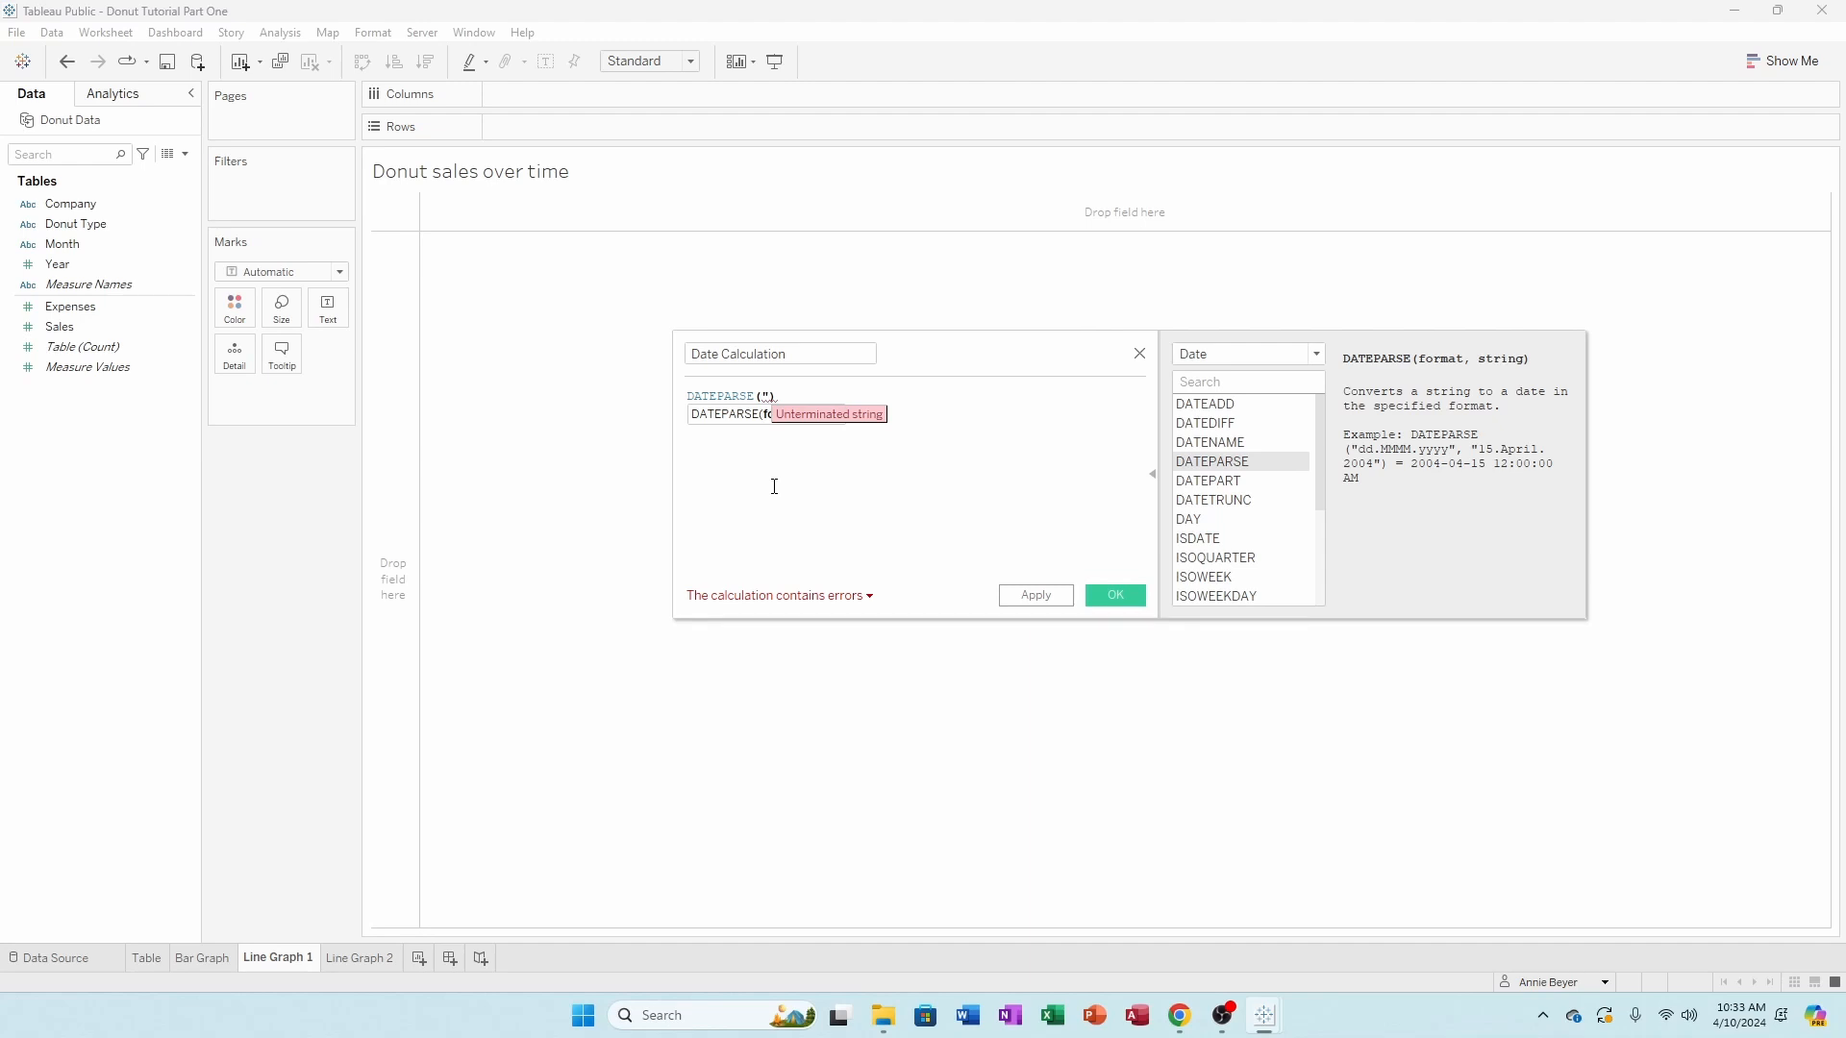
type("MM")
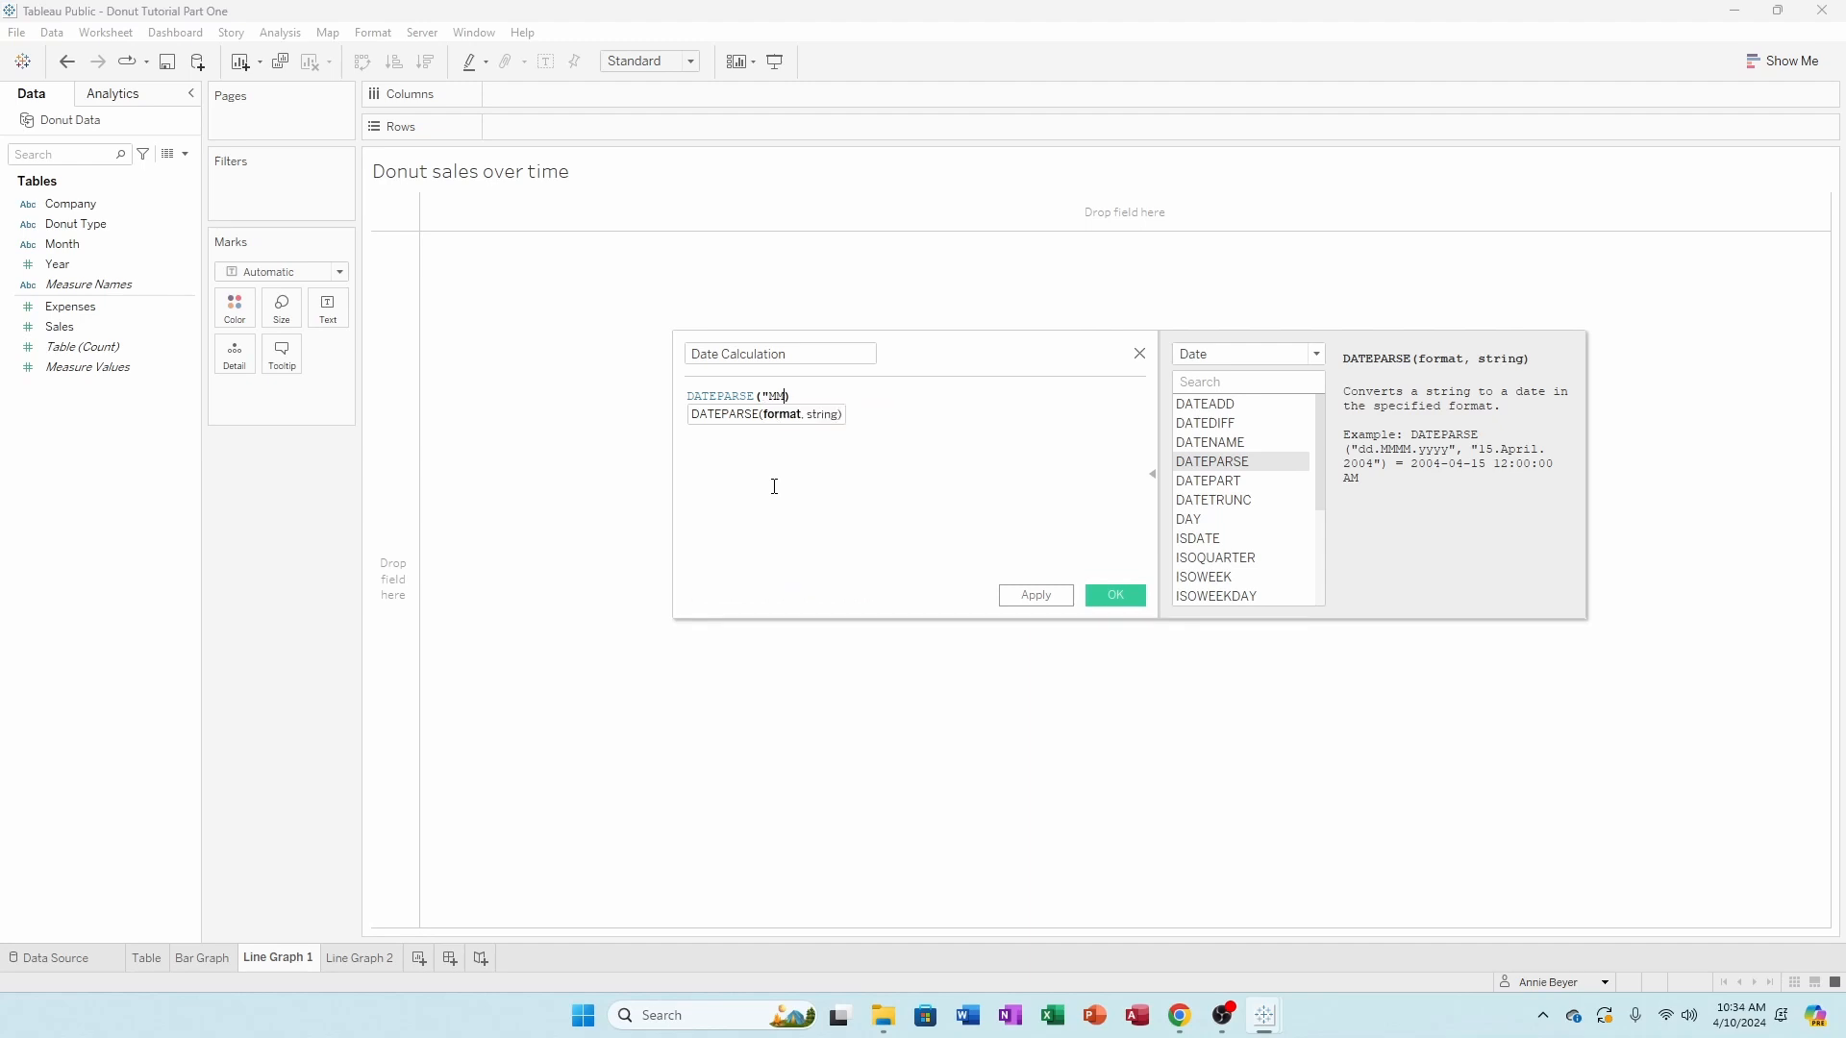
type("MM)")
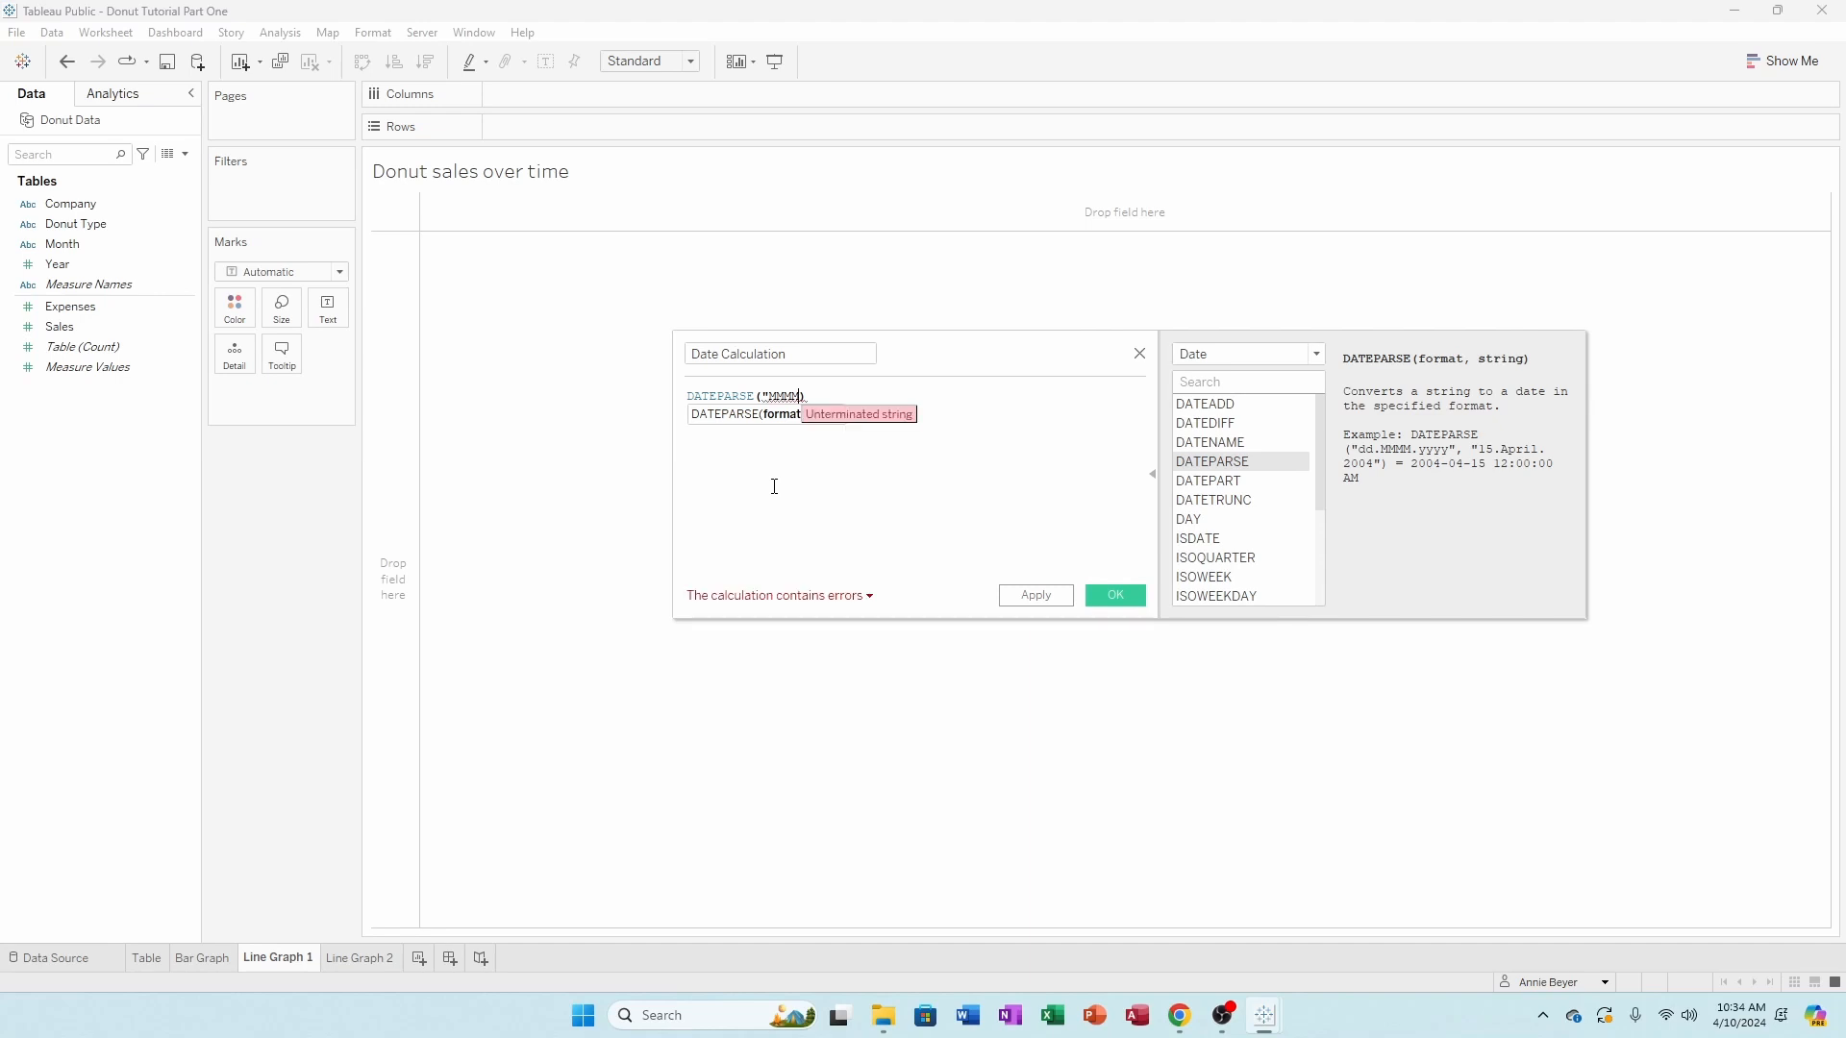
type(".YYYY")
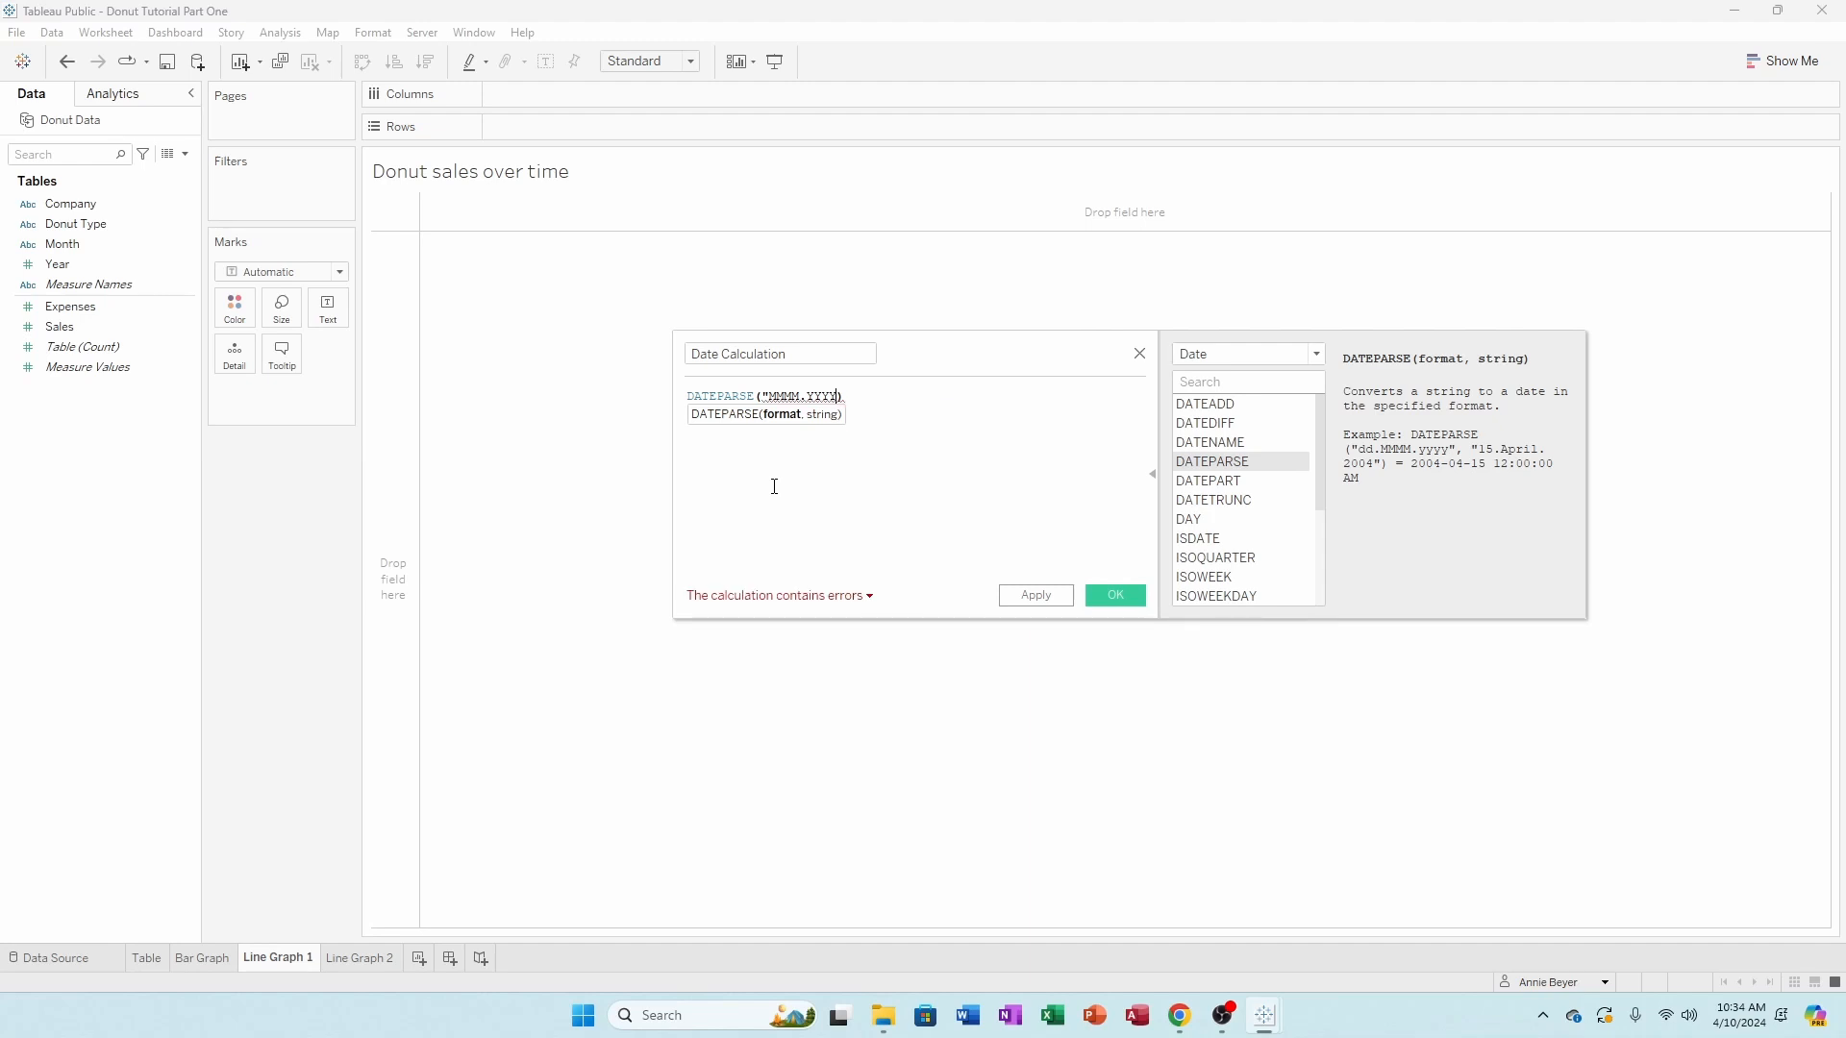
type("\"")
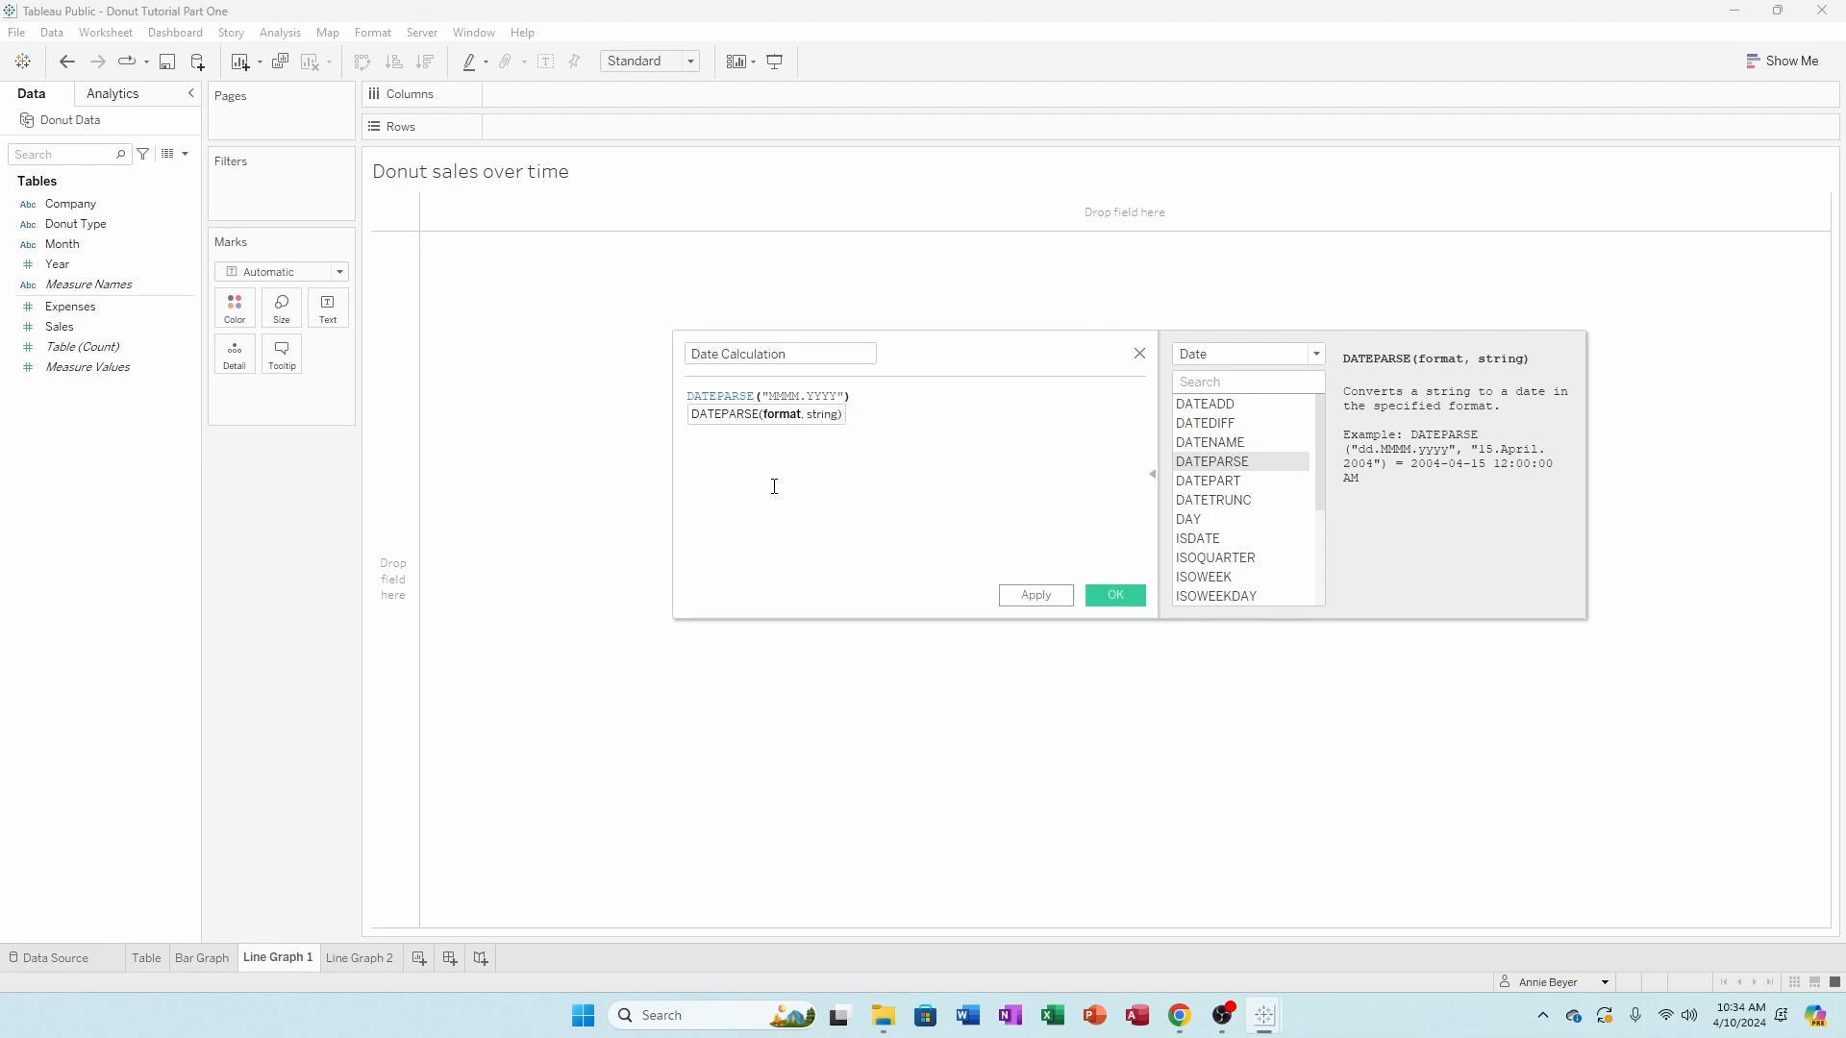
type(",")
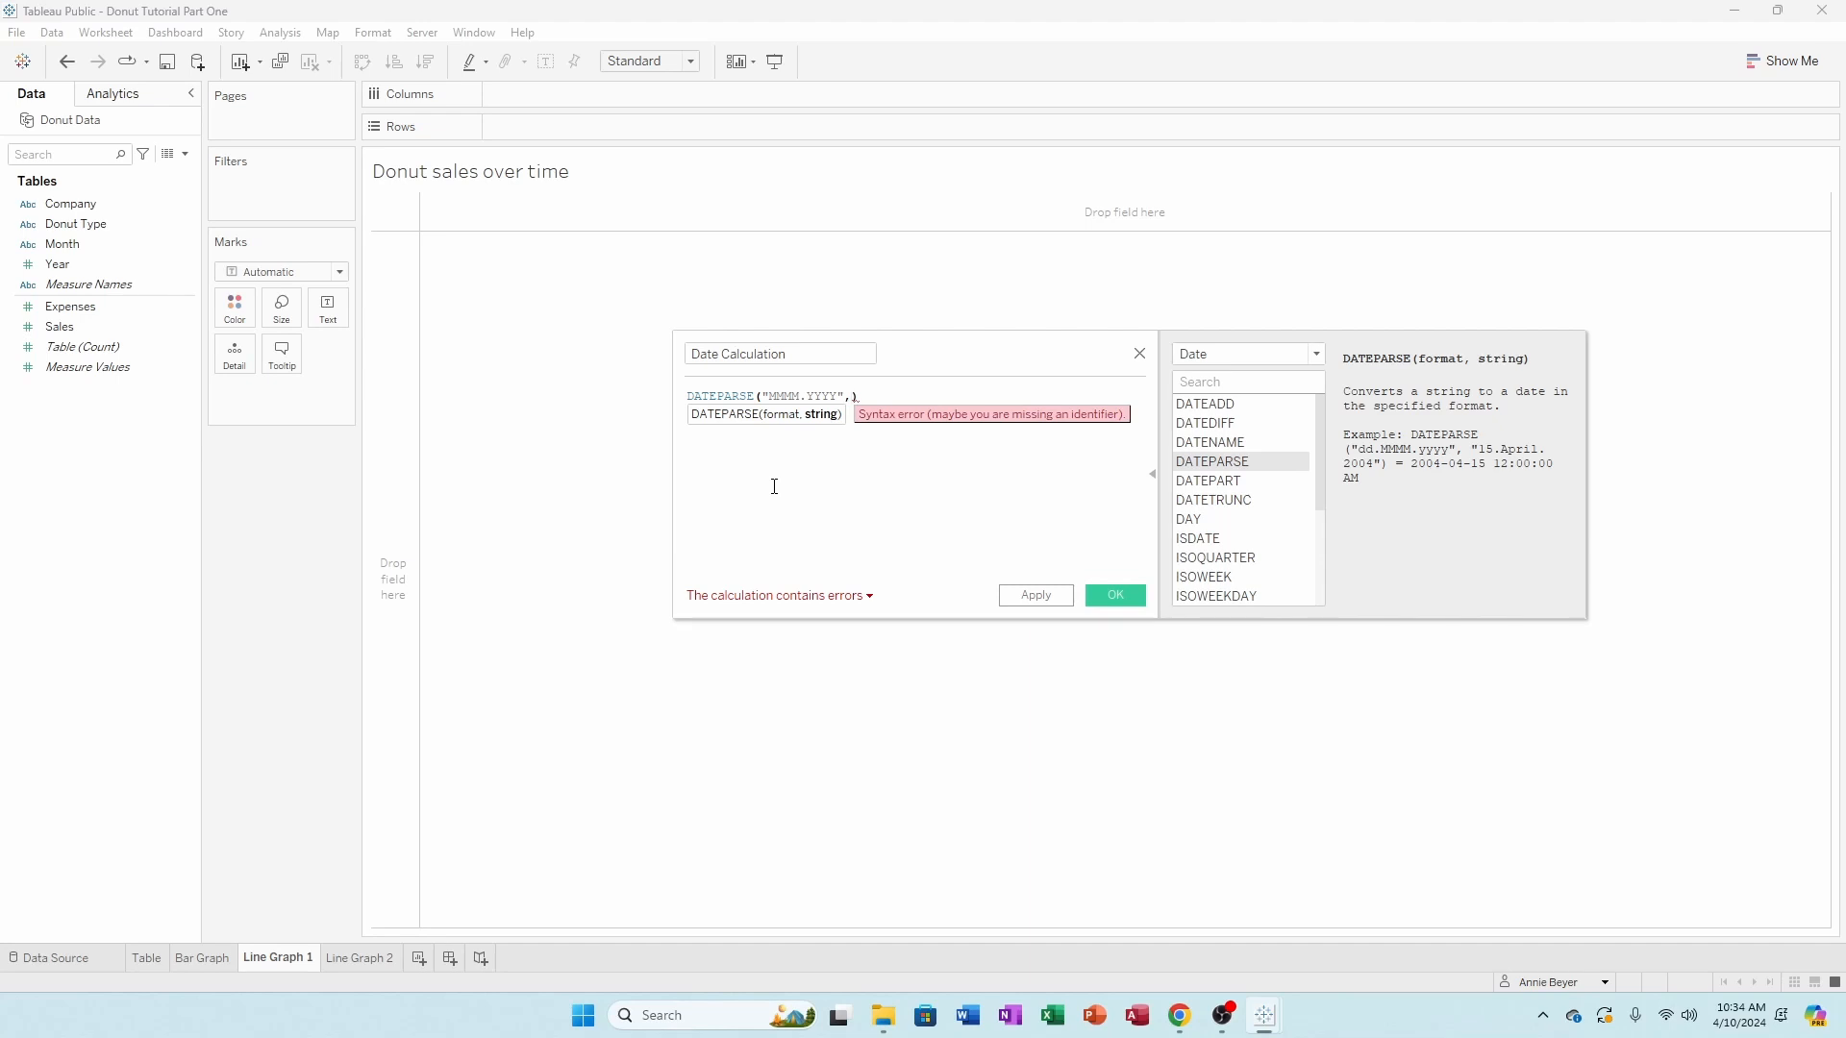
left_click(807, 397)
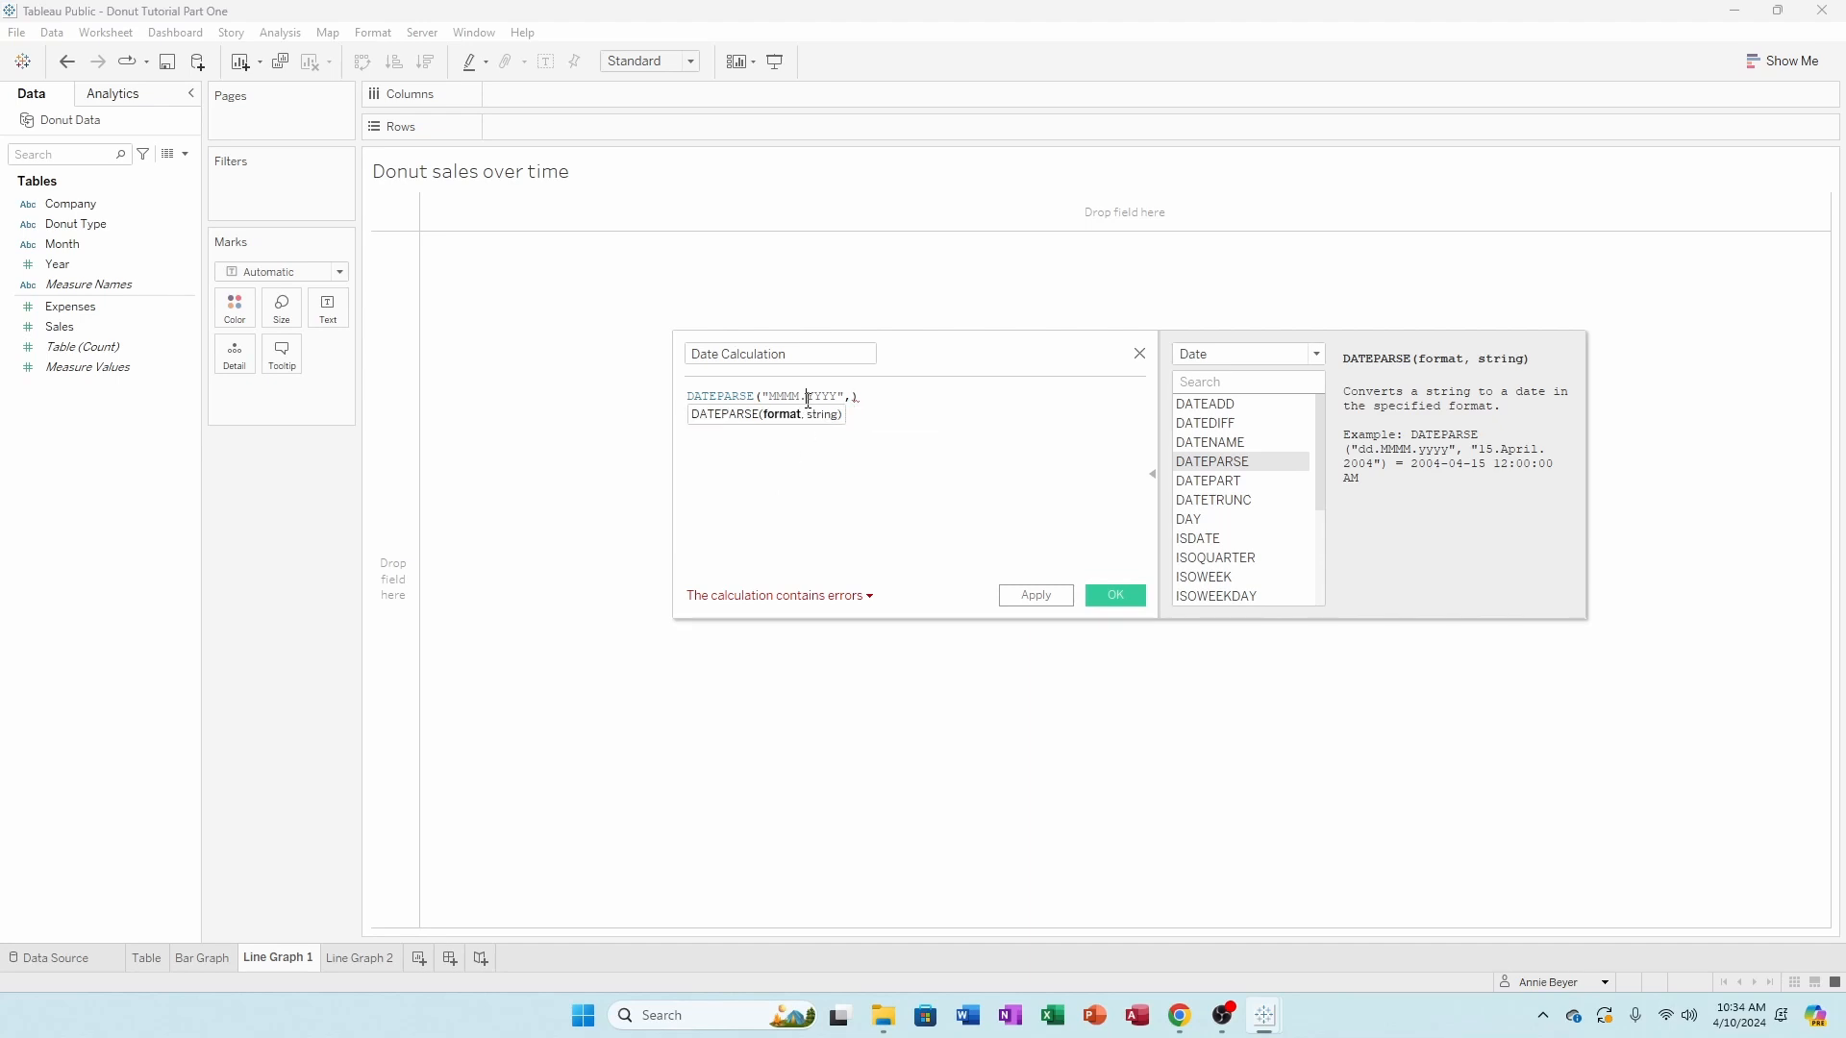
key("BackSpace")
- Add the Month field as the string argument of DATEPARSE and save the calculated field
left_click(854, 397)
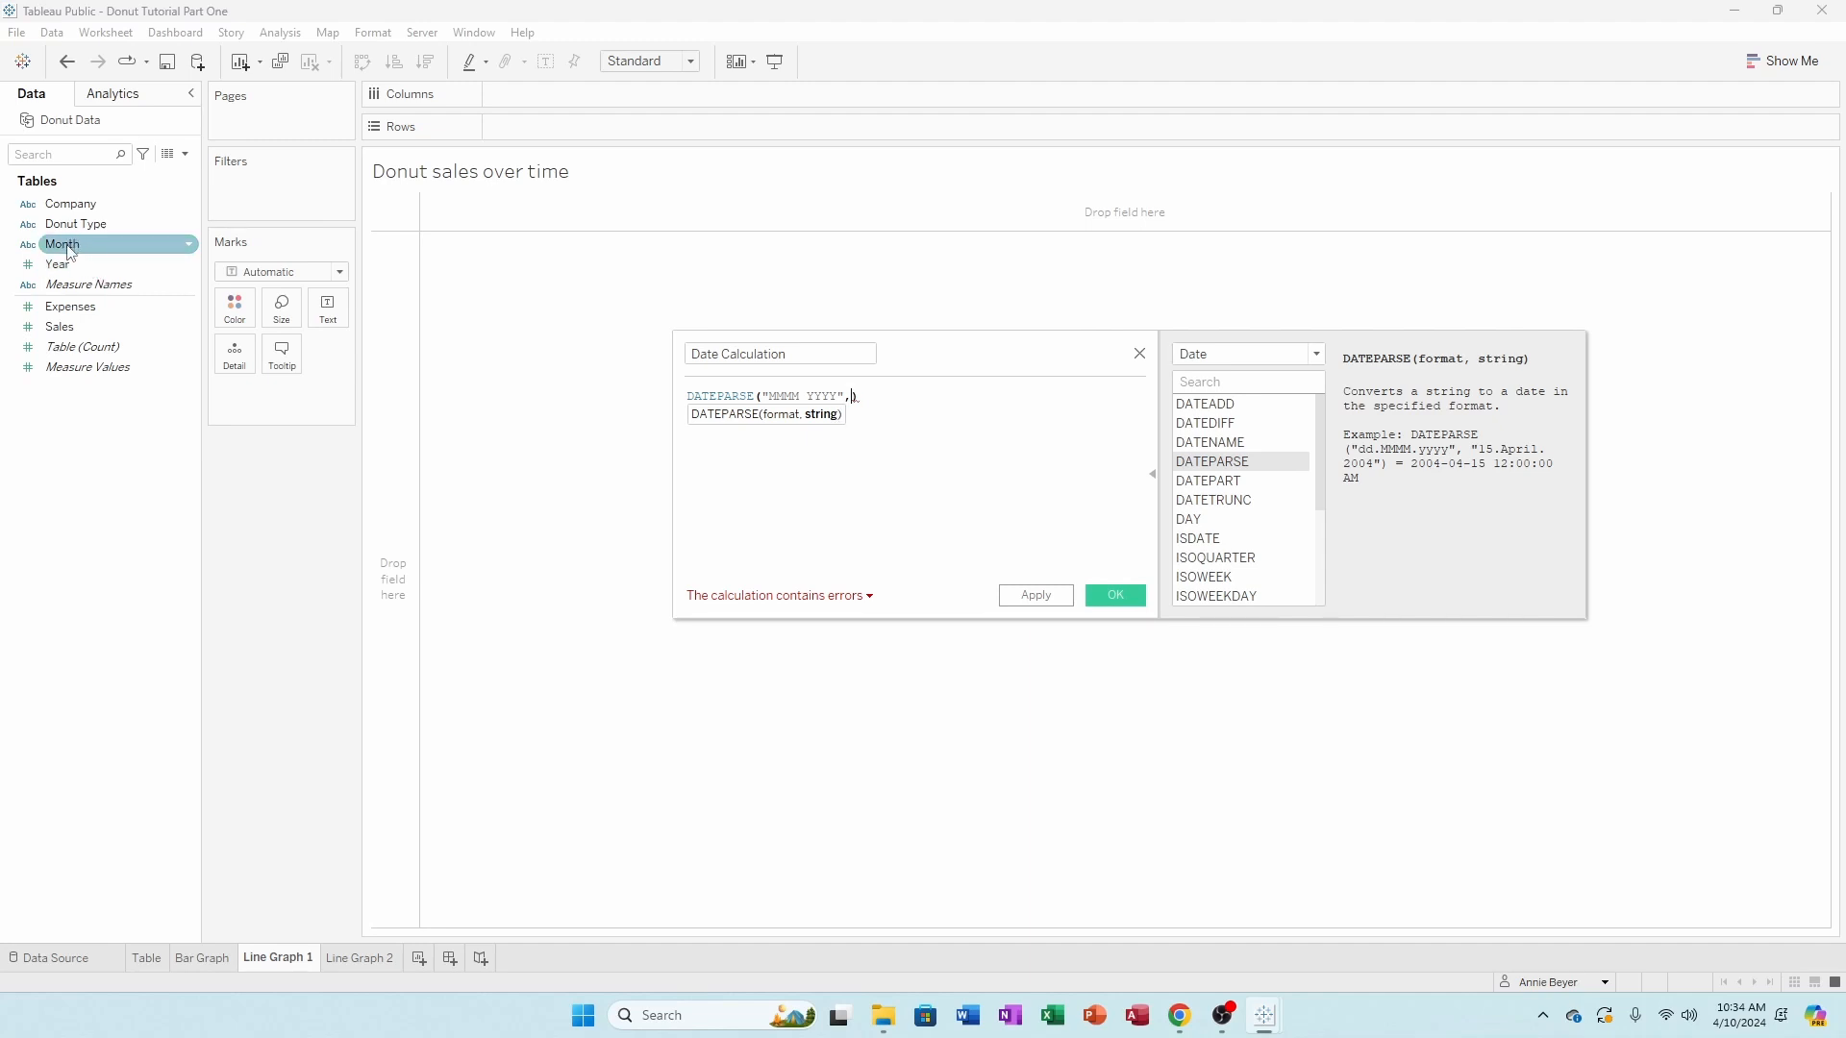
left_click_drag(69, 250, 855, 461)
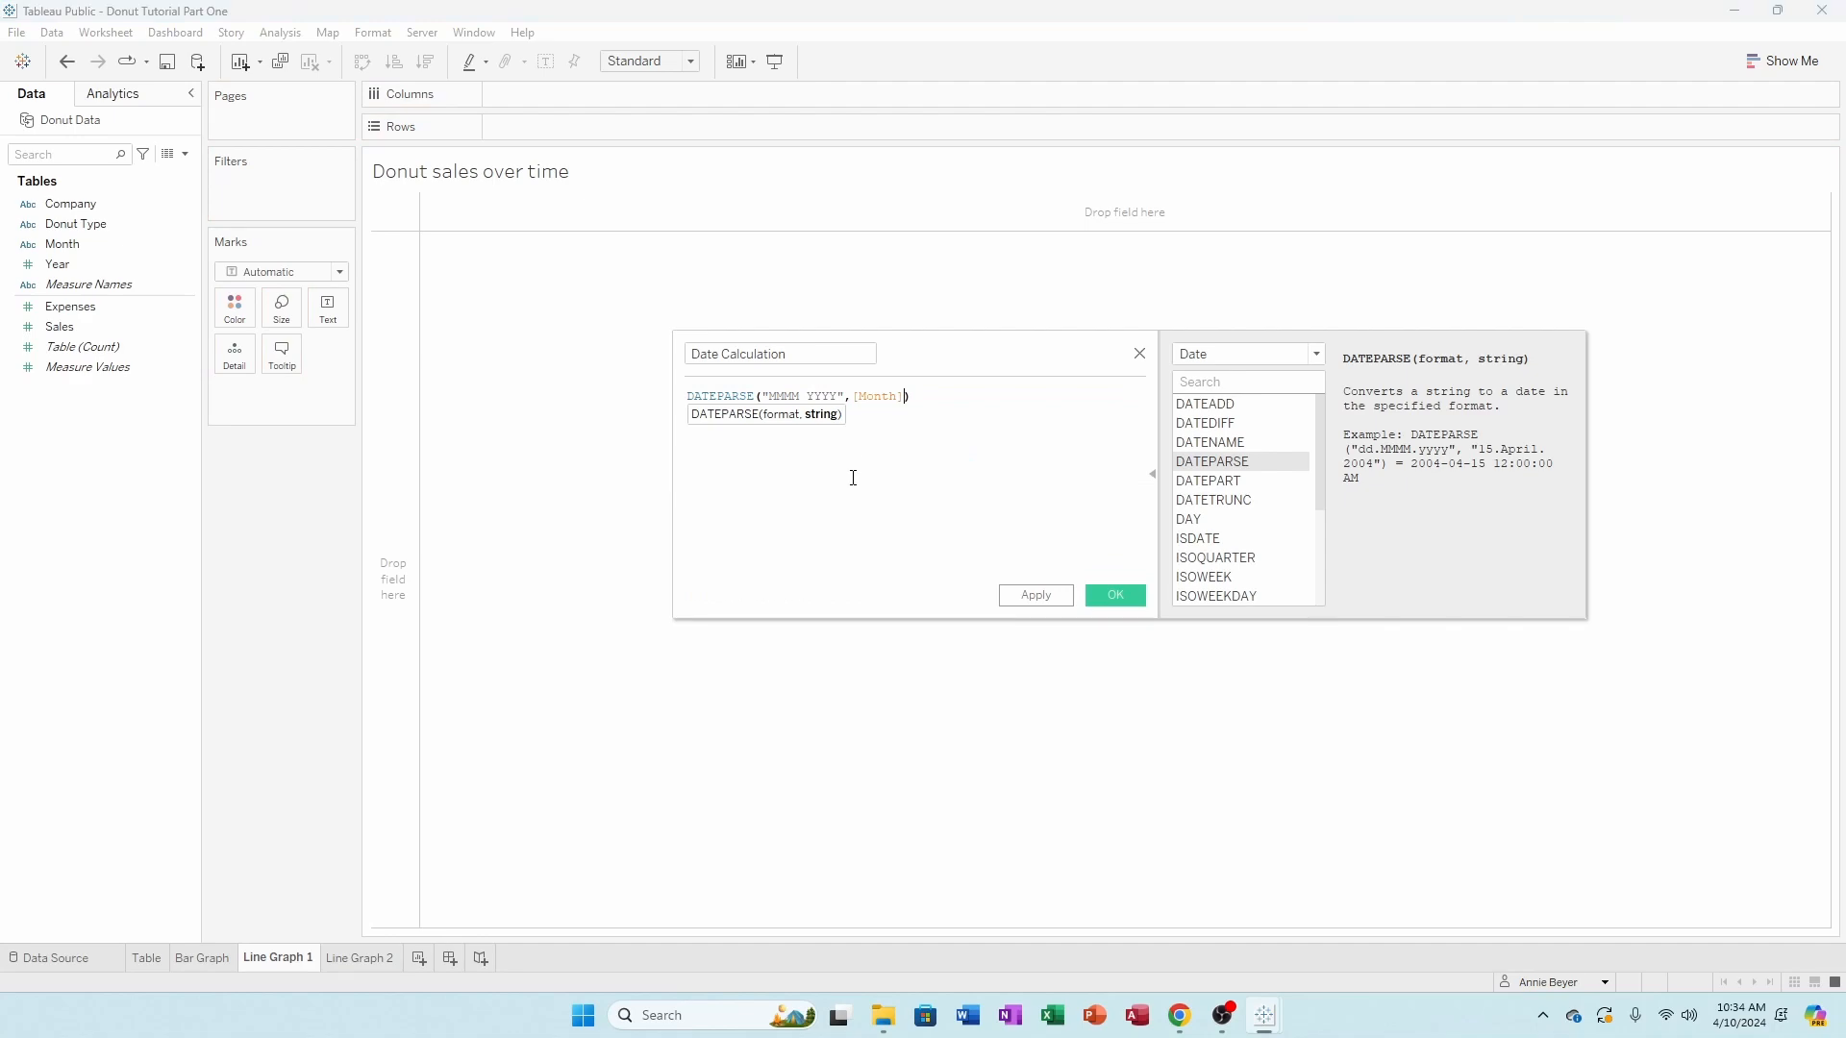
left_click(1114, 596)
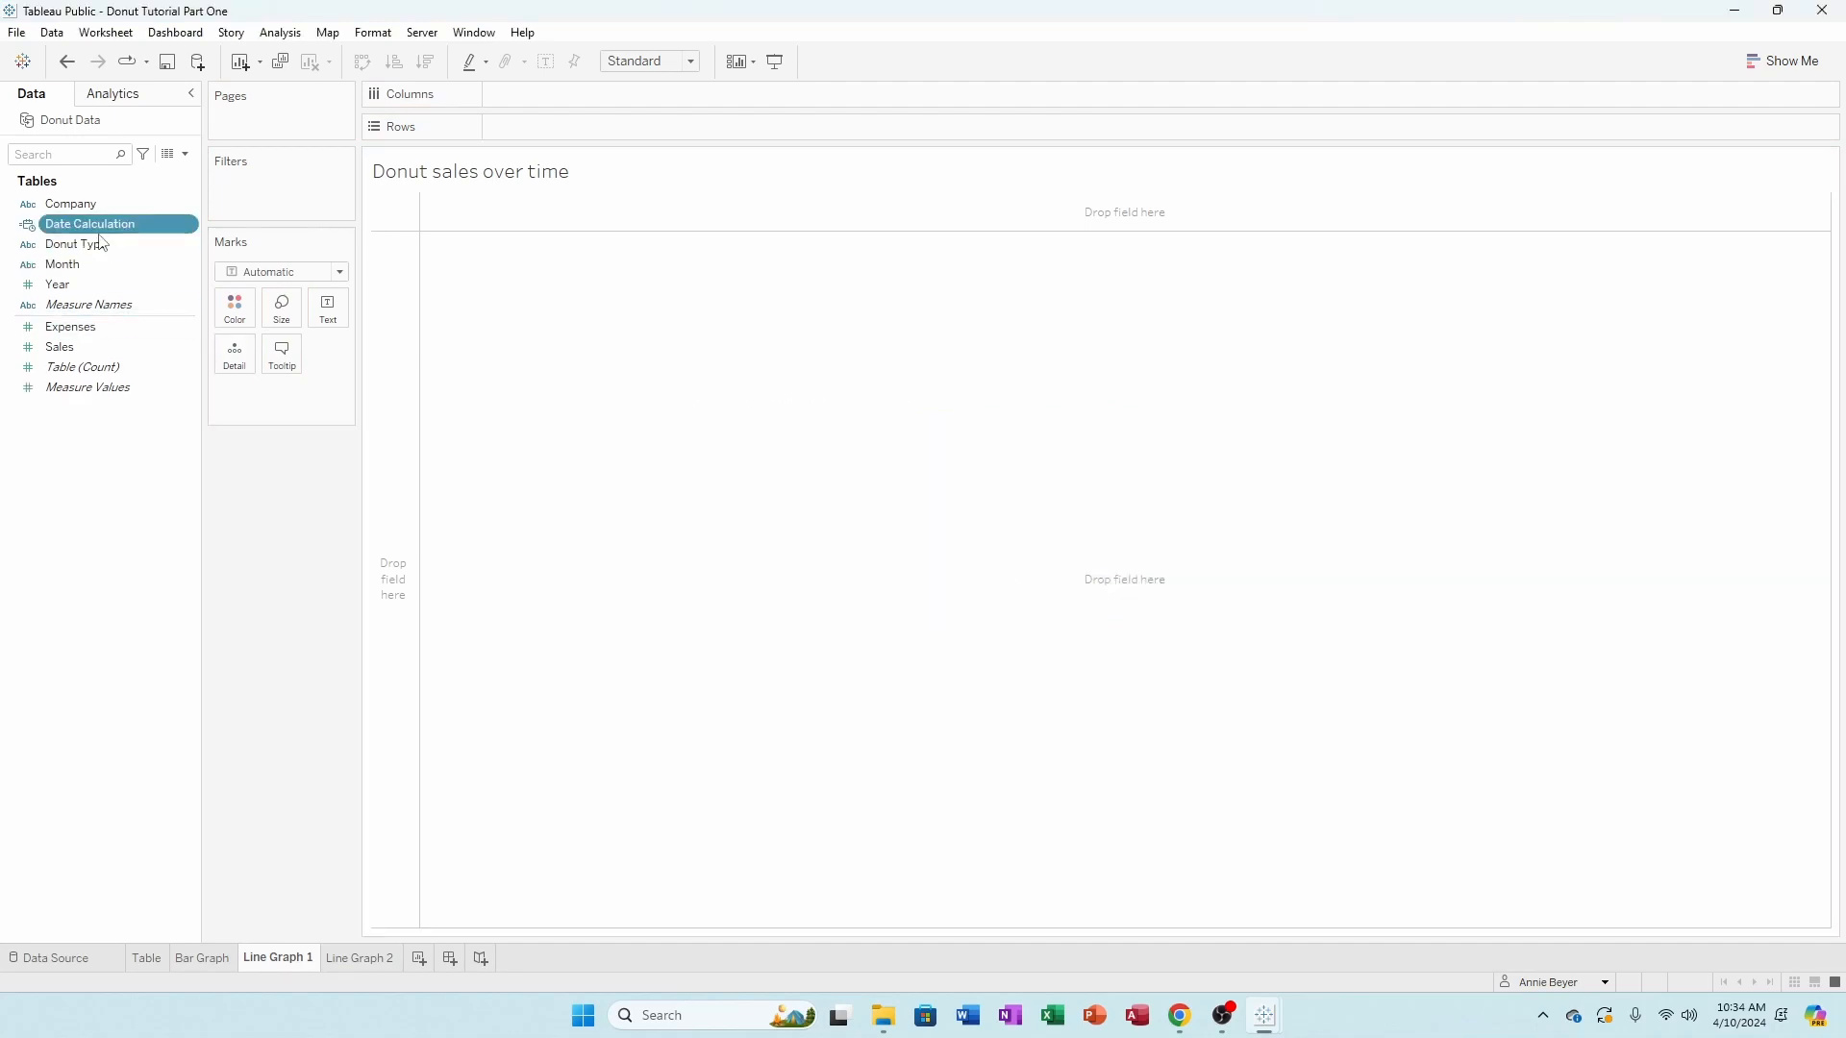
- Try Date Calculation on the rows without choosing a date level, and as YEAR on the columns, clearing the view again
left_click_drag(96, 229, 492, 126)
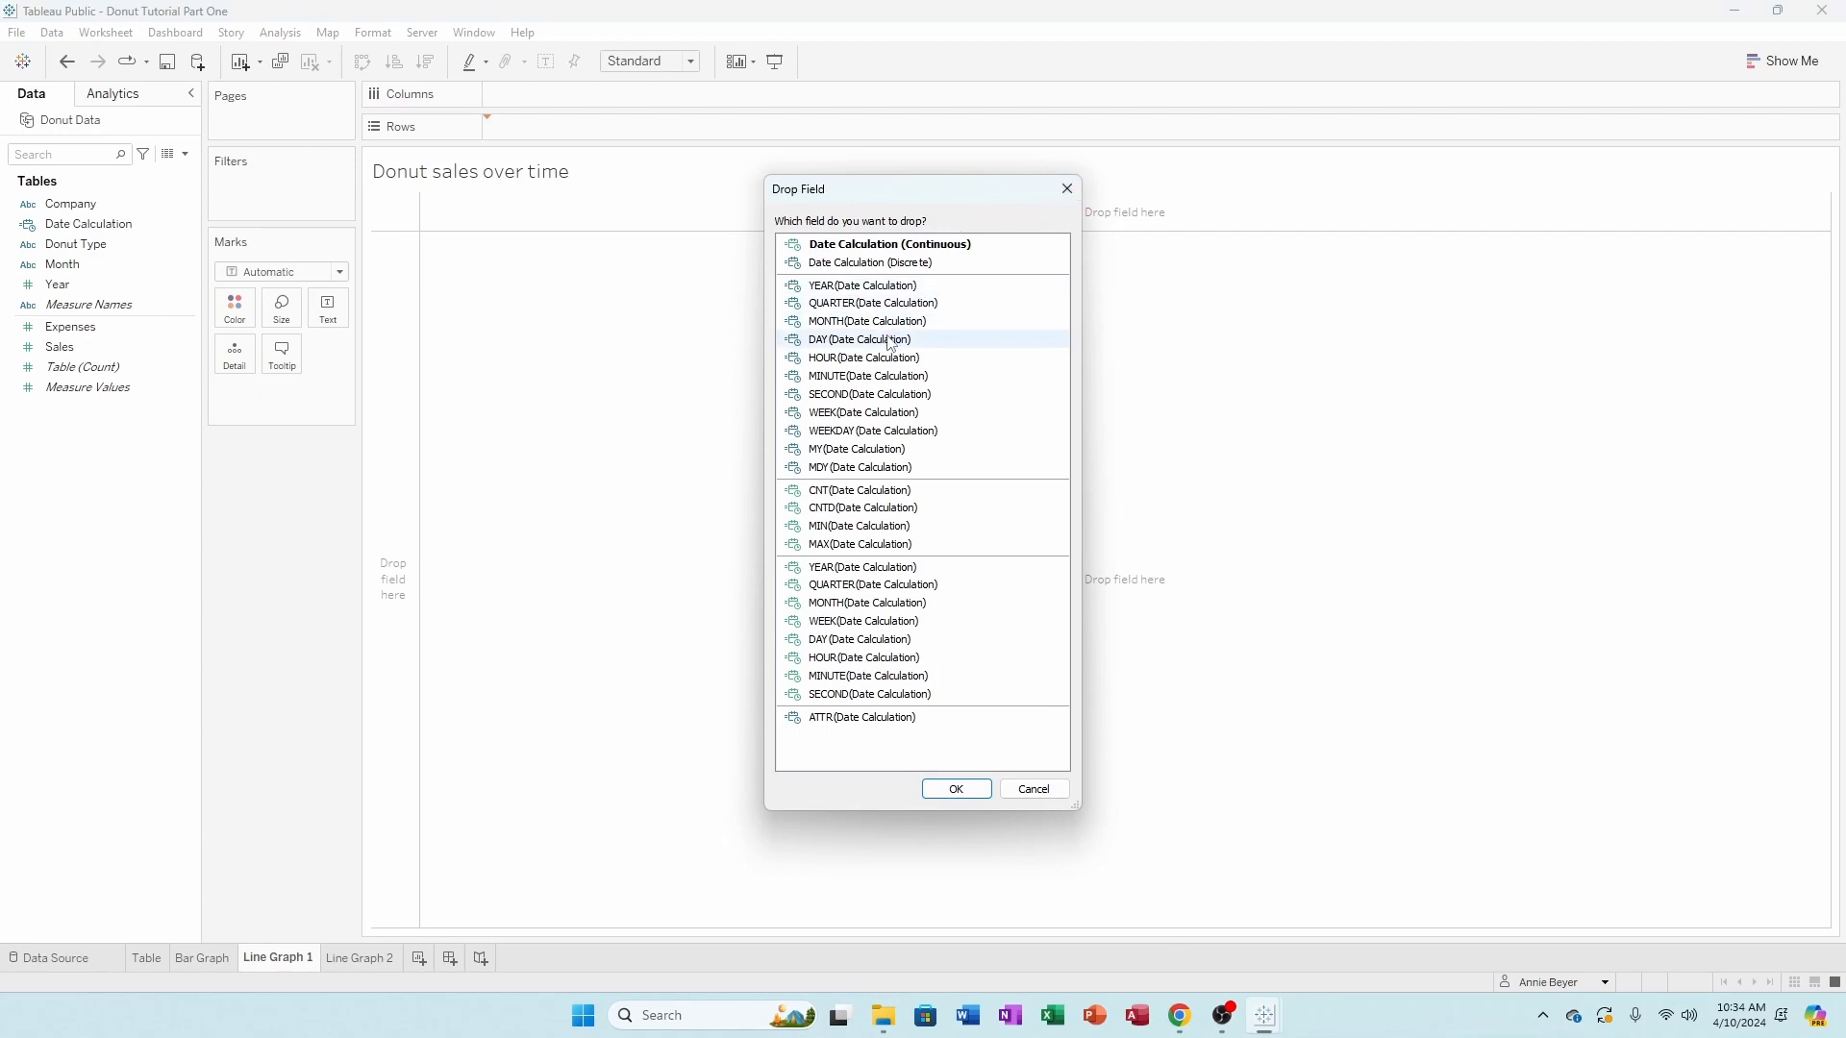
left_click(1068, 189)
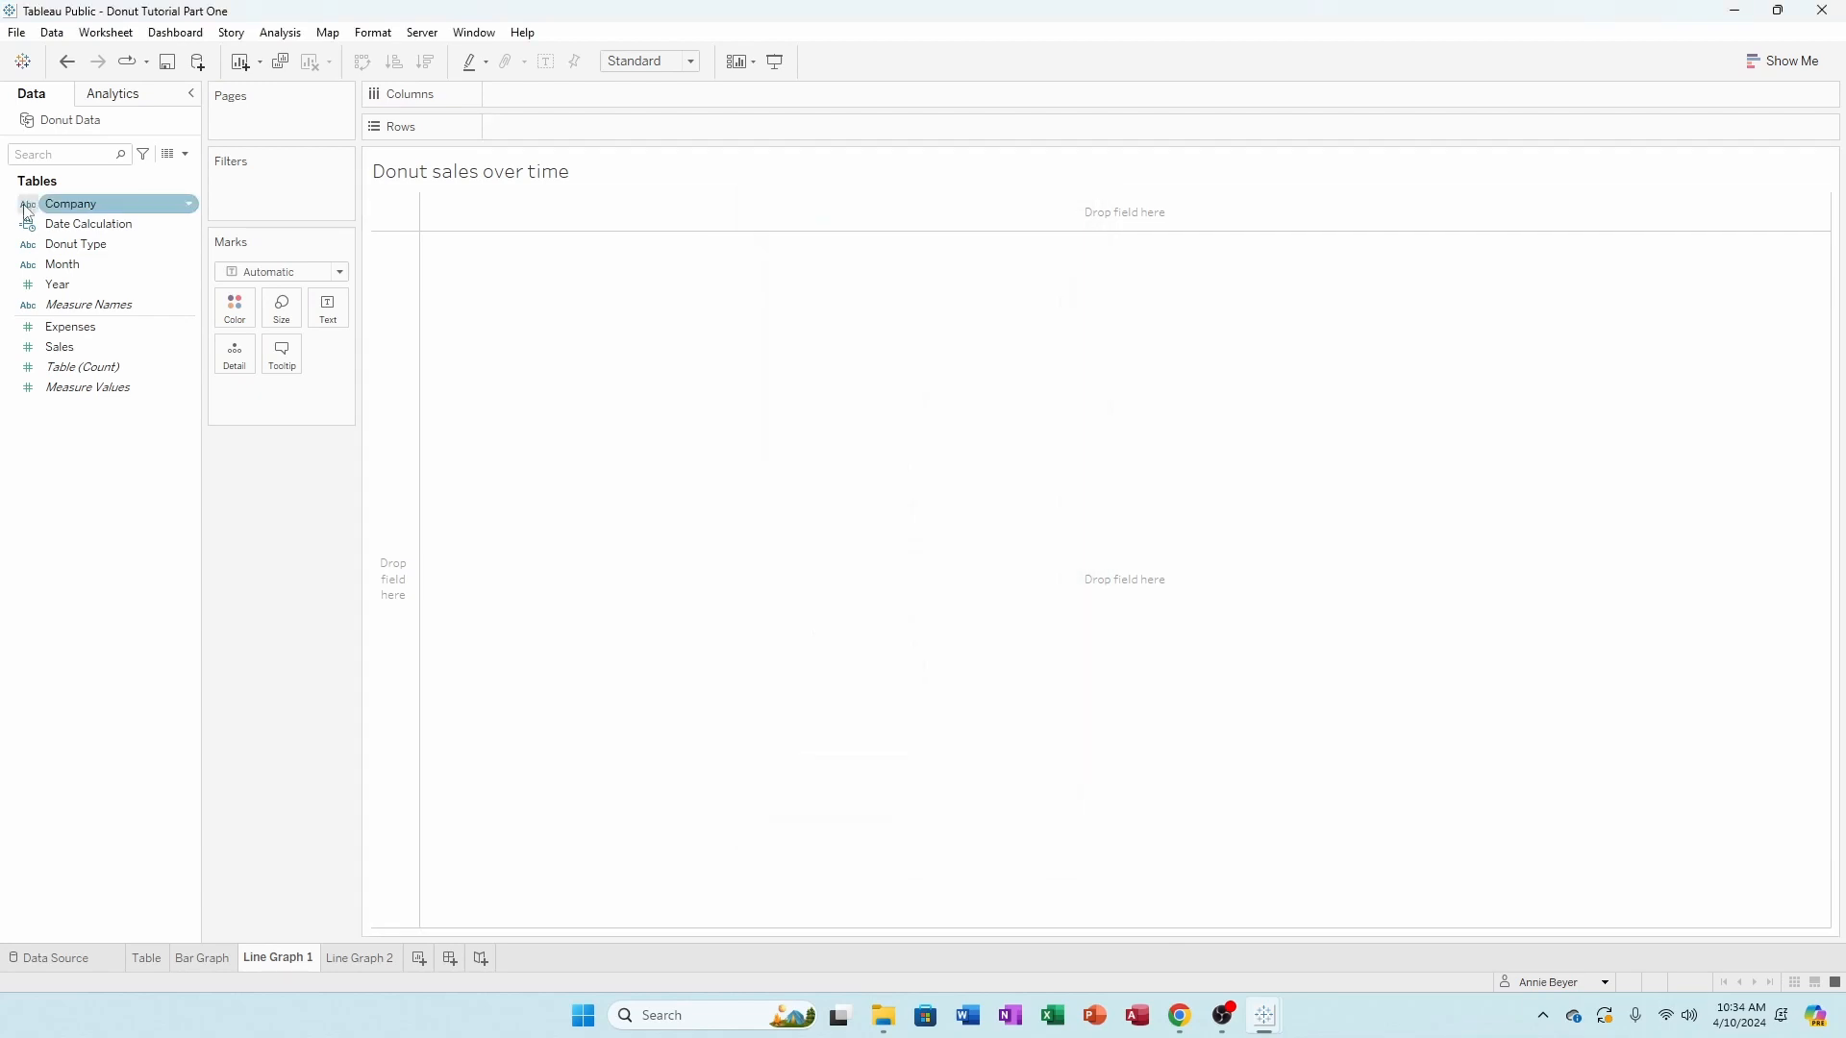
left_click(115, 229)
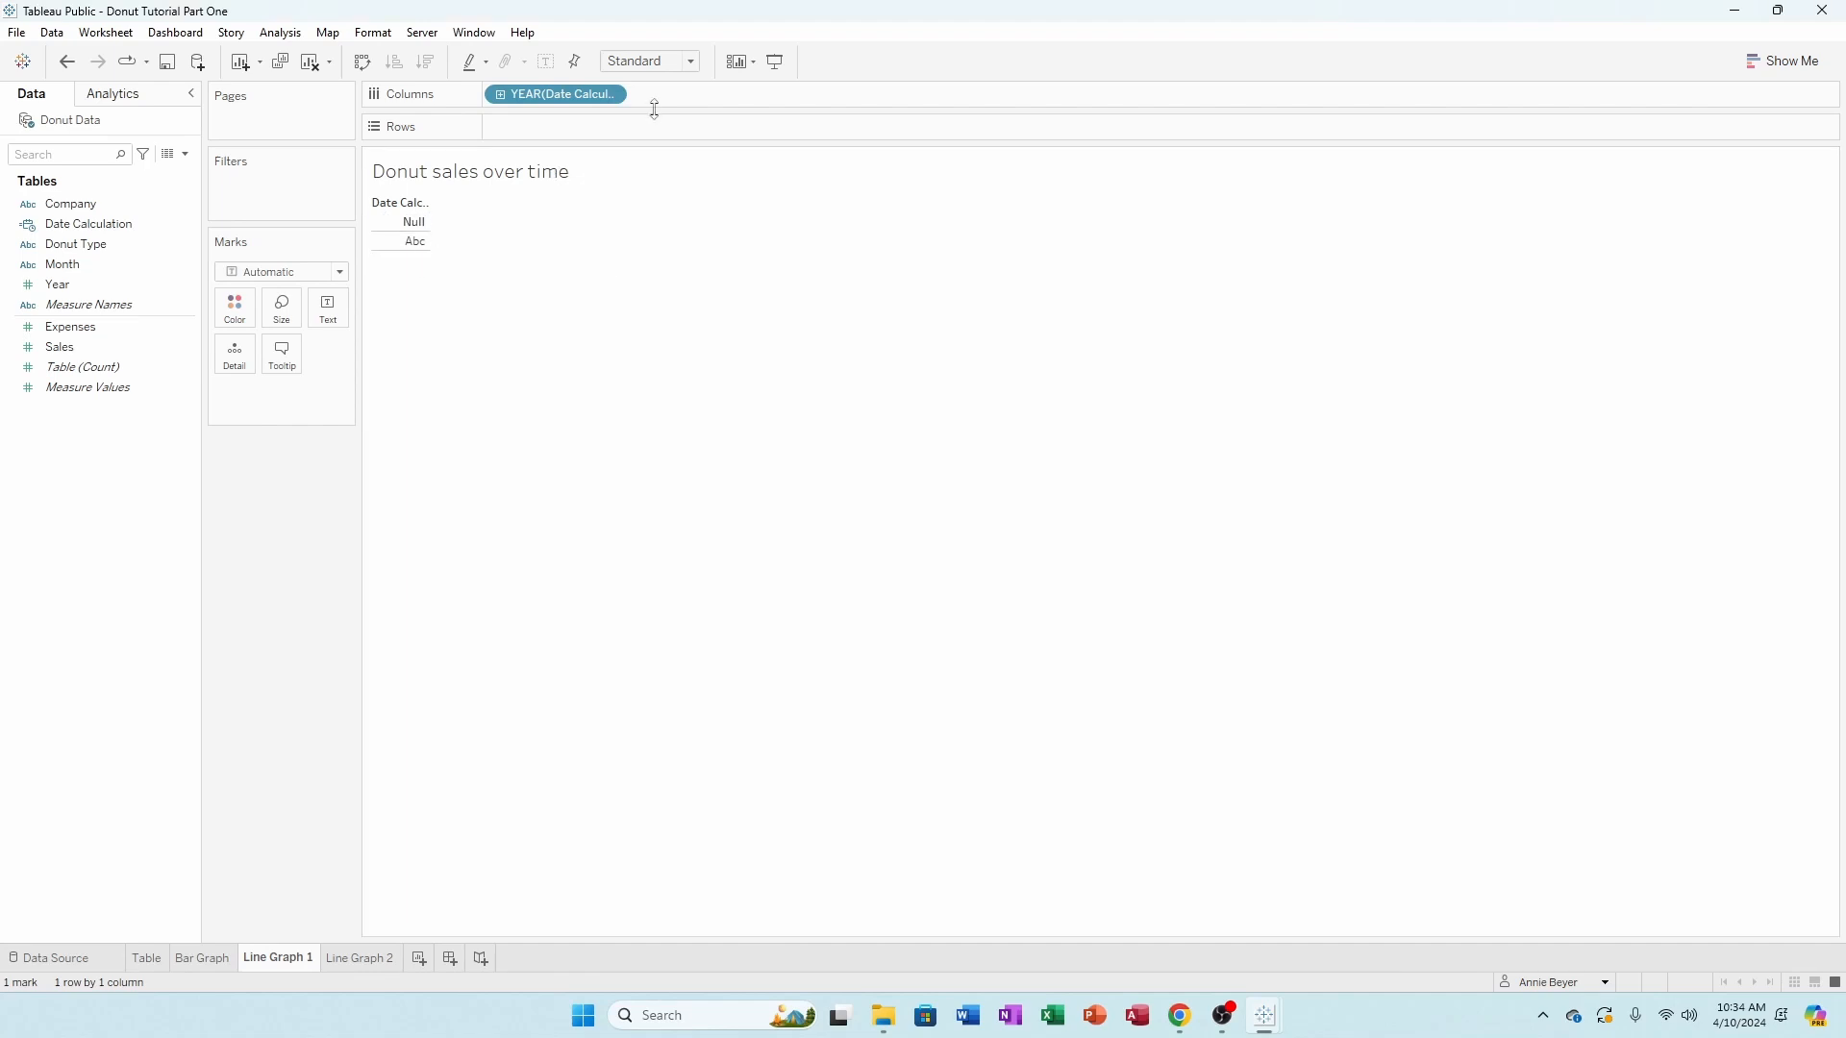
left_click_drag(553, 95, 250, 465)
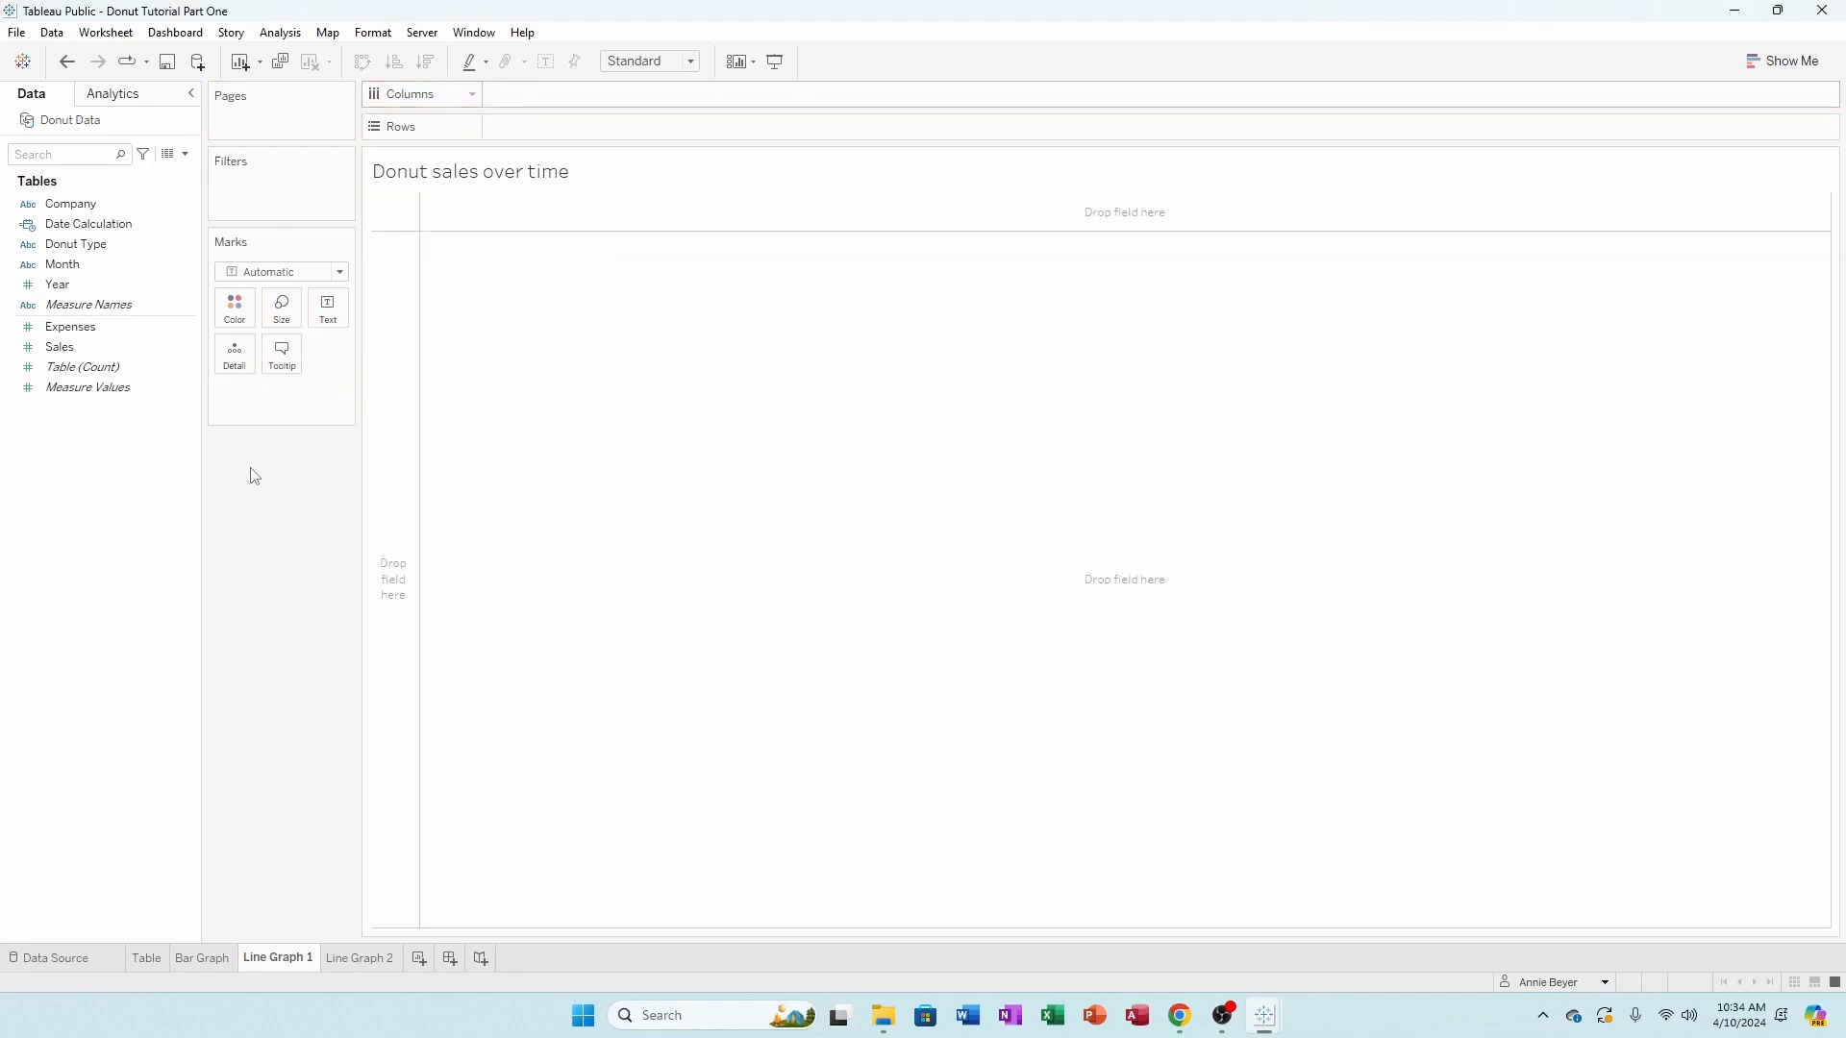
- Reopen the Date Calculation formula, try the Year field as the DATEPARSE string argument, and read the error details
right_click(190, 224)
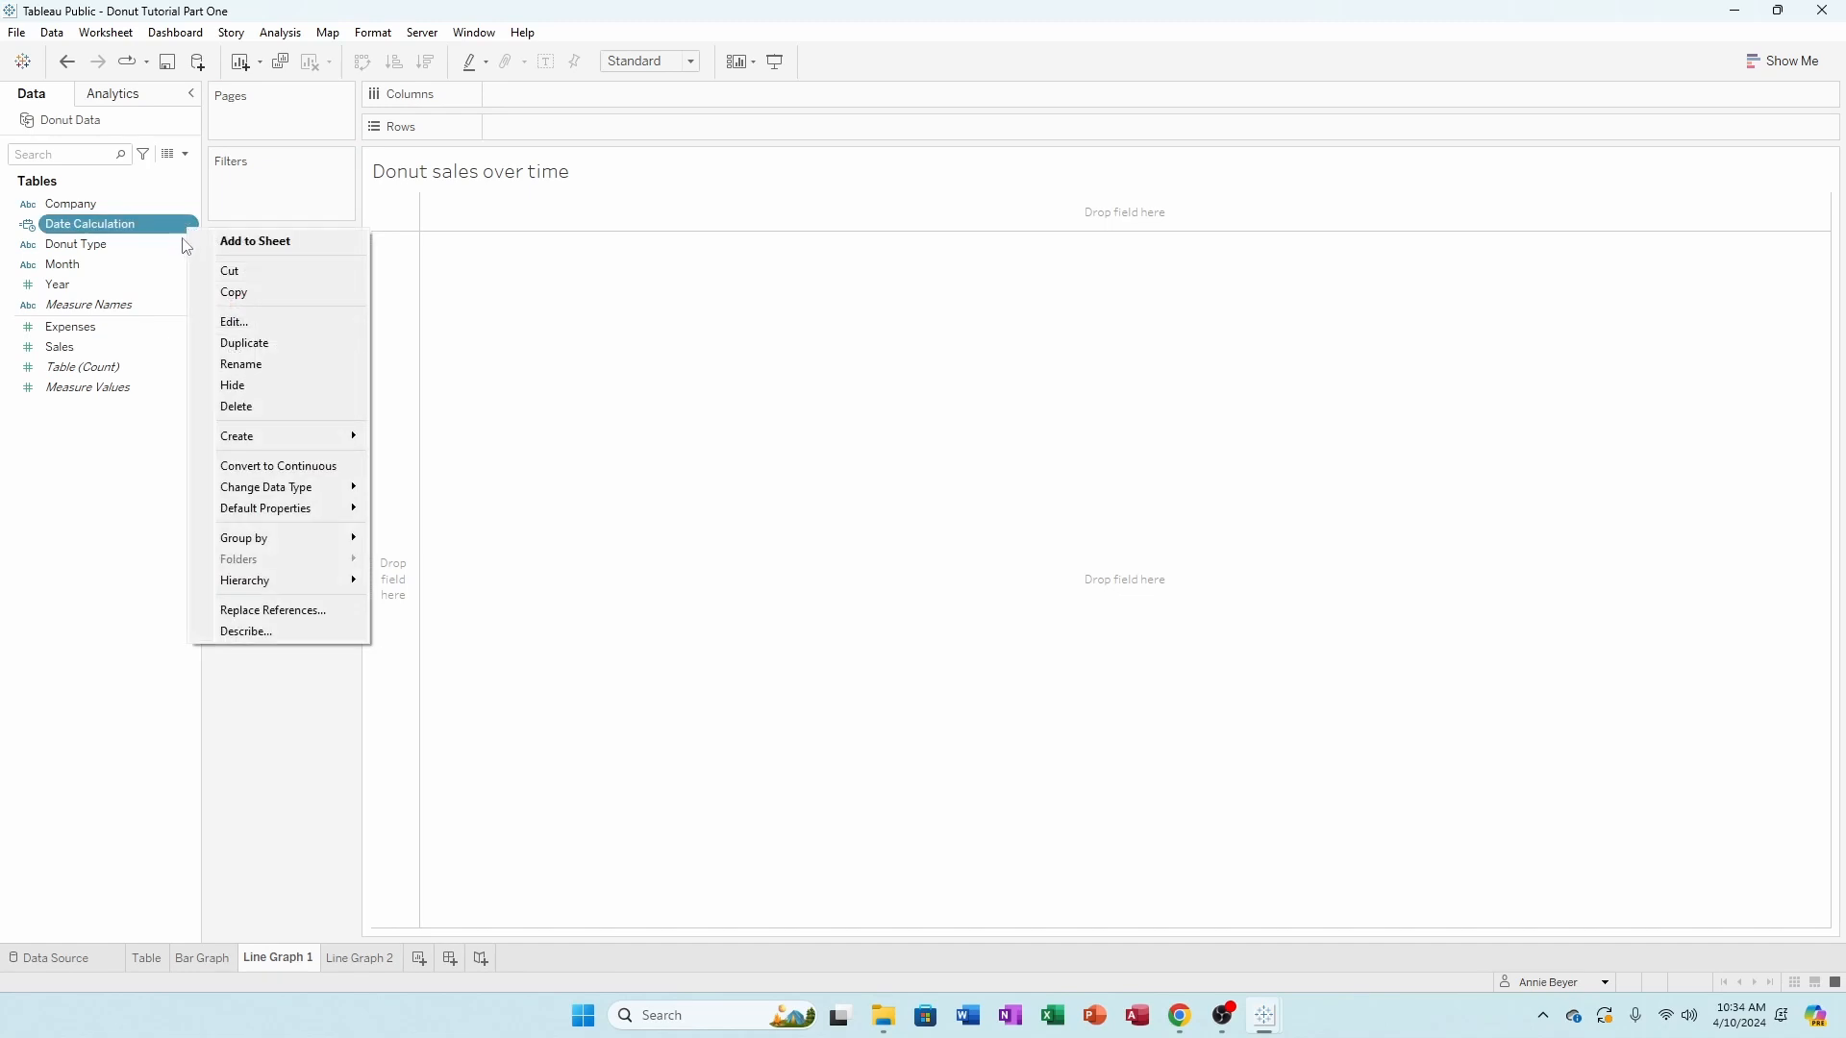
left_click(220, 319)
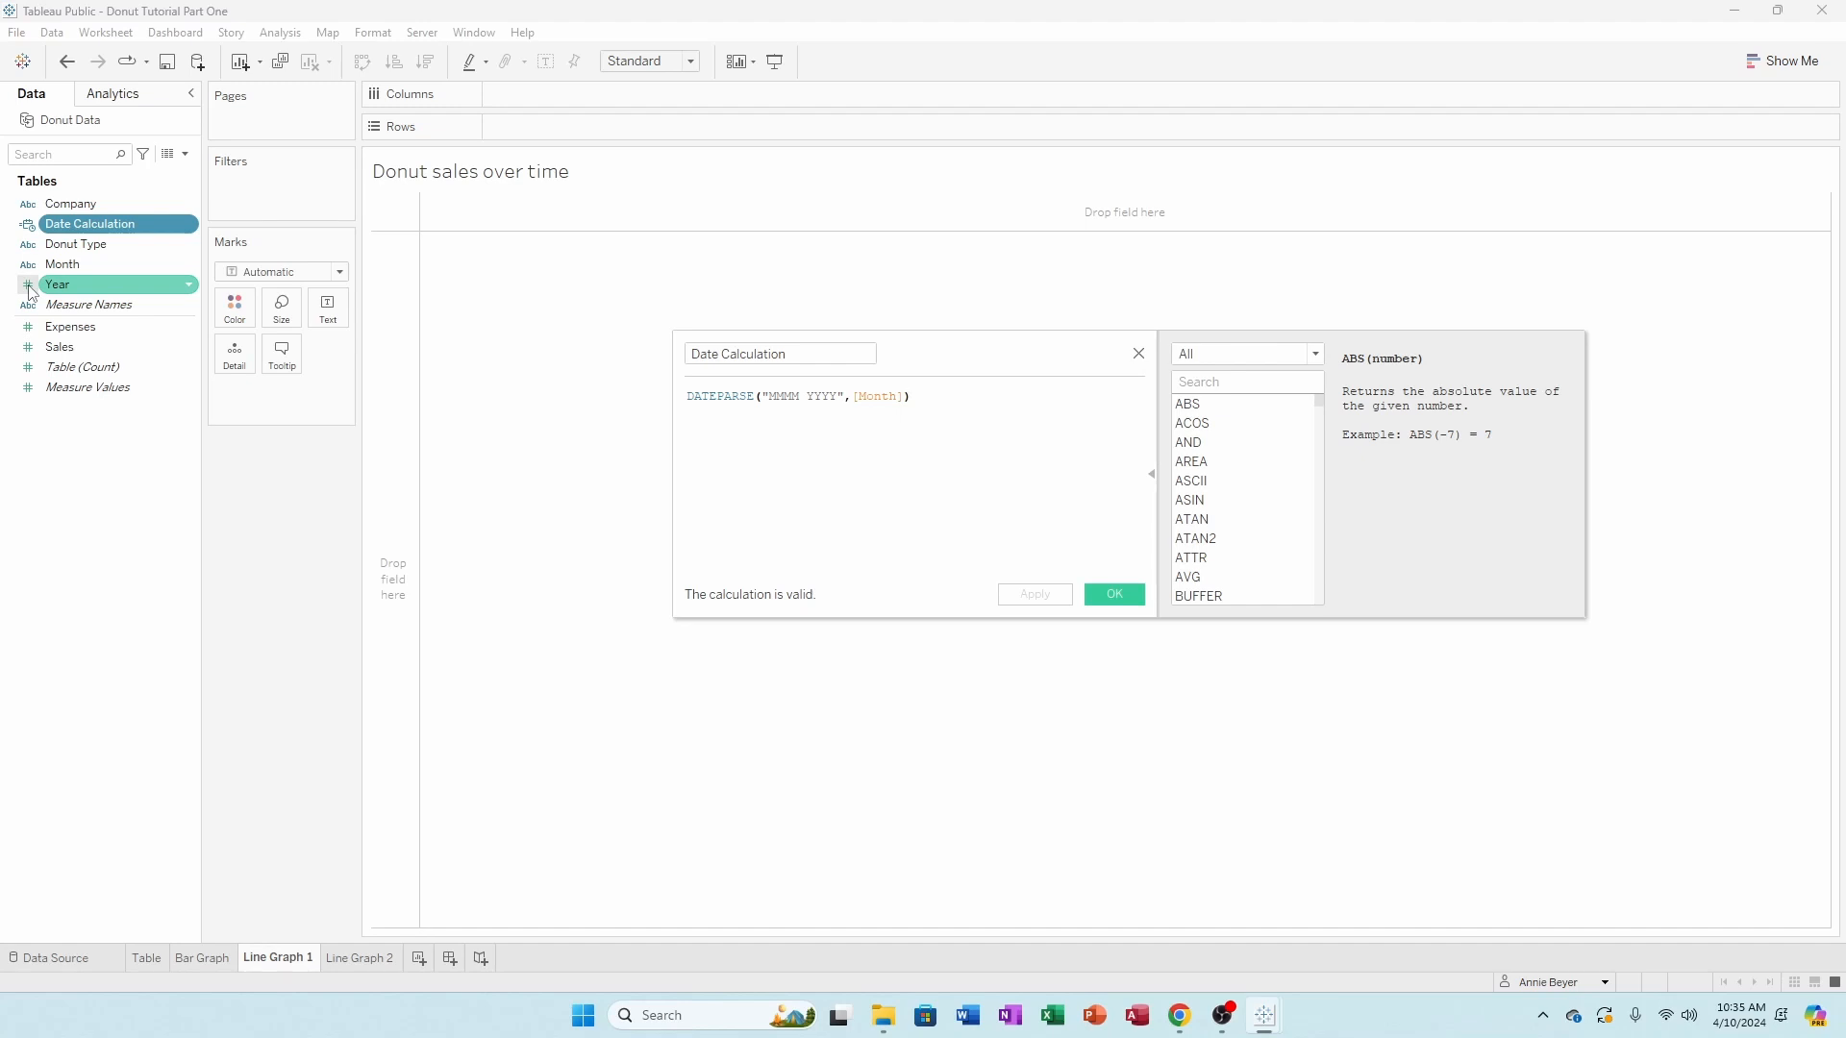
left_click_drag(59, 286, 874, 412)
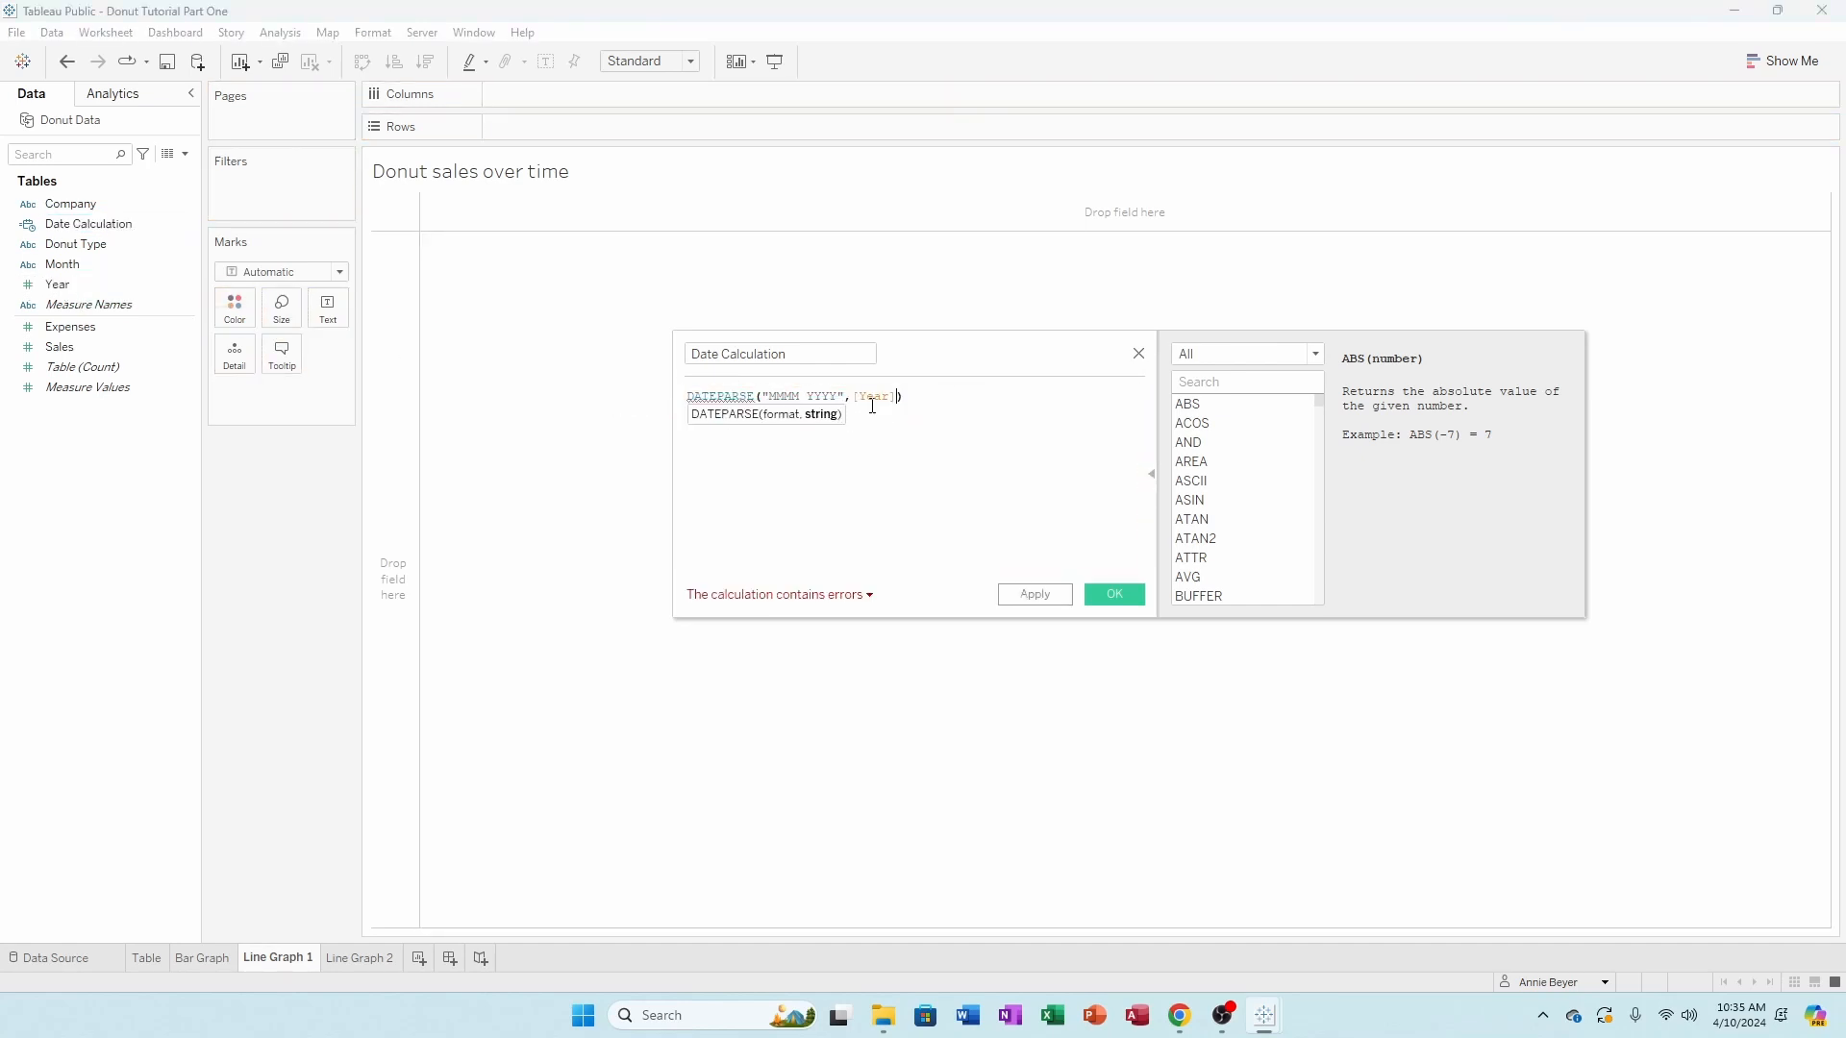
left_click(794, 598)
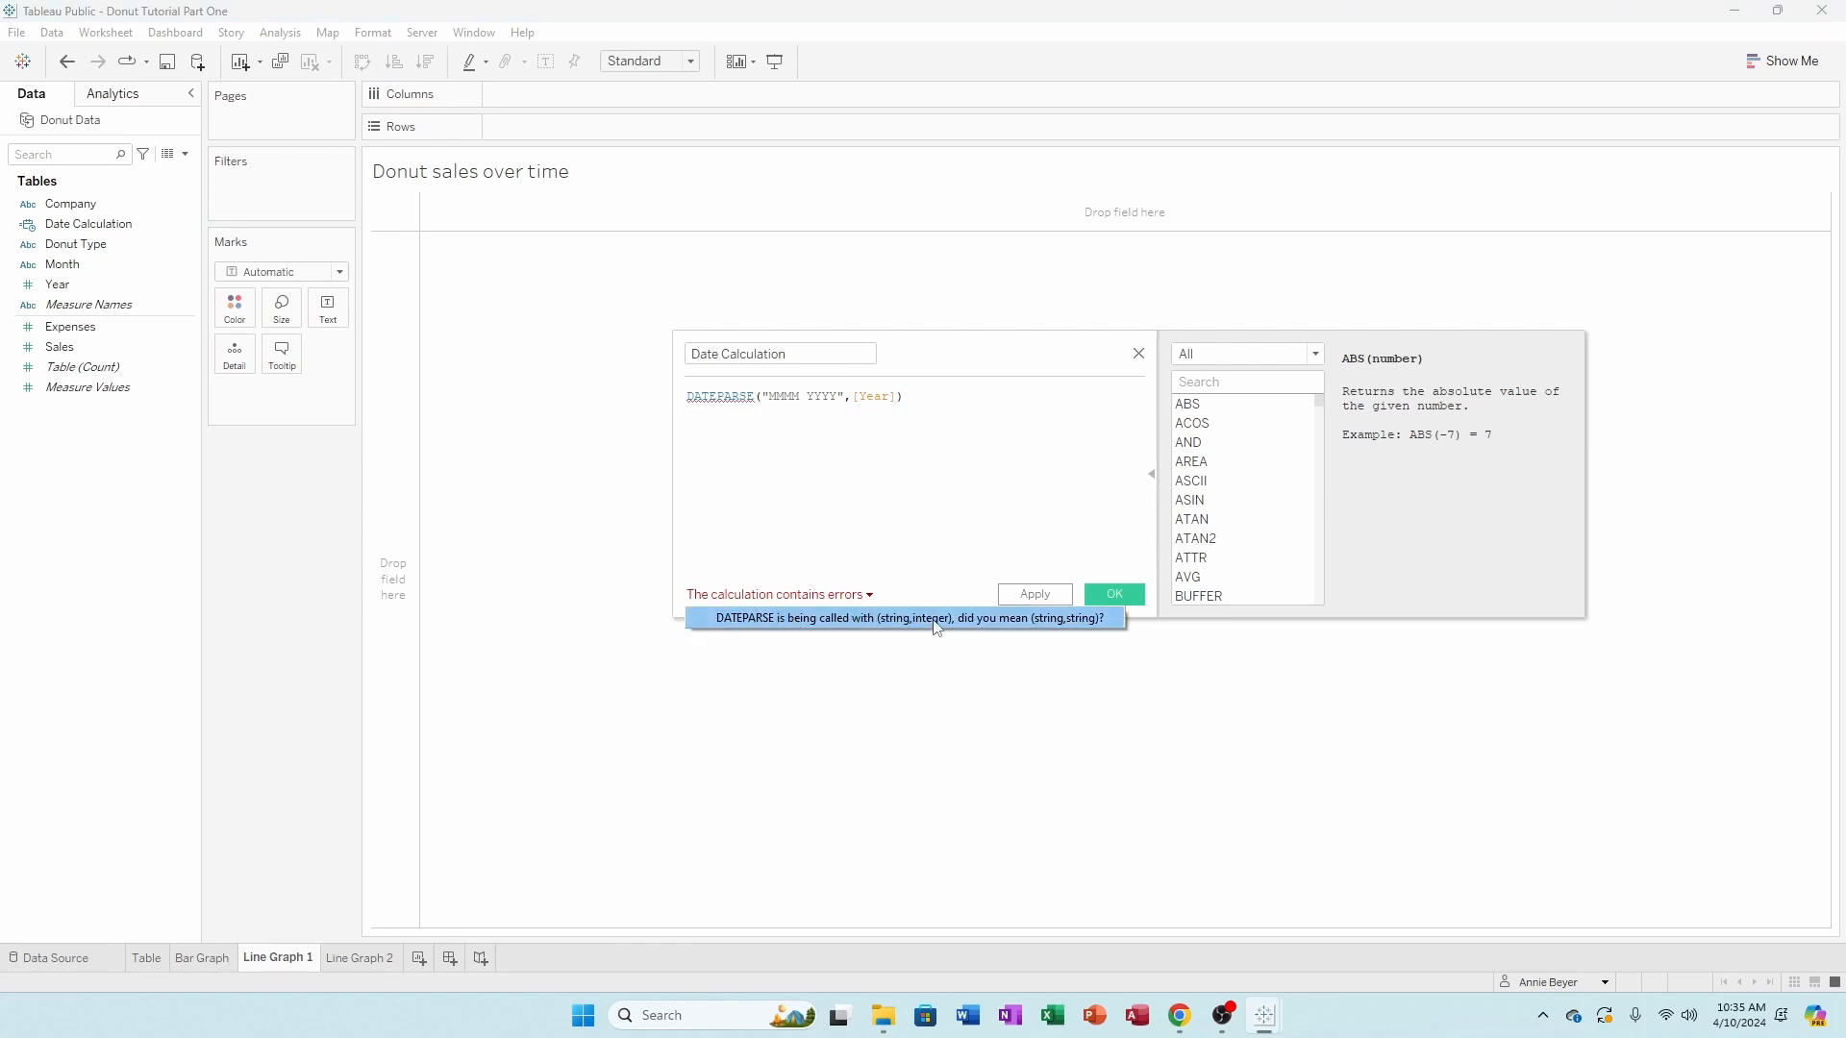
left_click(903, 517)
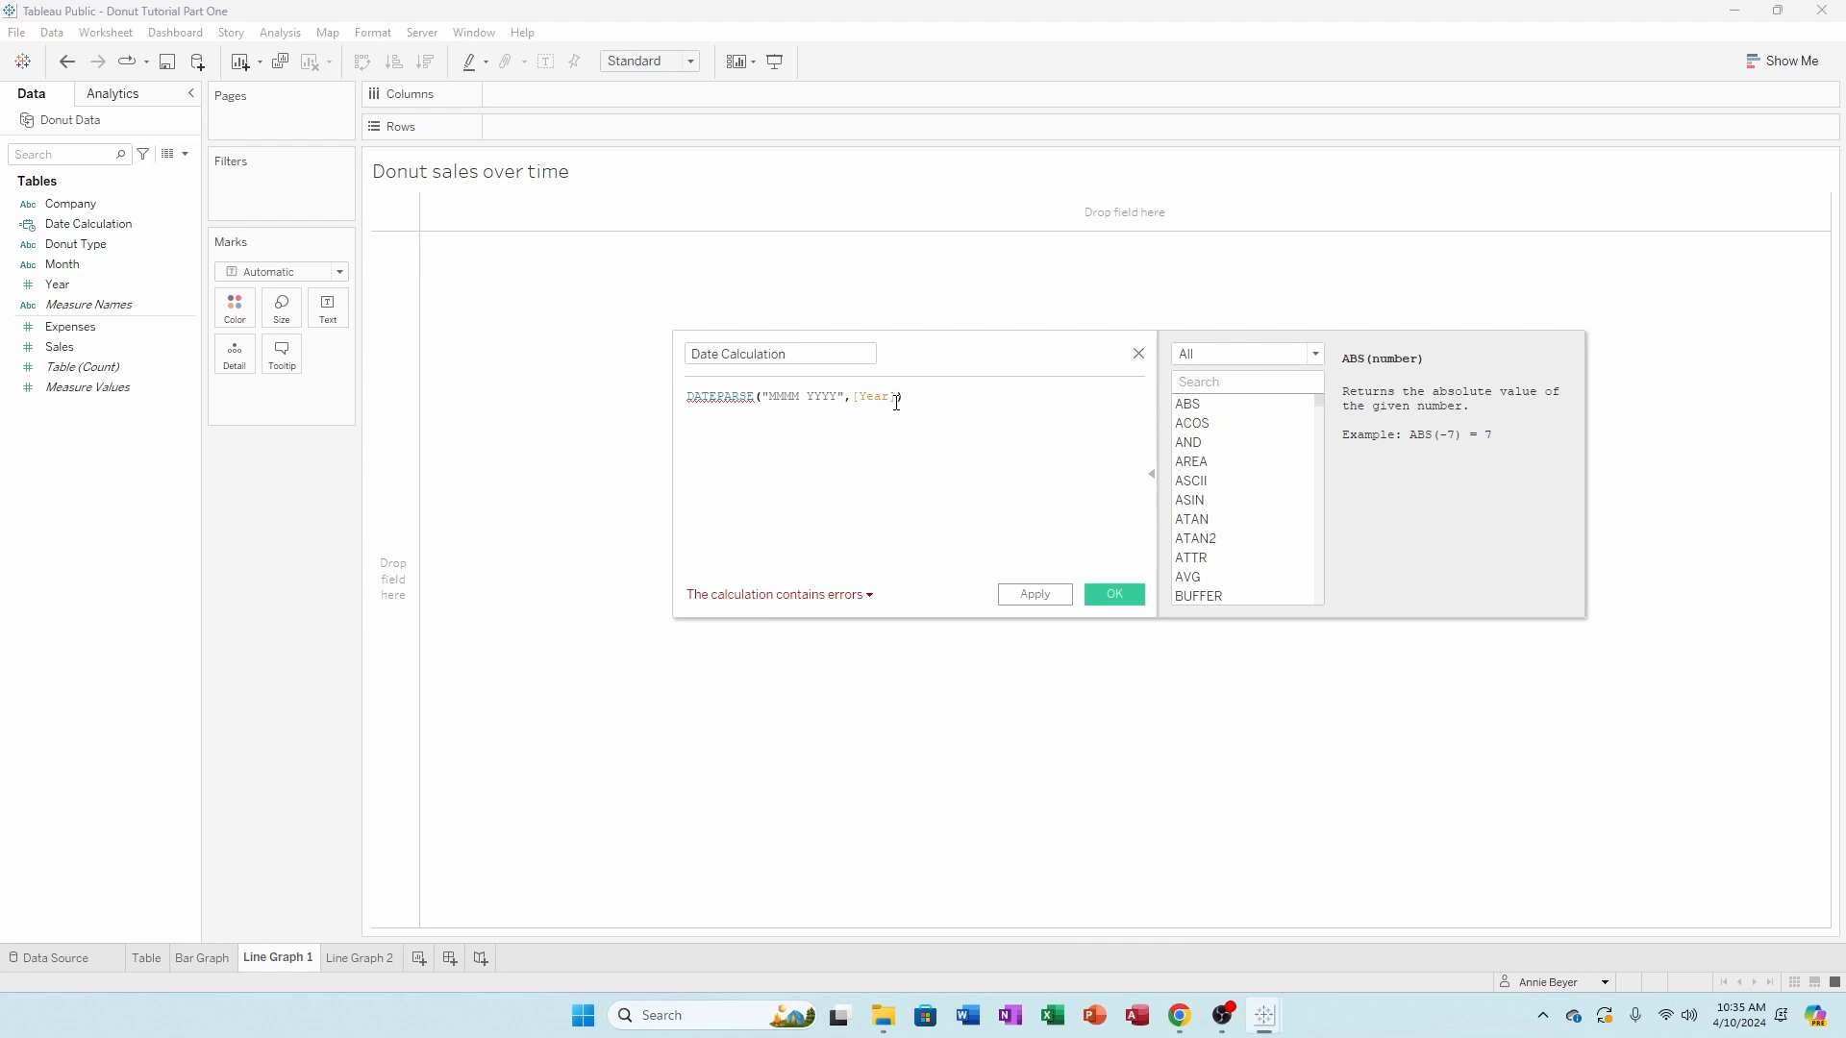
- Remove the Year field from the DATEPARSE formula, try the MONTH function in its place, and delete it again
left_click_drag(896, 402, 855, 395)
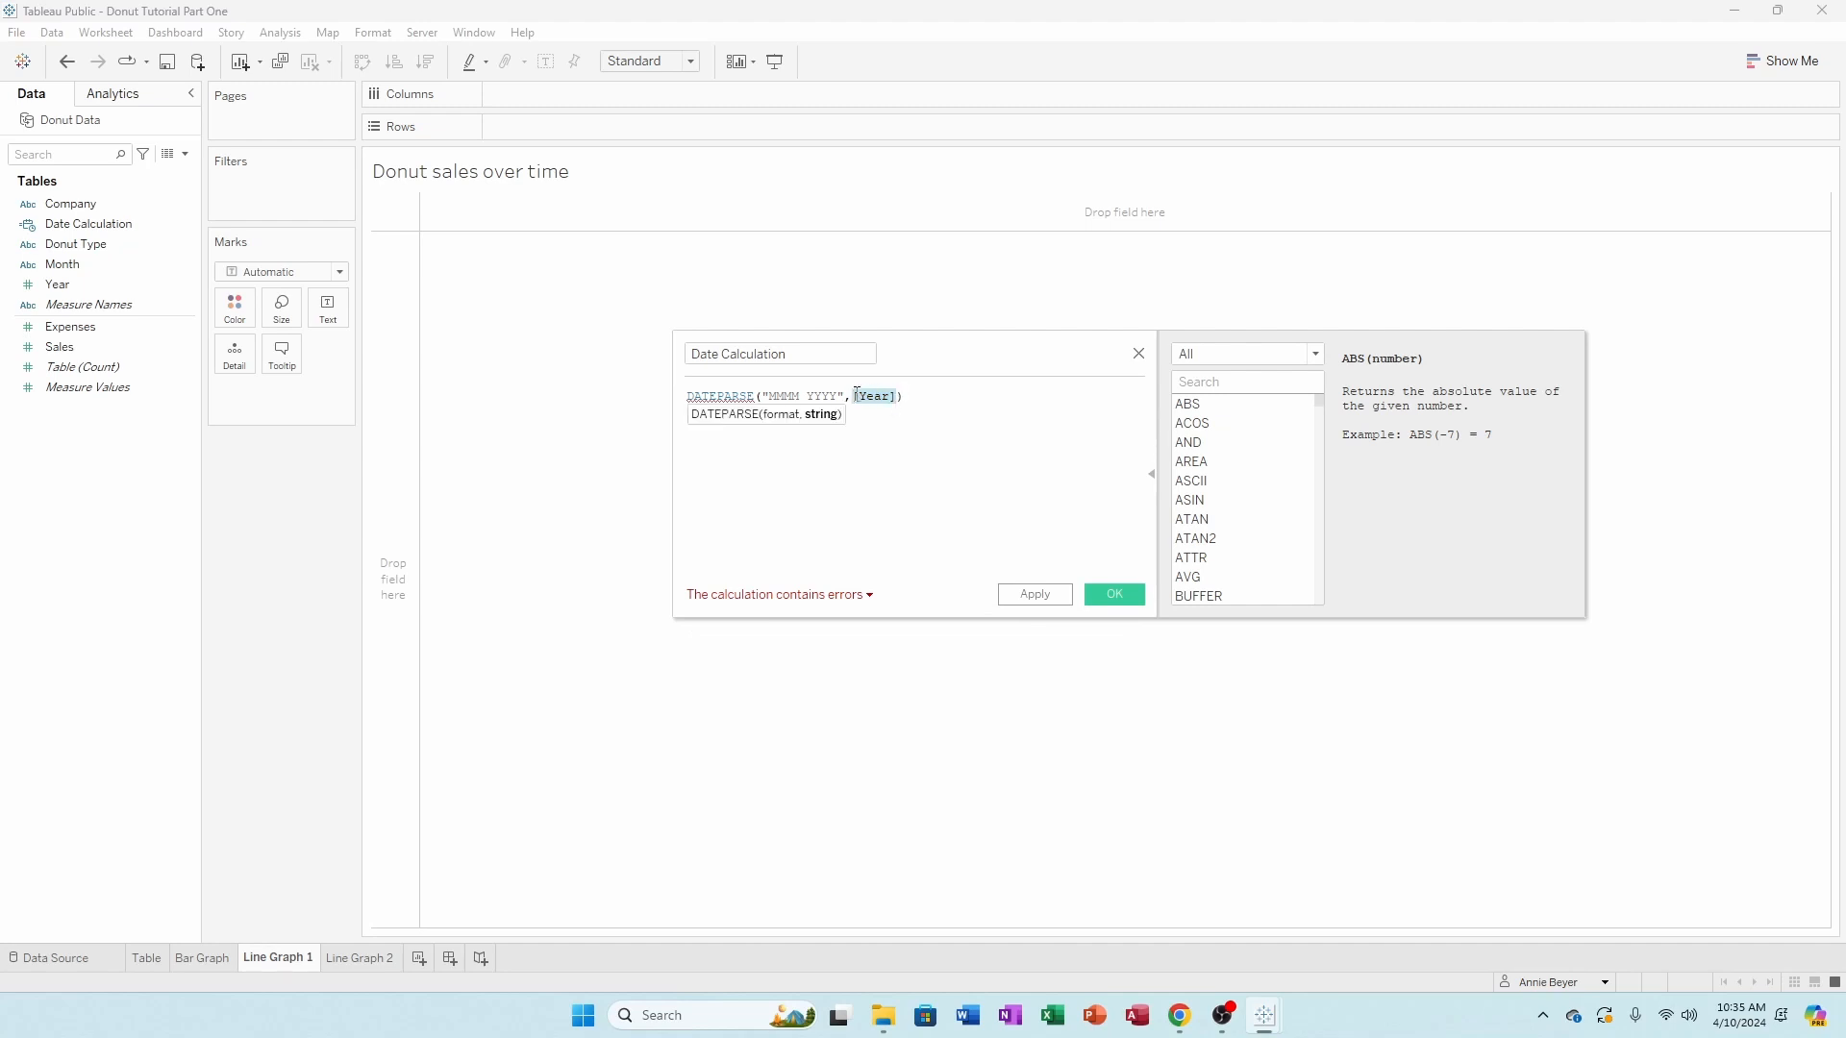
key("BackSpace")
type("MONTH")
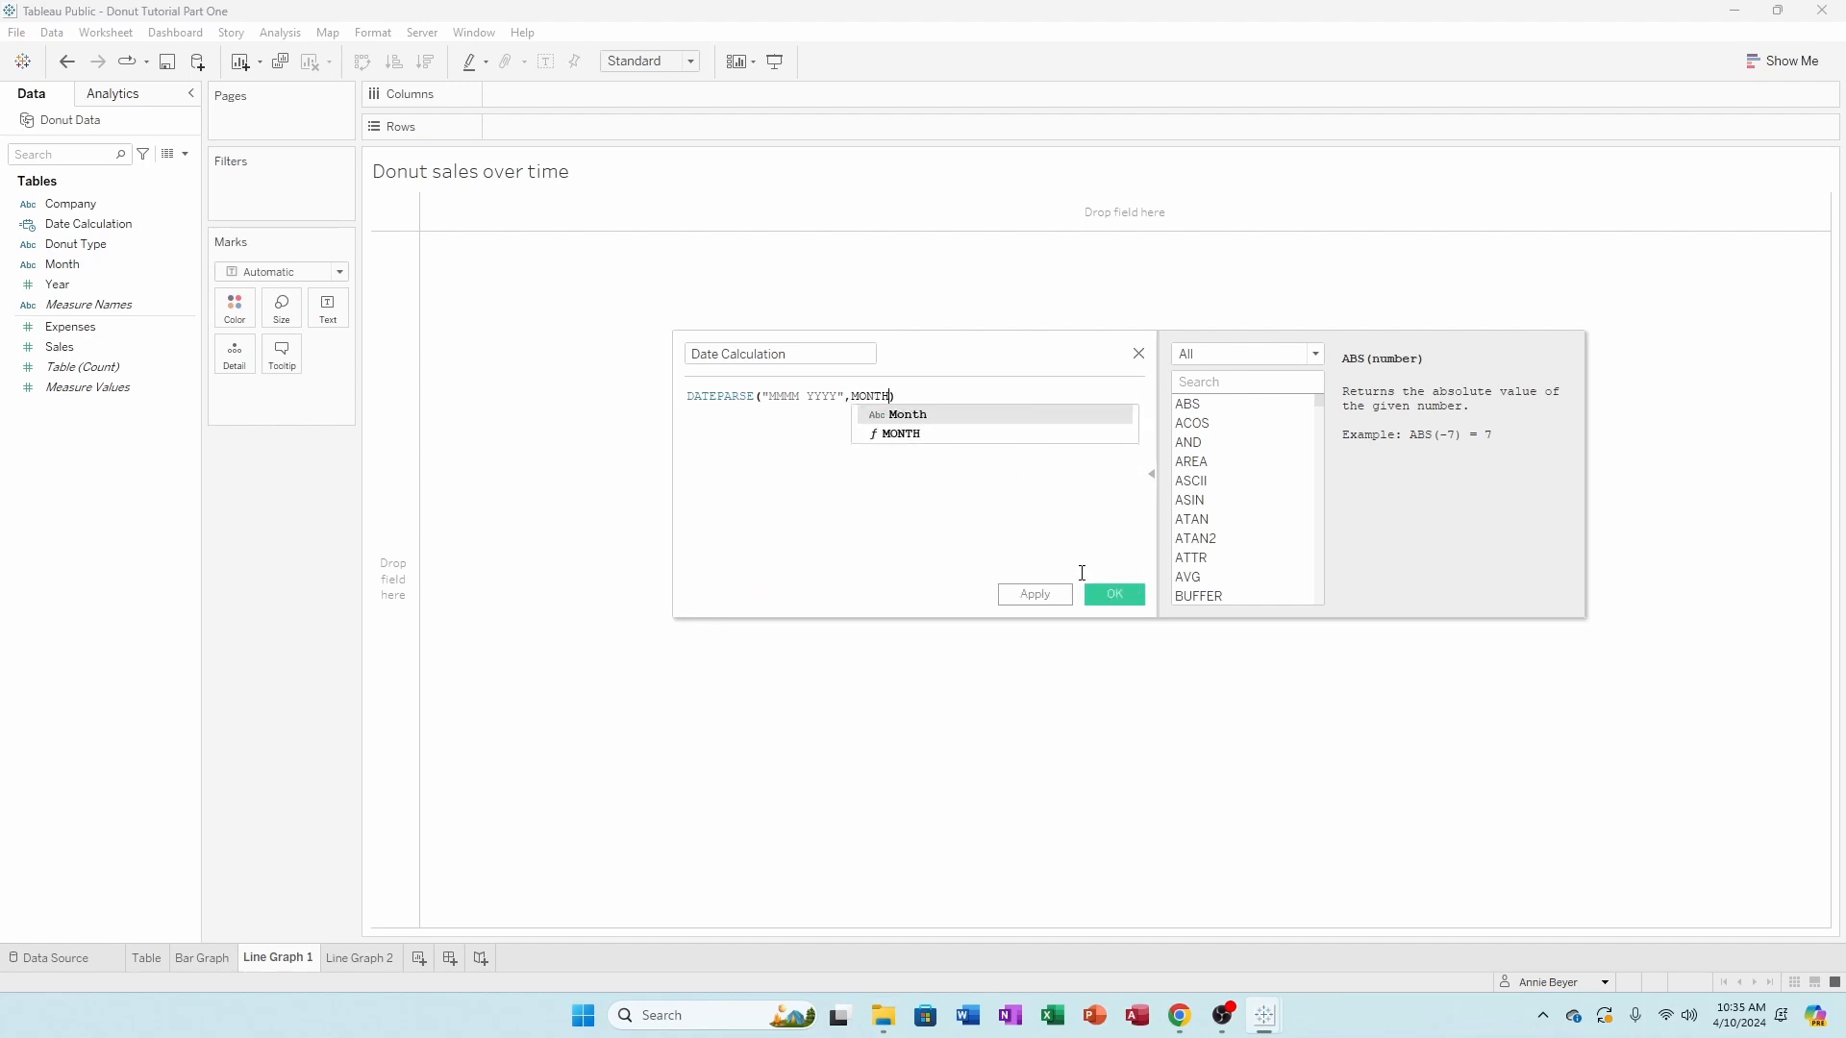
key("Down")
key("Return")
key("BackSpace")
key("BackSpace")
key("BackSpace")
key("BackSpace")
key("BackSpace")
key("BackSpace")
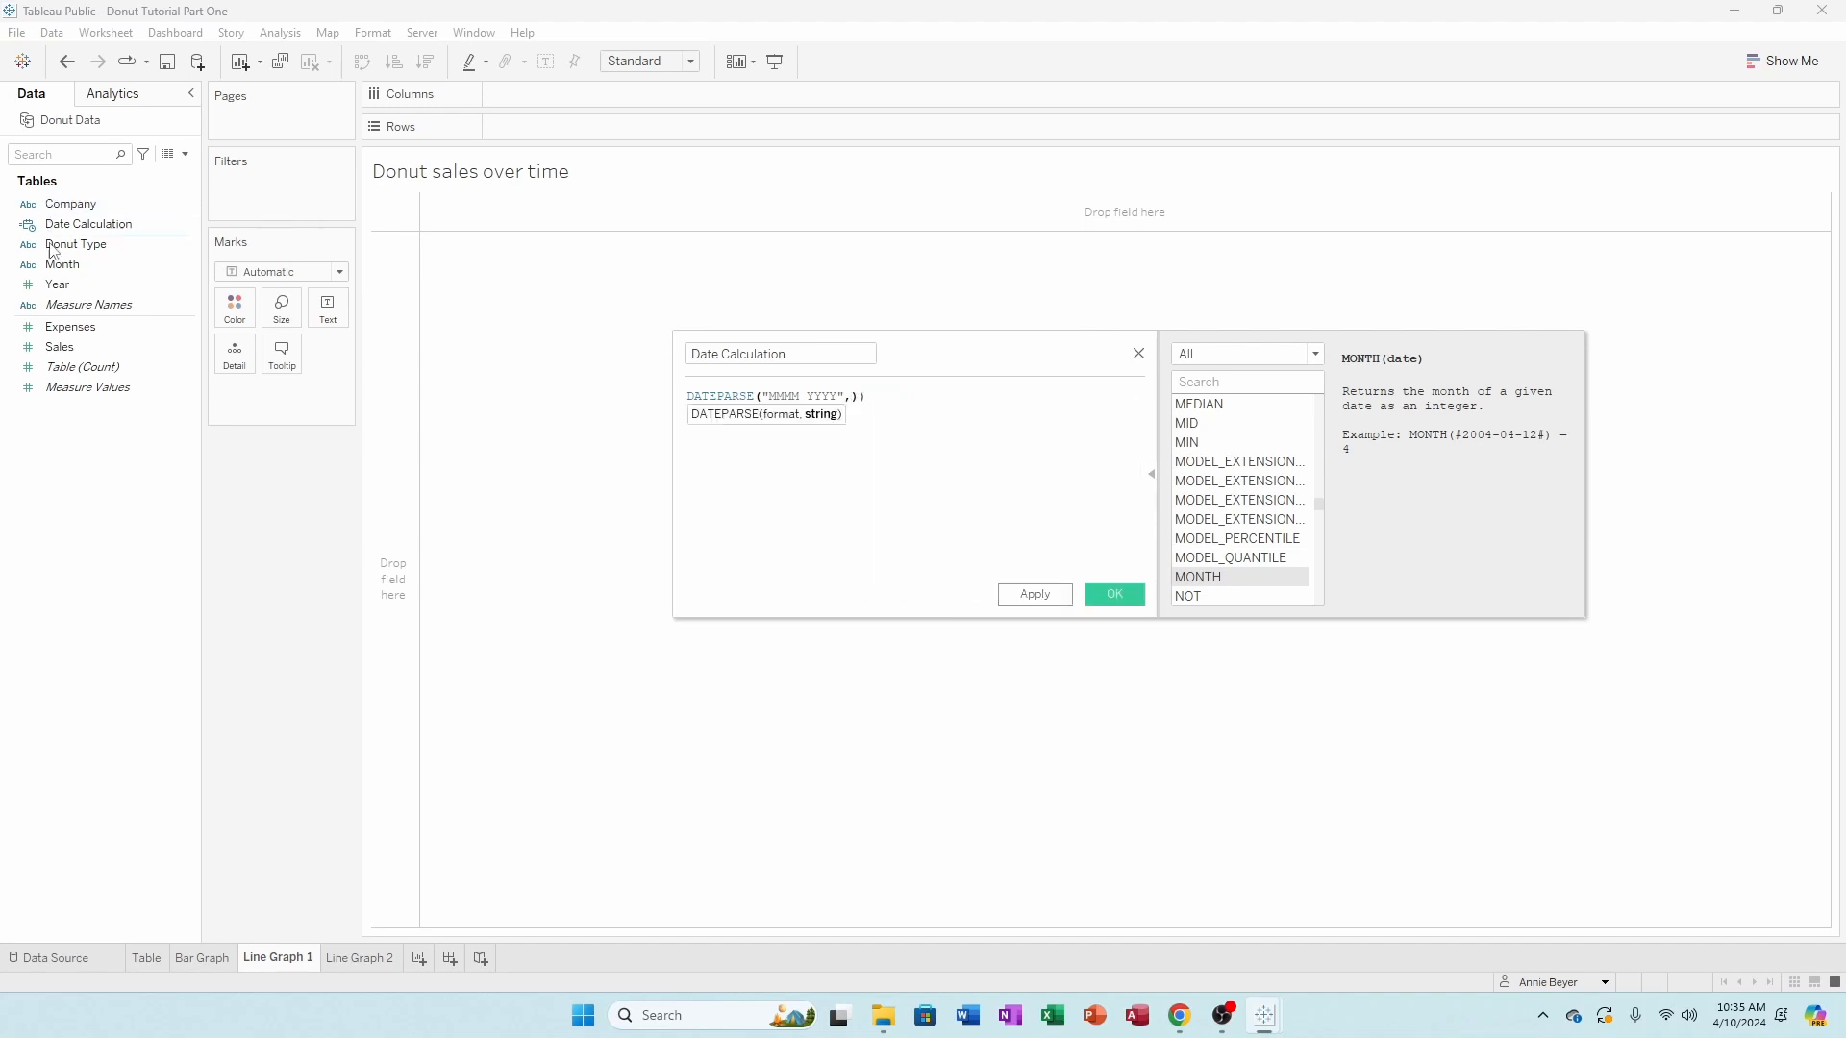
- Put the Month field back as the DATEPARSE string argument, remove the extra closing parenthesis, and save the calculation
left_click_drag(62, 264, 855, 412)
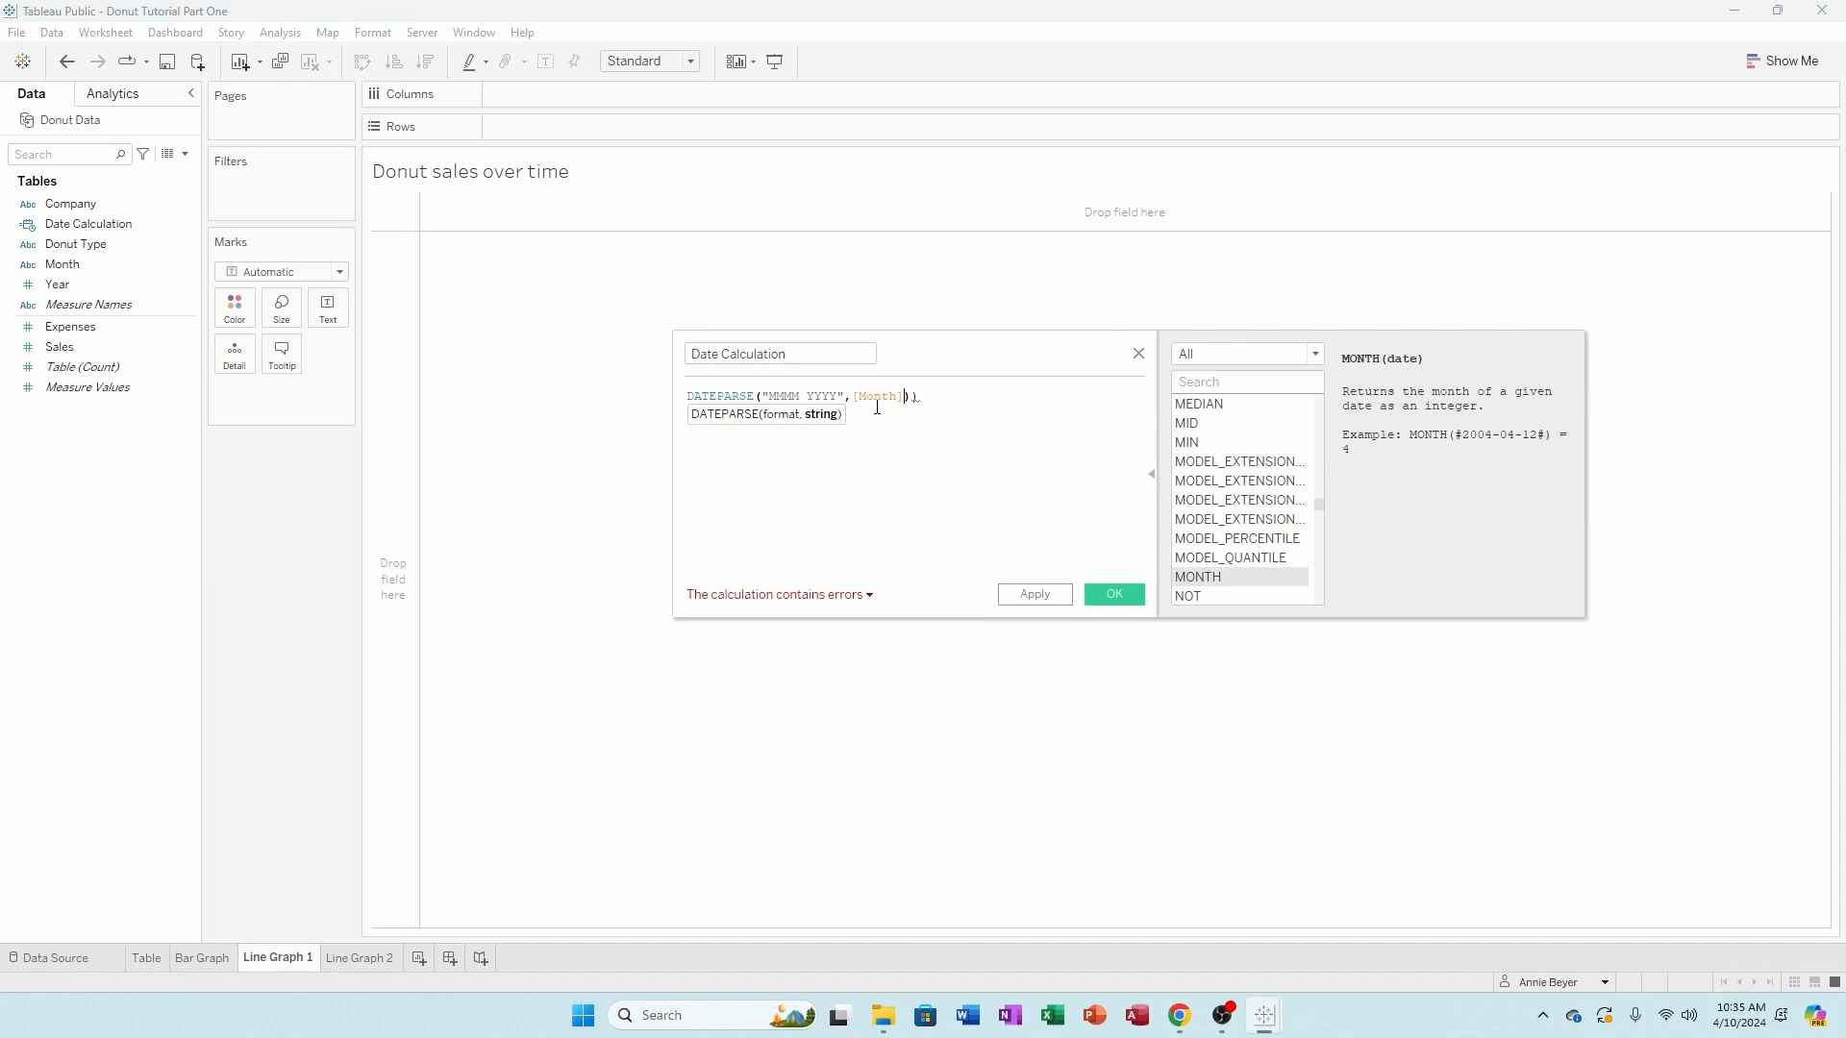
key("Delete")
left_click(1115, 601)
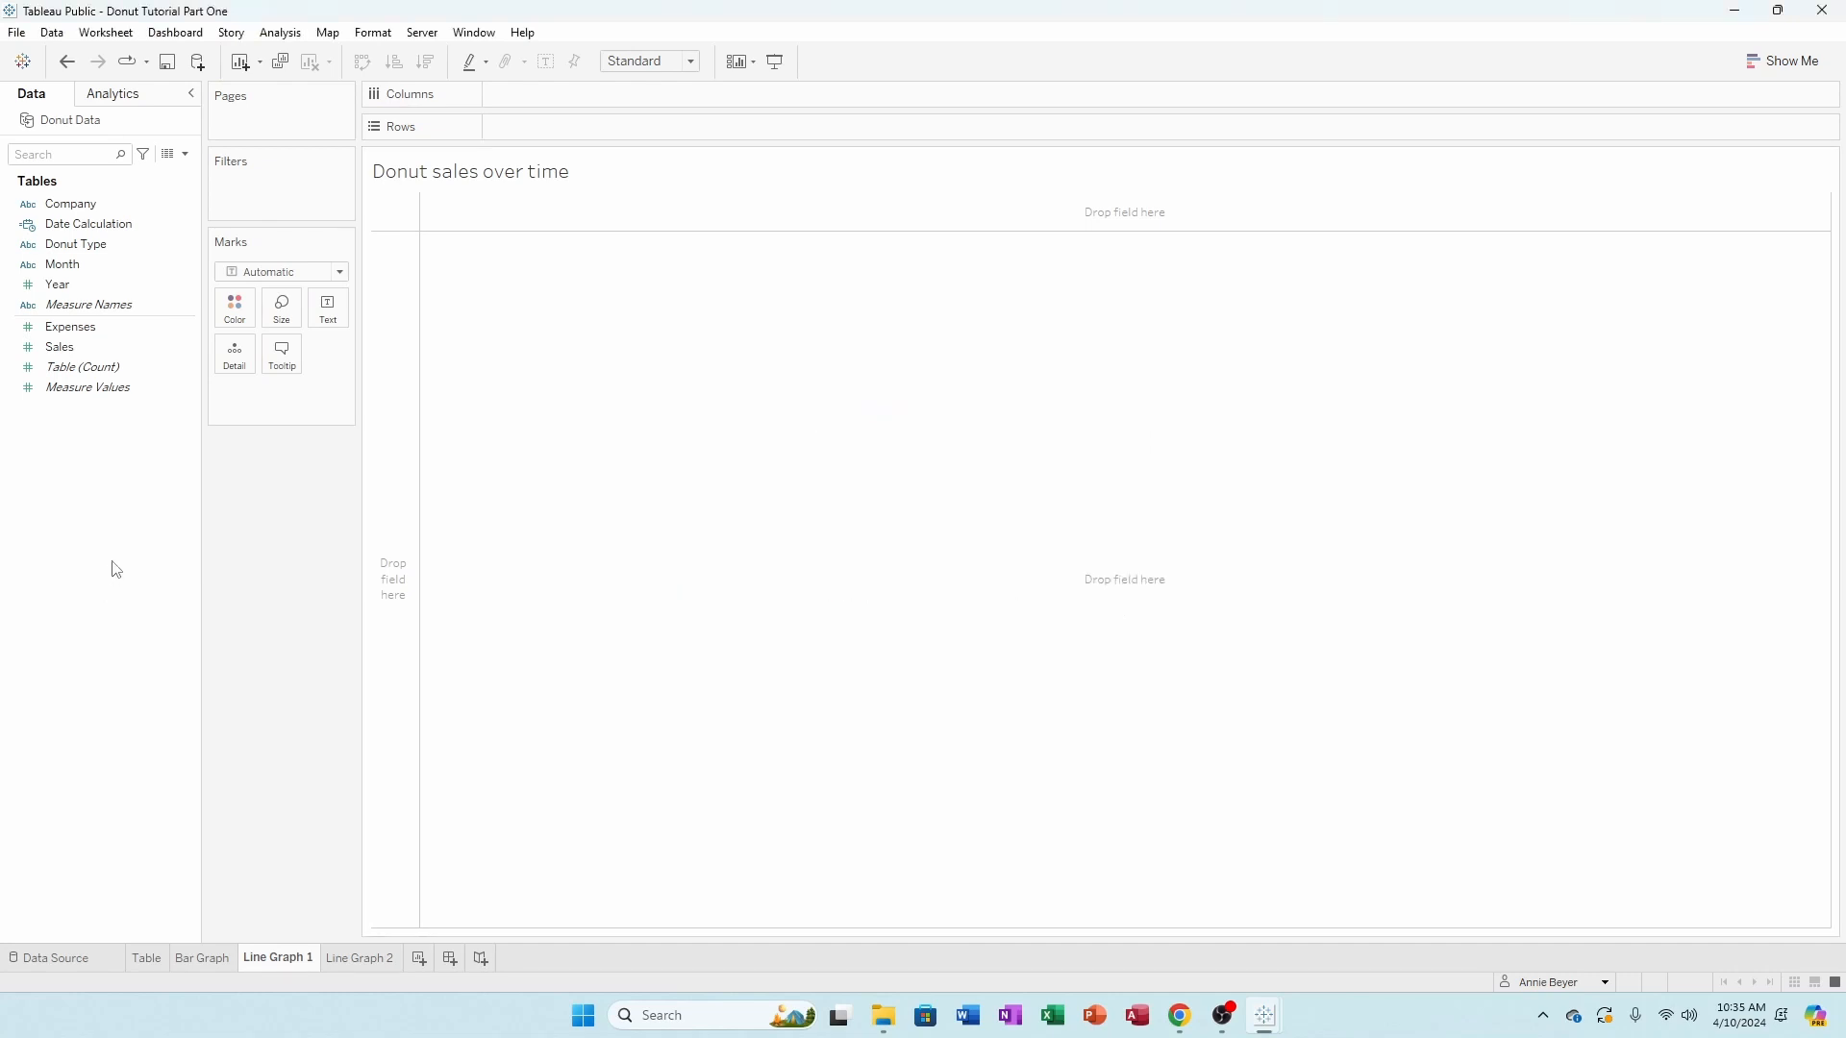
- Duplicate the Year field in the data source's field list
left_click(86, 288)
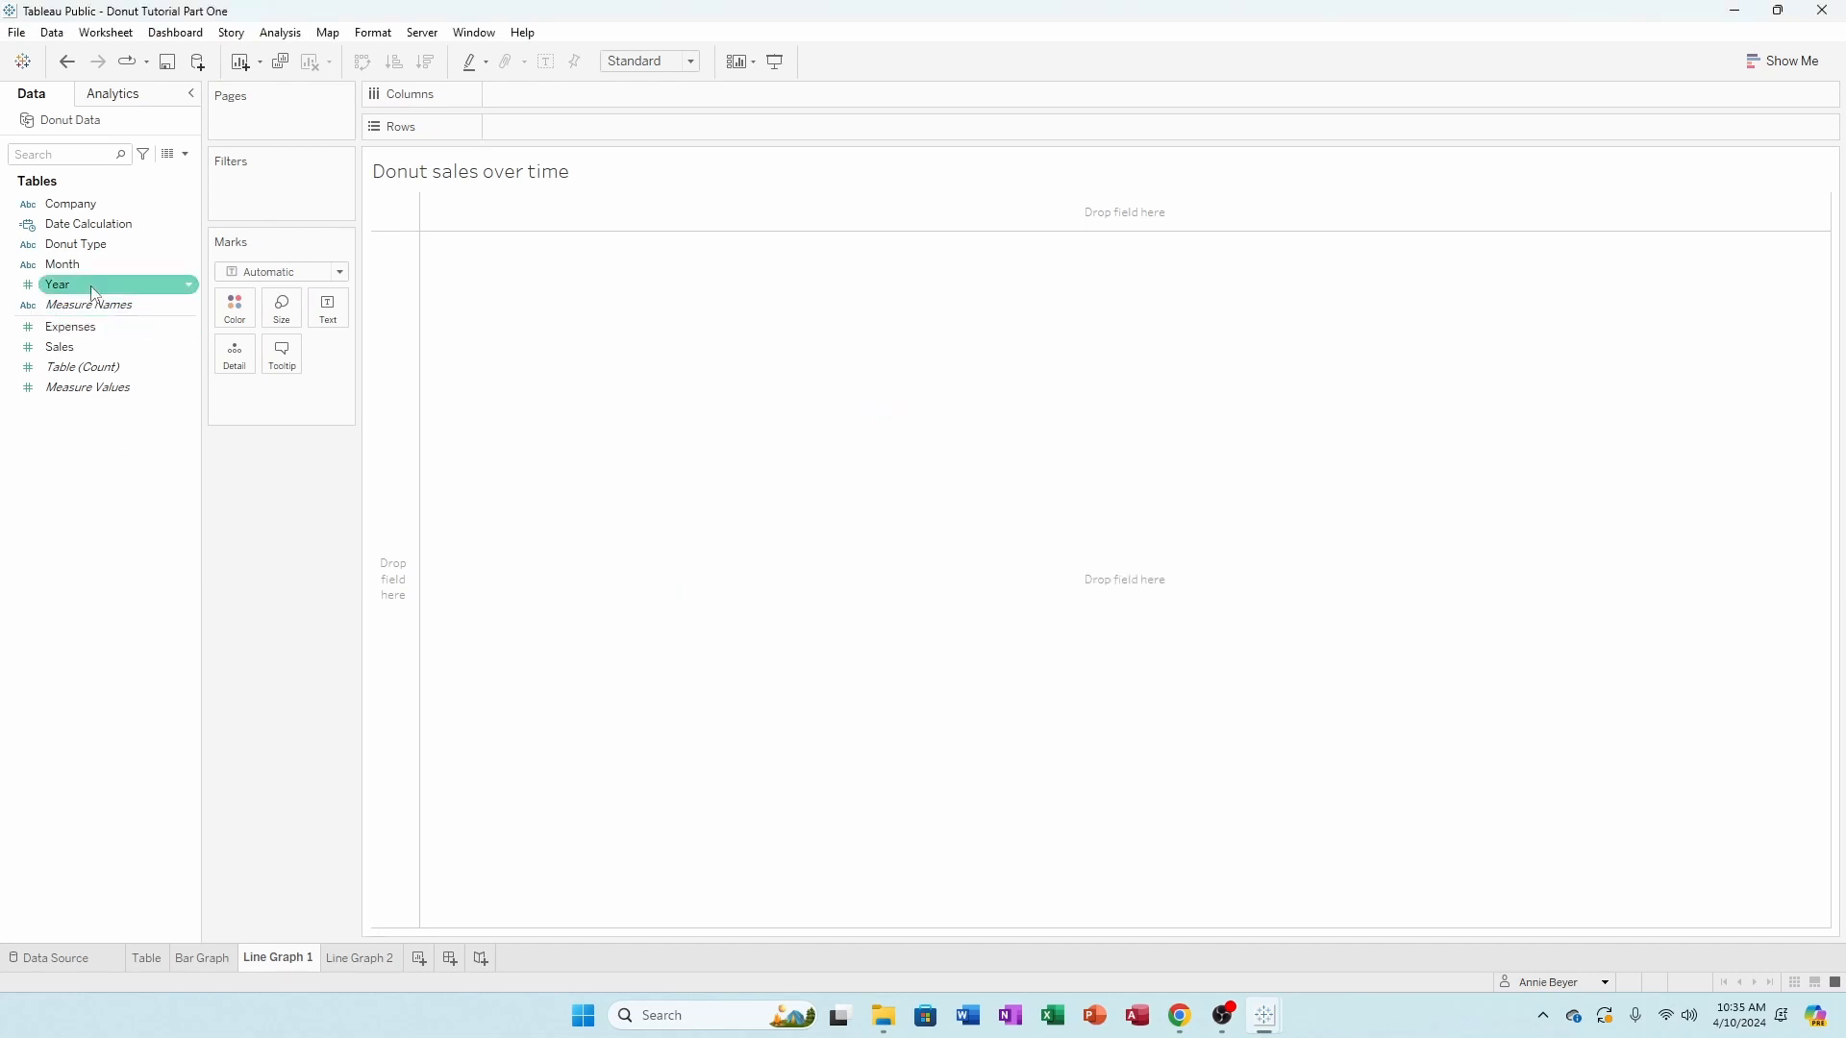
left_click(34, 268)
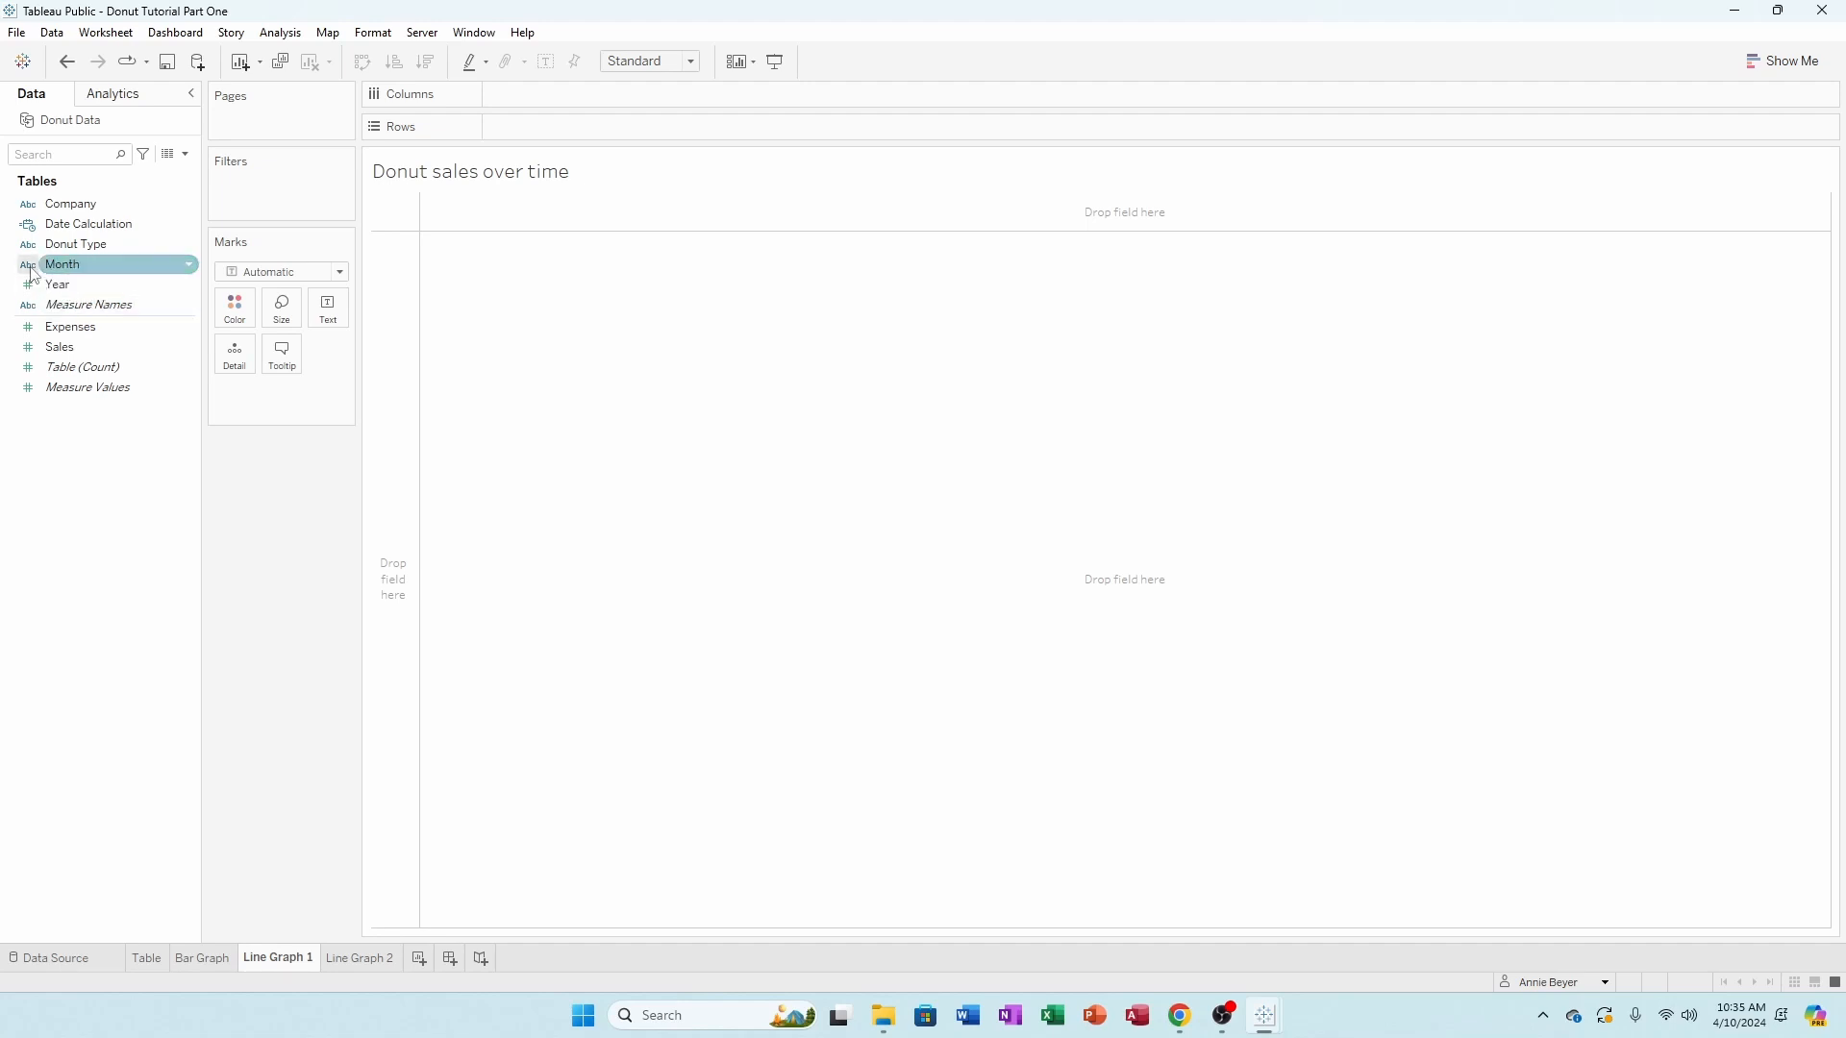
left_click(55, 289)
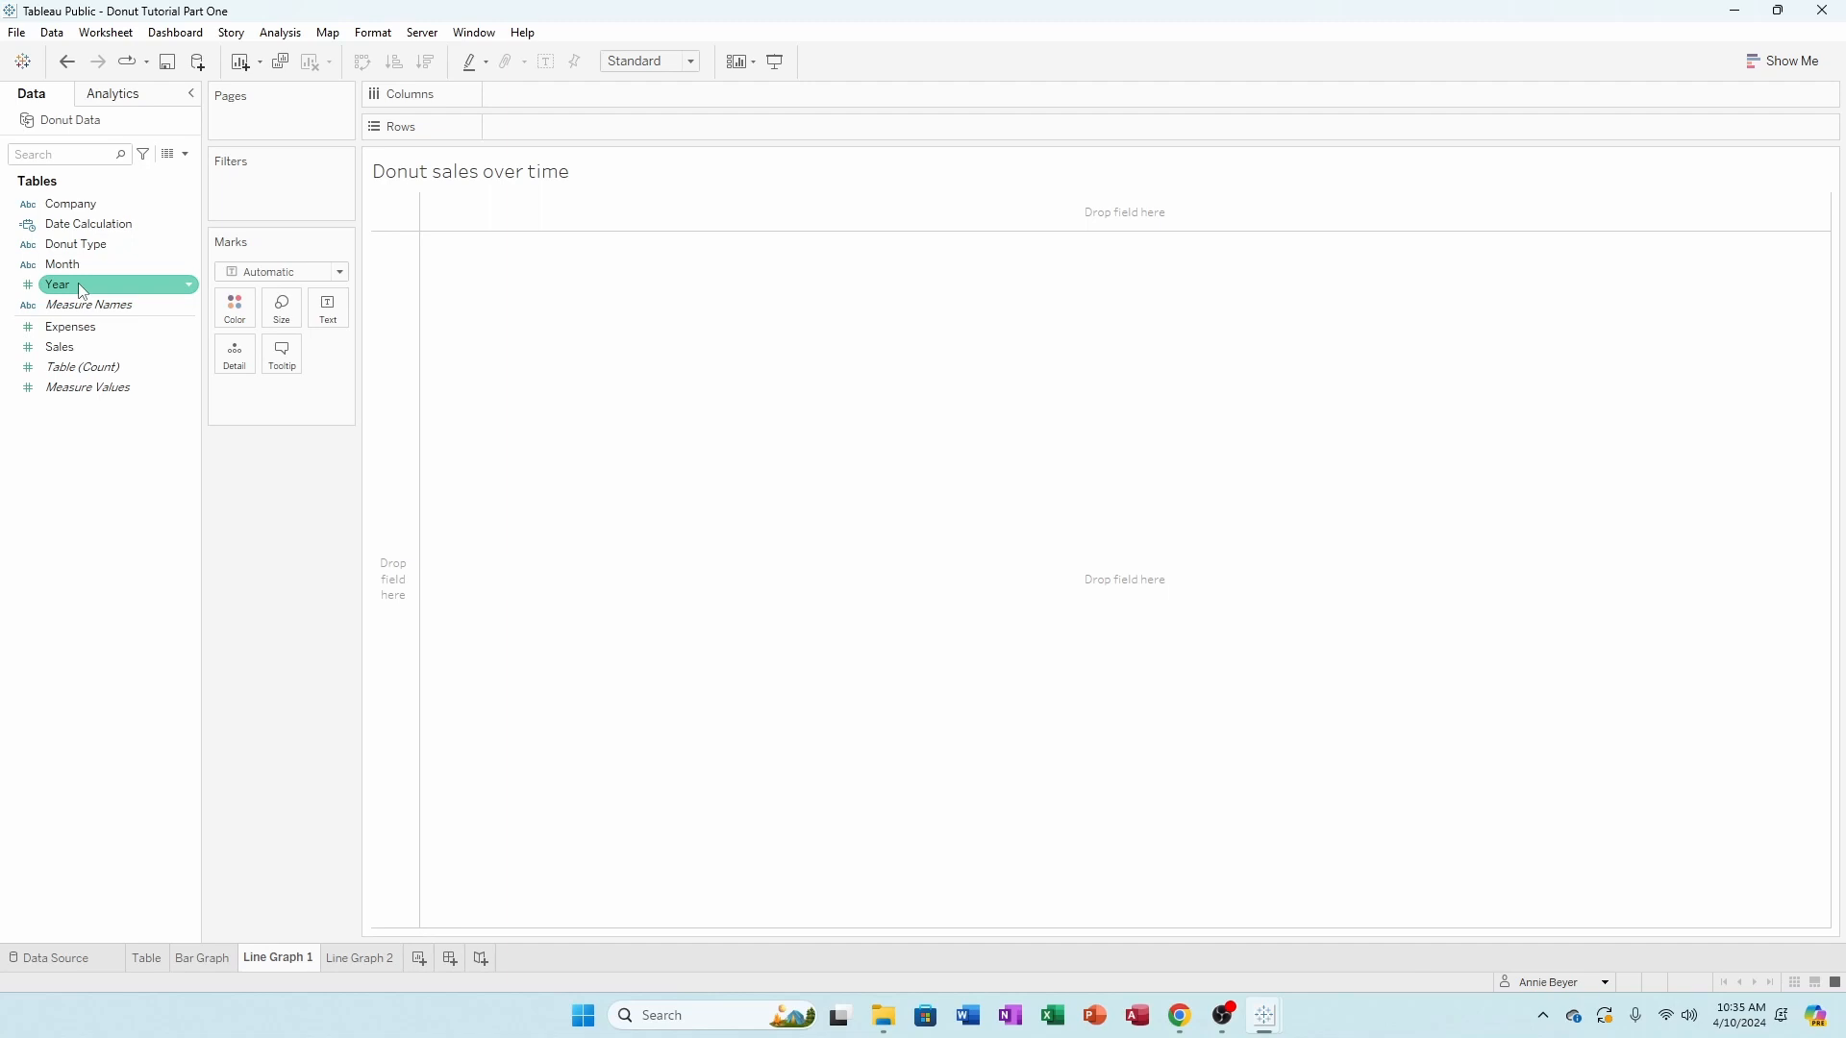
right_click(82, 292)
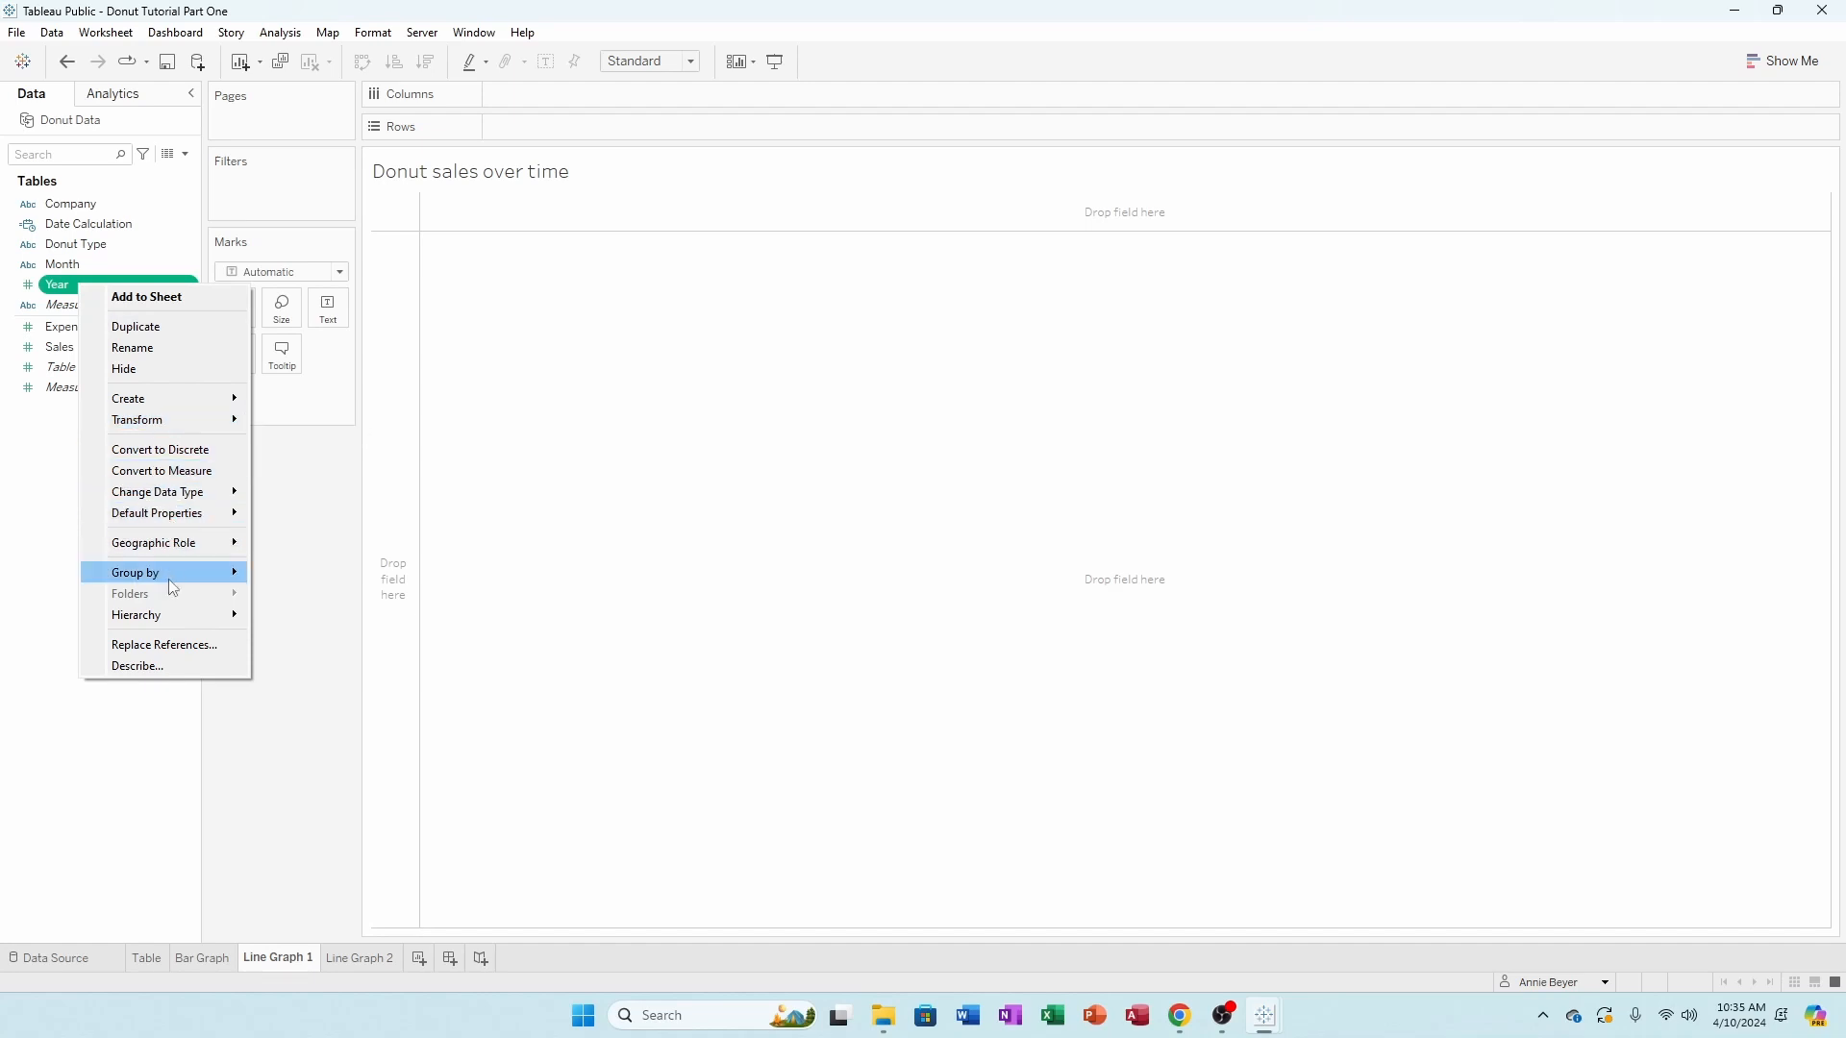
left_click(151, 328)
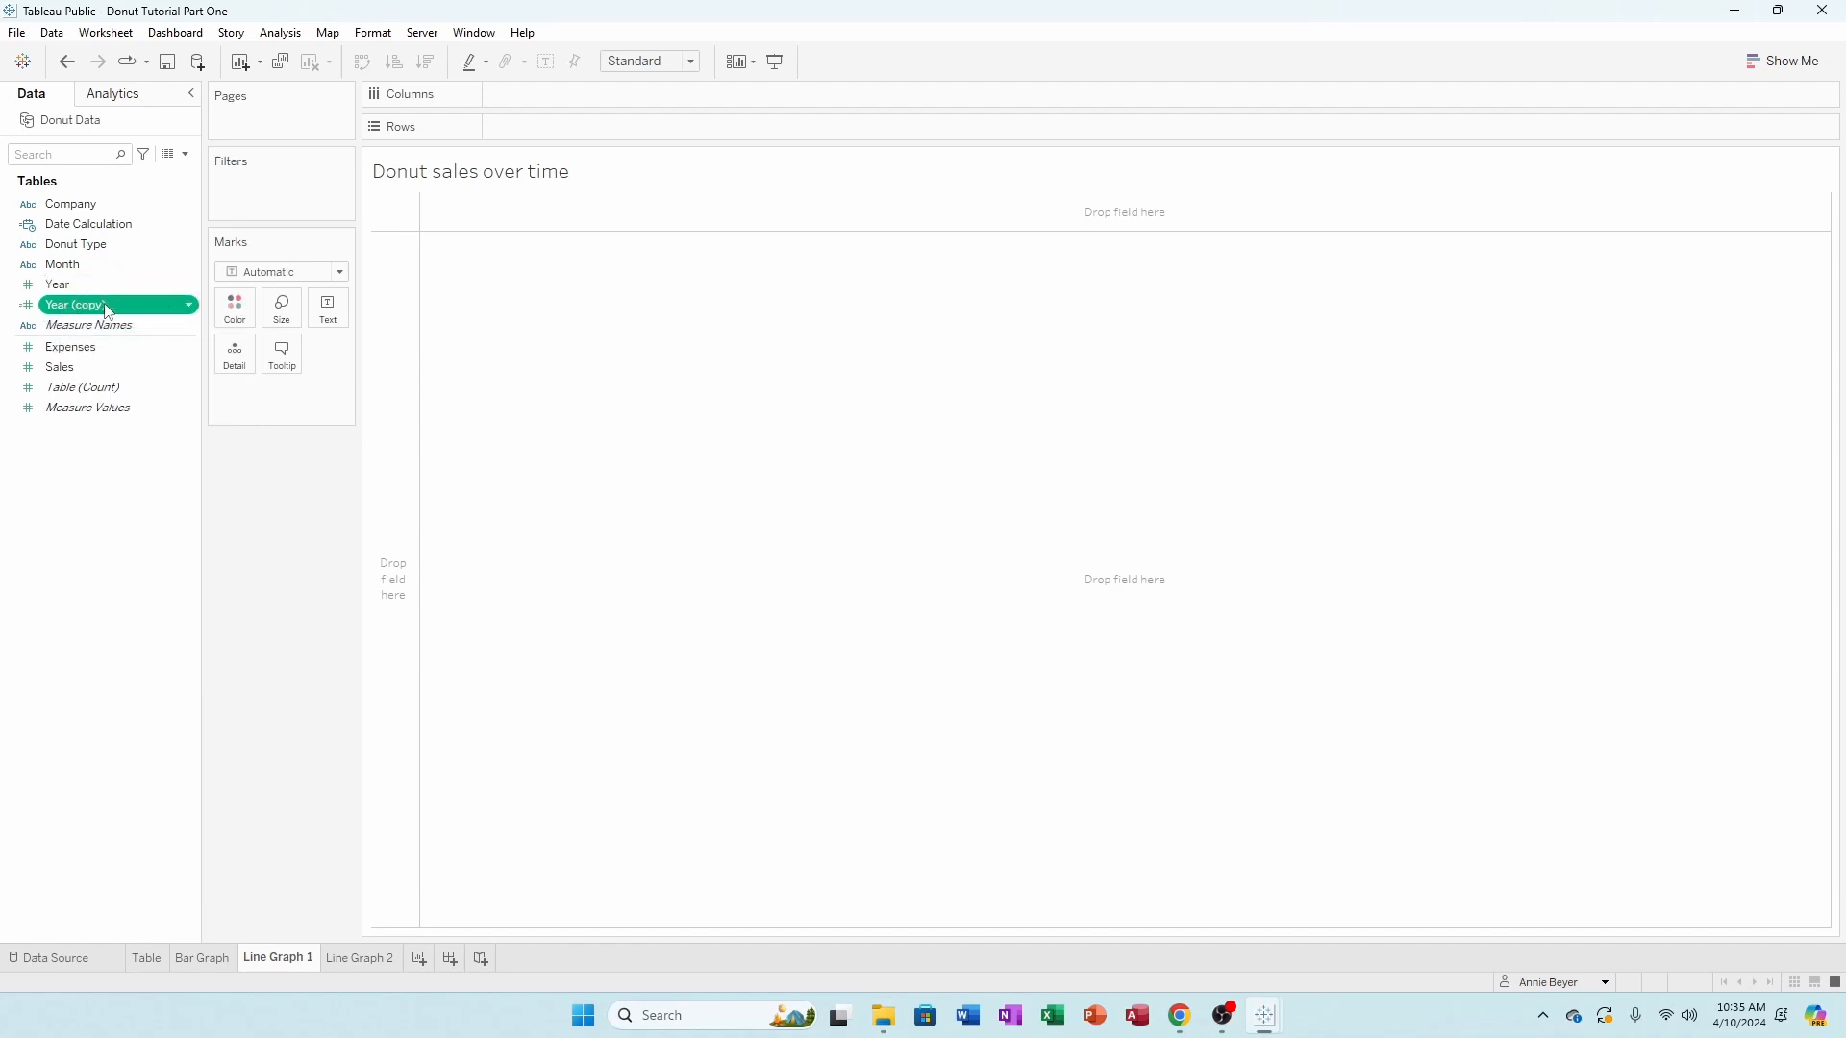
- Convert the duplicated Year field to discrete and change its data type to String
left_click(189, 306)
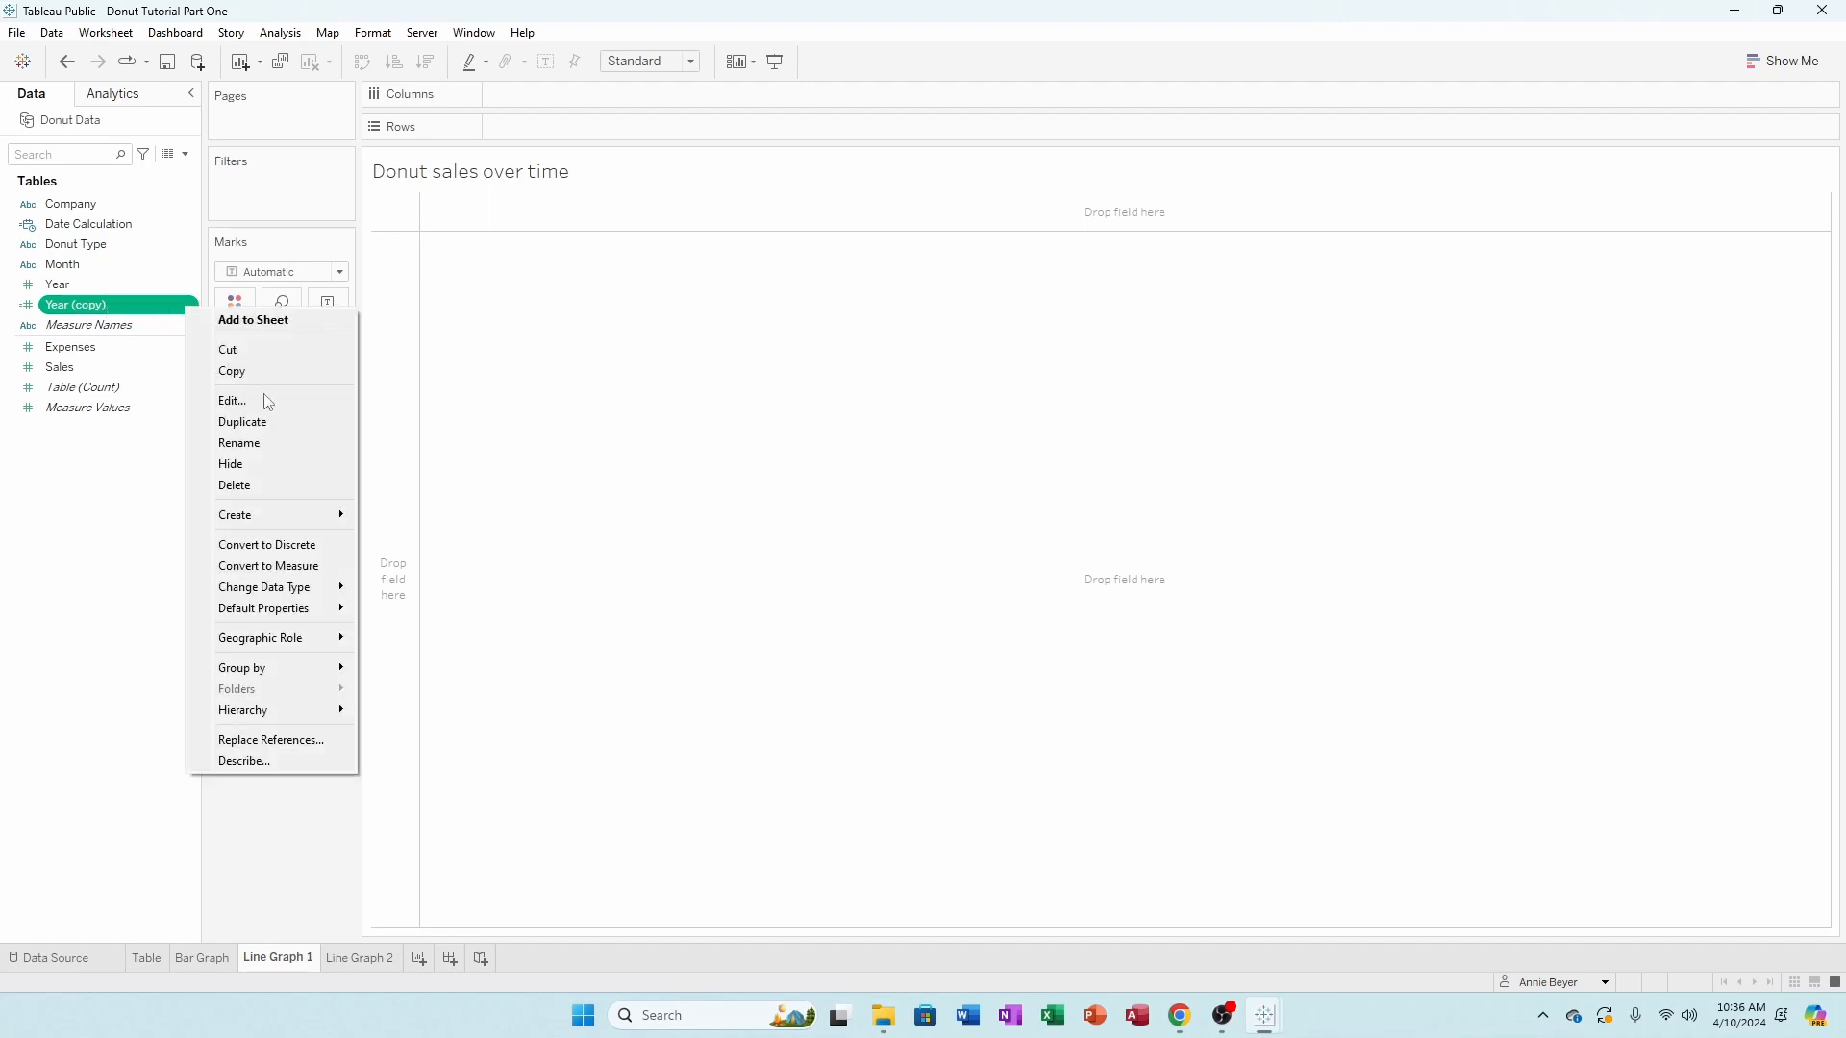
left_click(293, 545)
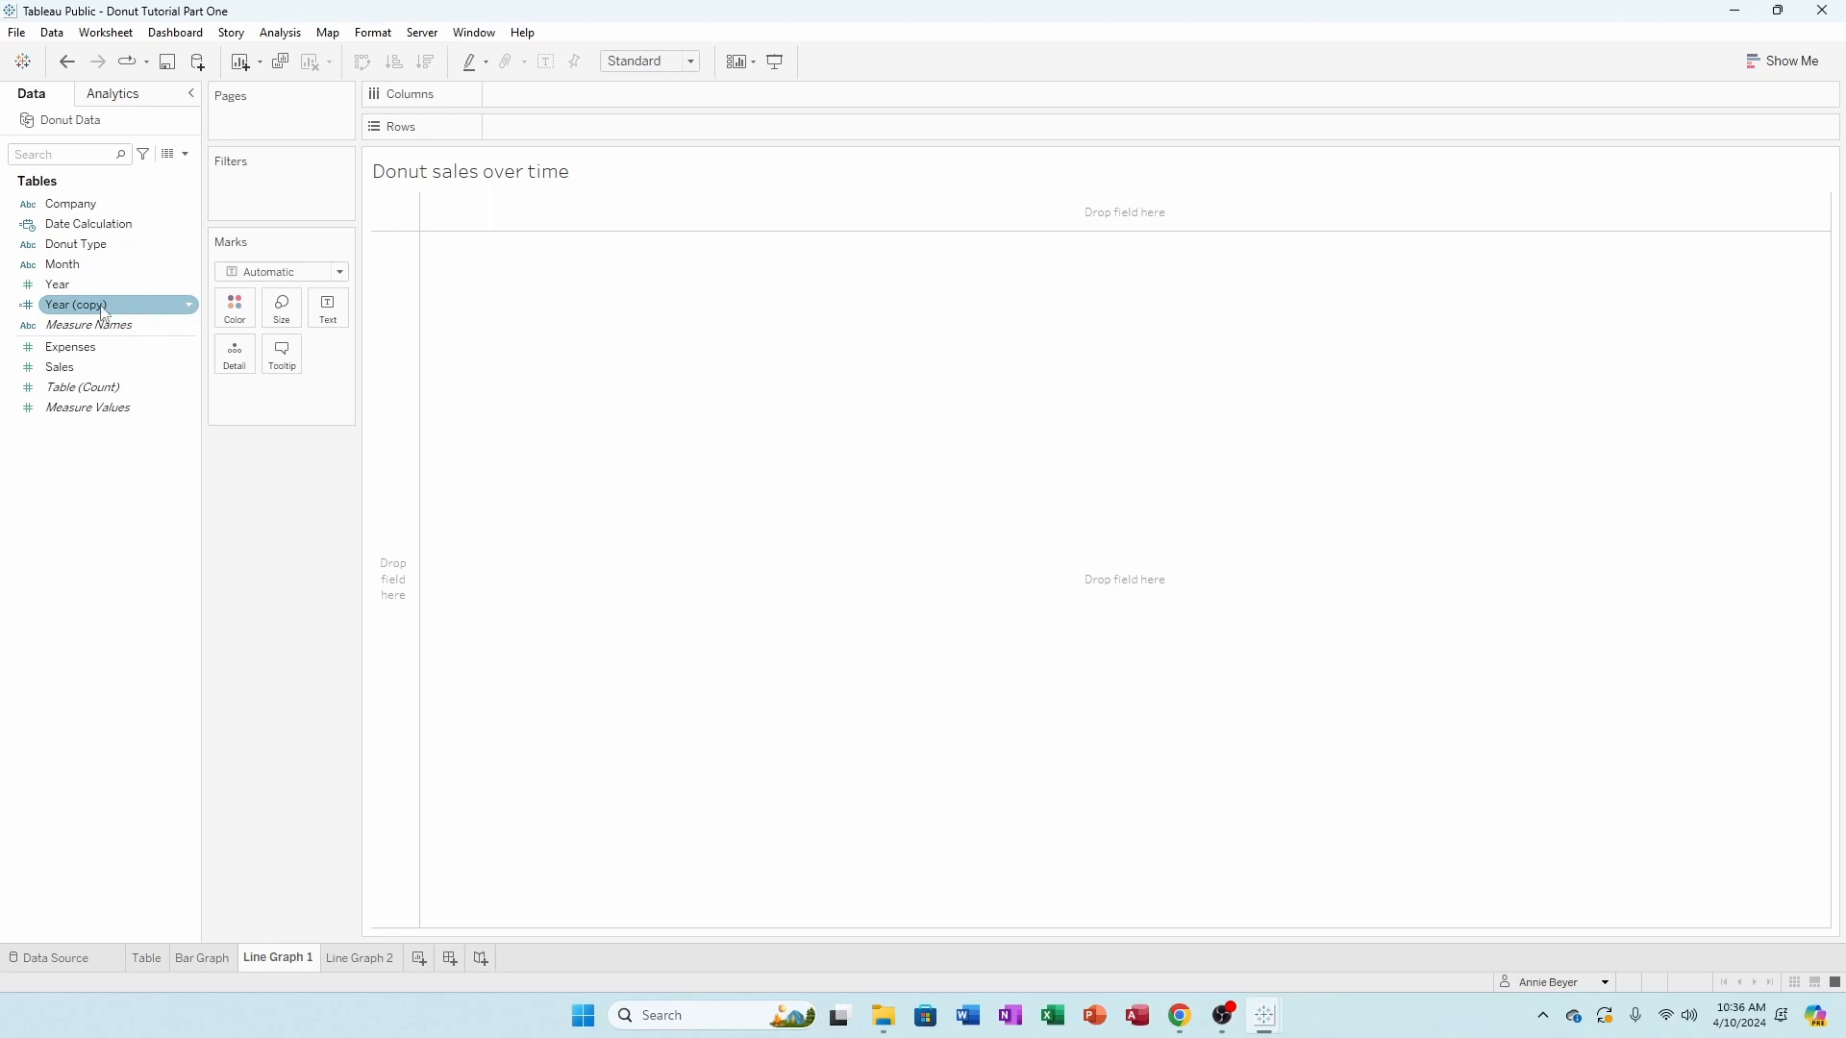
left_click(28, 306)
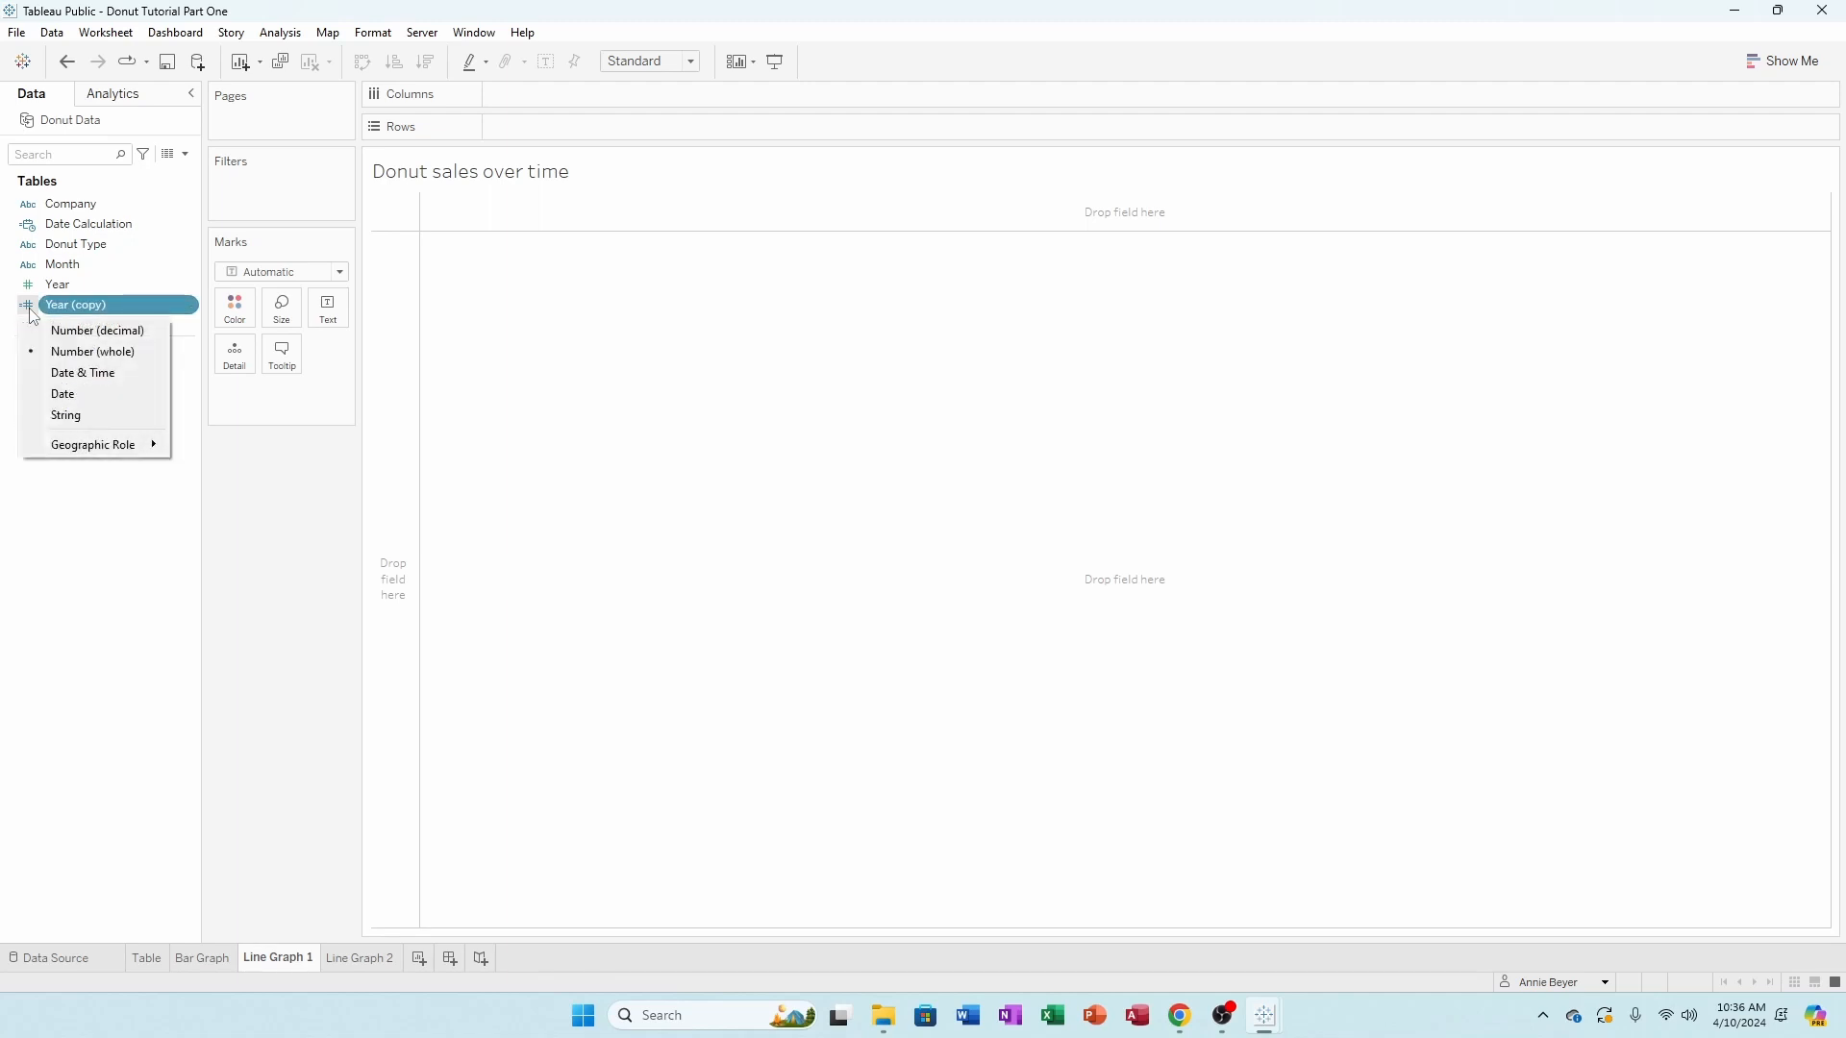
left_click(68, 416)
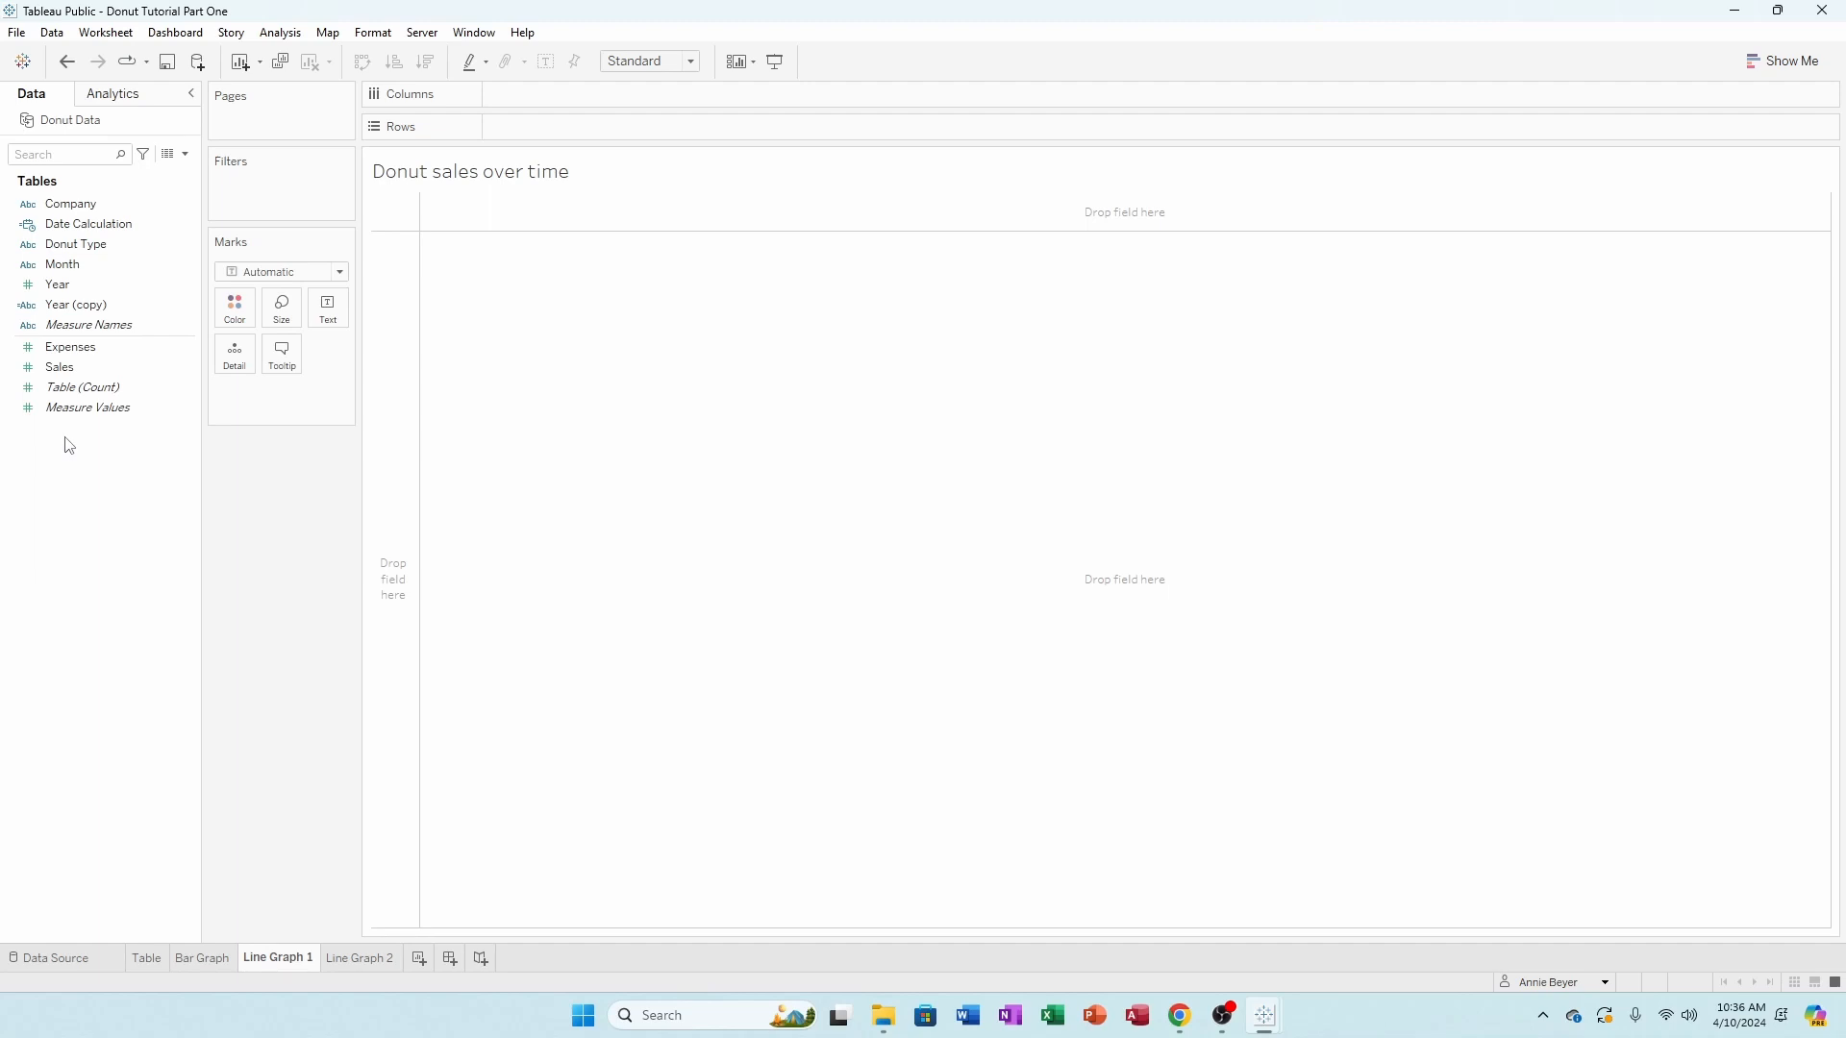
- Edit Date Calculation so the DATEPARSE string argument reads [Month] + [Year (copy)], and save the formula
left_click(84, 285)
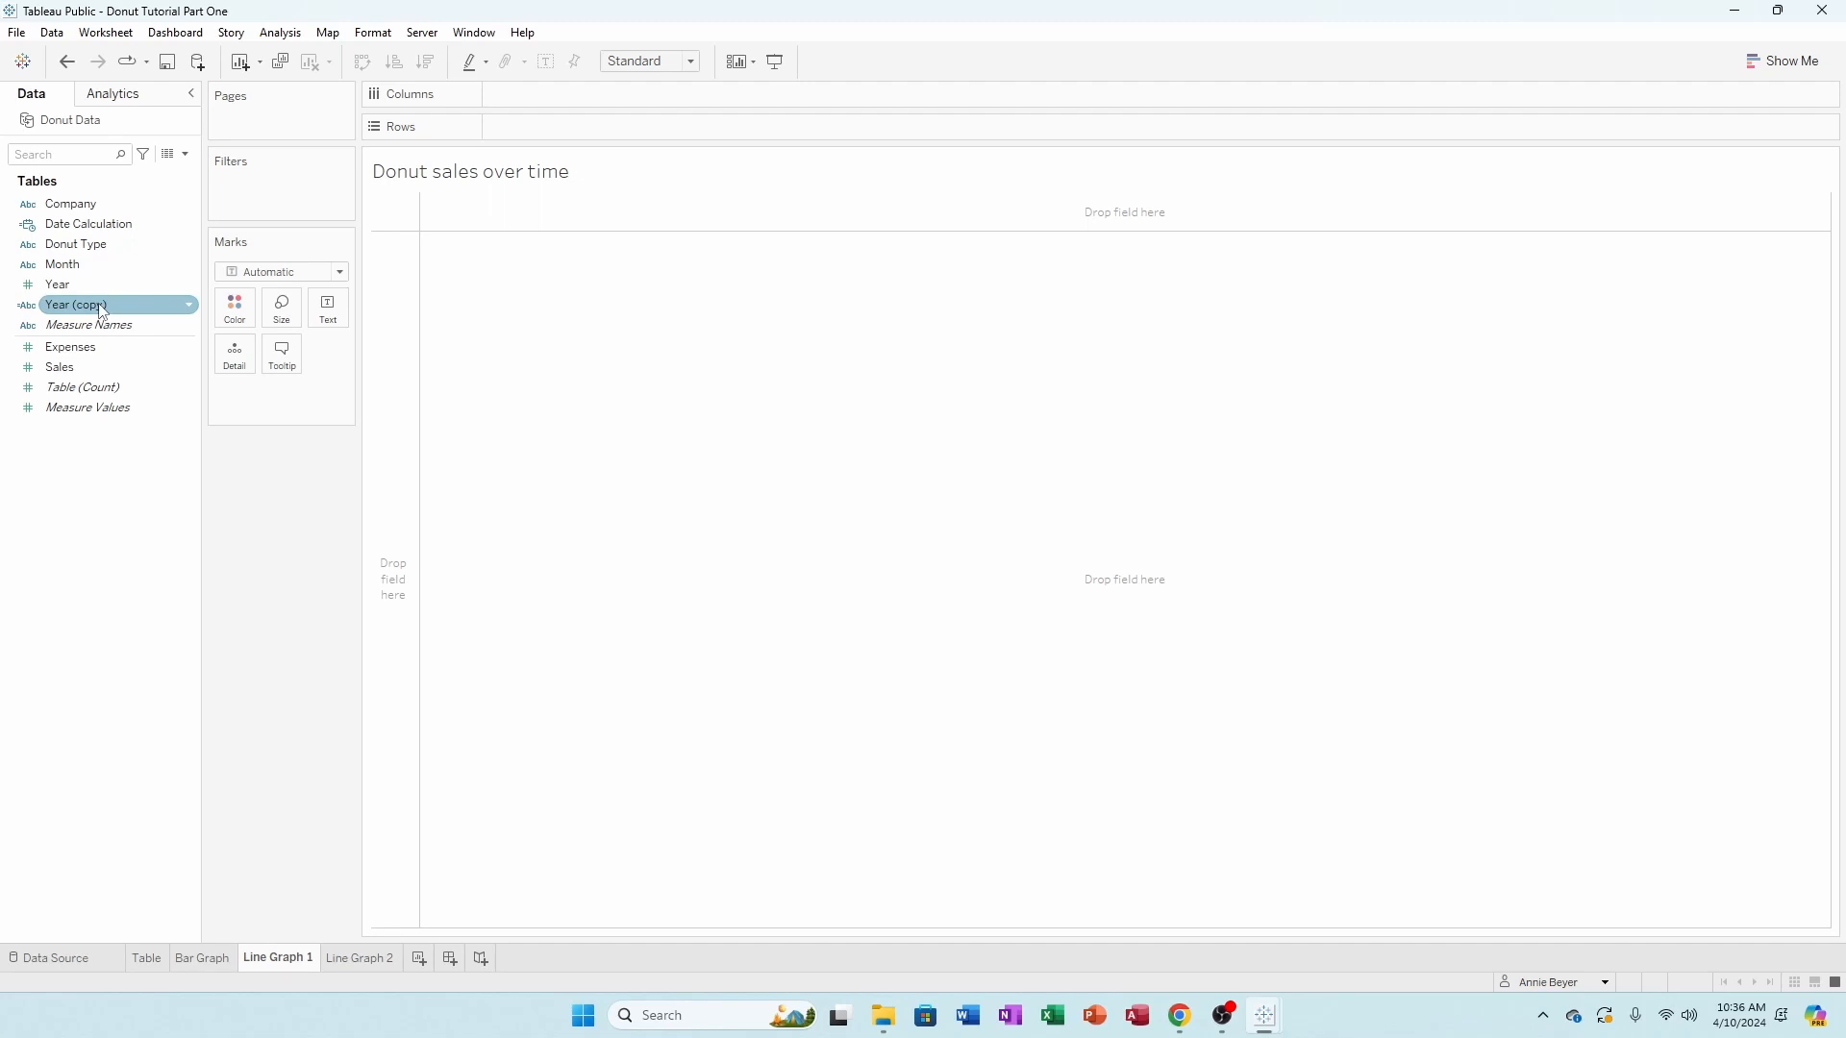
right_click(189, 229)
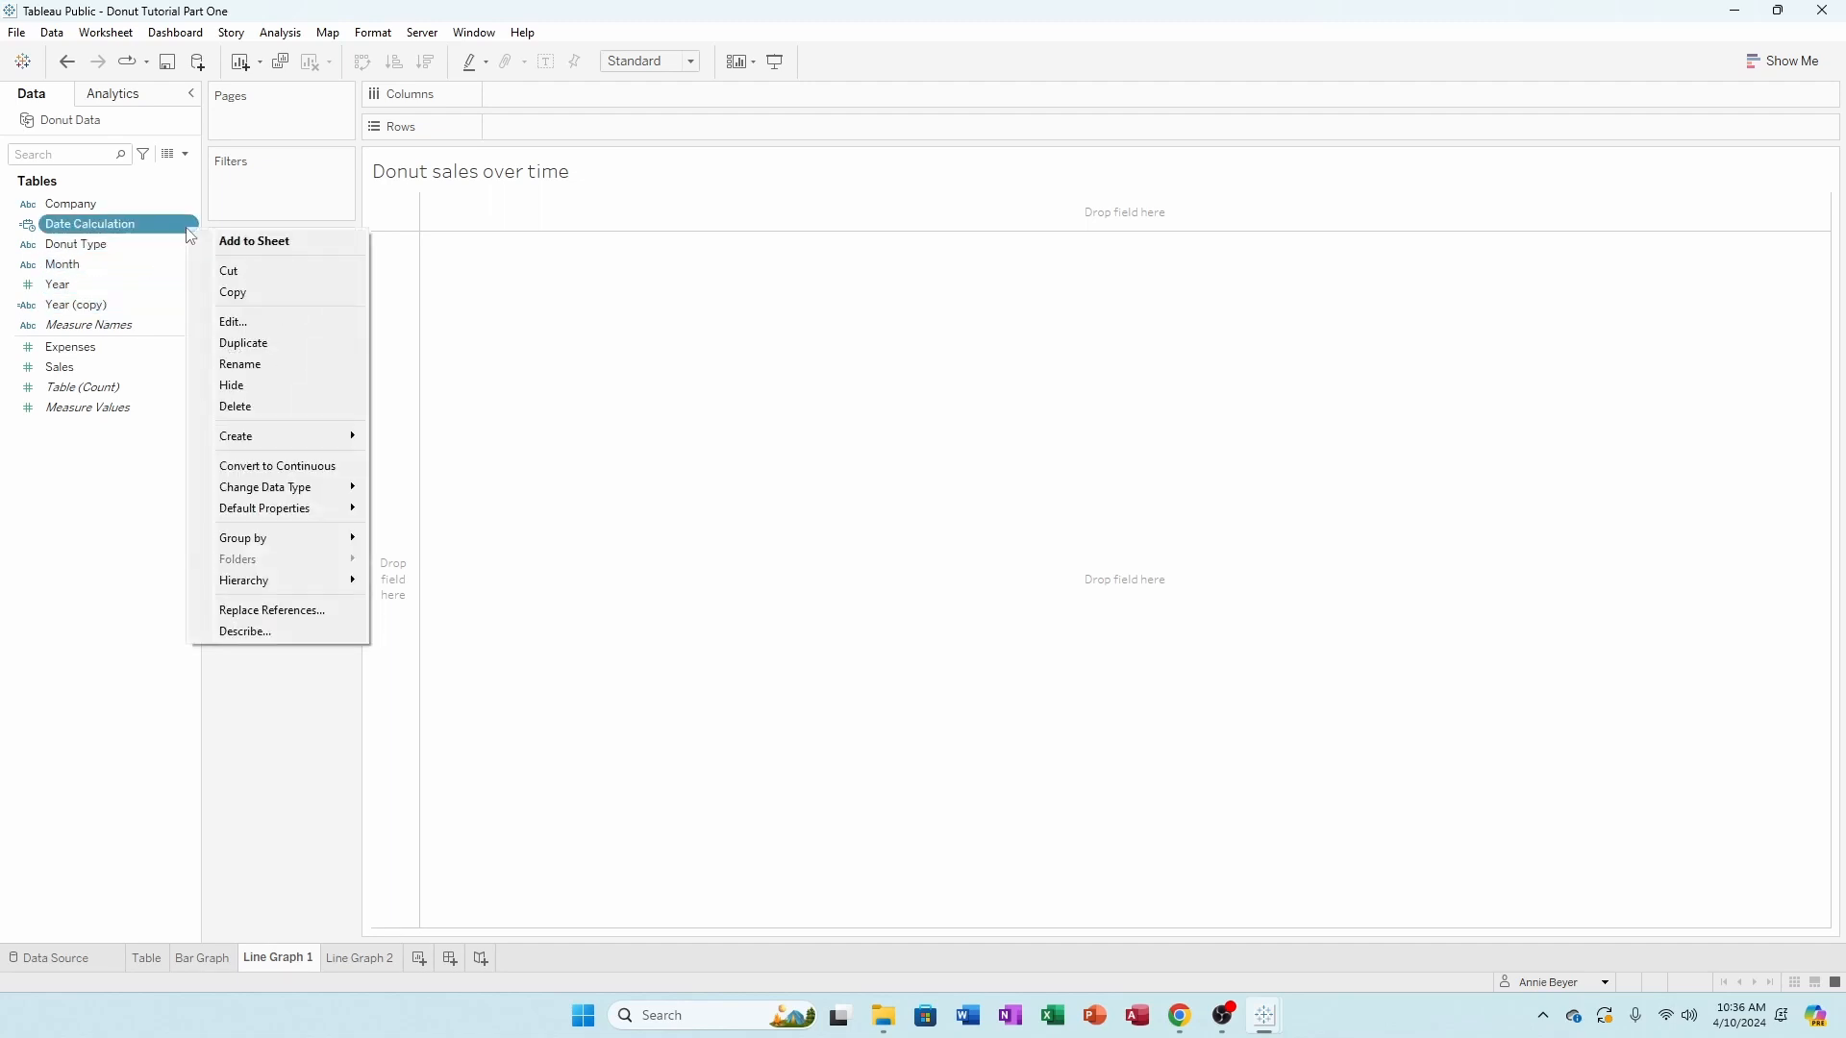
left_click(234, 322)
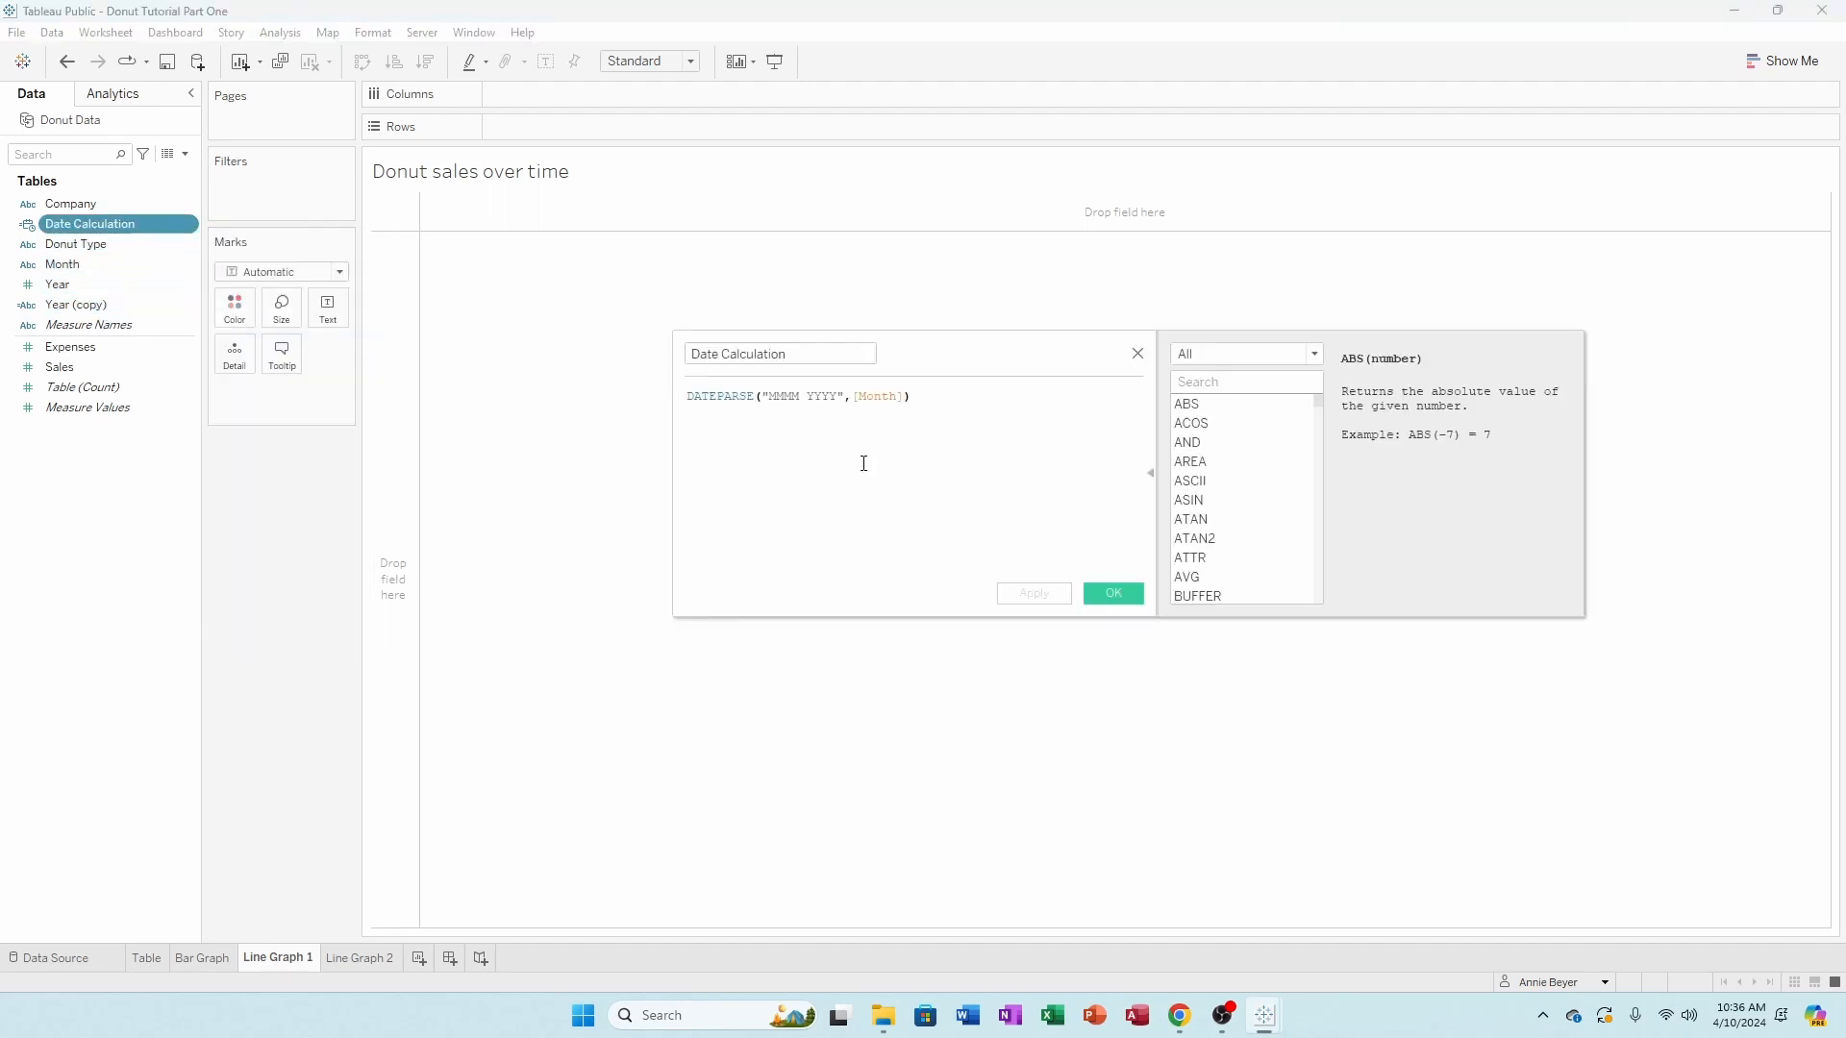
left_click(730, 397)
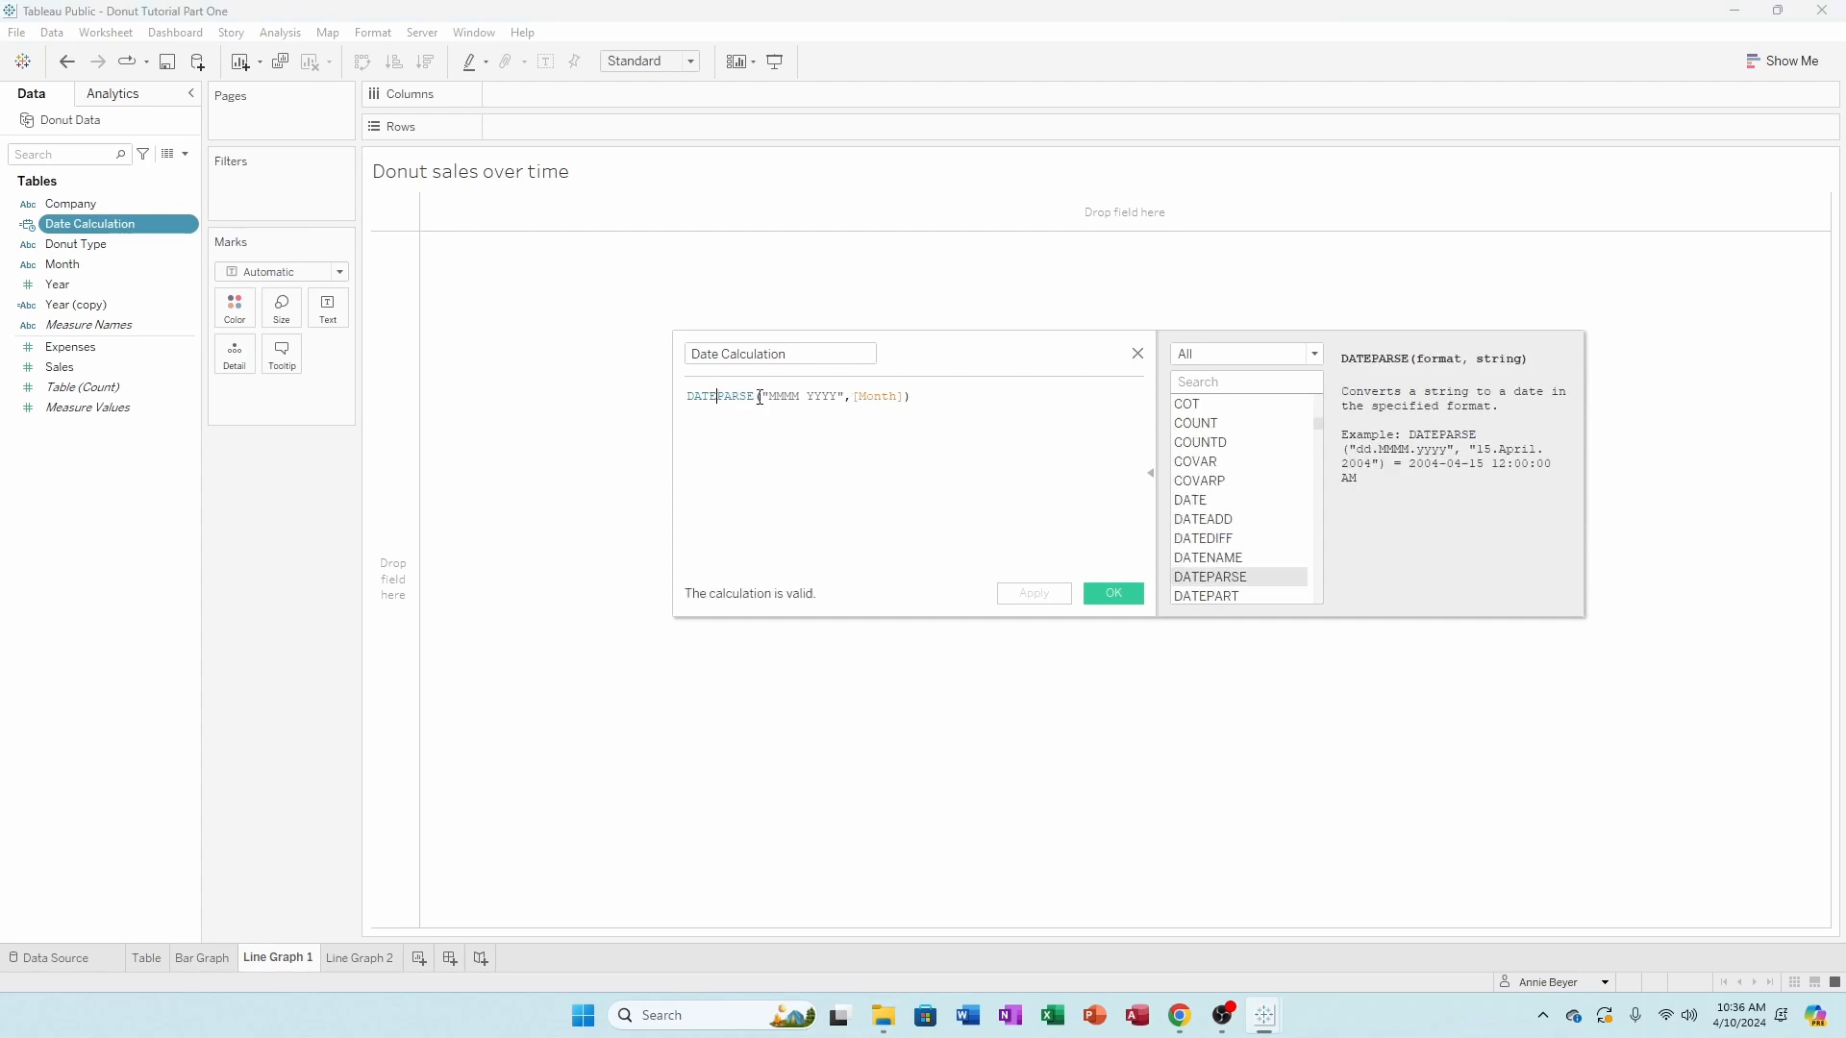
left_click(875, 402)
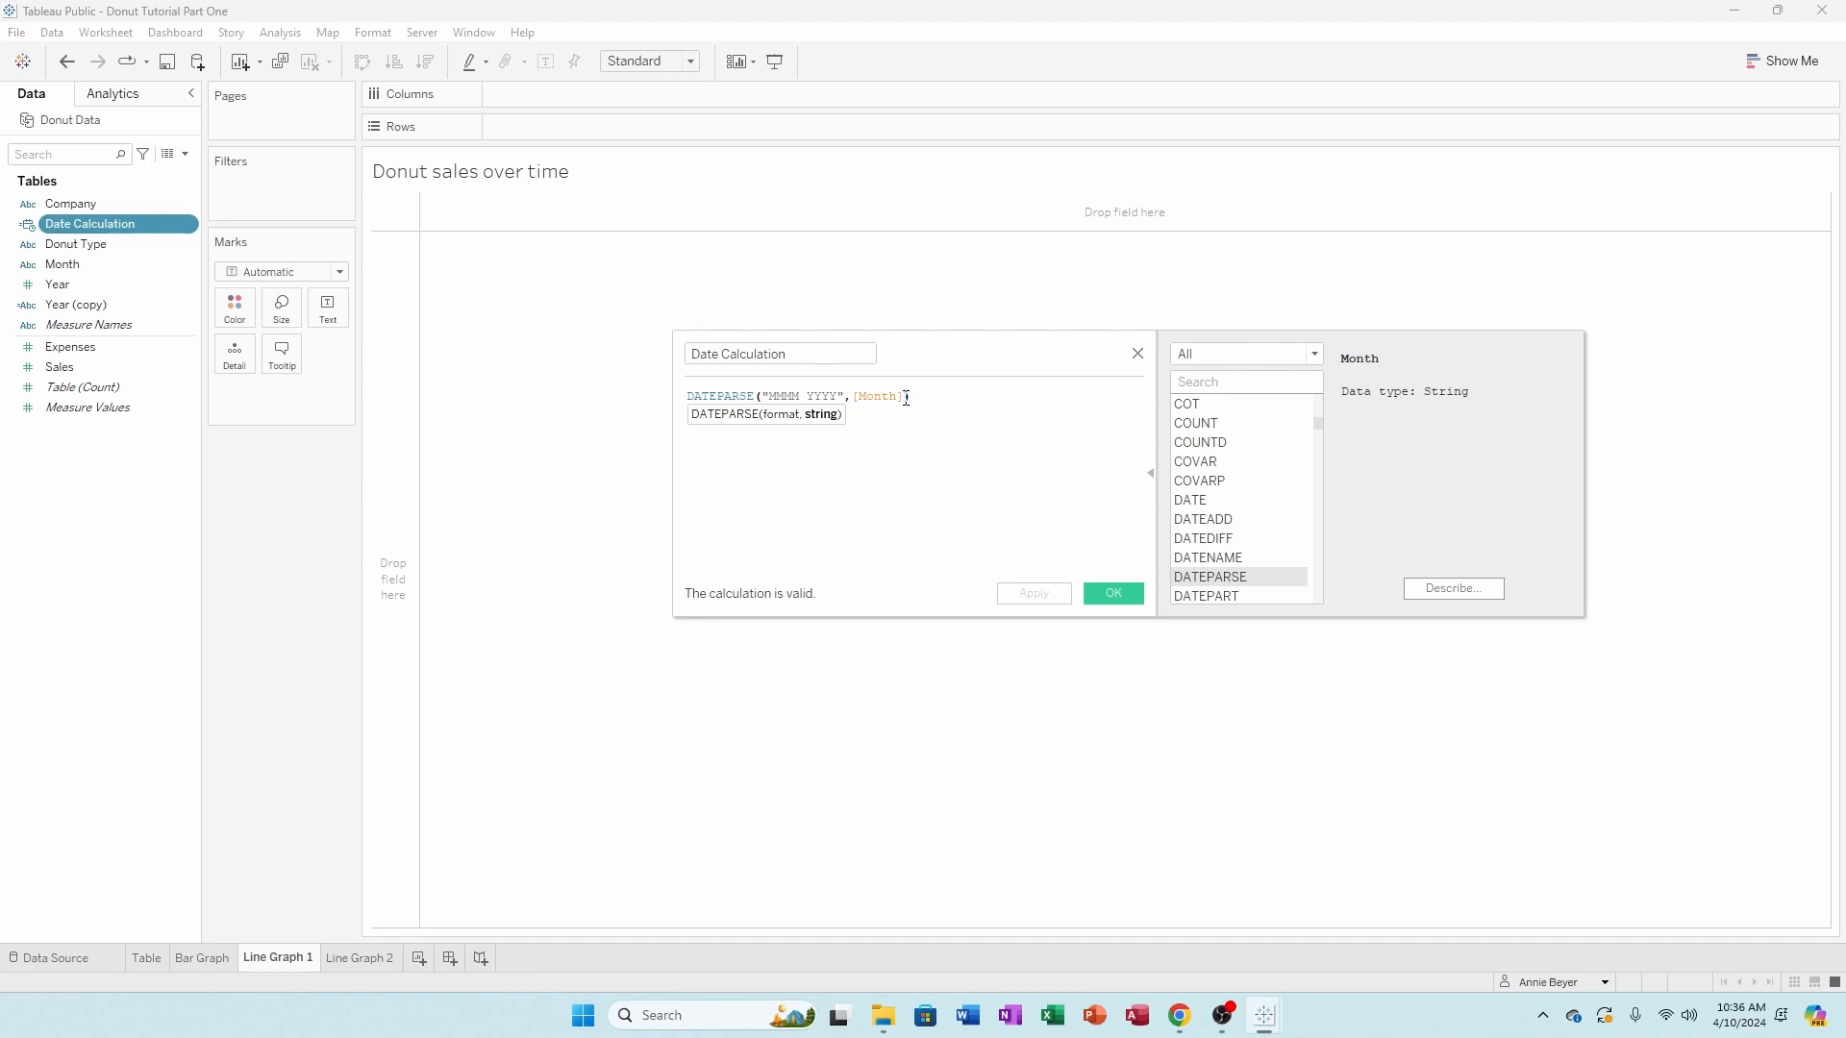
left_click(906, 397)
type("+")
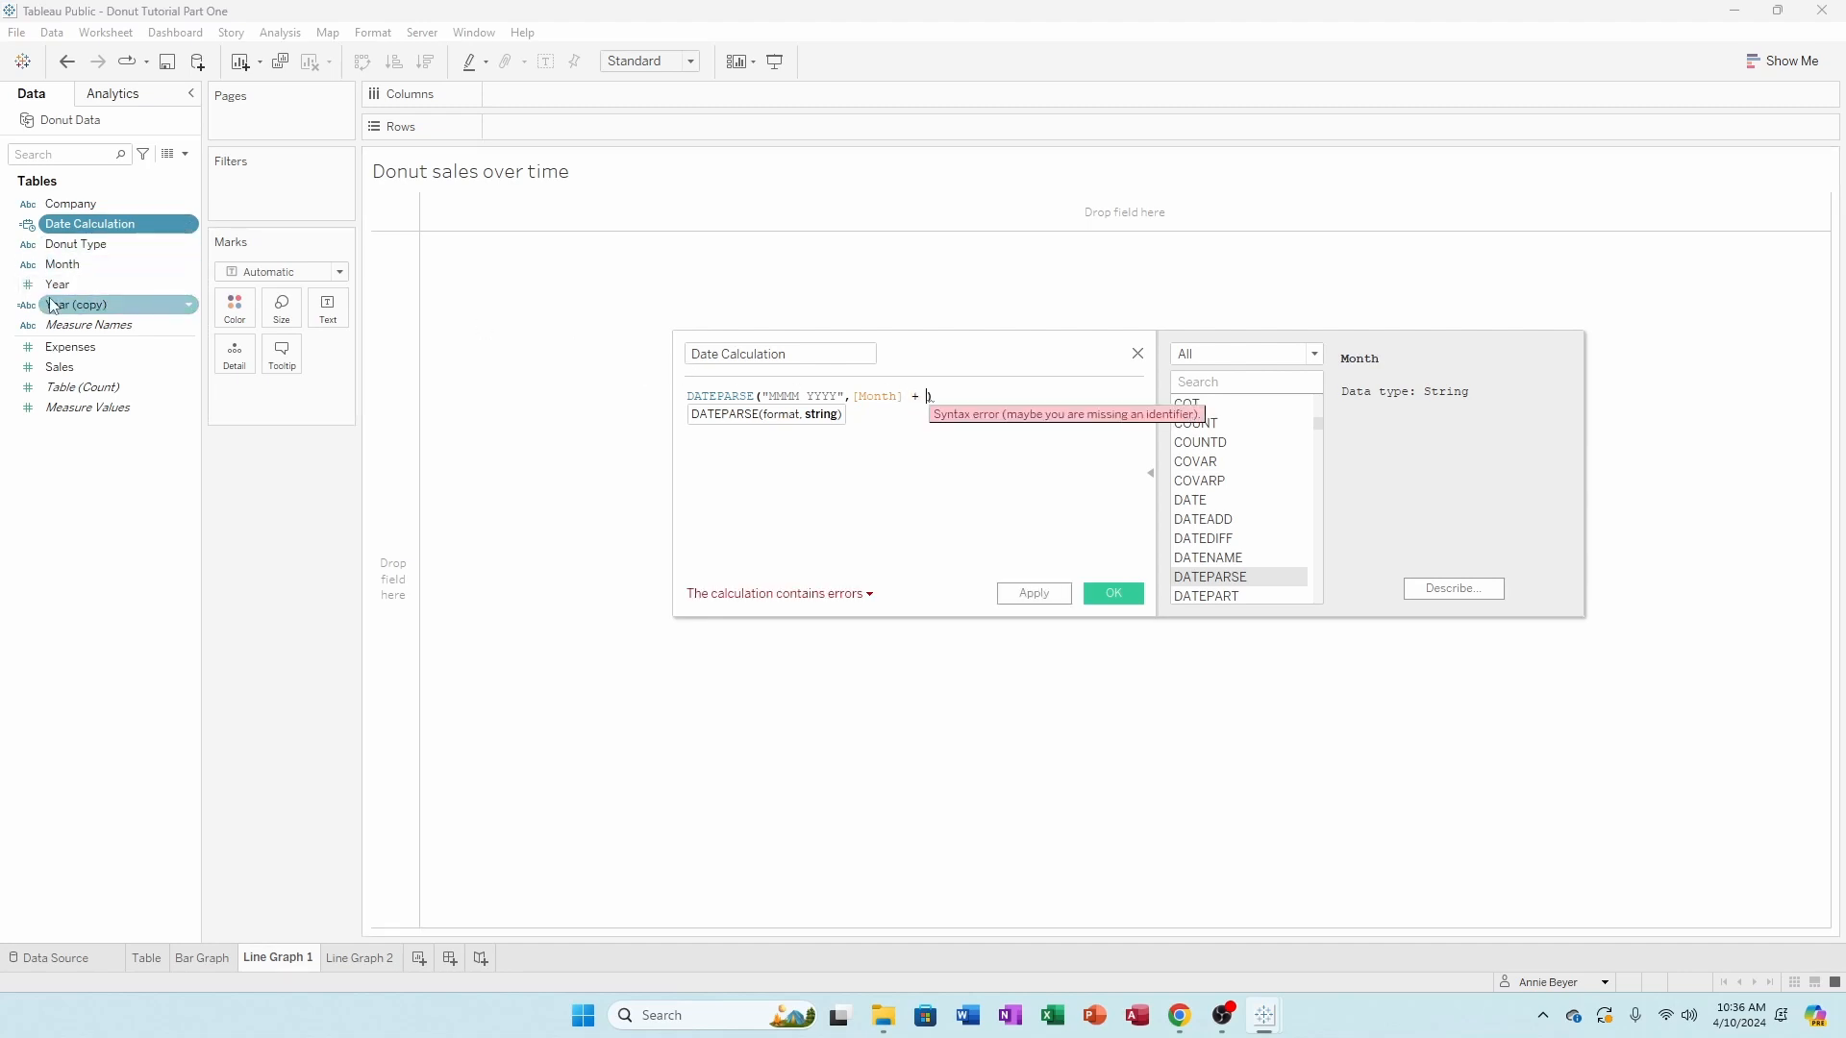
left_click_drag(72, 305, 925, 399)
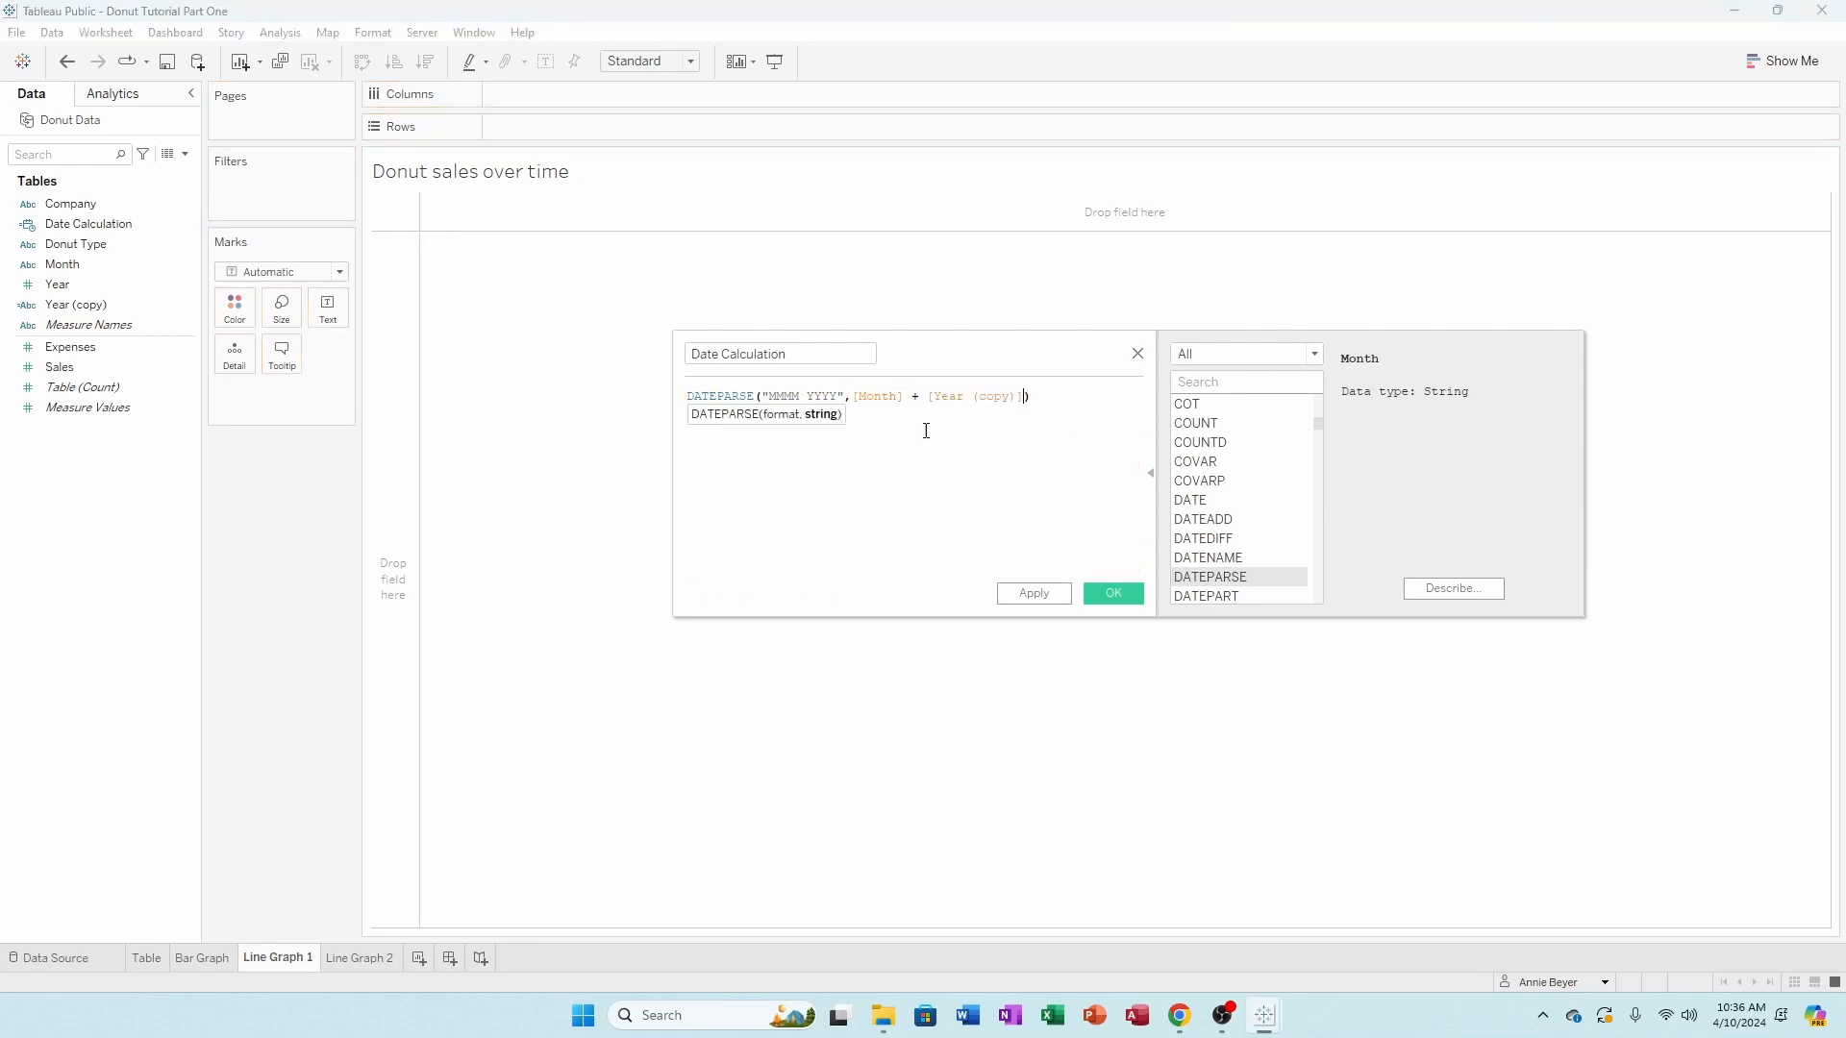
left_click(1034, 593)
left_click(1110, 594)
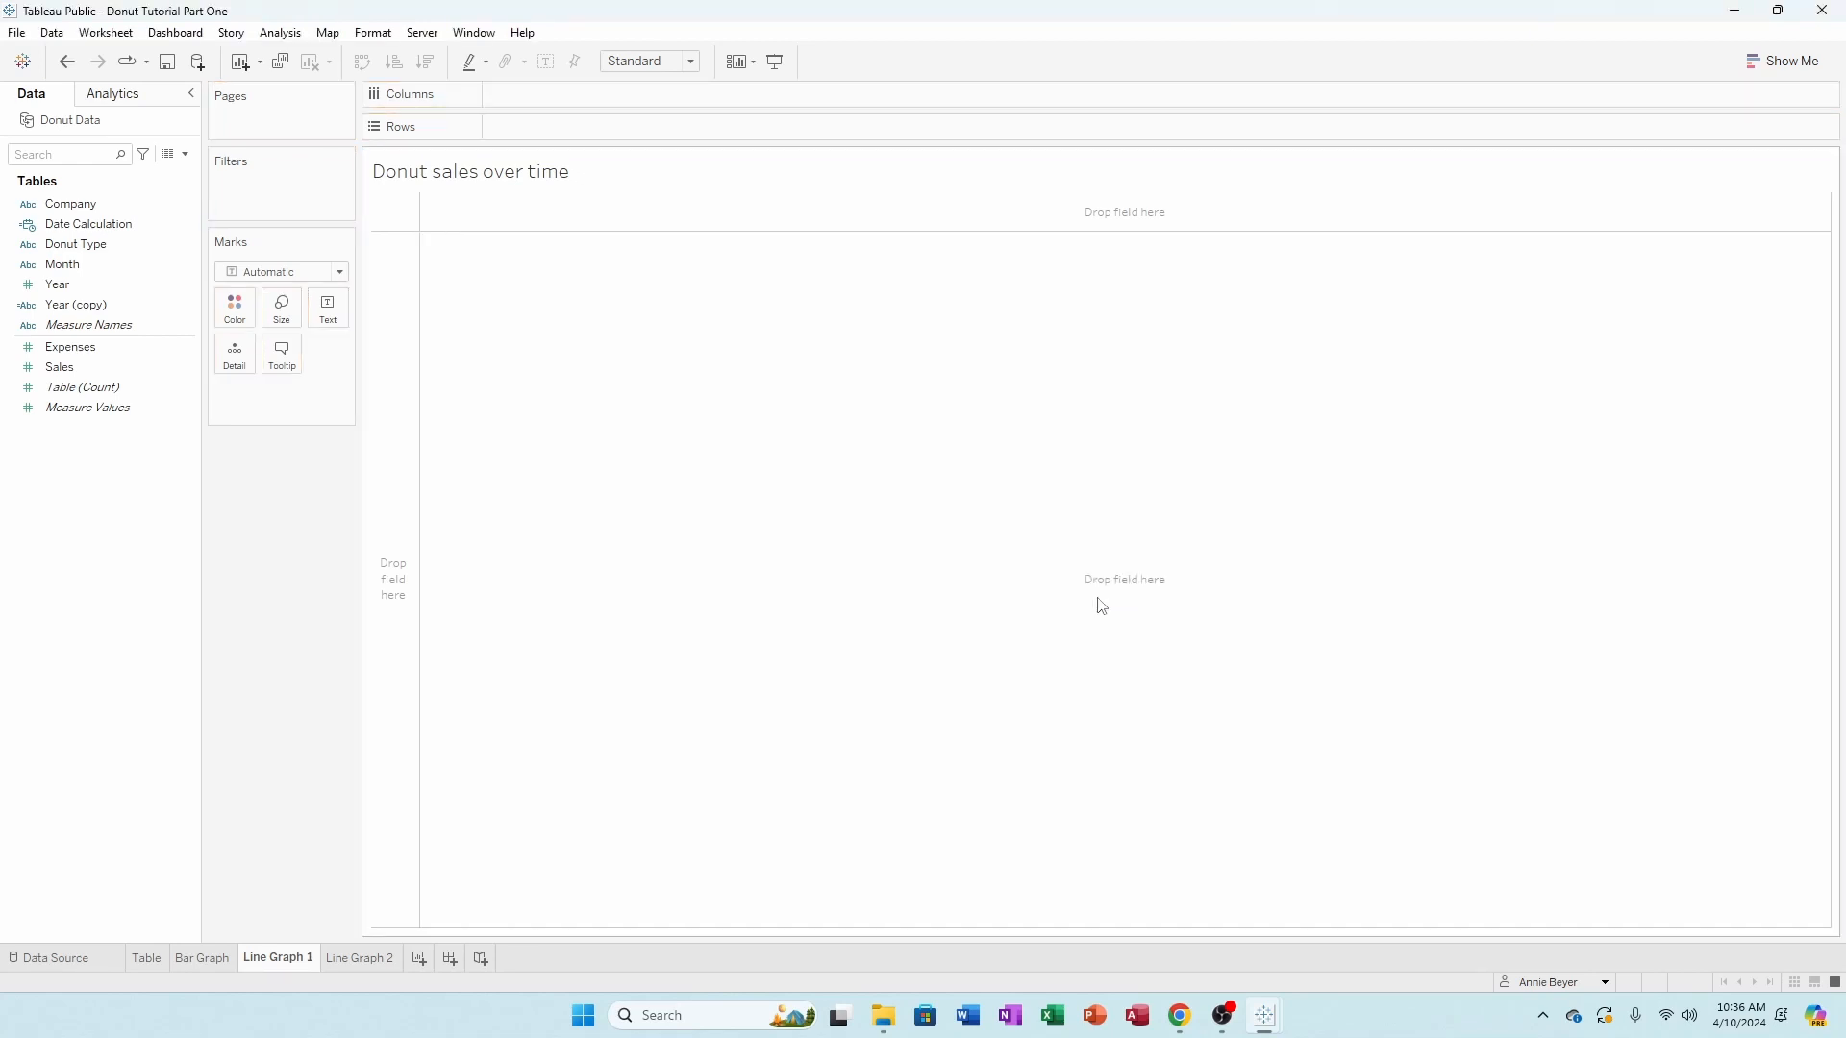
- Add Date Calculation to the empty Line Graph 1 sheet as YEAR on the columns
left_click(107, 225)
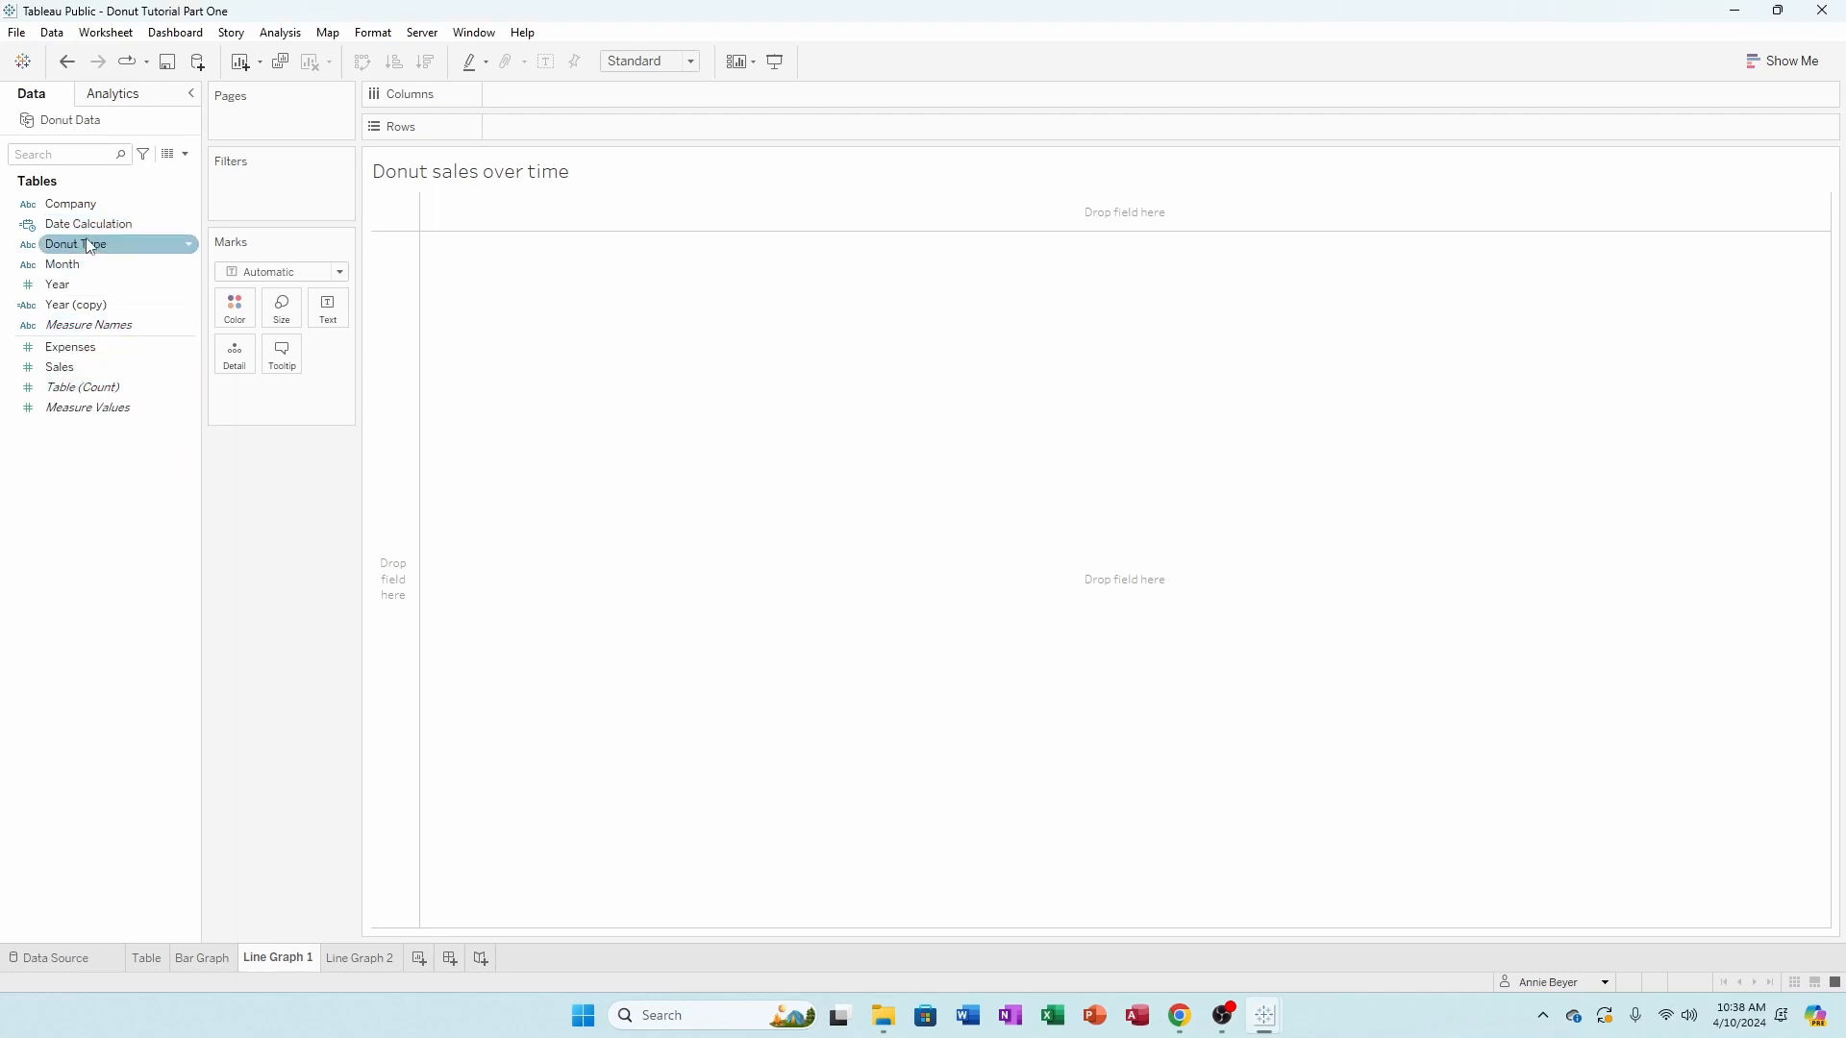
double_click(89, 229)
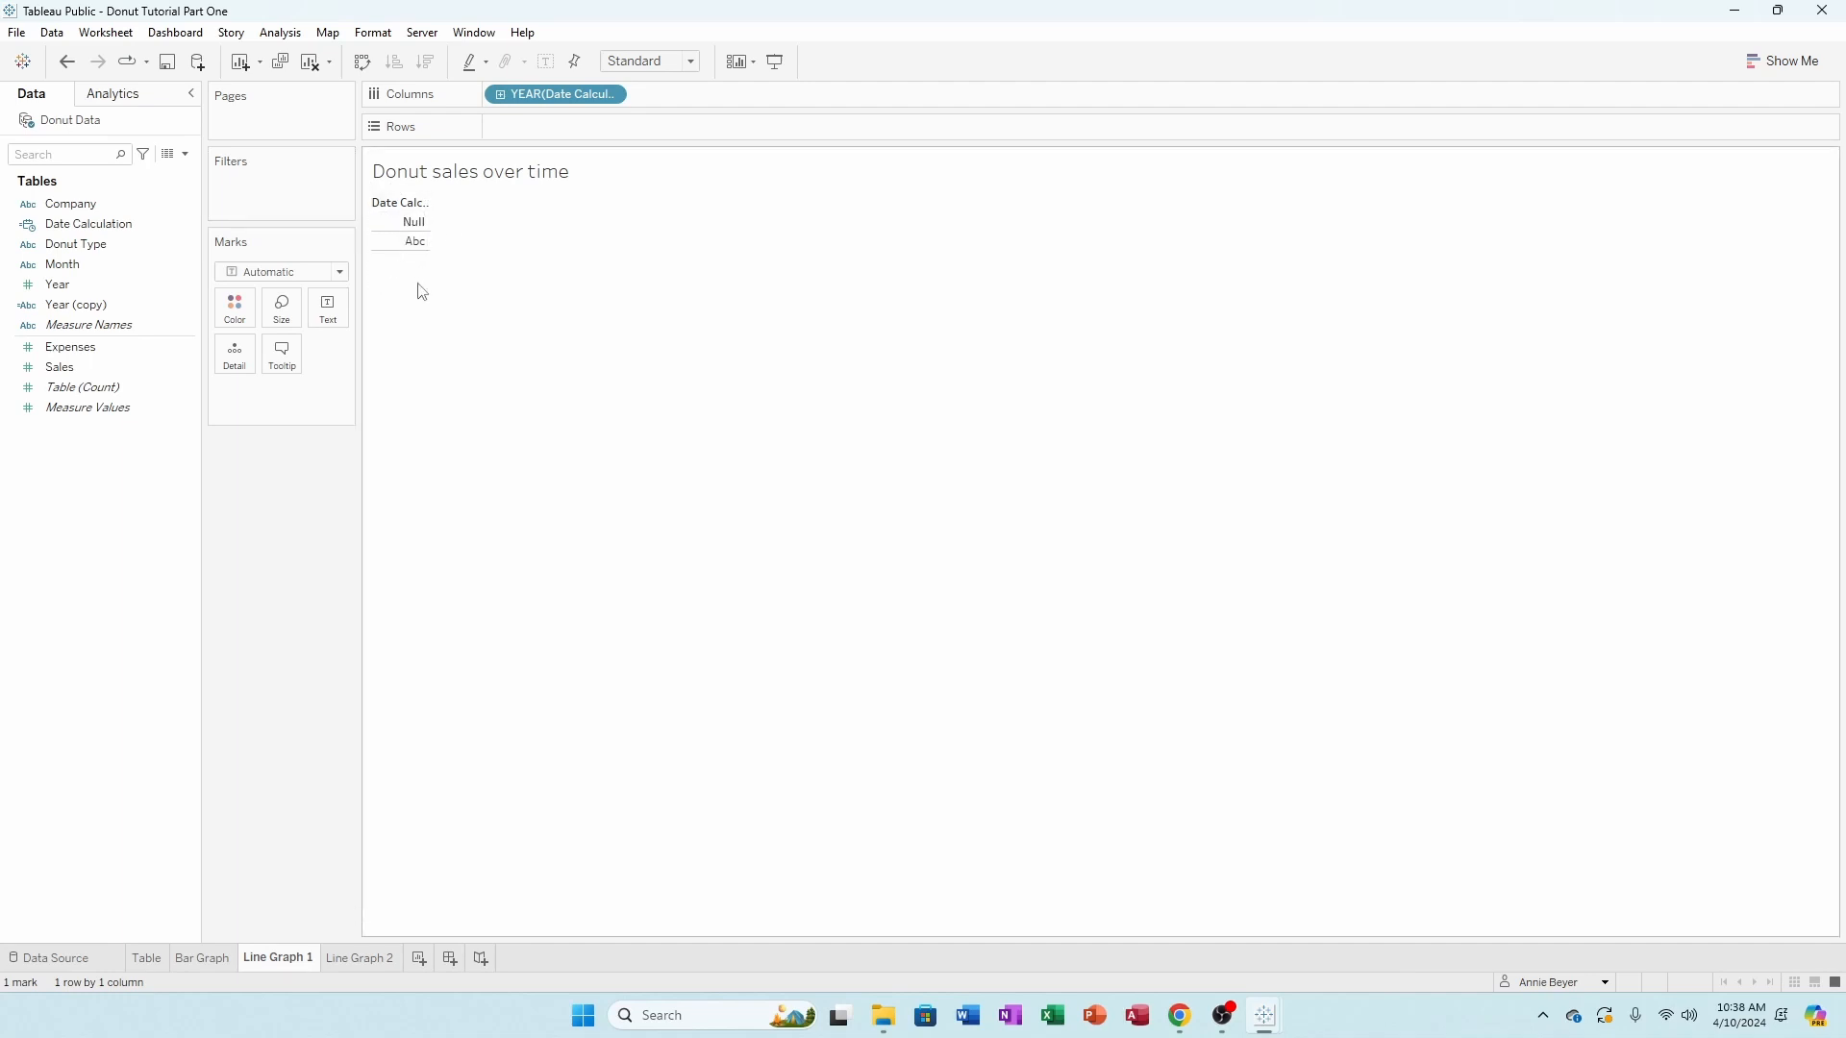
left_click(188, 227)
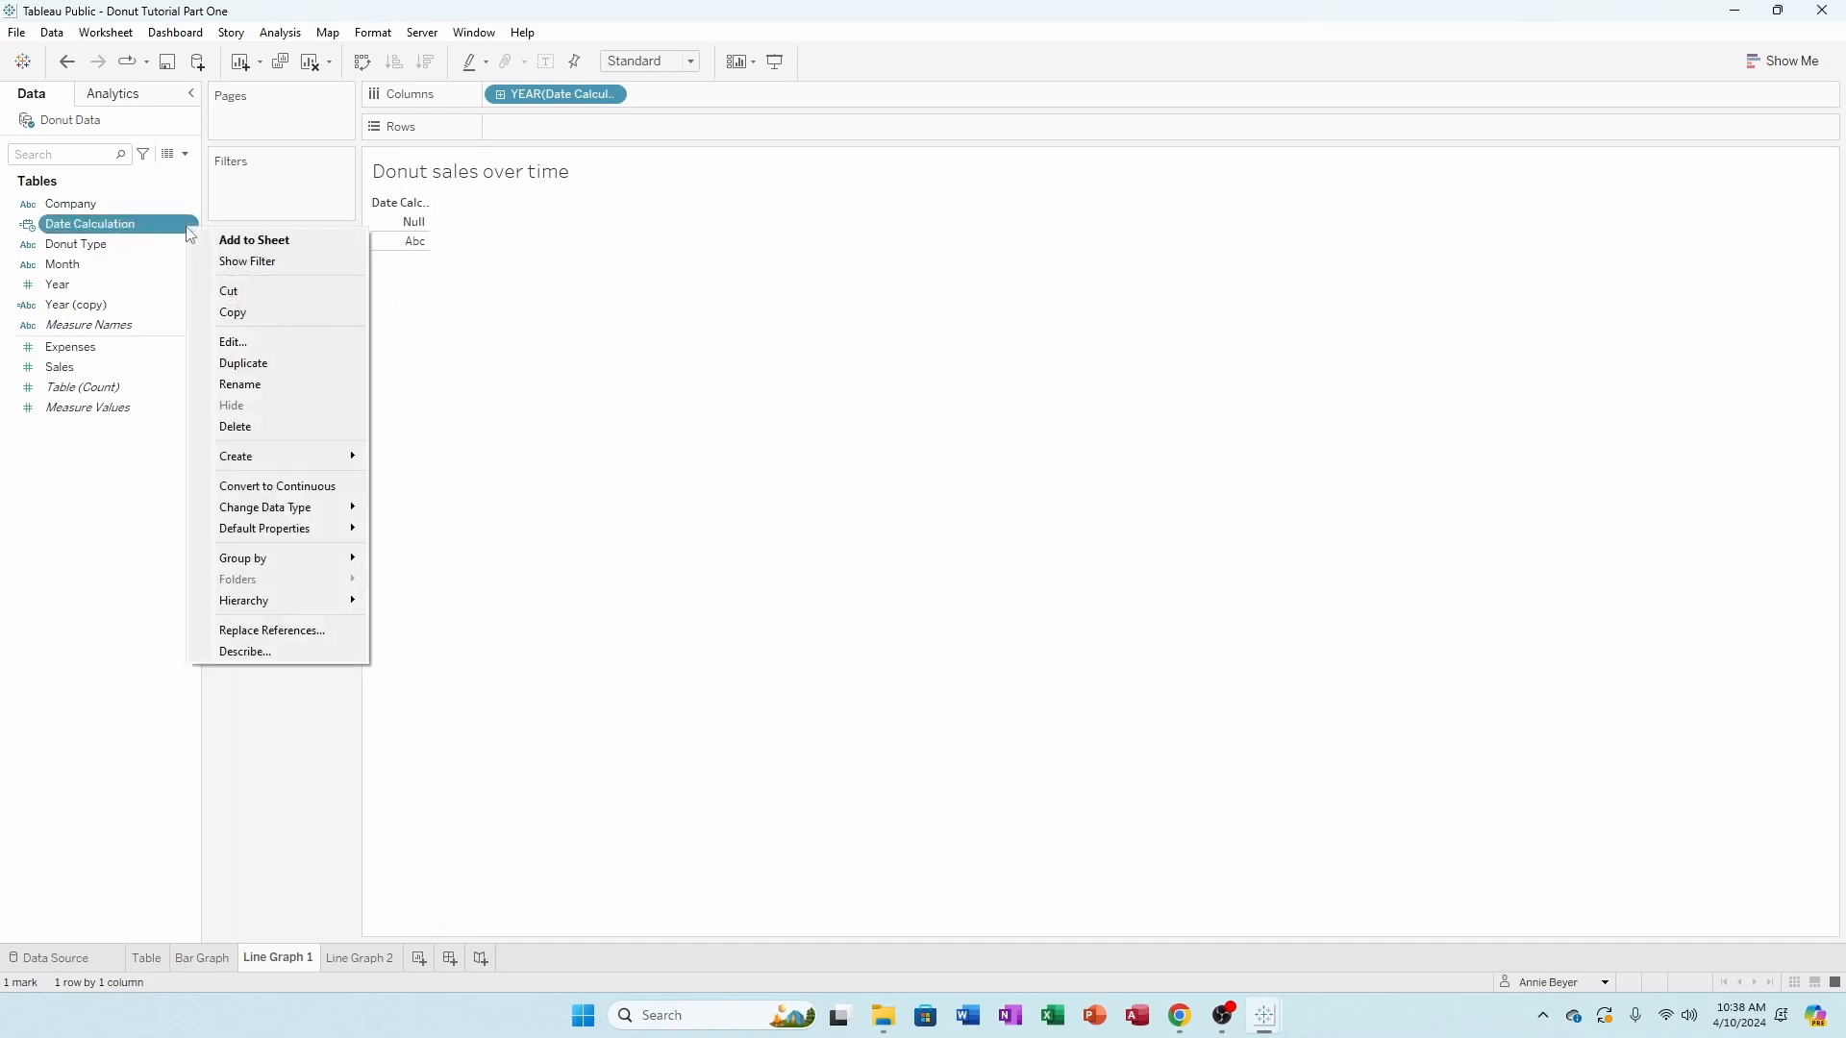
left_click(110, 230)
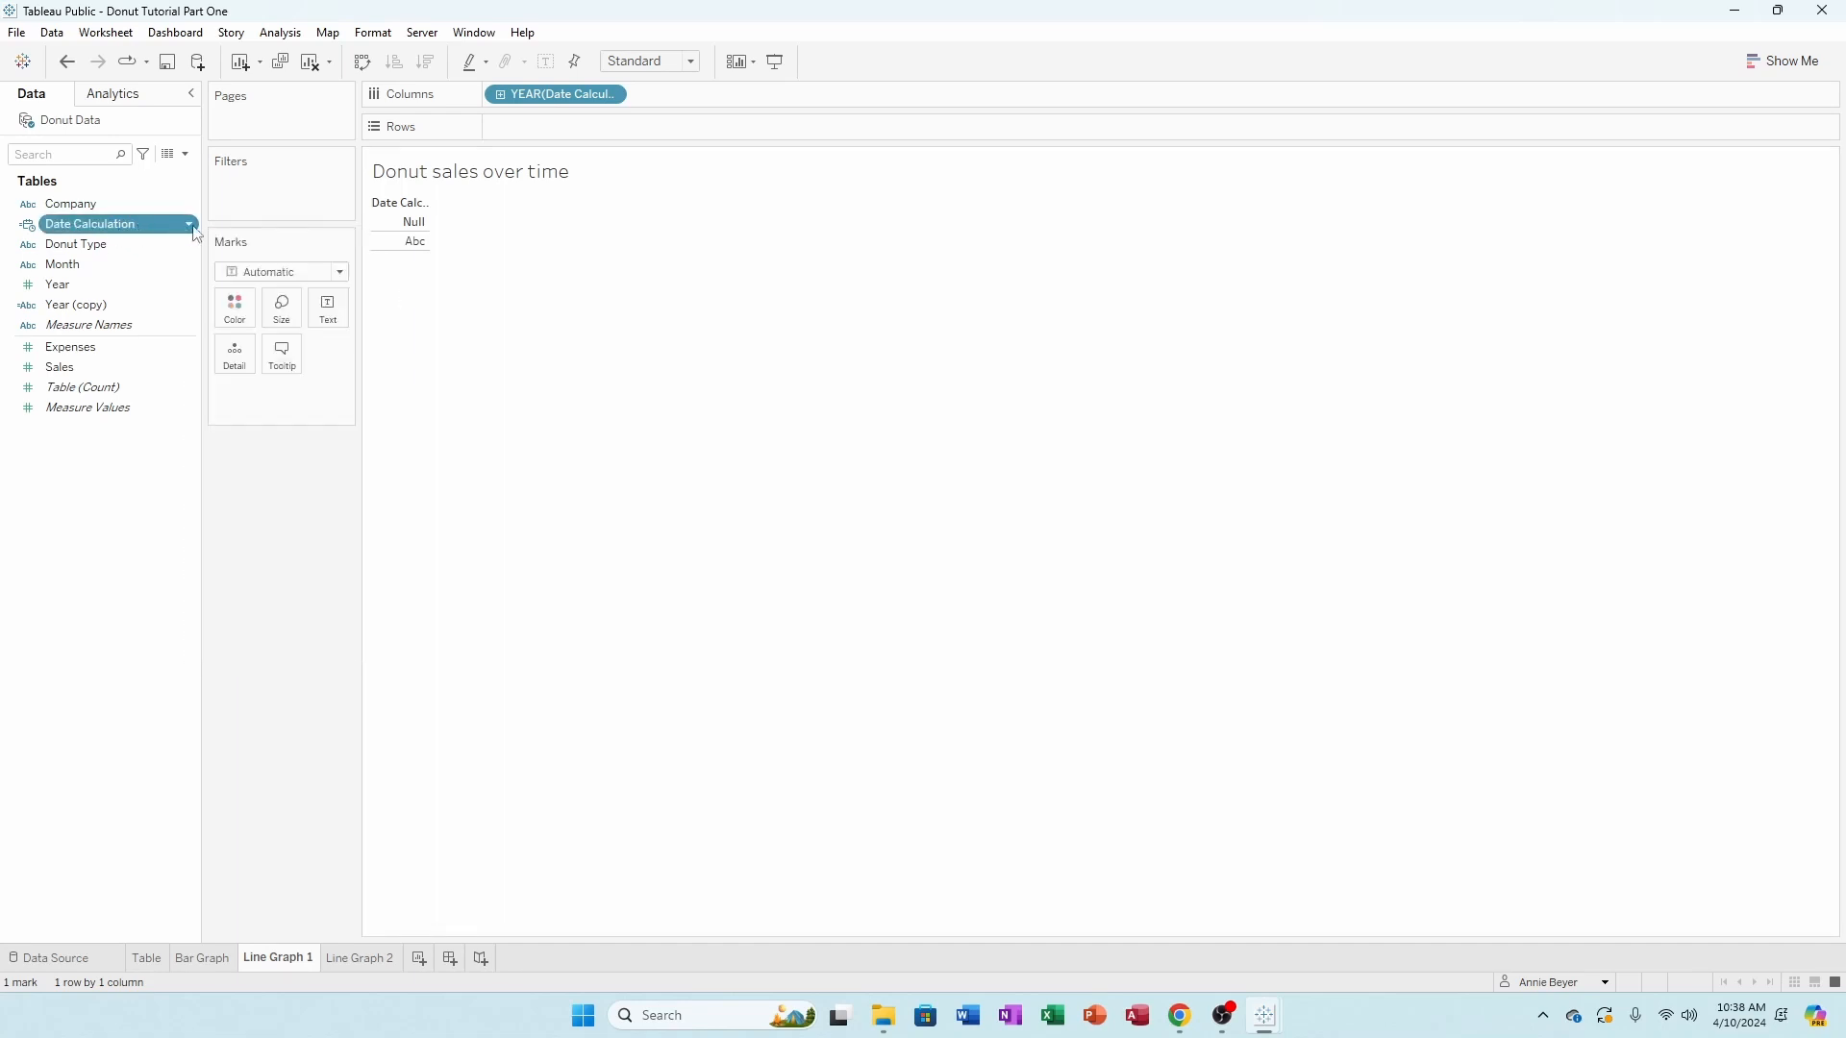
left_click(163, 229)
- Open the Date Calculation formula and compare its MMMM YYYY format with the [Month] + [Year (copy)] string argument
left_click(190, 227)
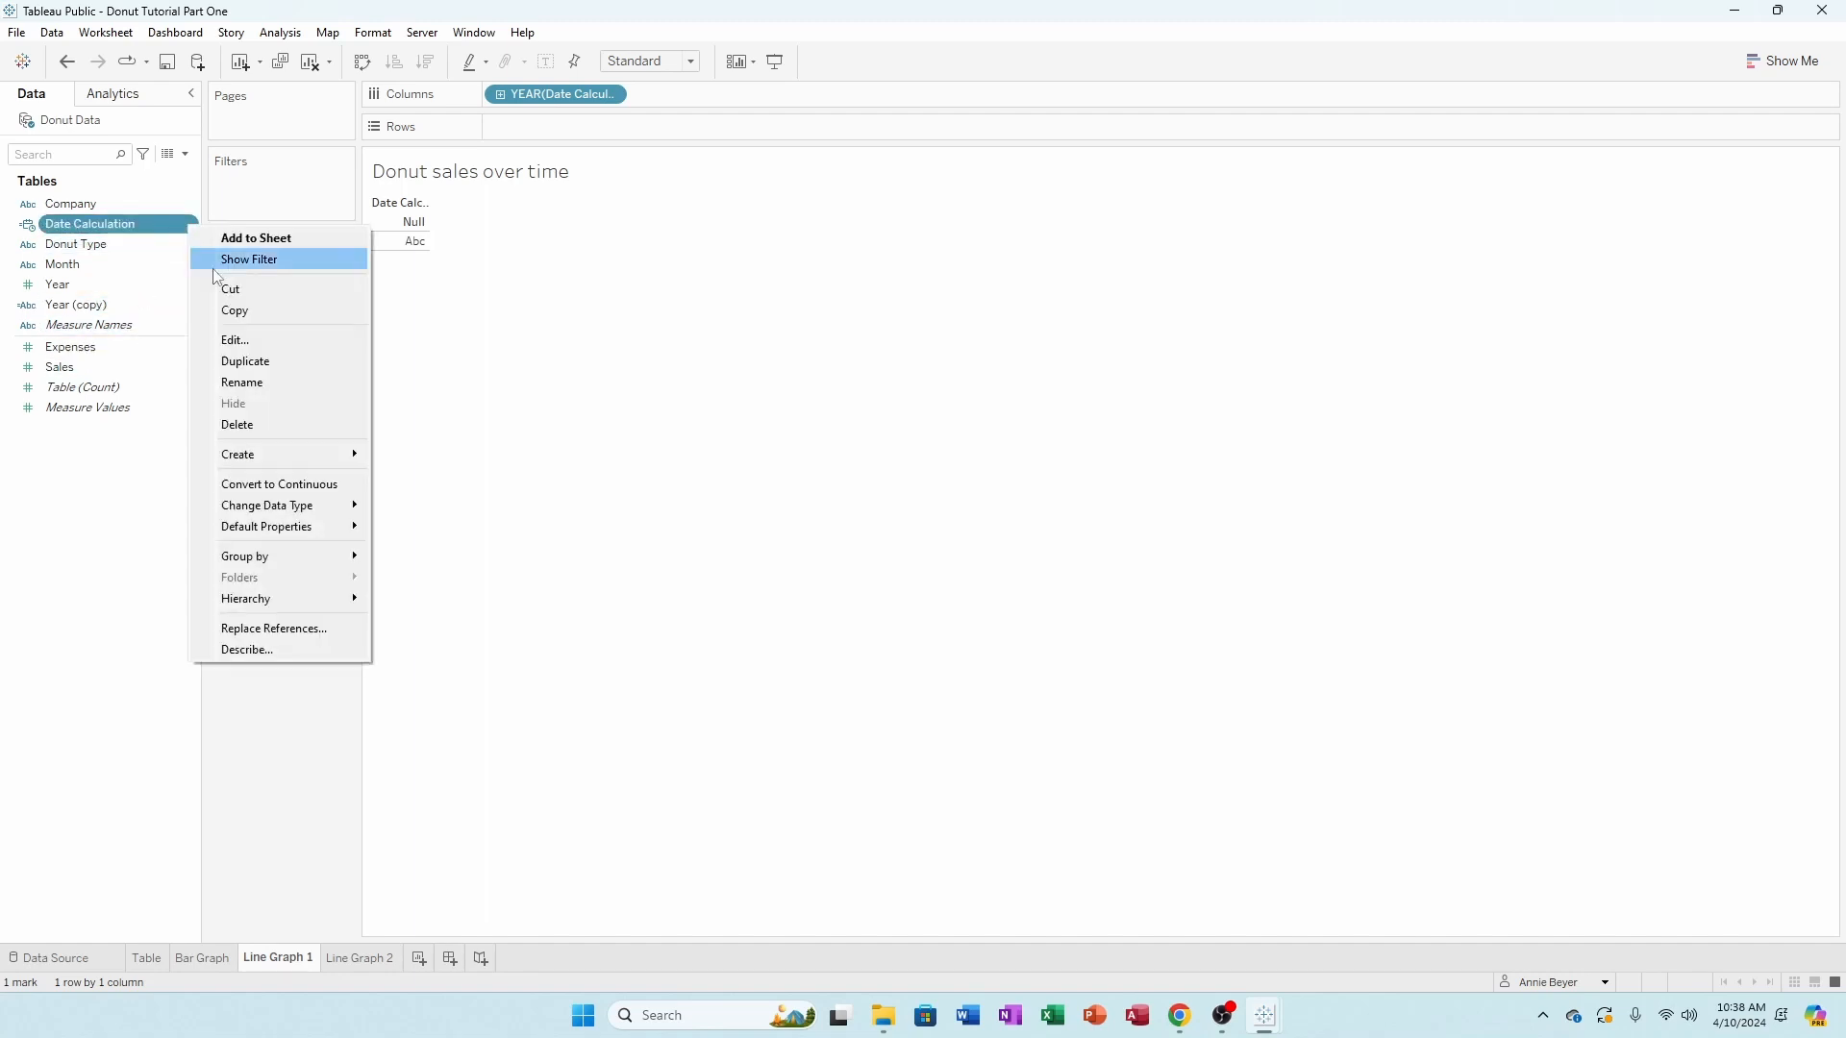
left_click(277, 342)
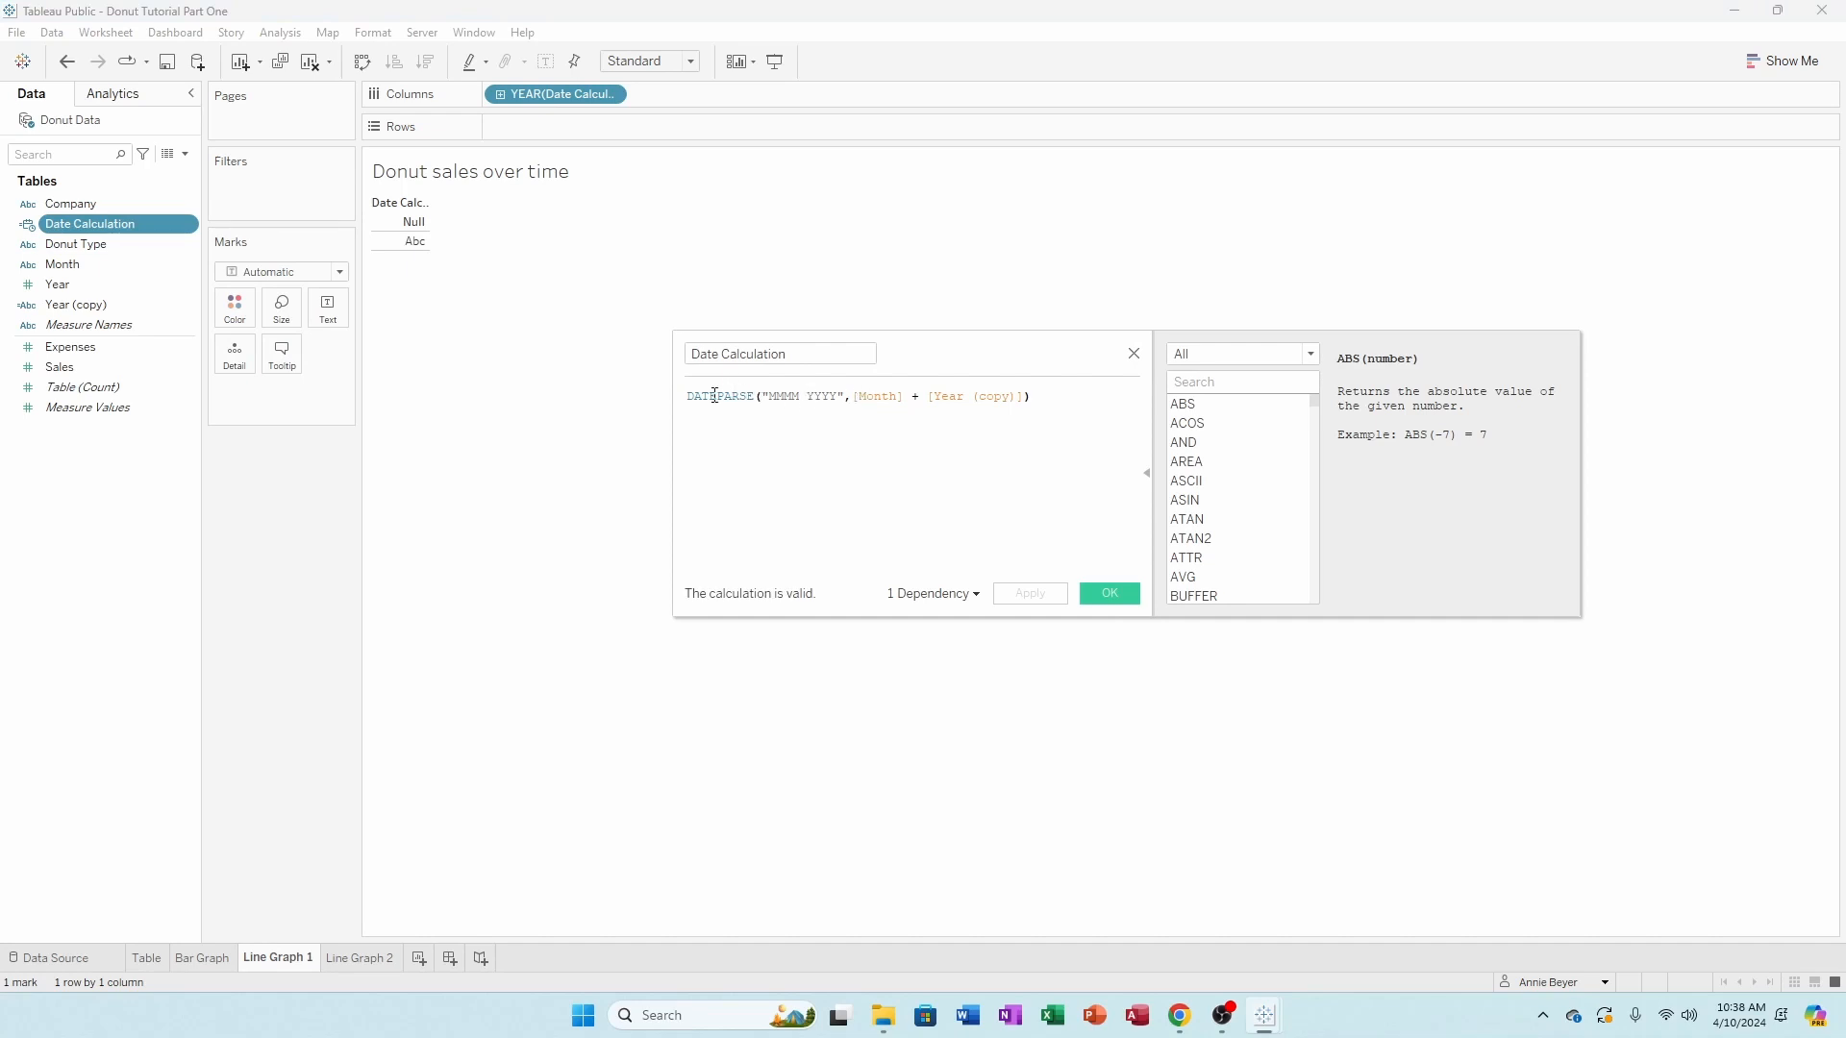
left_click_drag(771, 397, 835, 397)
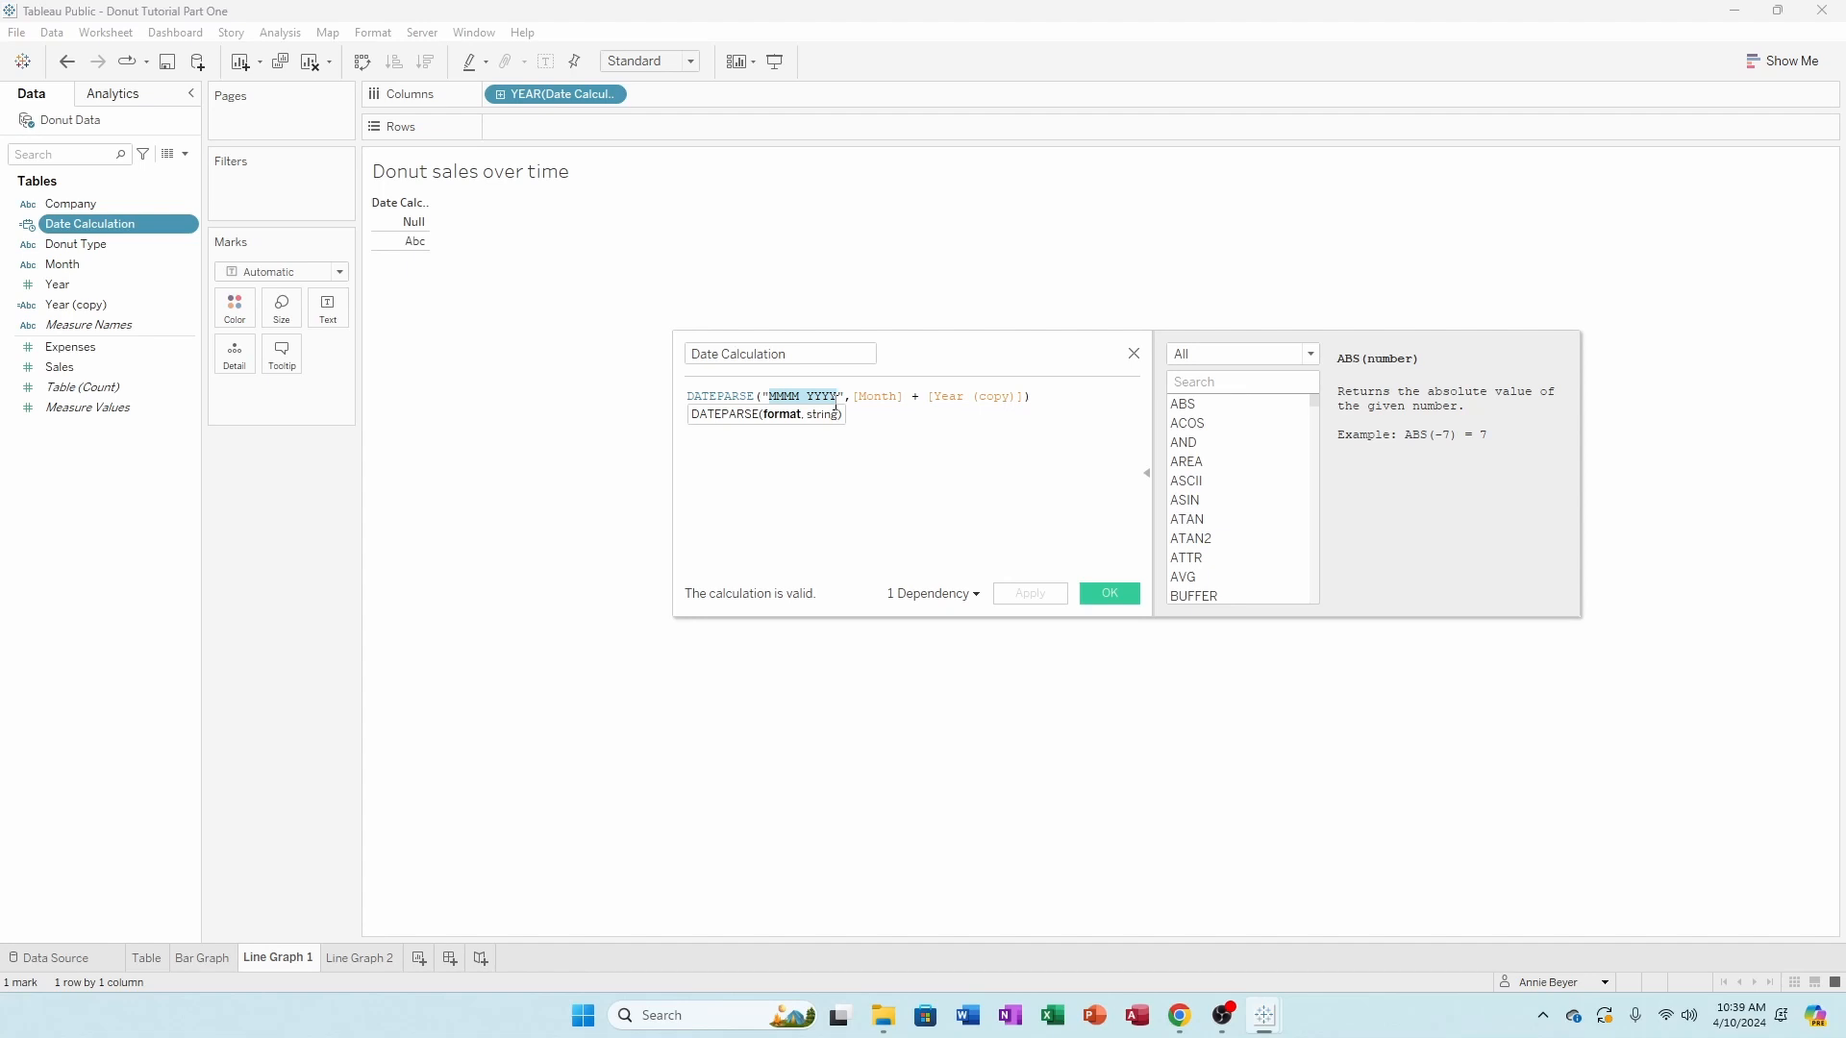
left_click(796, 395)
left_click_drag(808, 396, 839, 397)
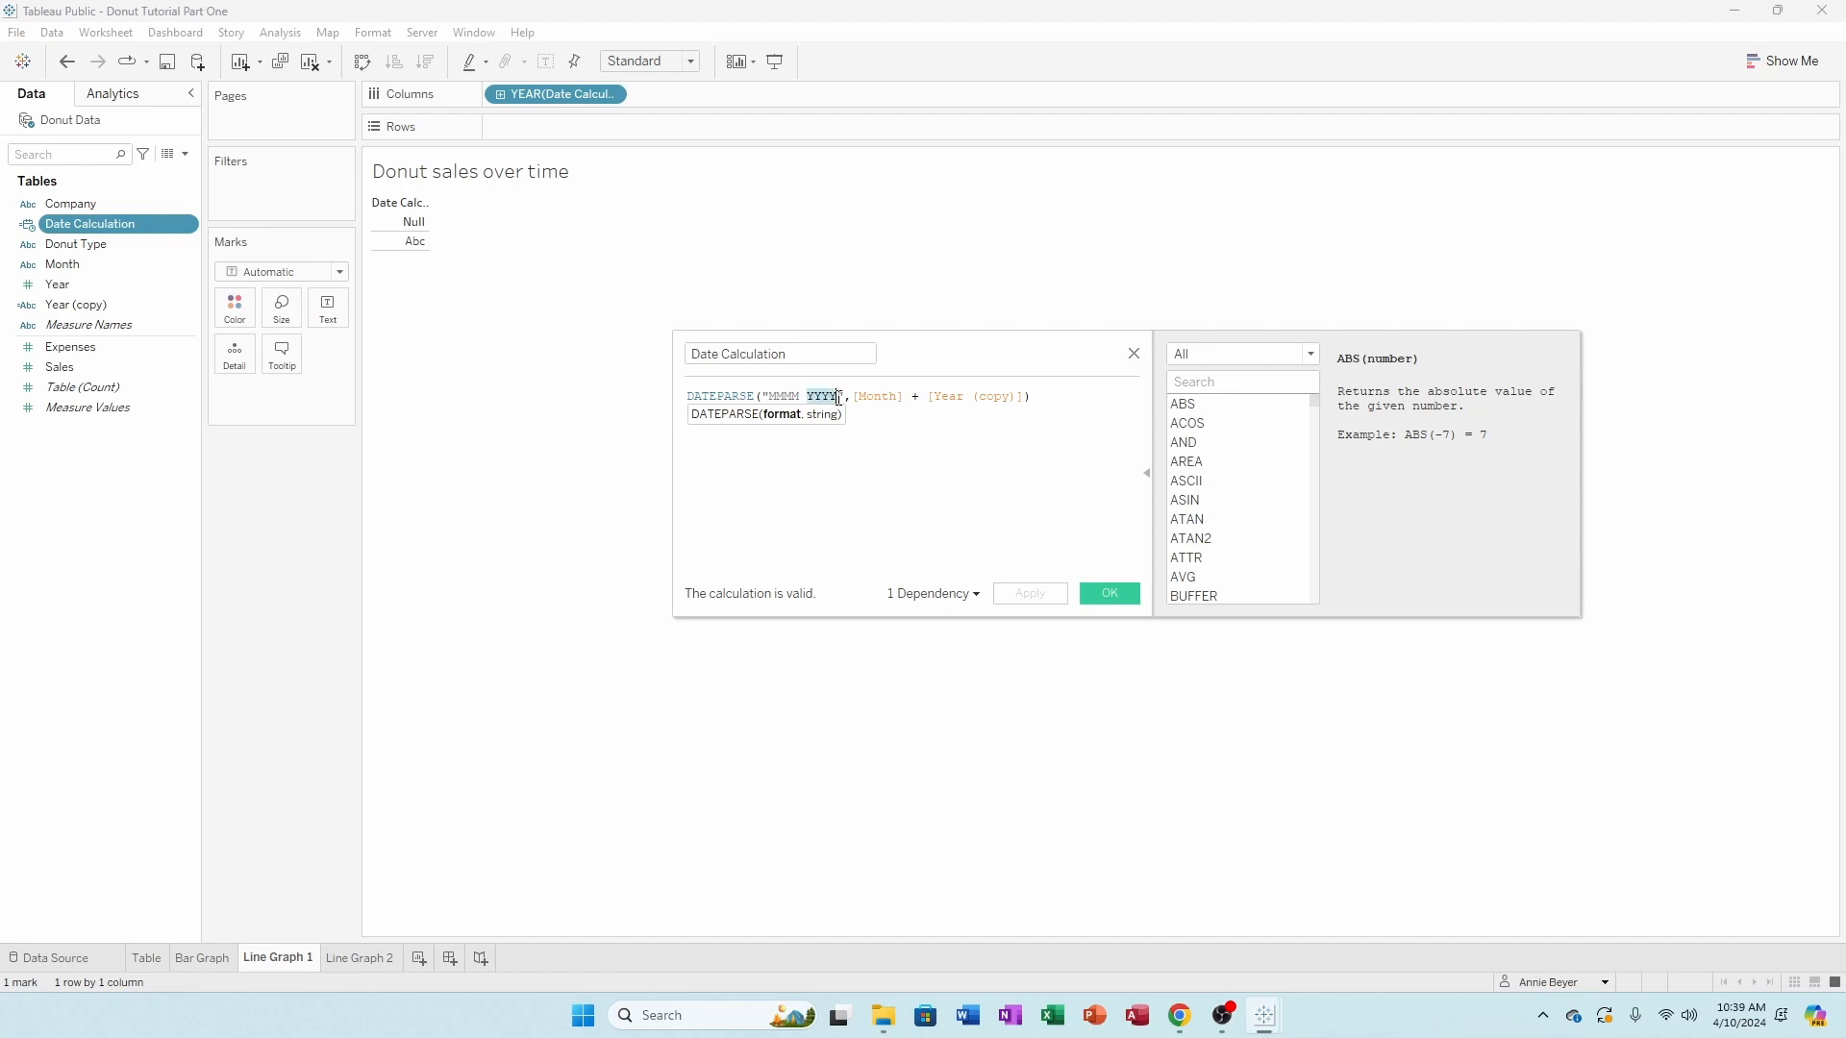
left_click(837, 445)
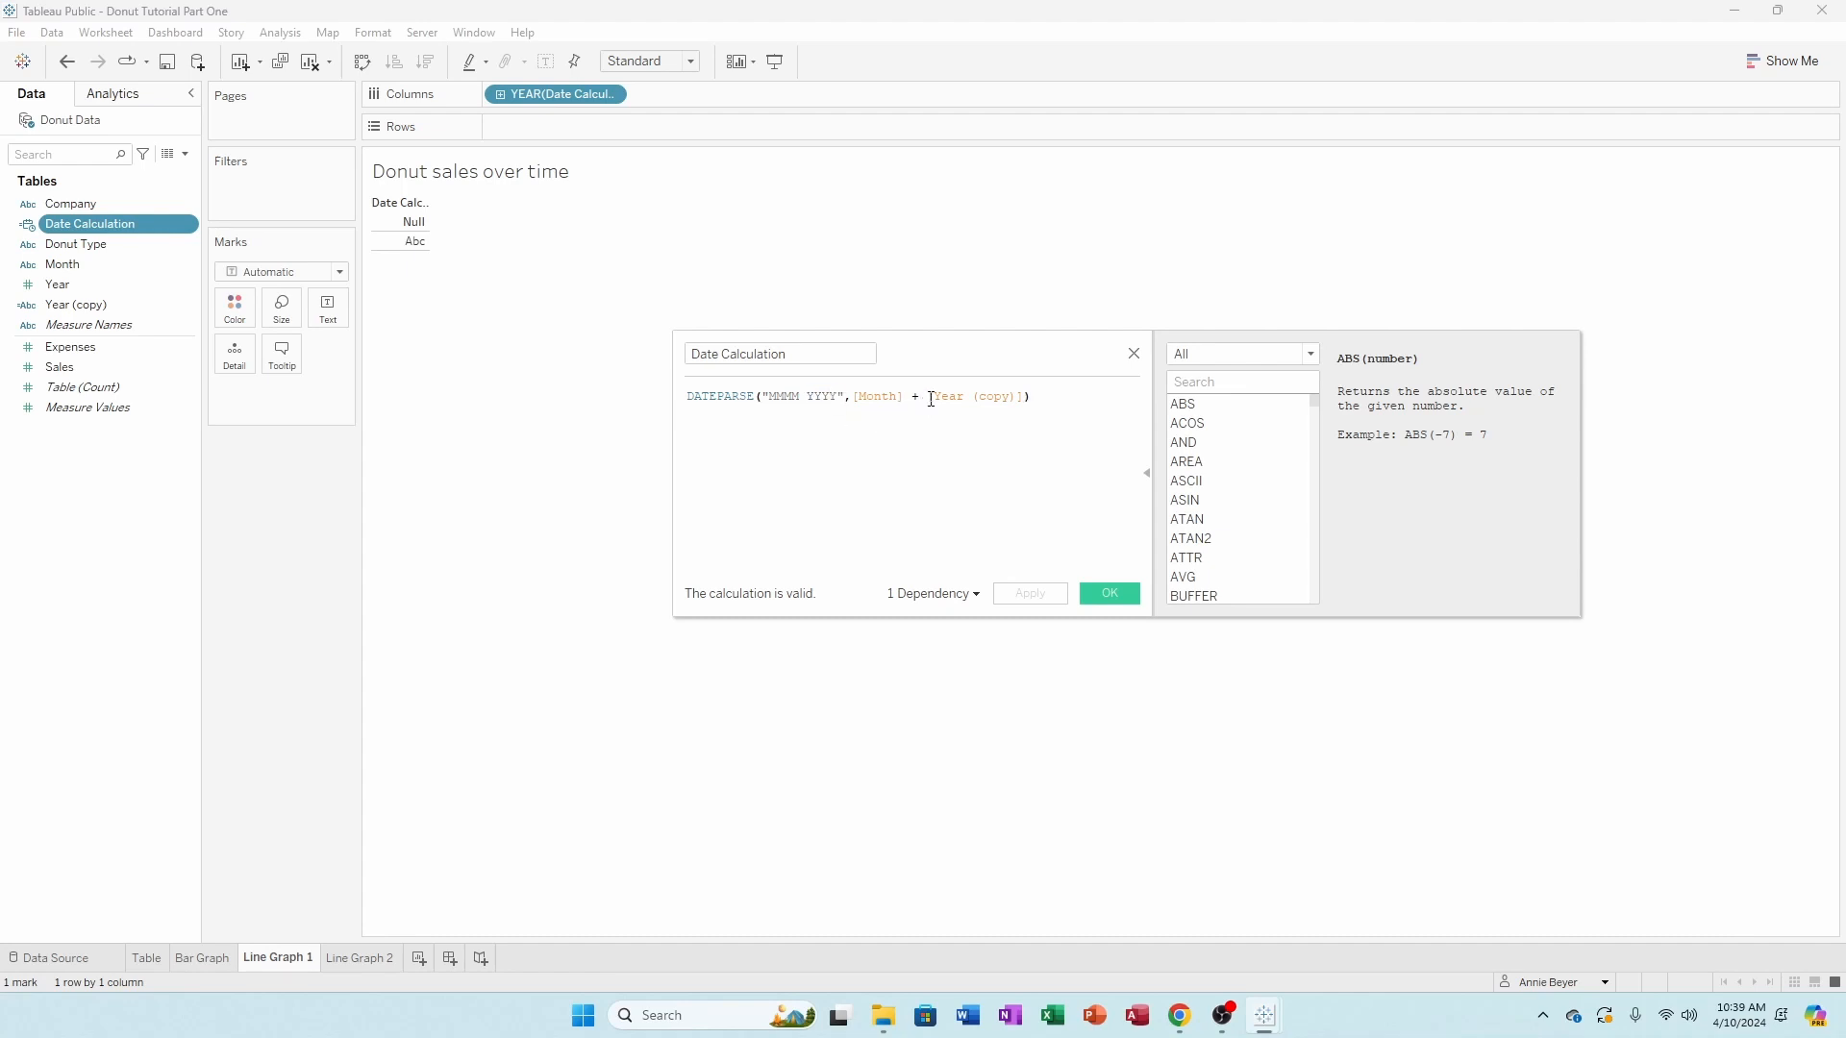
left_click_drag(929, 397, 852, 396)
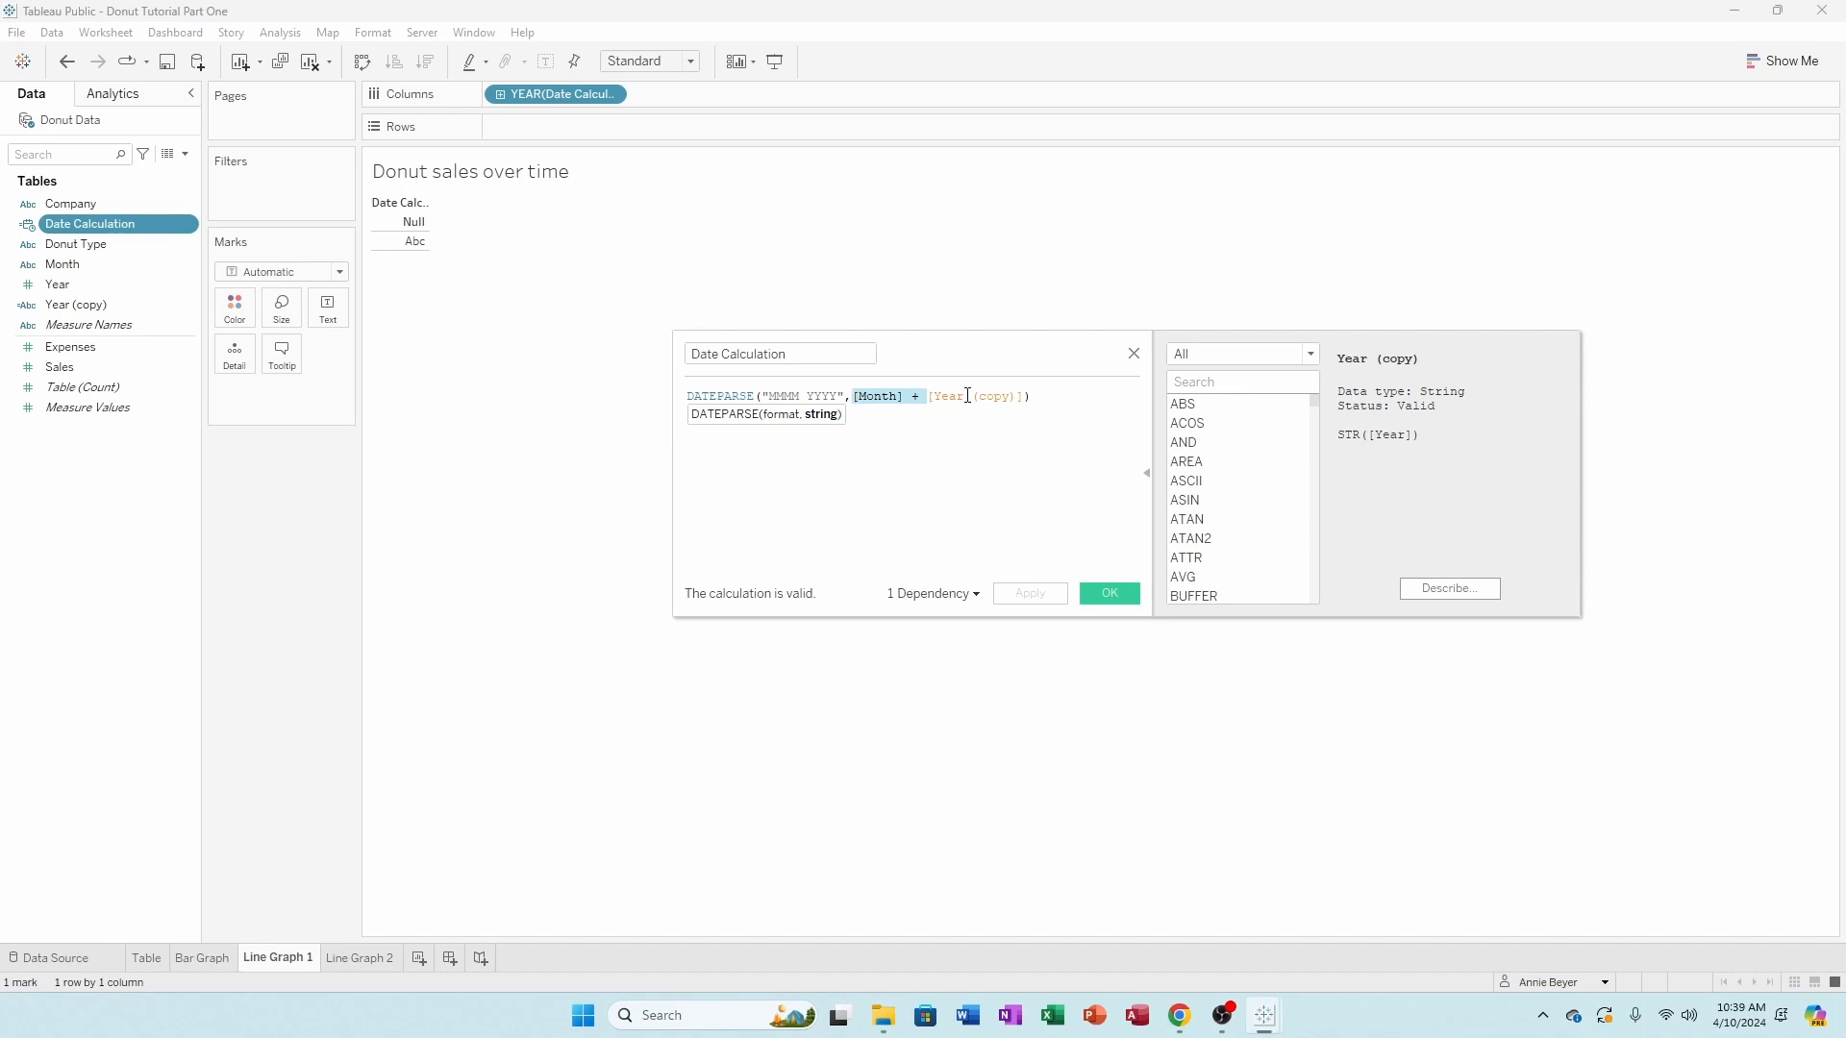
left_click(854, 397)
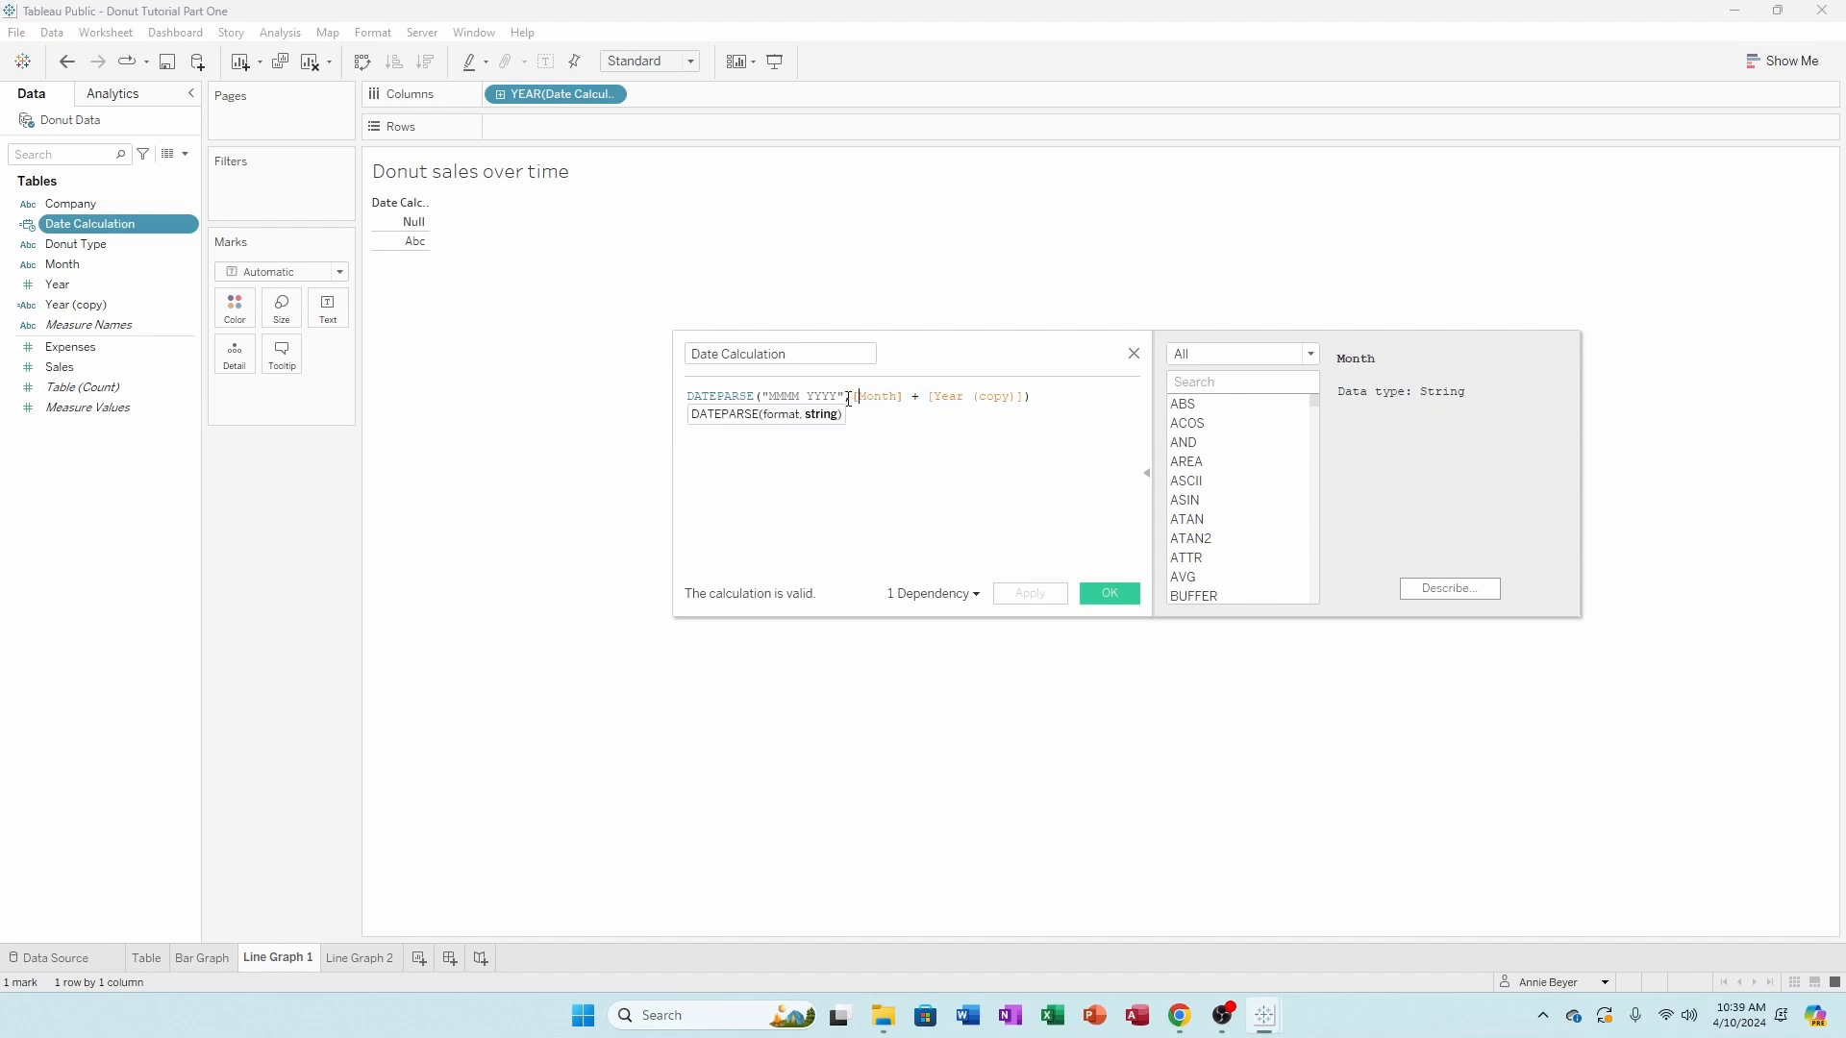
left_click_drag(852, 396, 1026, 399)
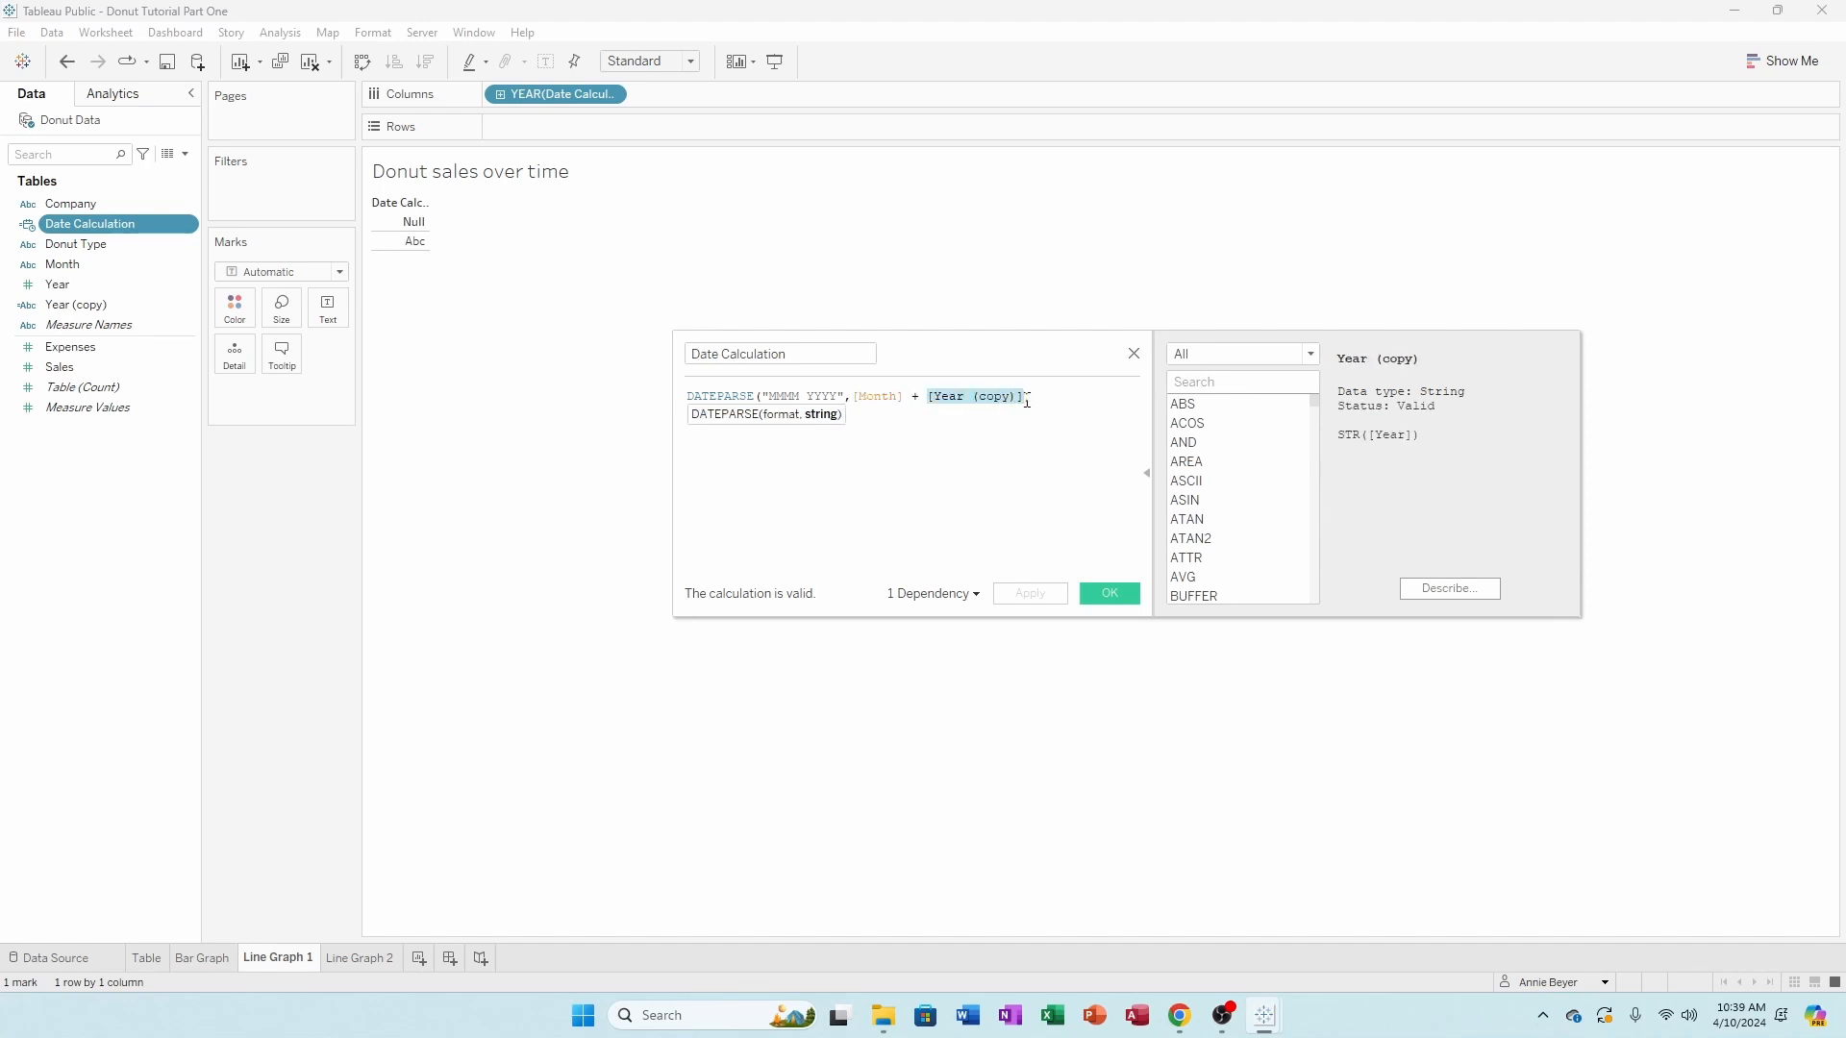
- Insert a quoted space, " " +, between [Month] + and [Year (copy)] in the Date Calculation formula, and save it
left_click(923, 400)
type("\"")
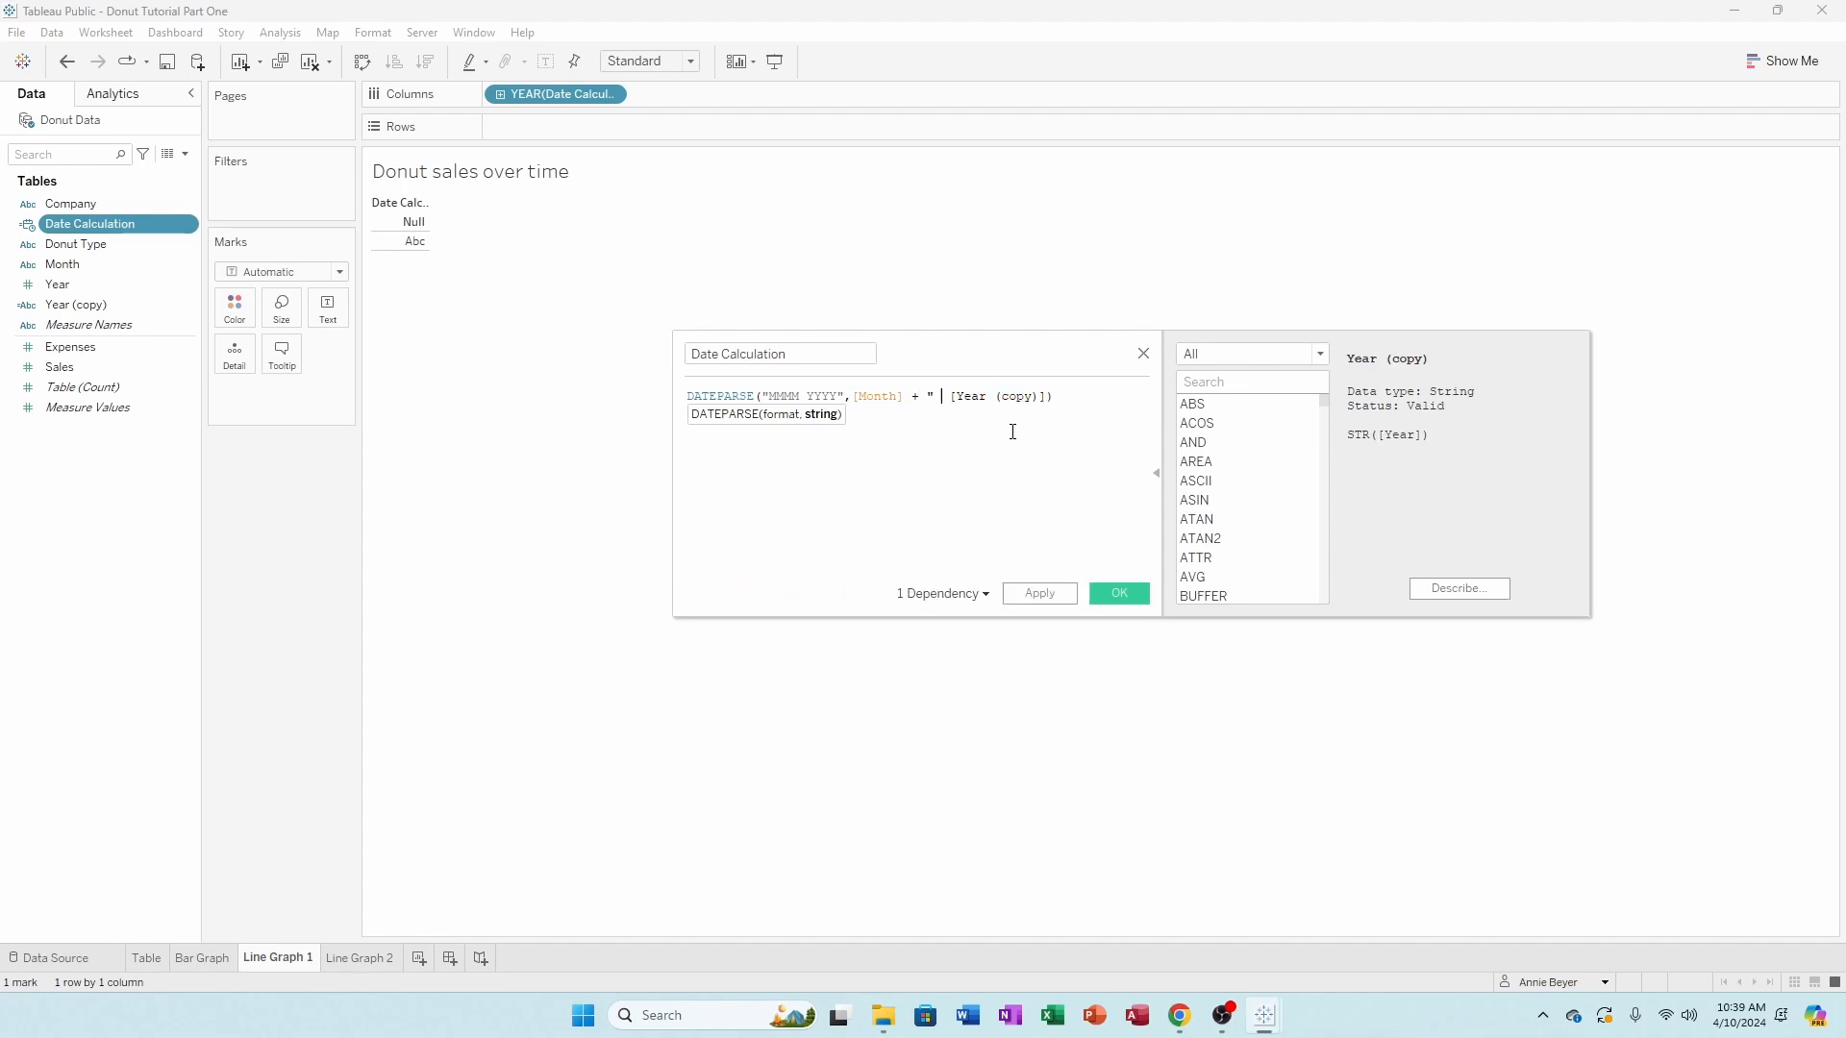
type(" \" +")
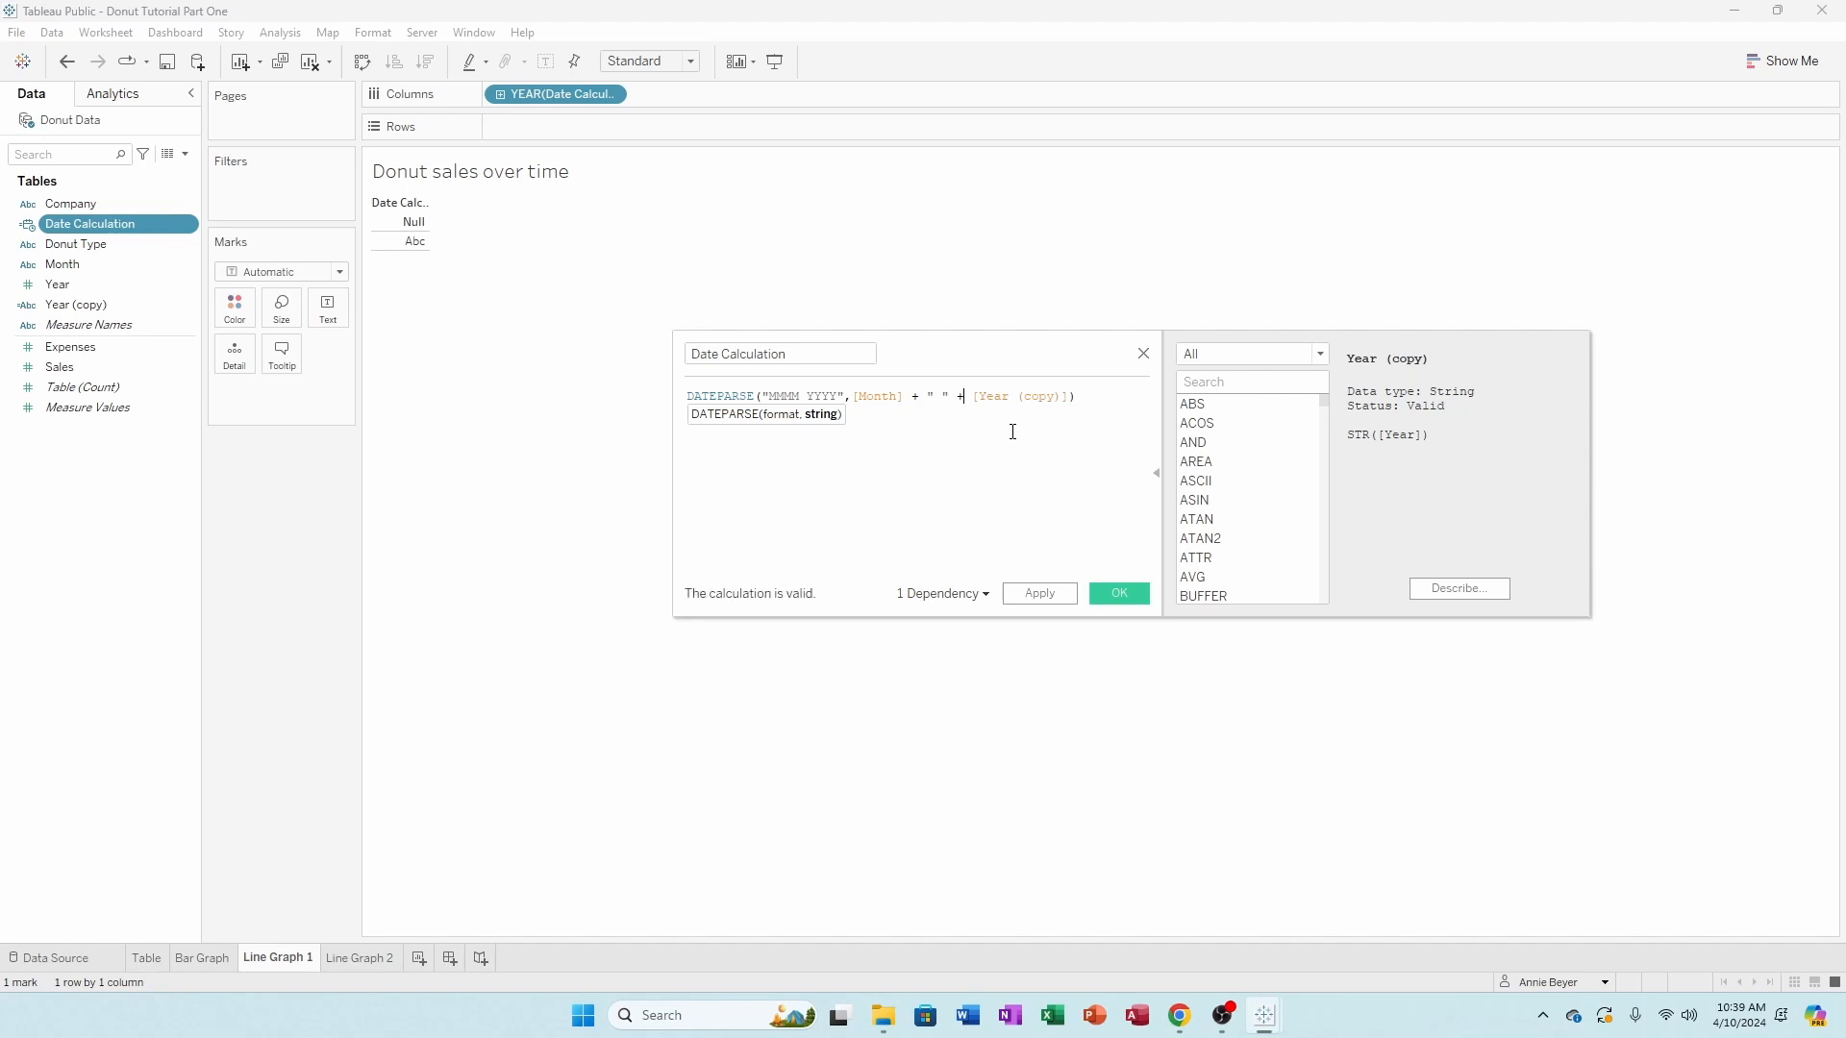
left_click(866, 397)
left_click_drag(929, 397, 951, 397)
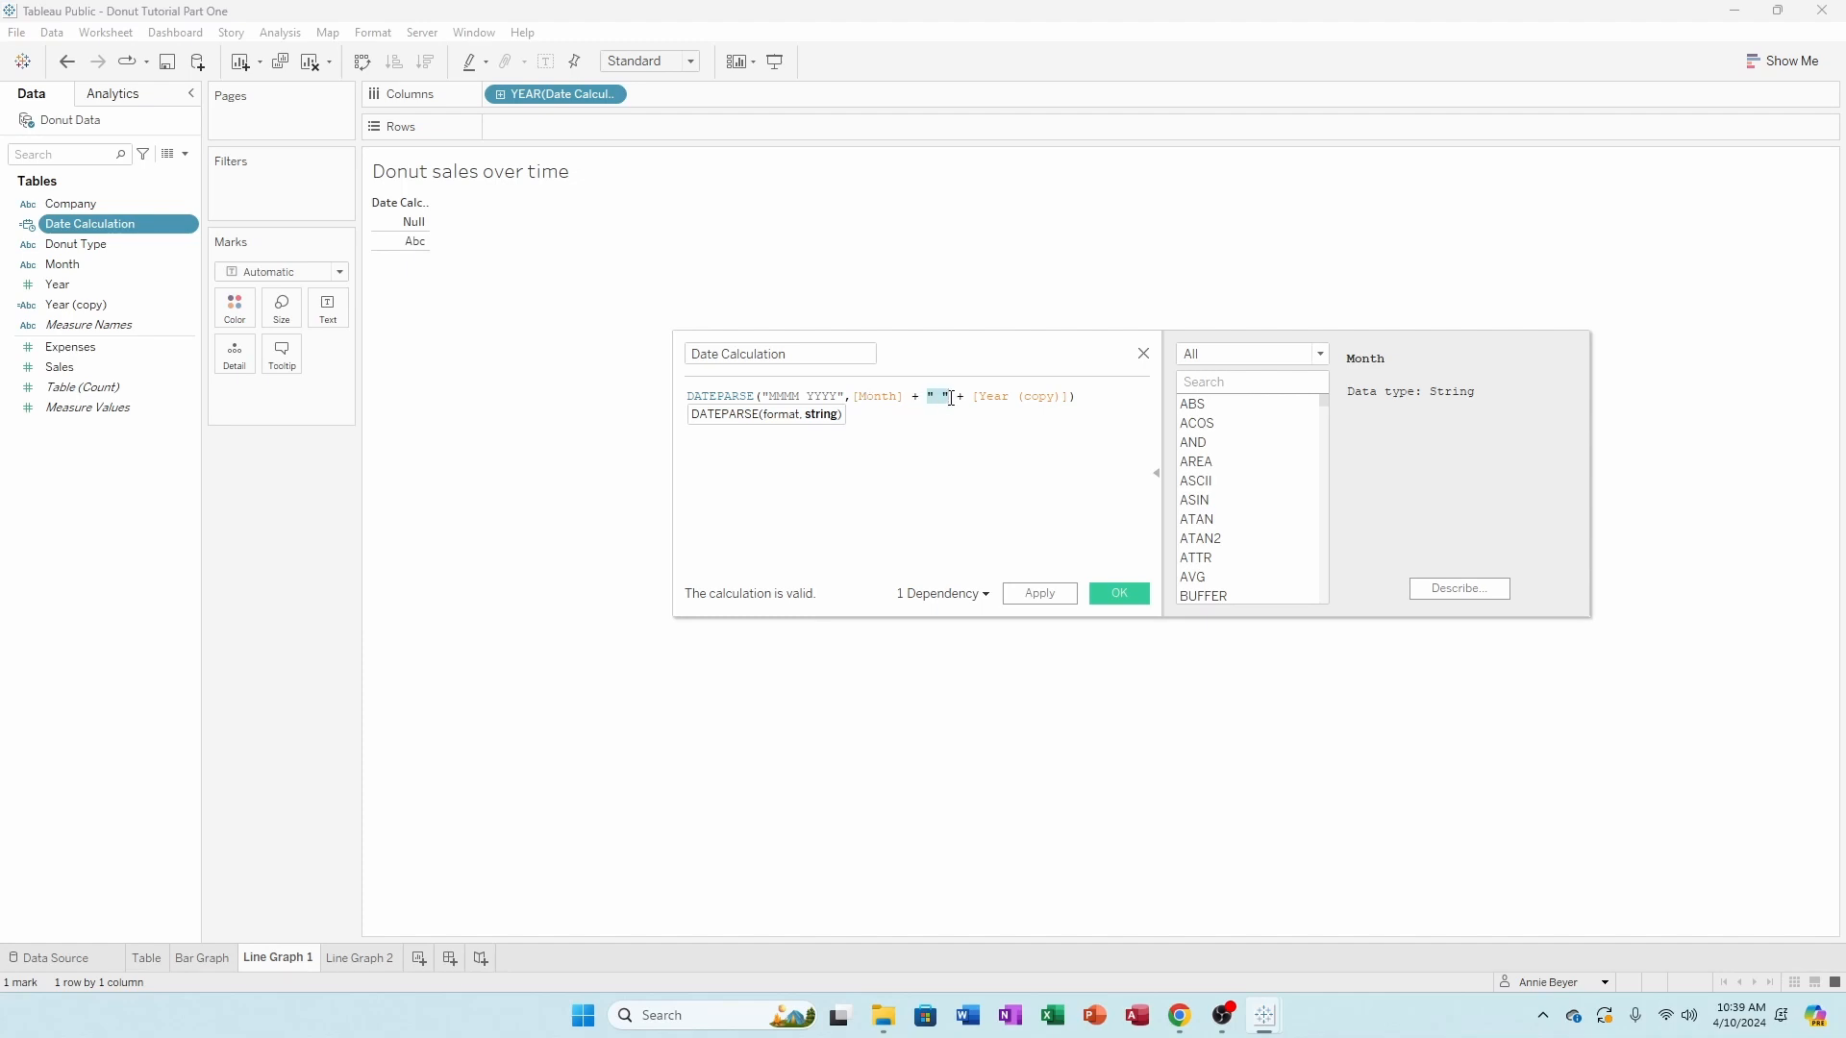
left_click(981, 398)
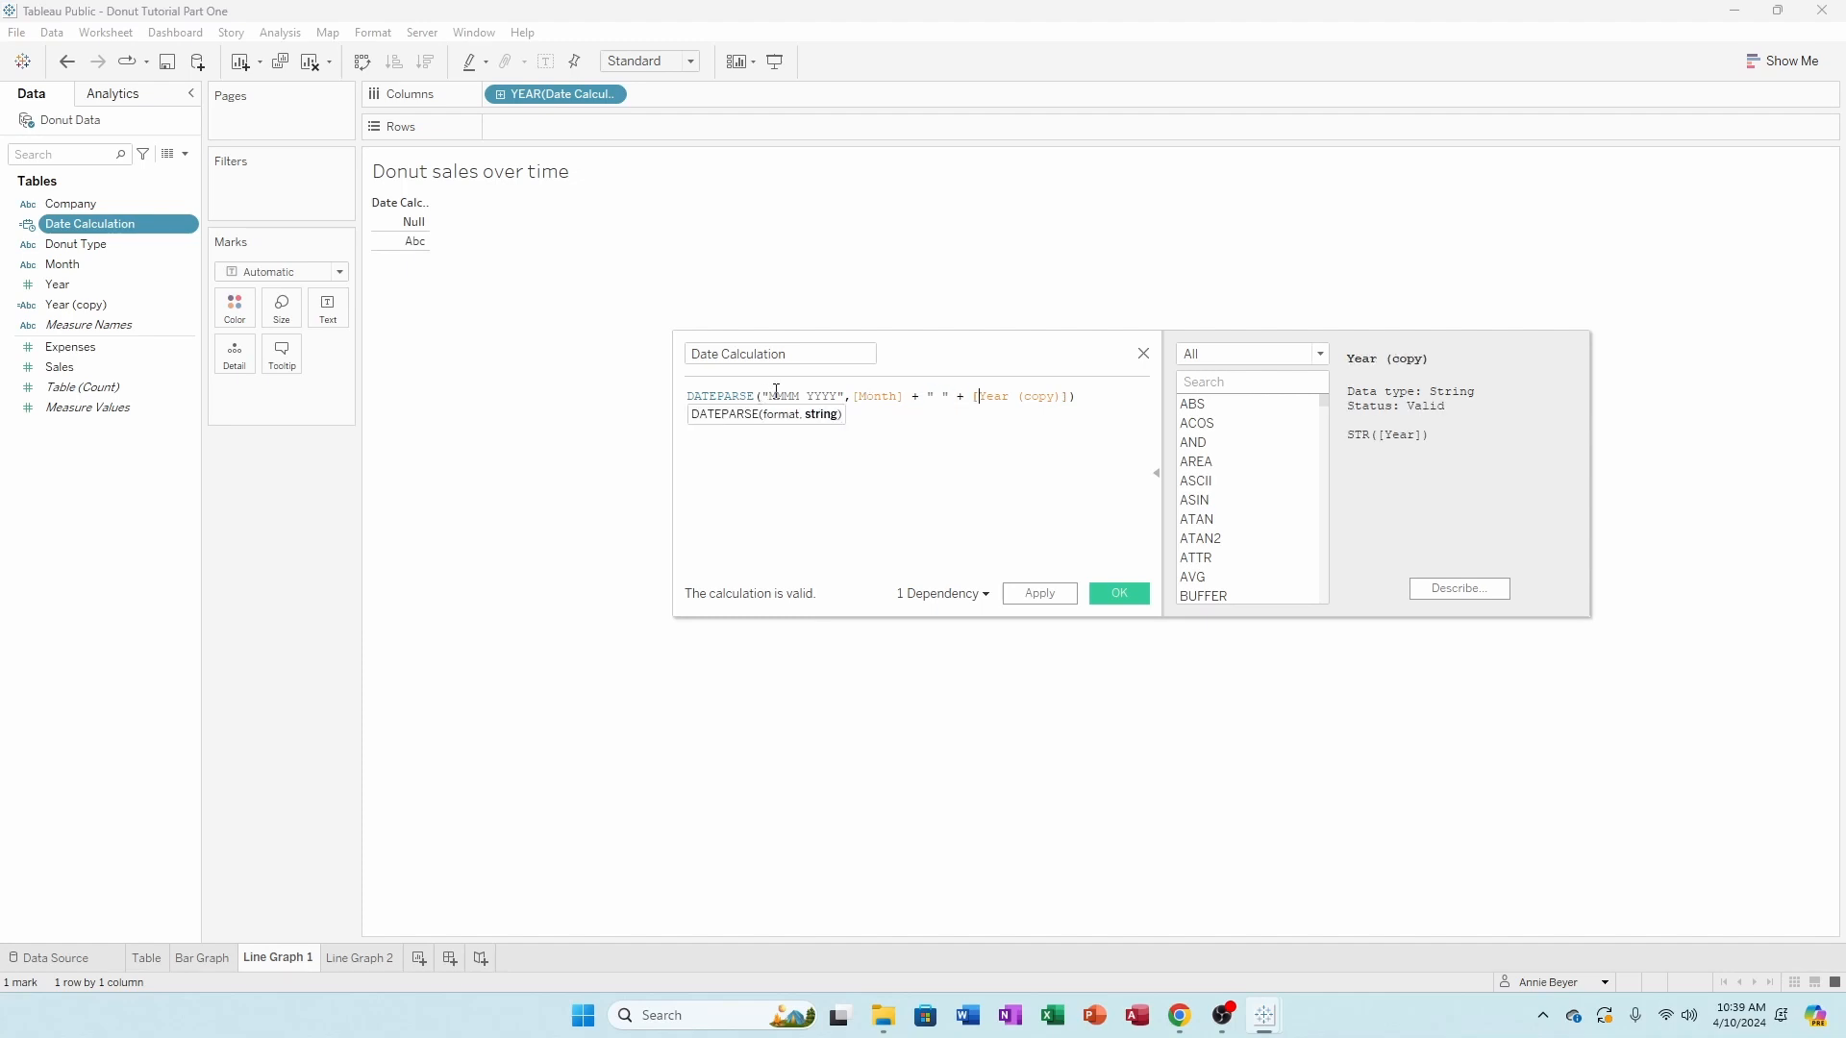
left_click_drag(772, 396, 841, 400)
left_click_drag(855, 395, 1069, 408)
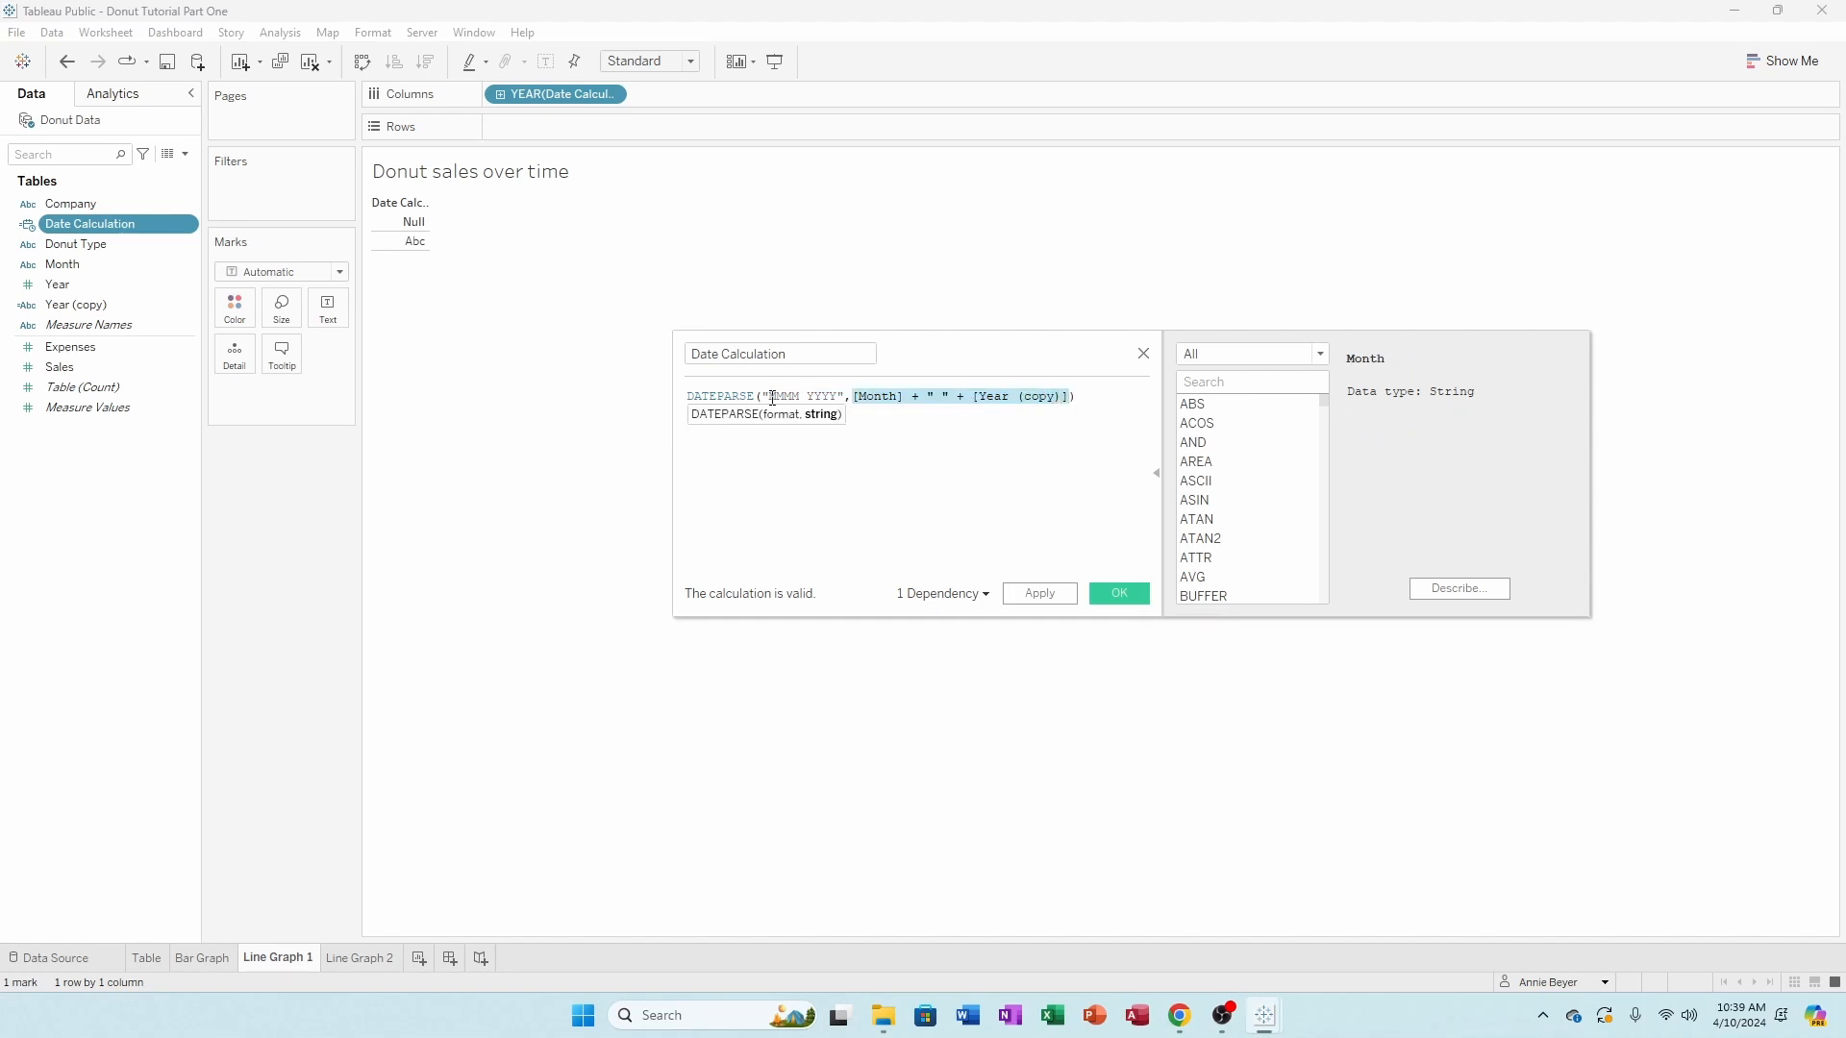
left_click_drag(769, 396, 840, 397)
left_click(1119, 591)
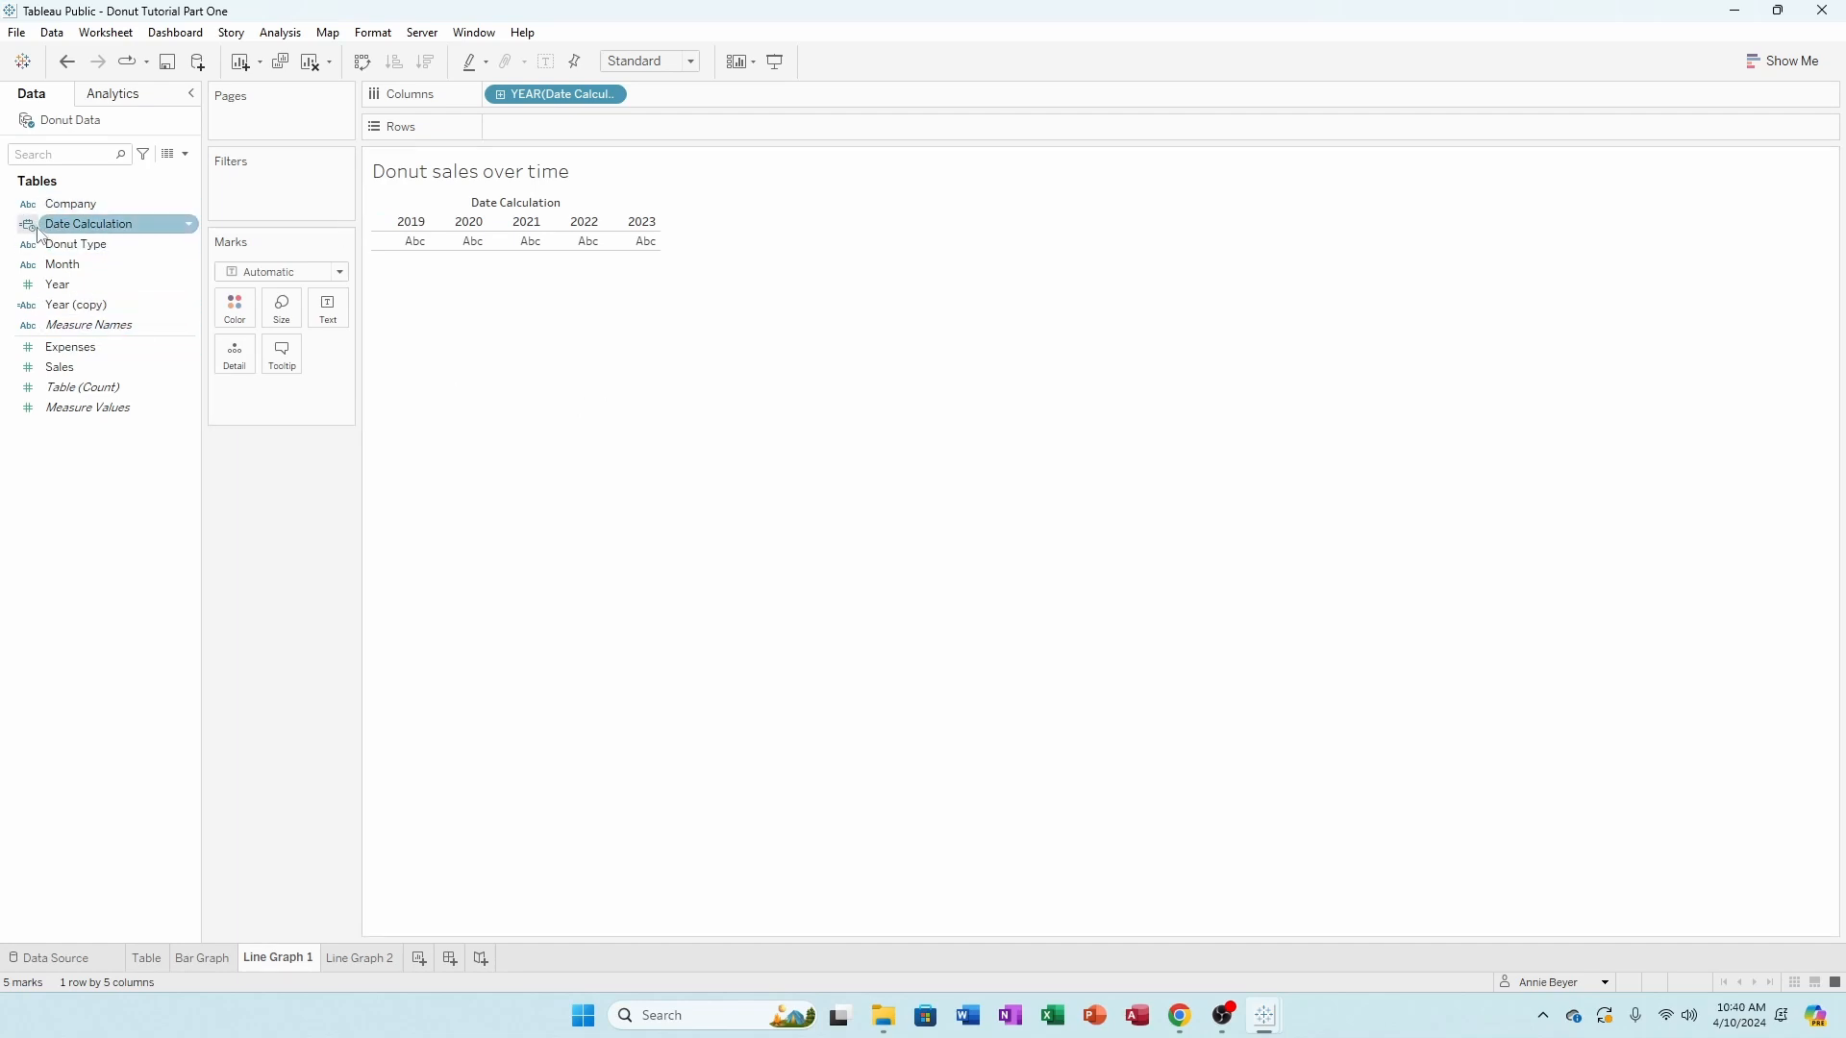
- Expand Date Calculation on the columns to quarter and month levels, and undo both expansions
left_click_drag(41, 234, 505, 232)
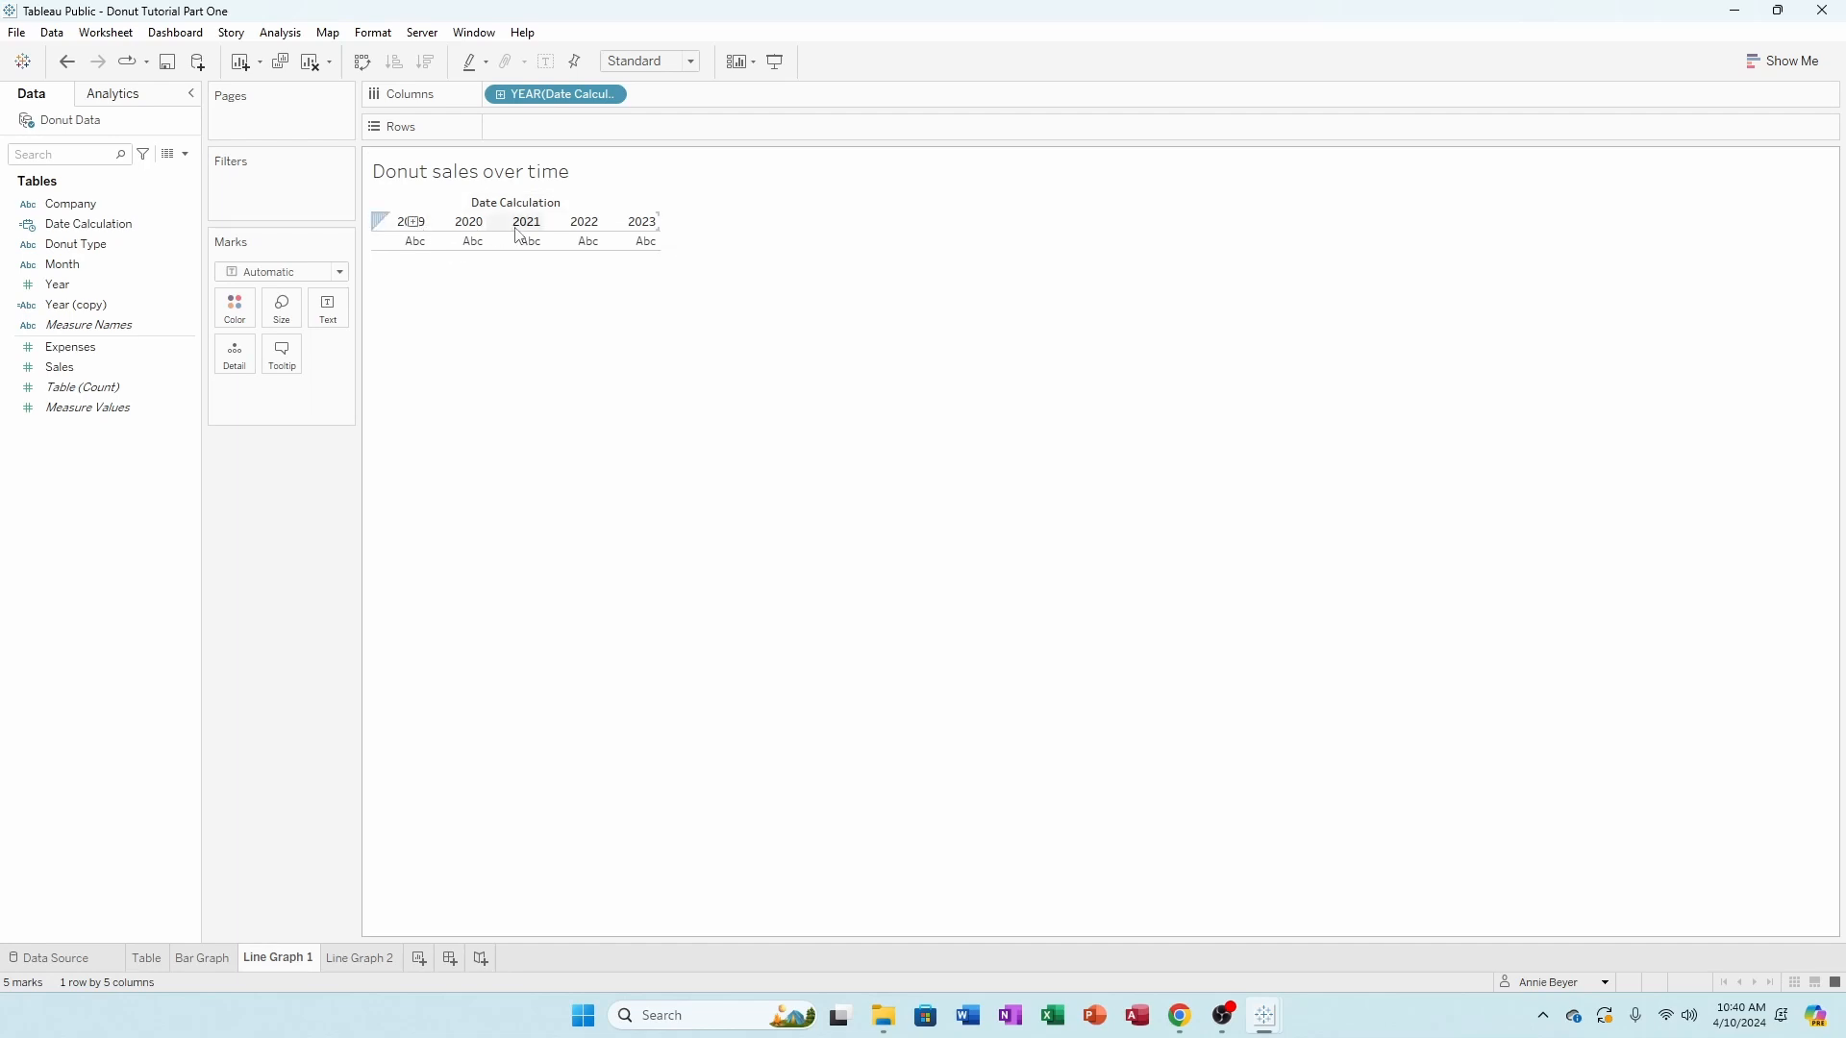
left_click(502, 96)
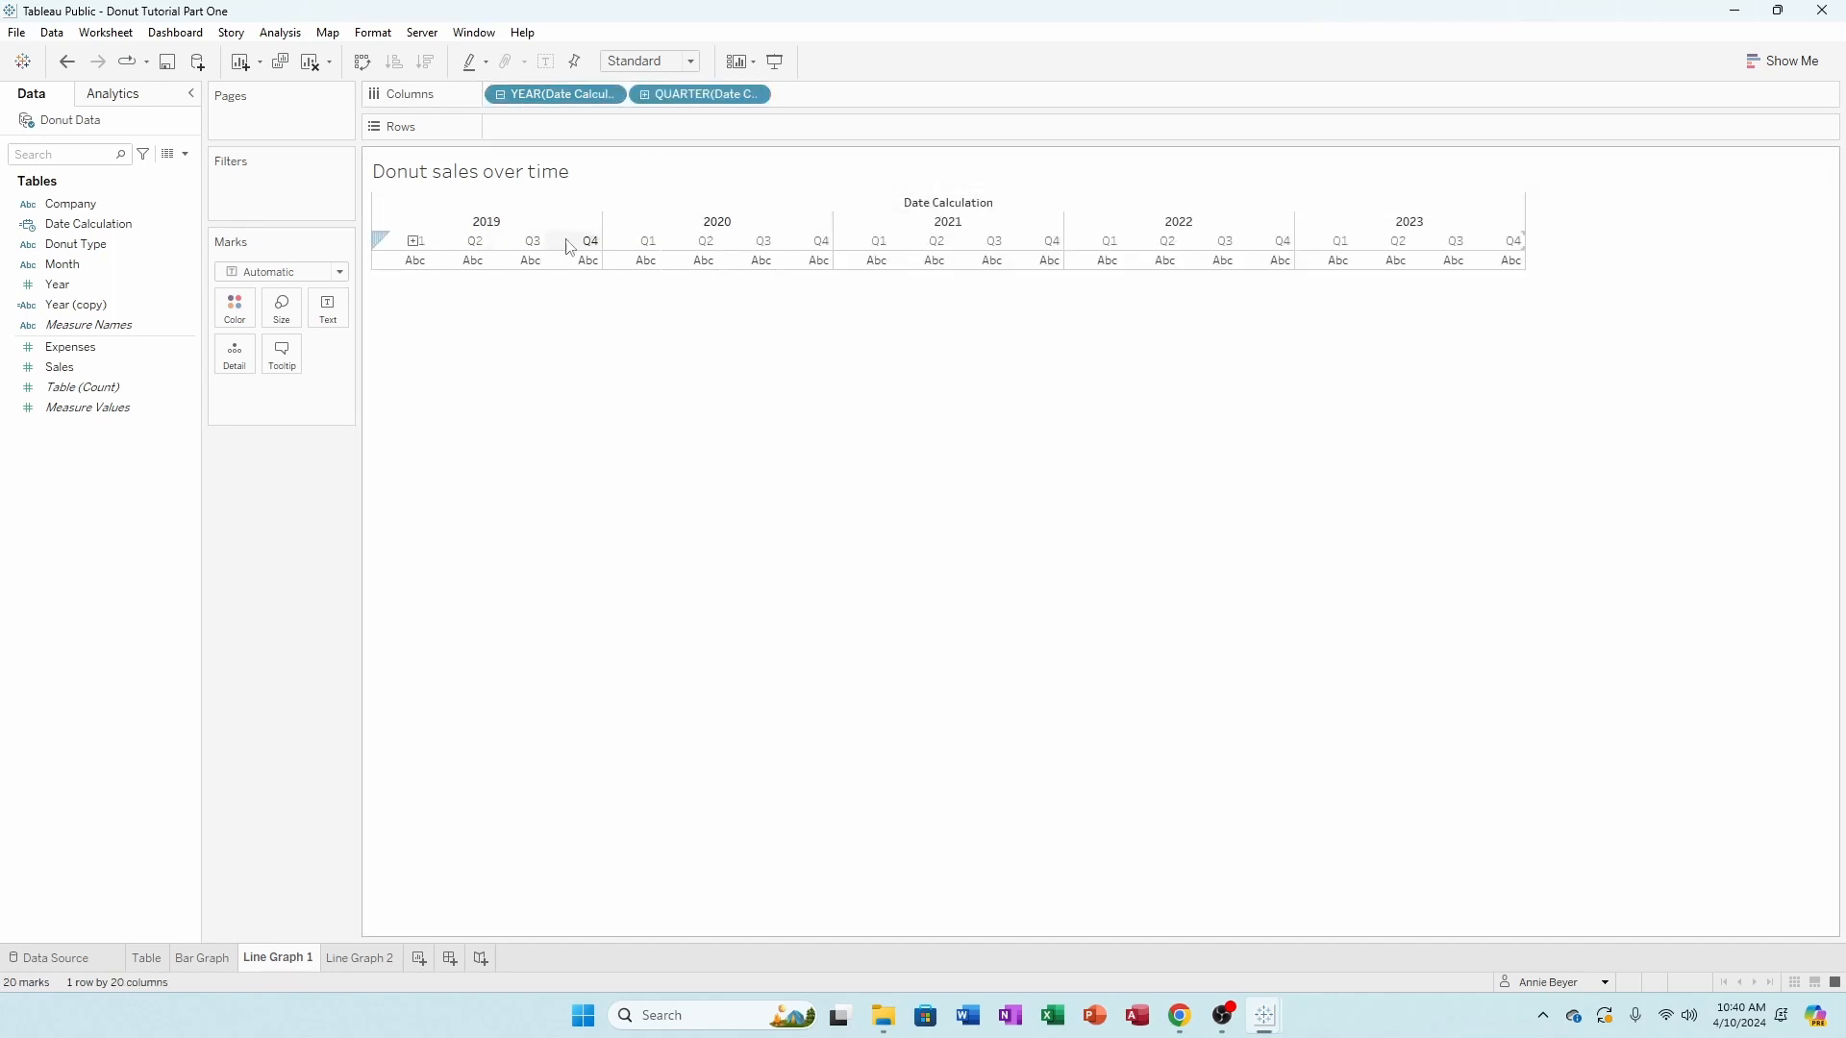
left_click(646, 100)
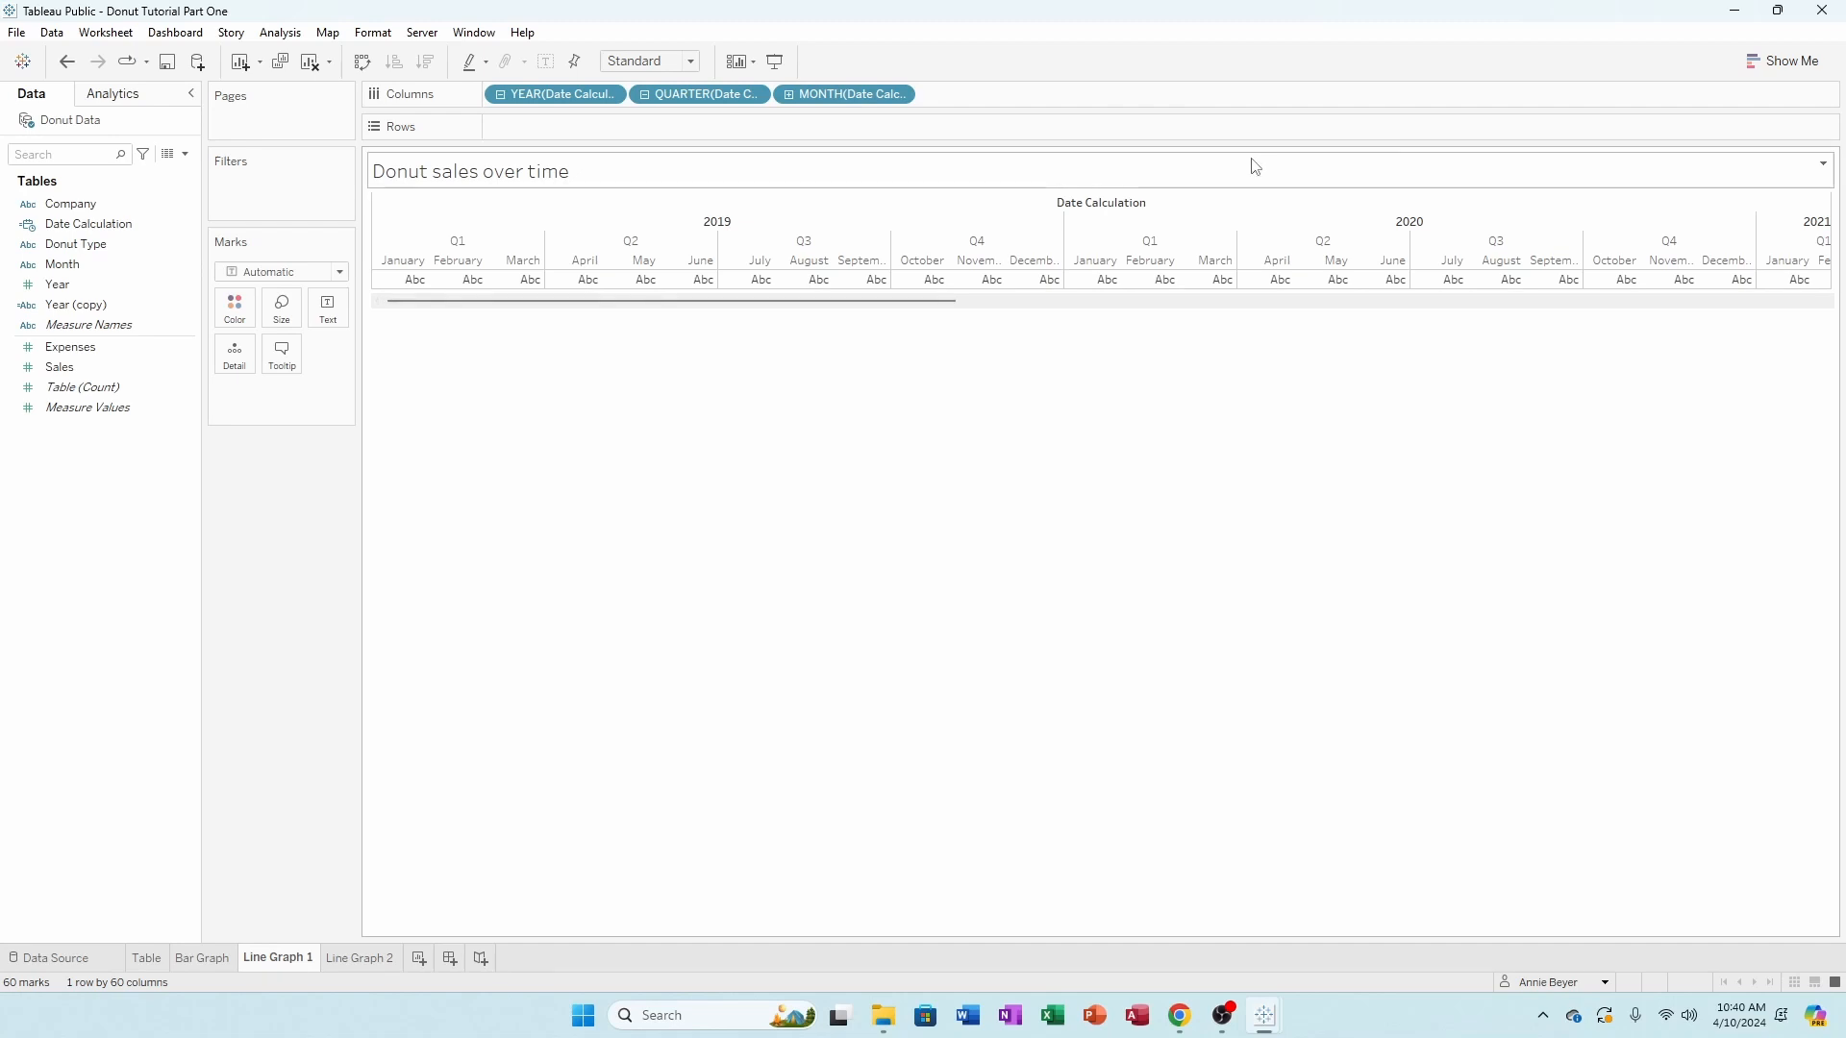
key("ctrl+z")
key("ctrl+z")
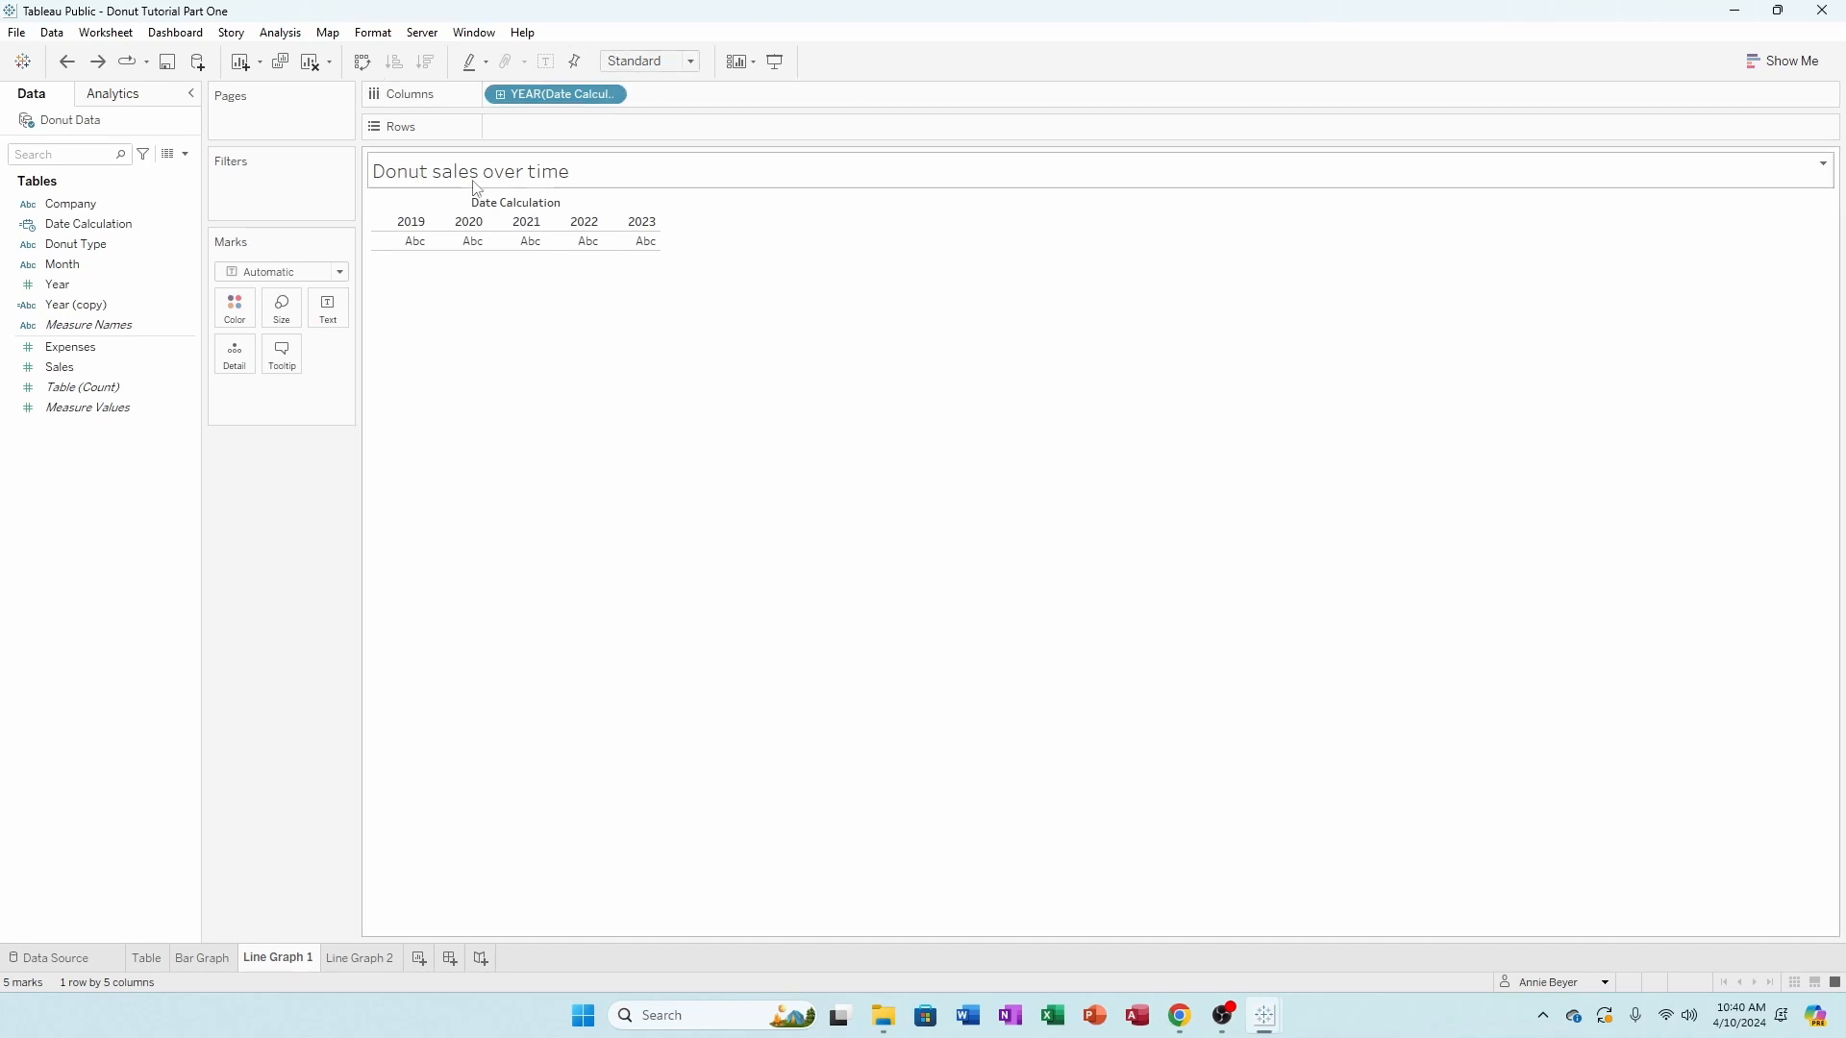
- Change Date Calculation on the columns to the continuous Month level that combines month and year
left_click(613, 96)
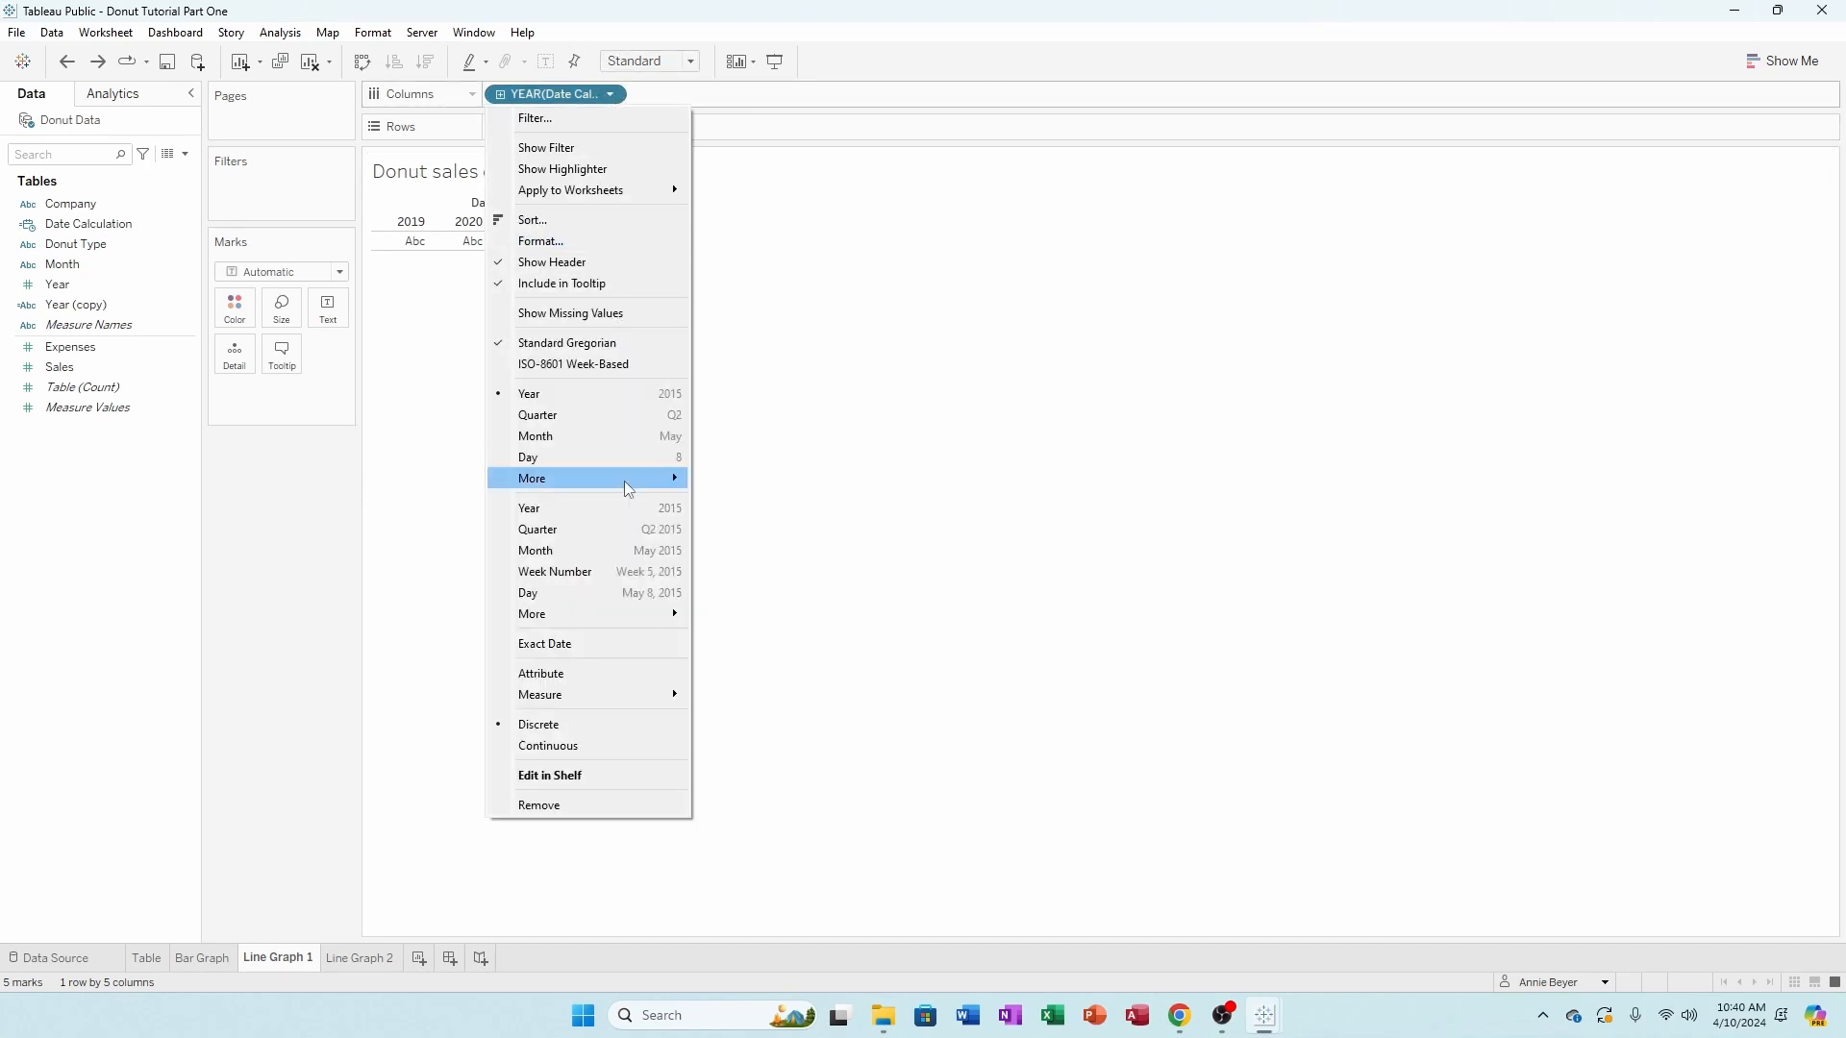
left_click(637, 559)
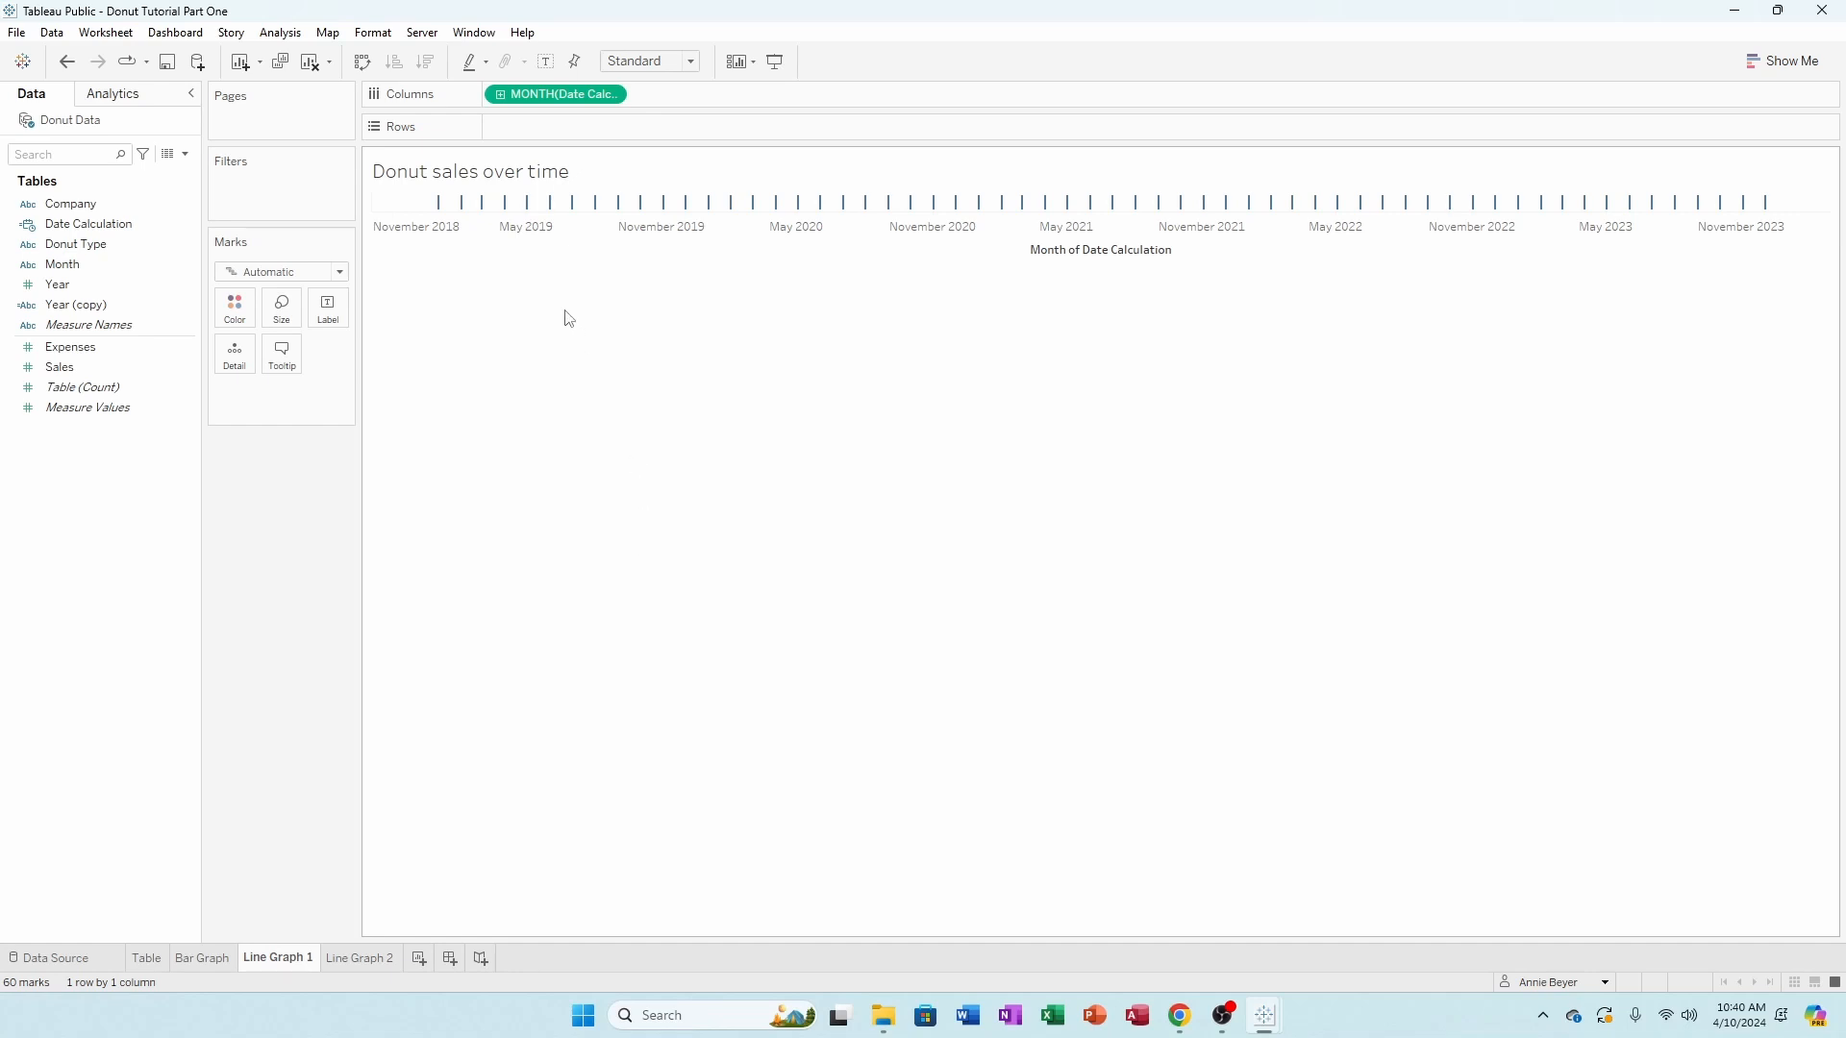
mouse_move(439, 202)
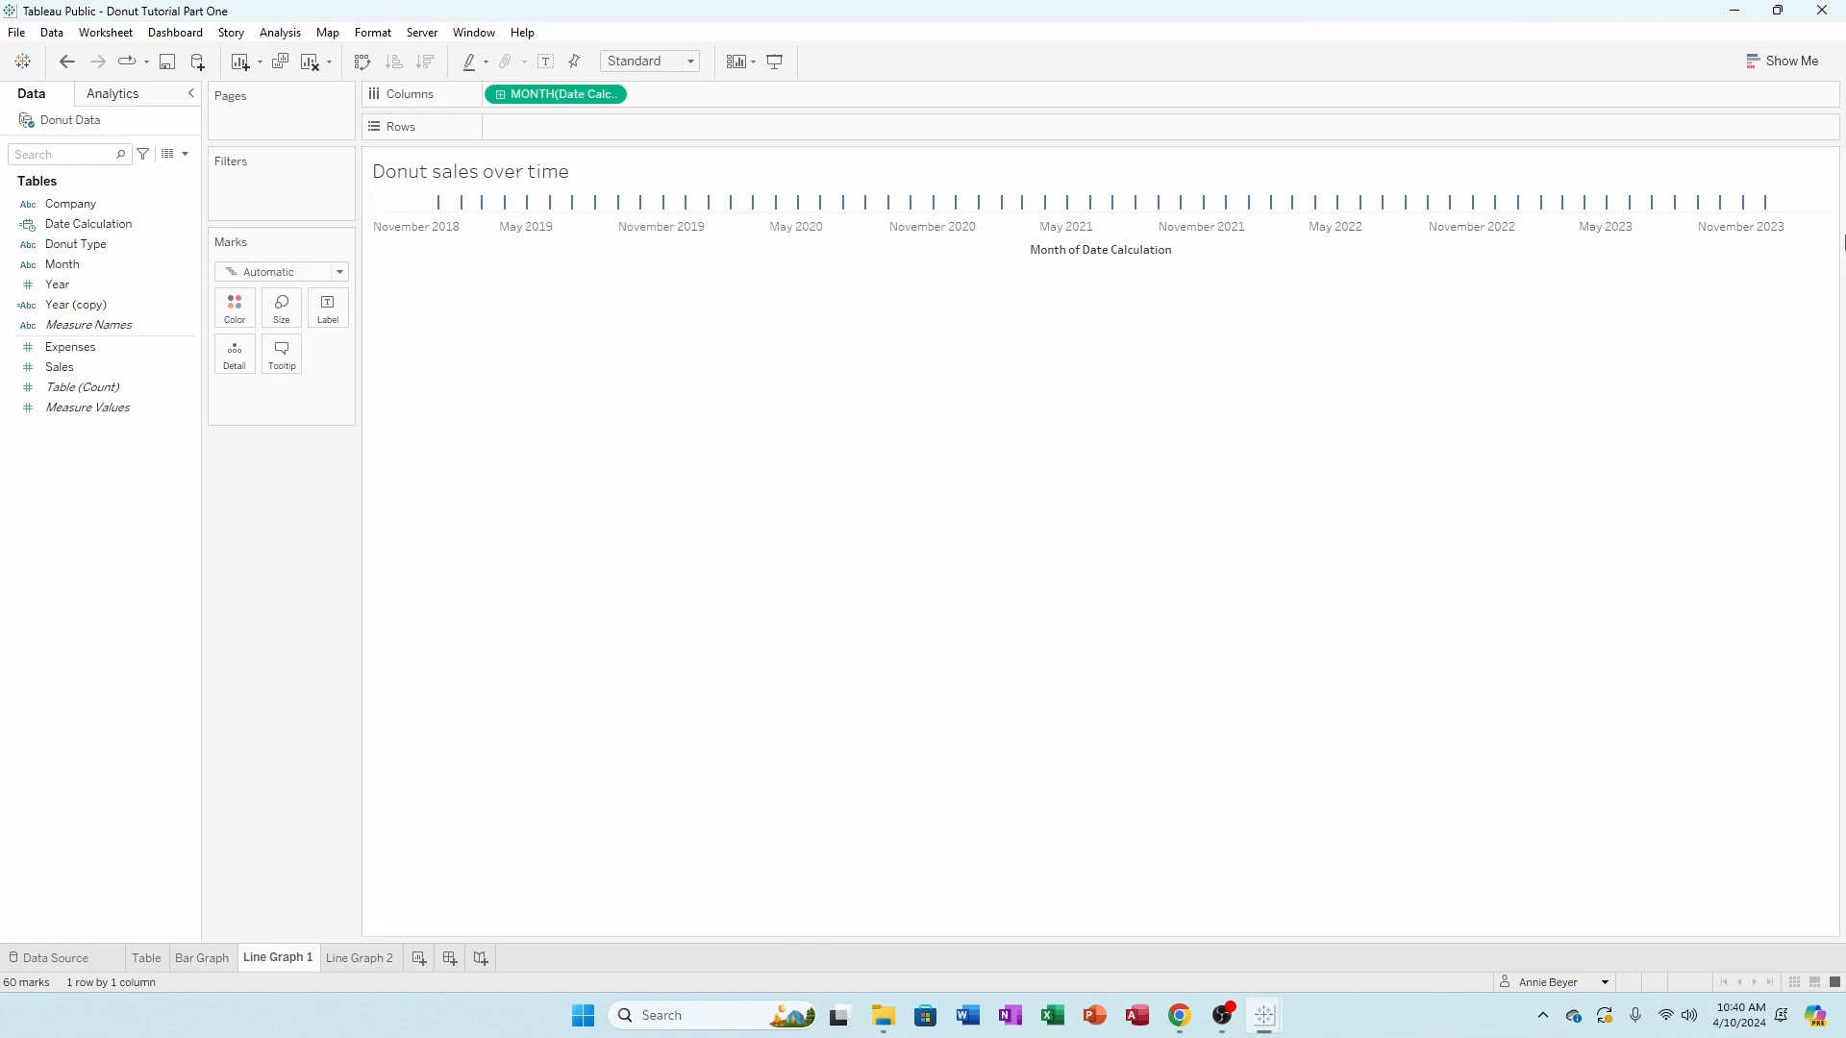
mouse_move(1778, 210)
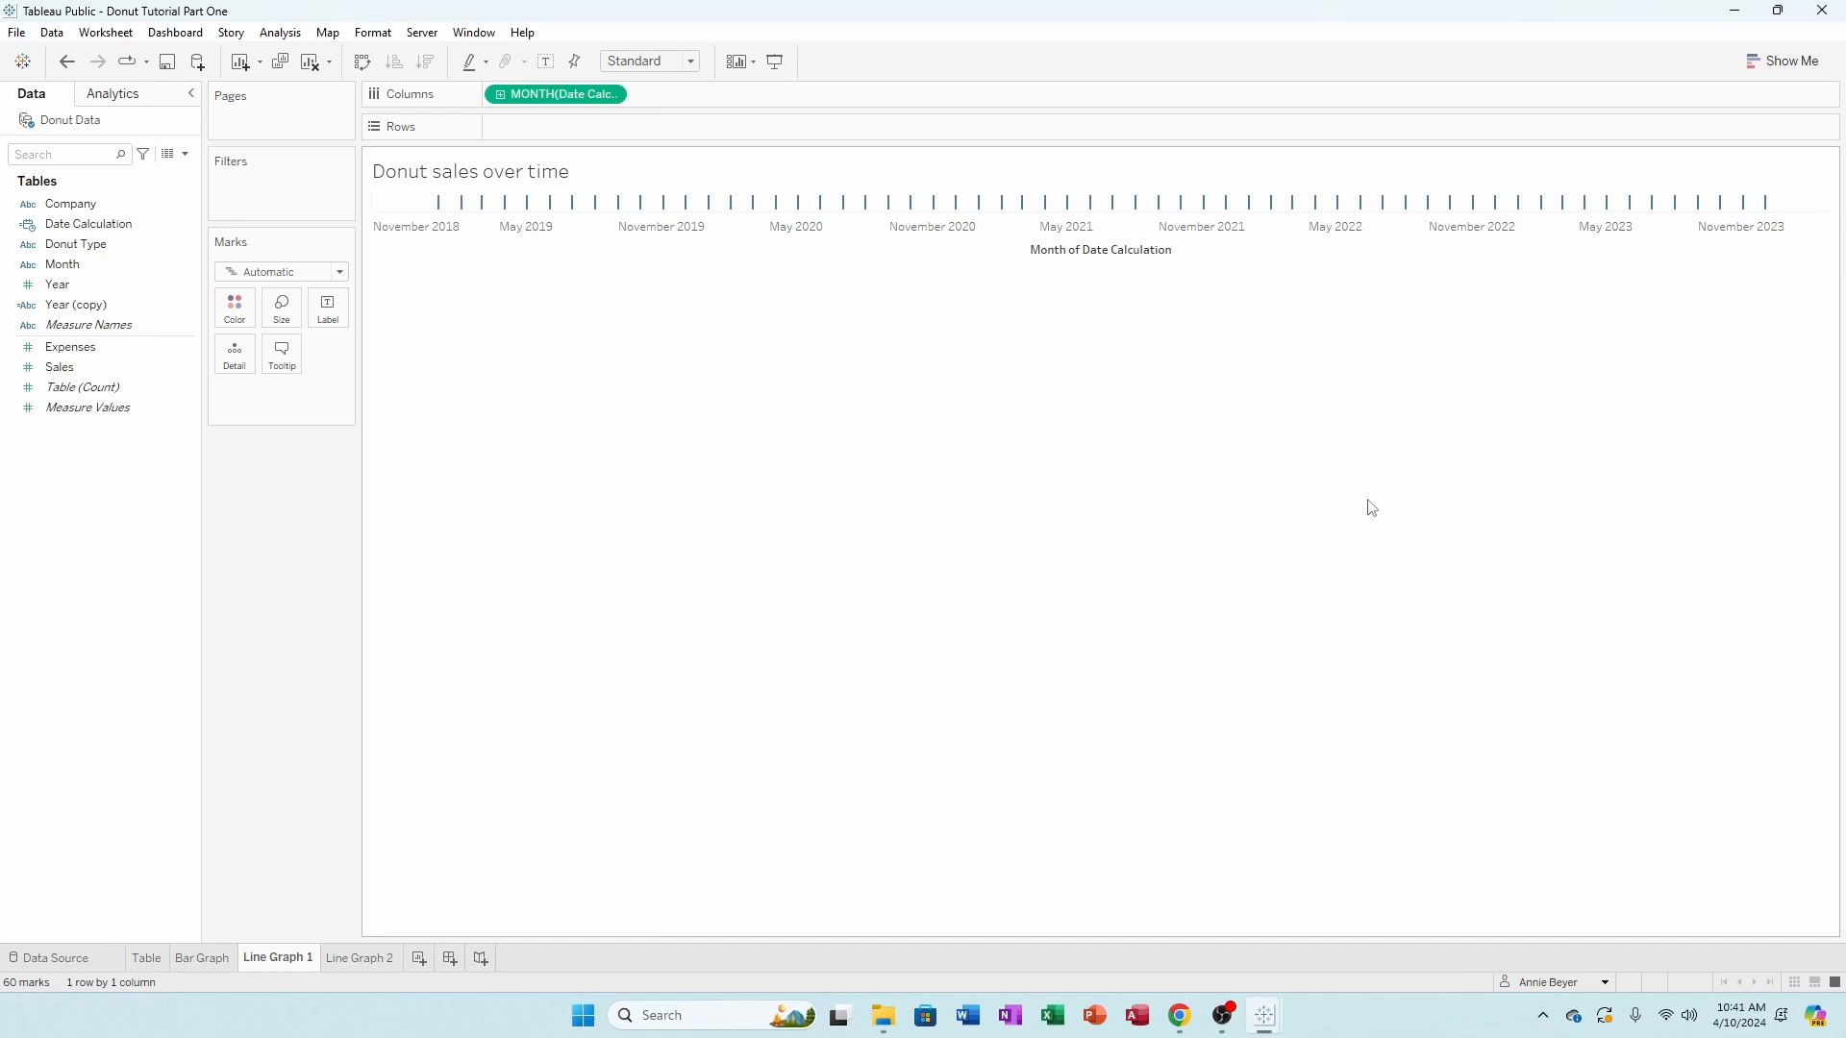
- Add Sales to the rows of Line Graph 1 and color the lines by Donut Type
double_click(69, 371)
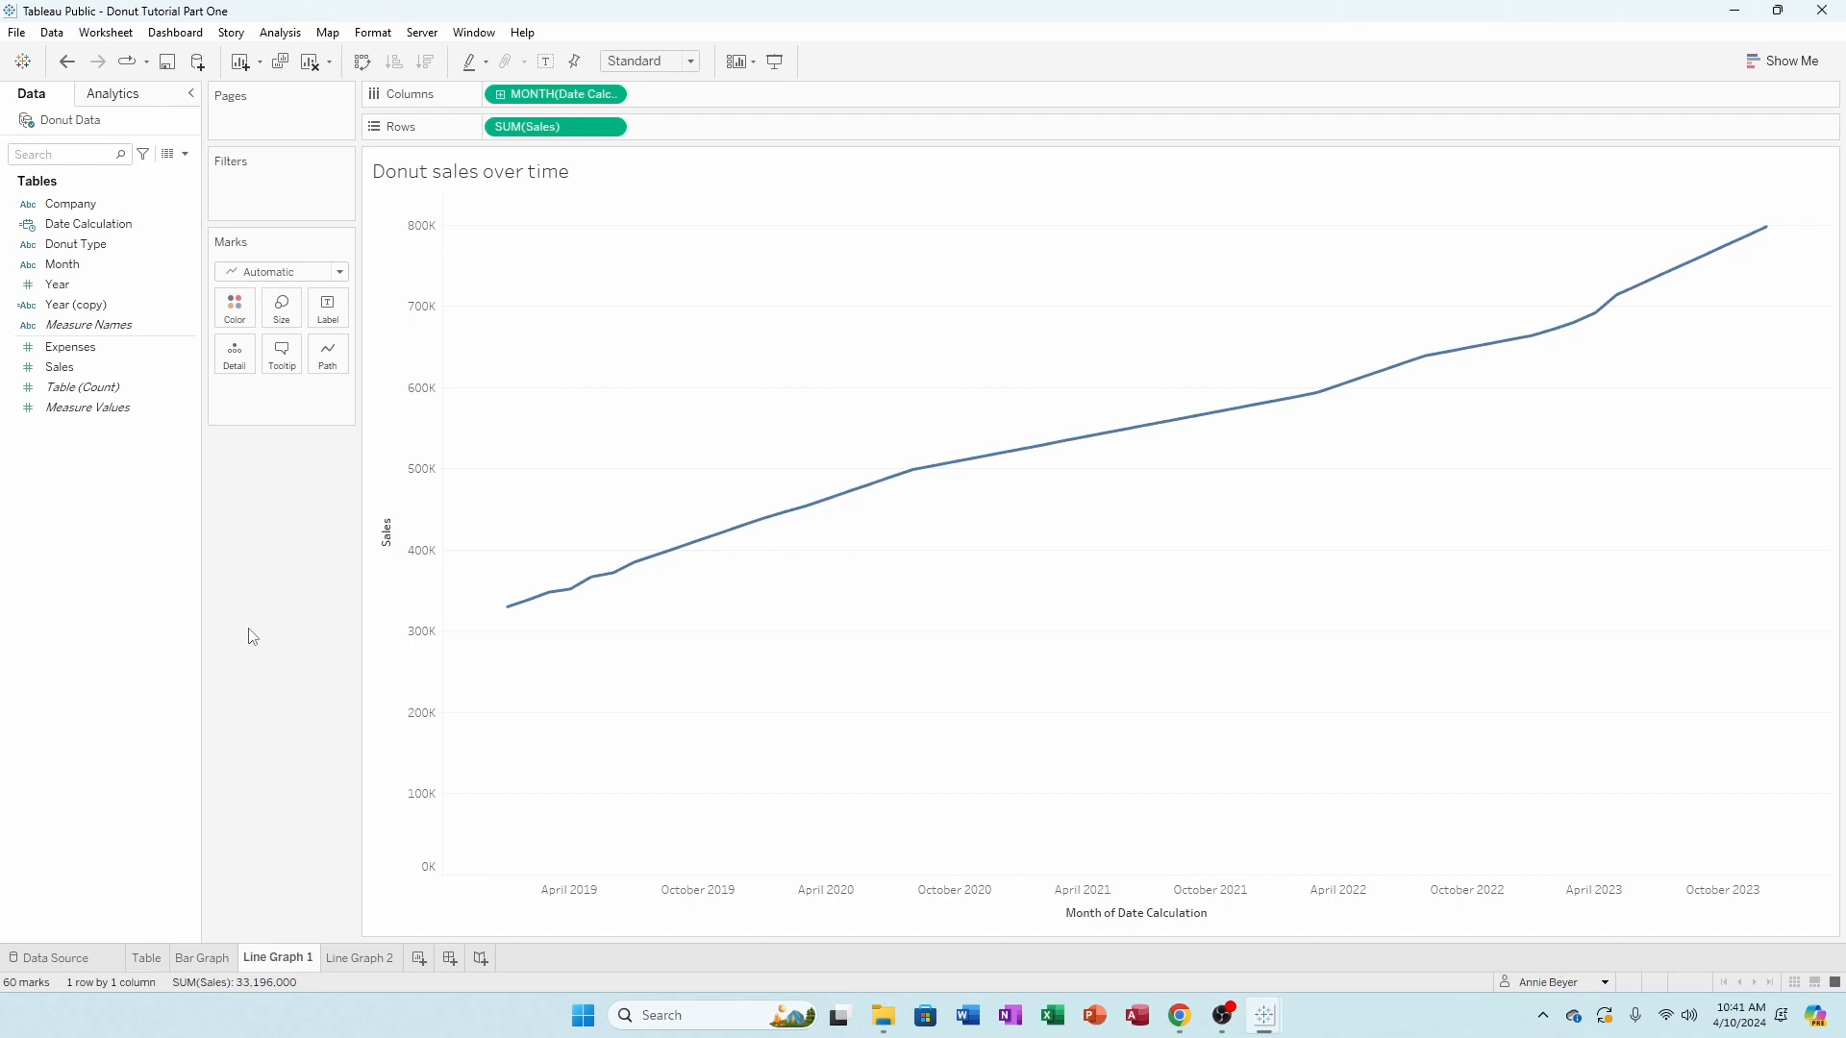
left_click(100, 246)
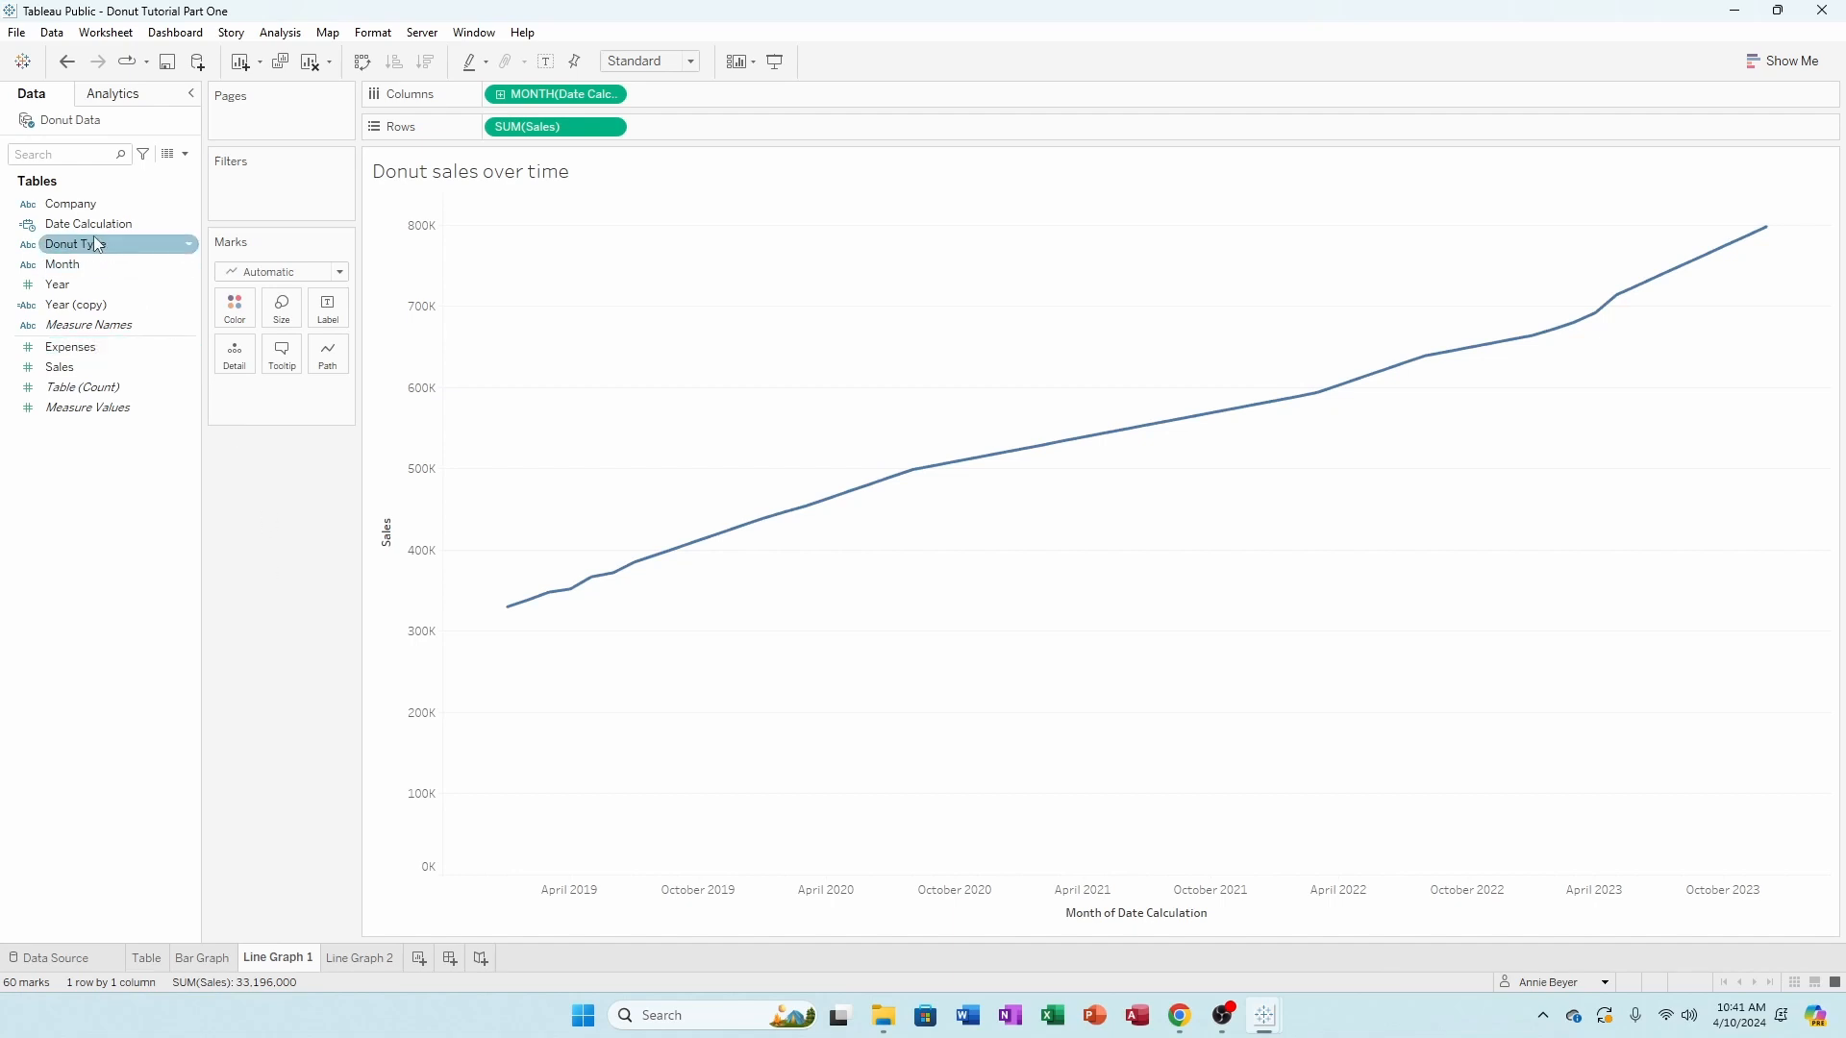
left_click_drag(77, 253, 234, 320)
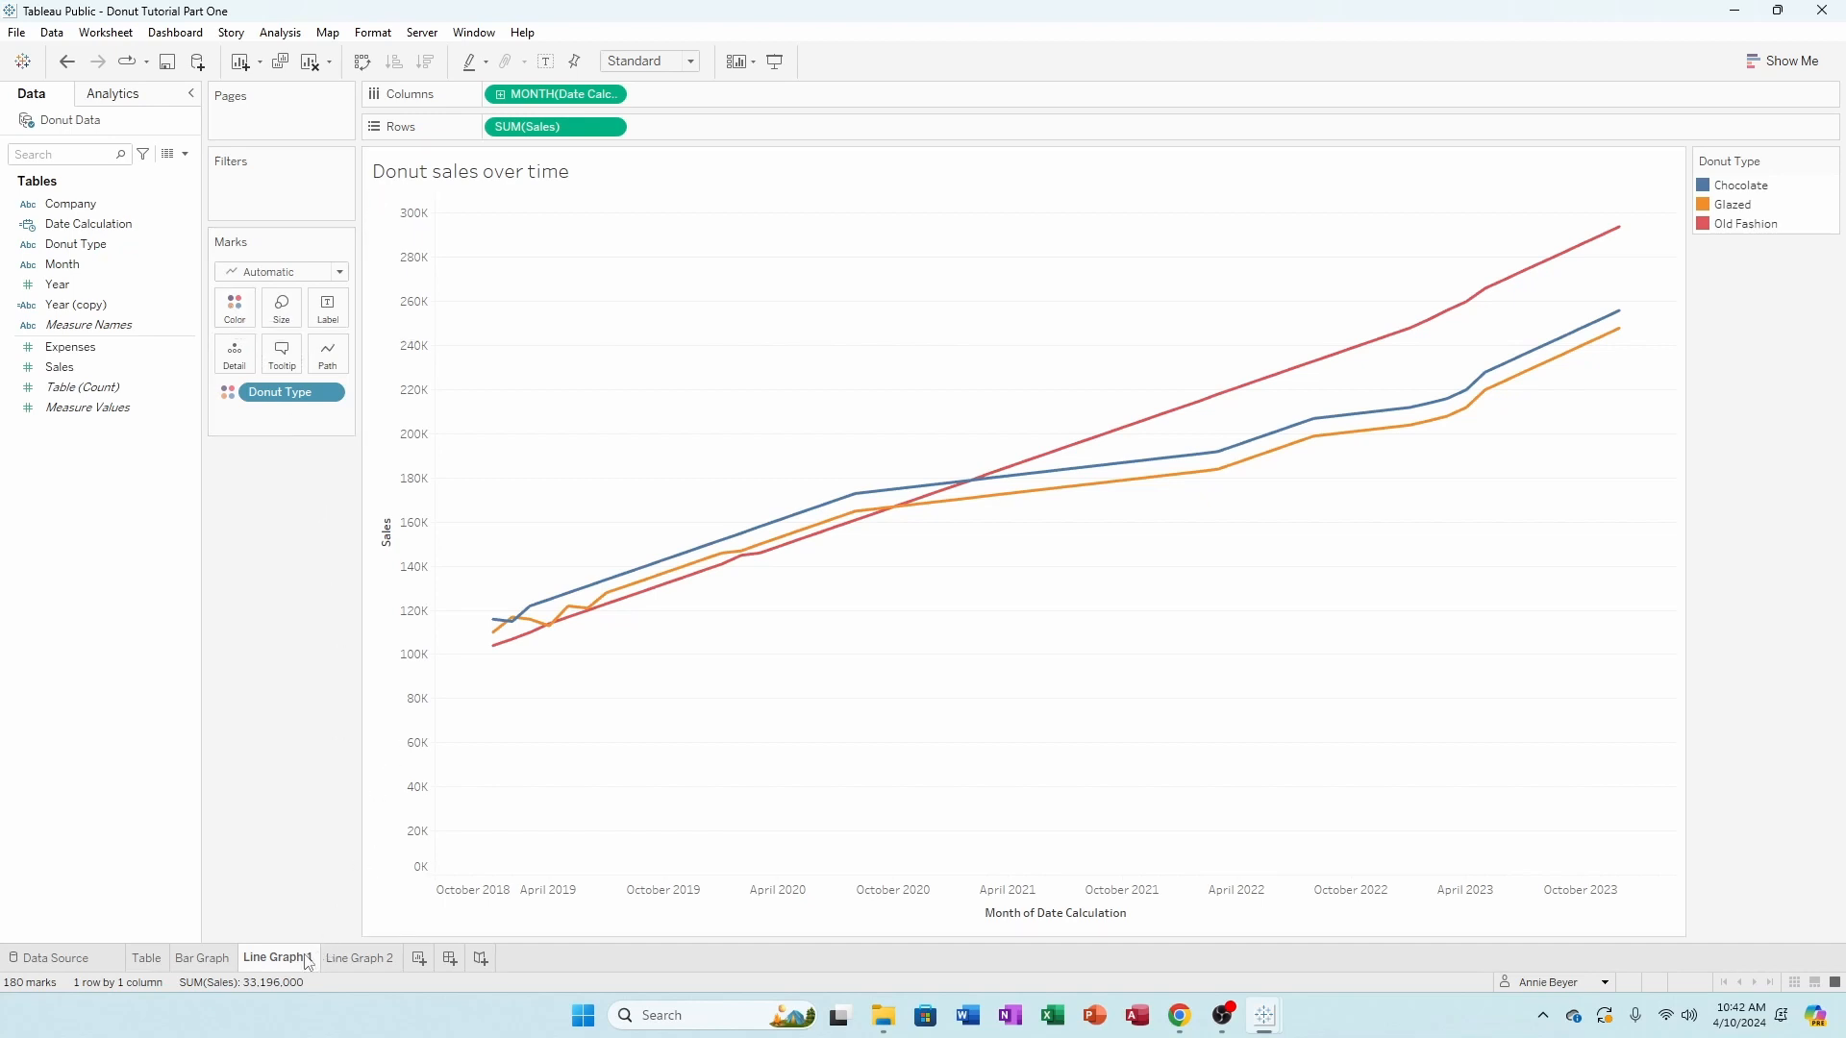
- Duplicate the Line Graph 1 worksheet and replace Donut Type with Company as the line color in the copy
mouse_move(372, 959)
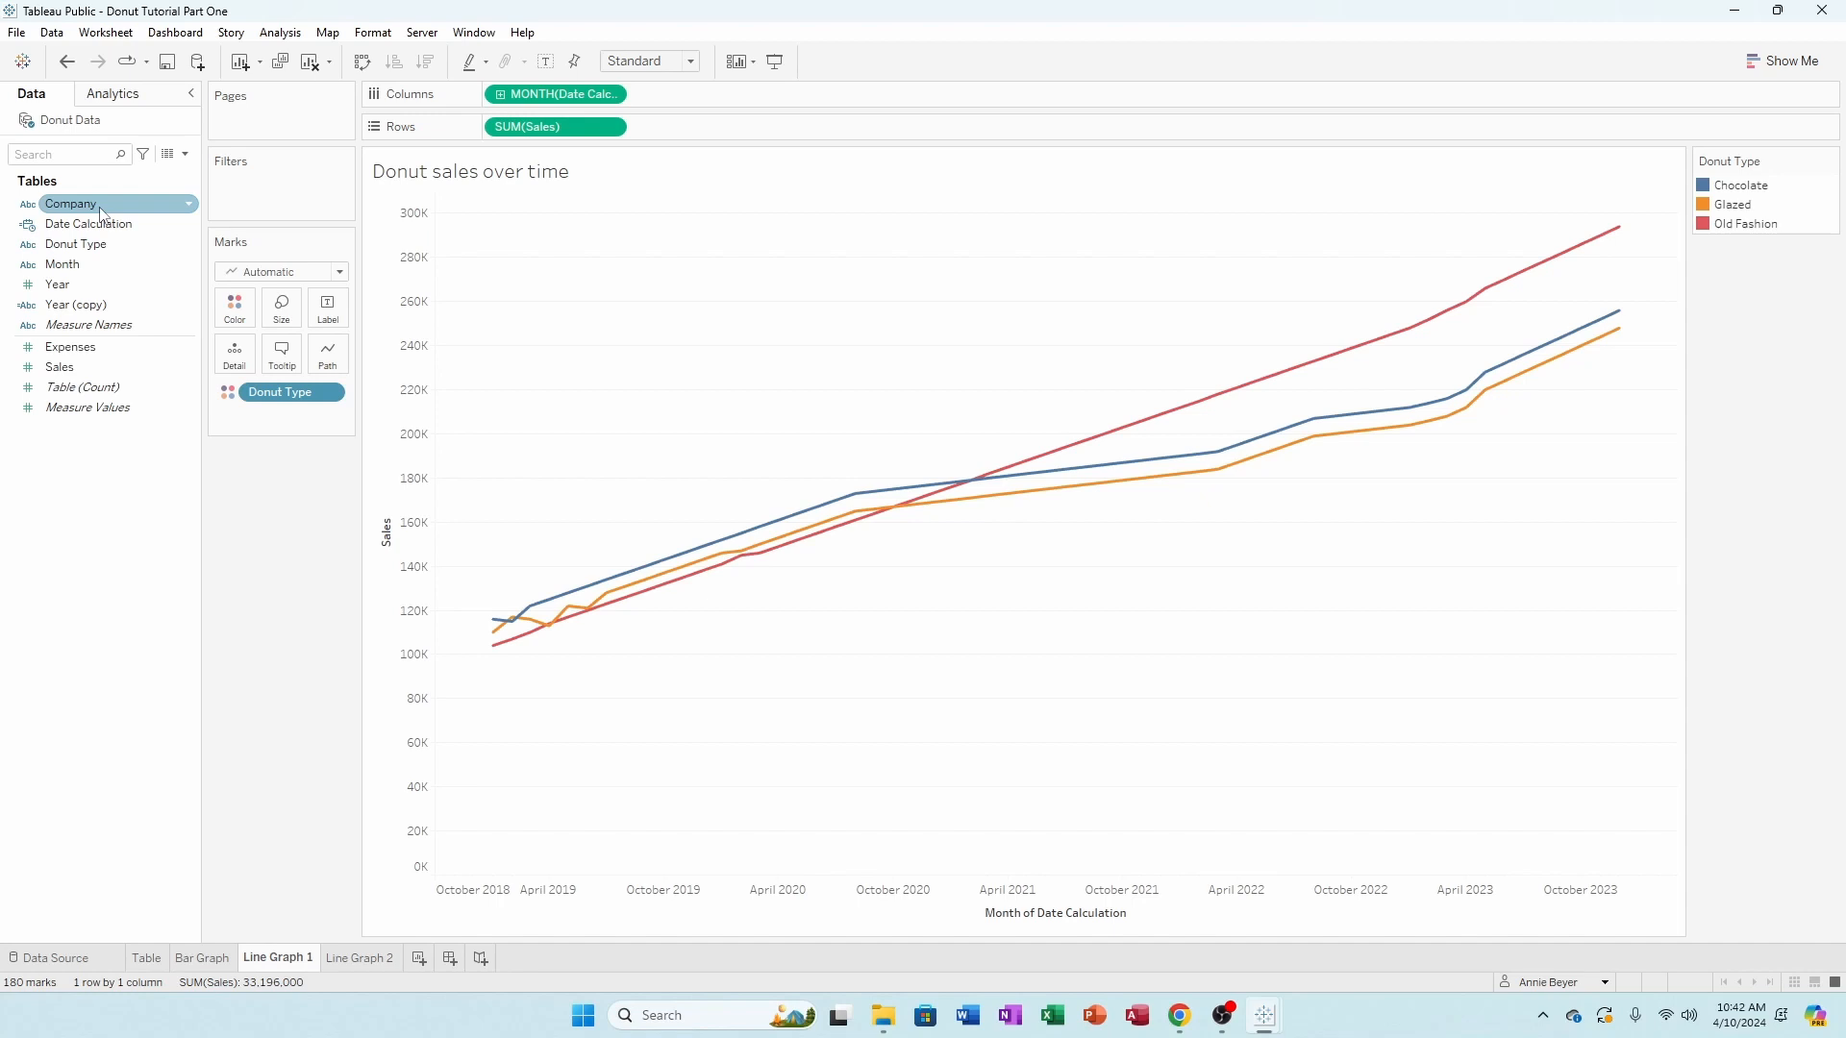
left_click(360, 960)
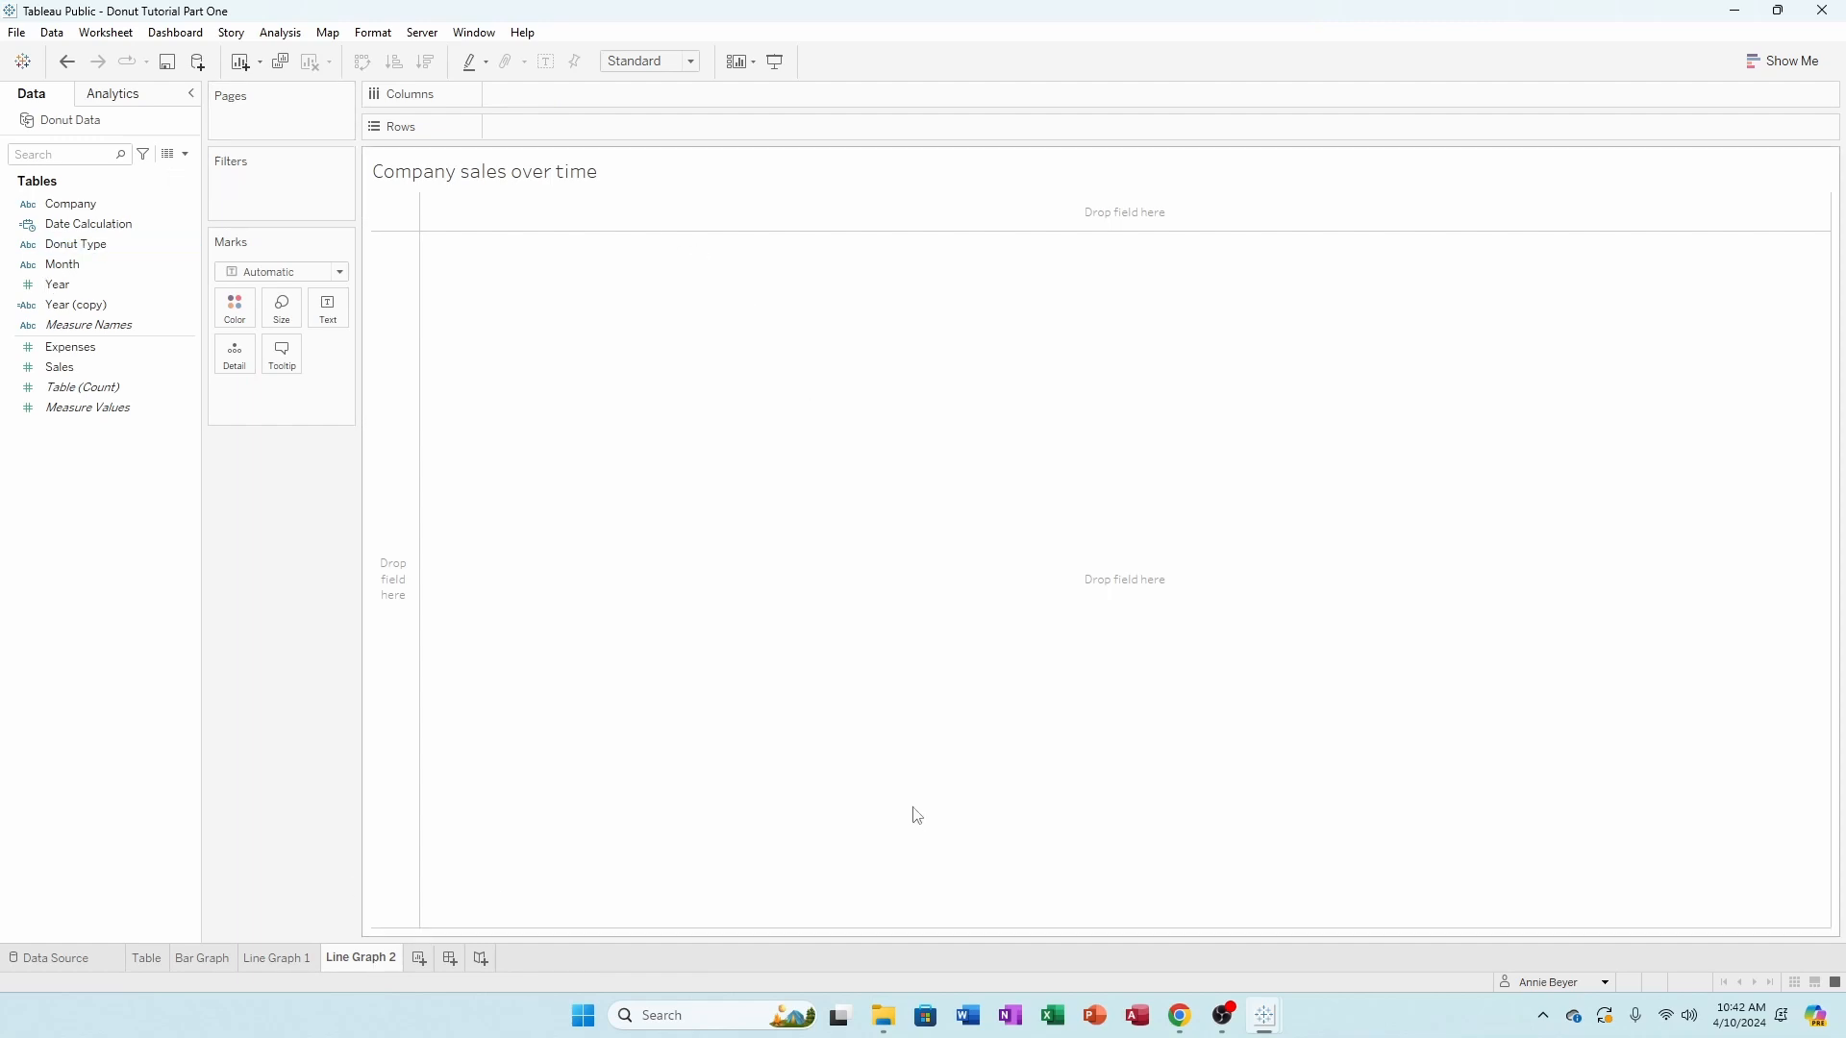
left_click(306, 964)
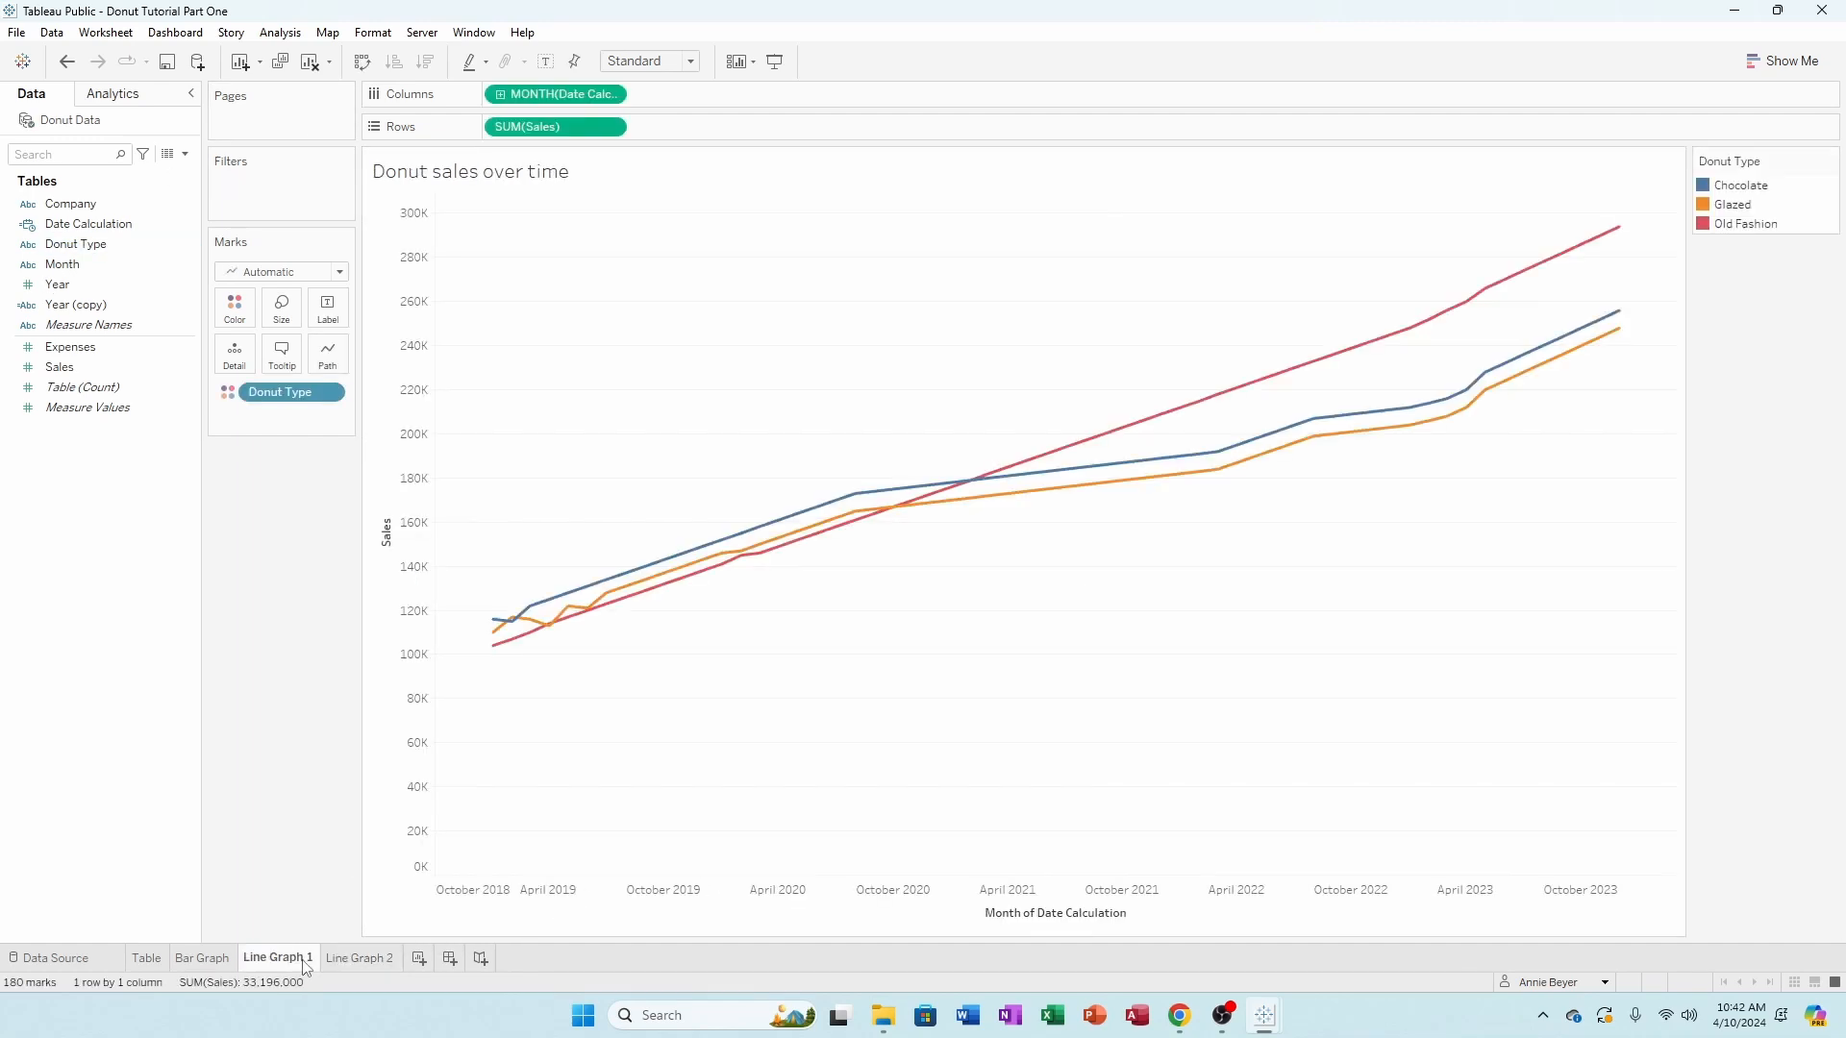
mouse_move(306, 965)
right_click(291, 965)
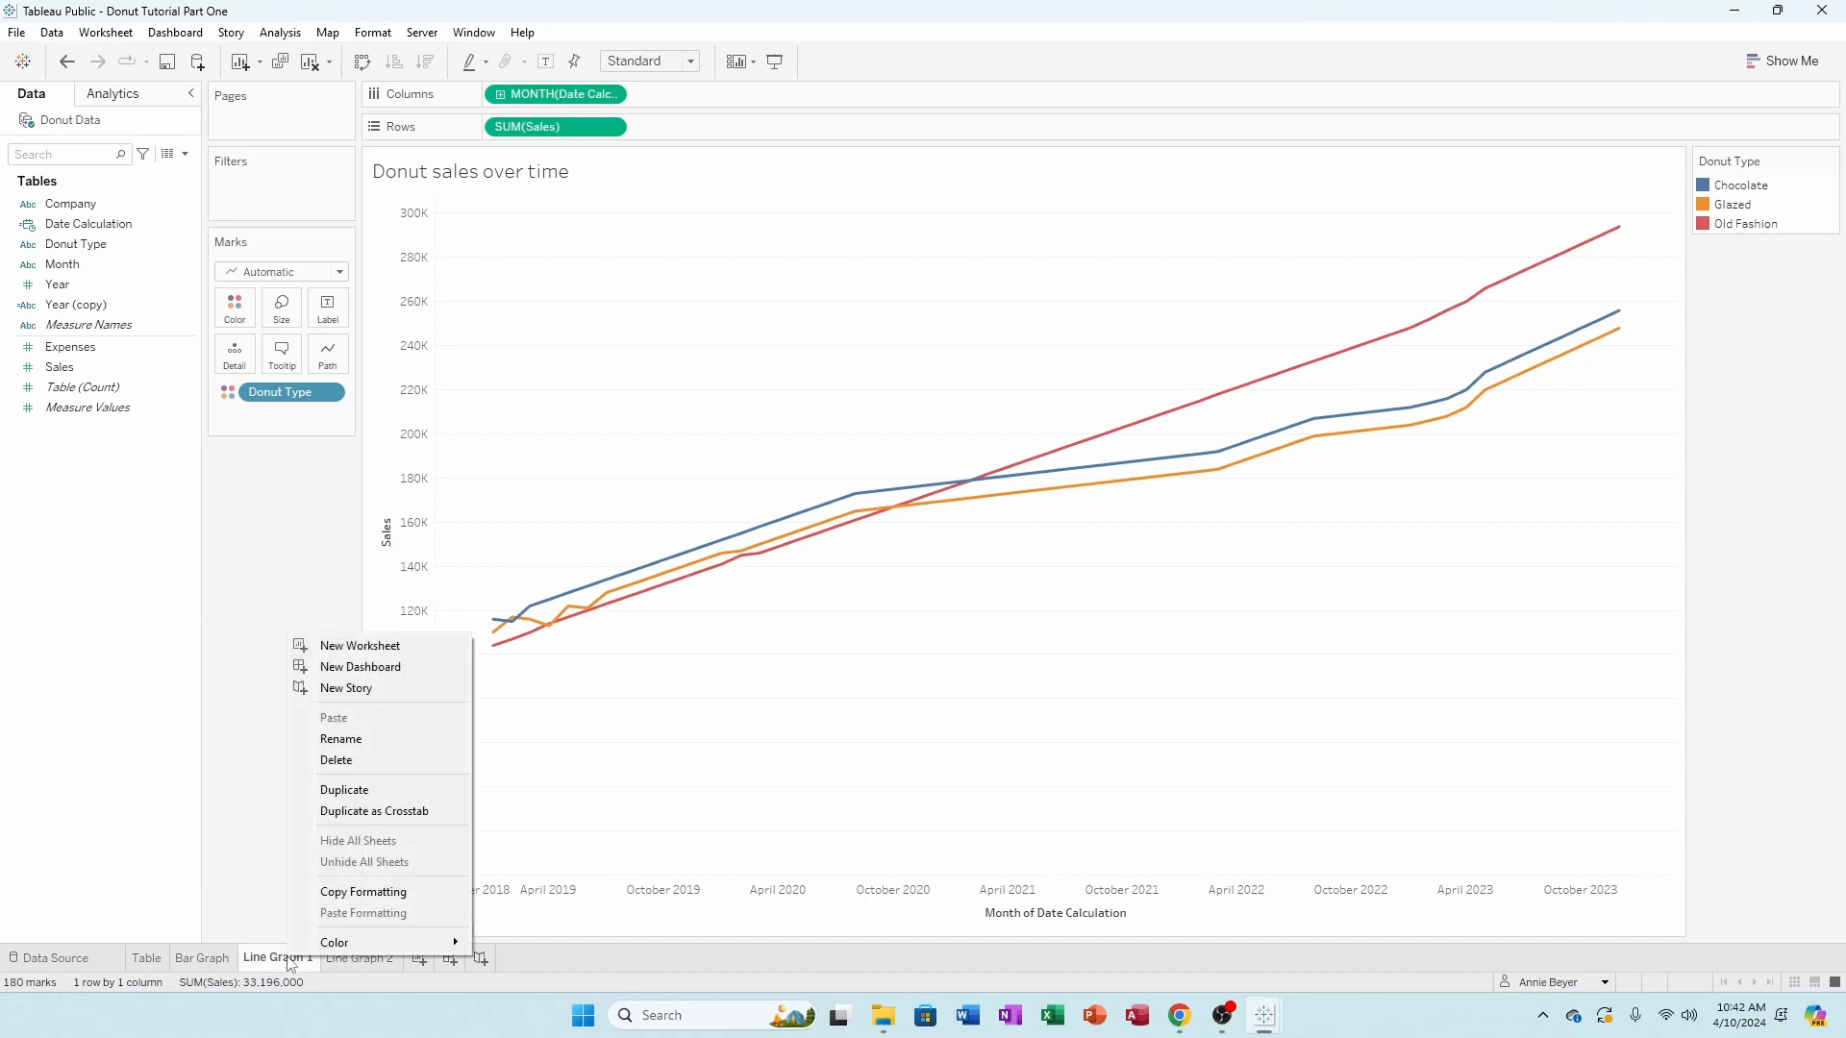
left_click(351, 790)
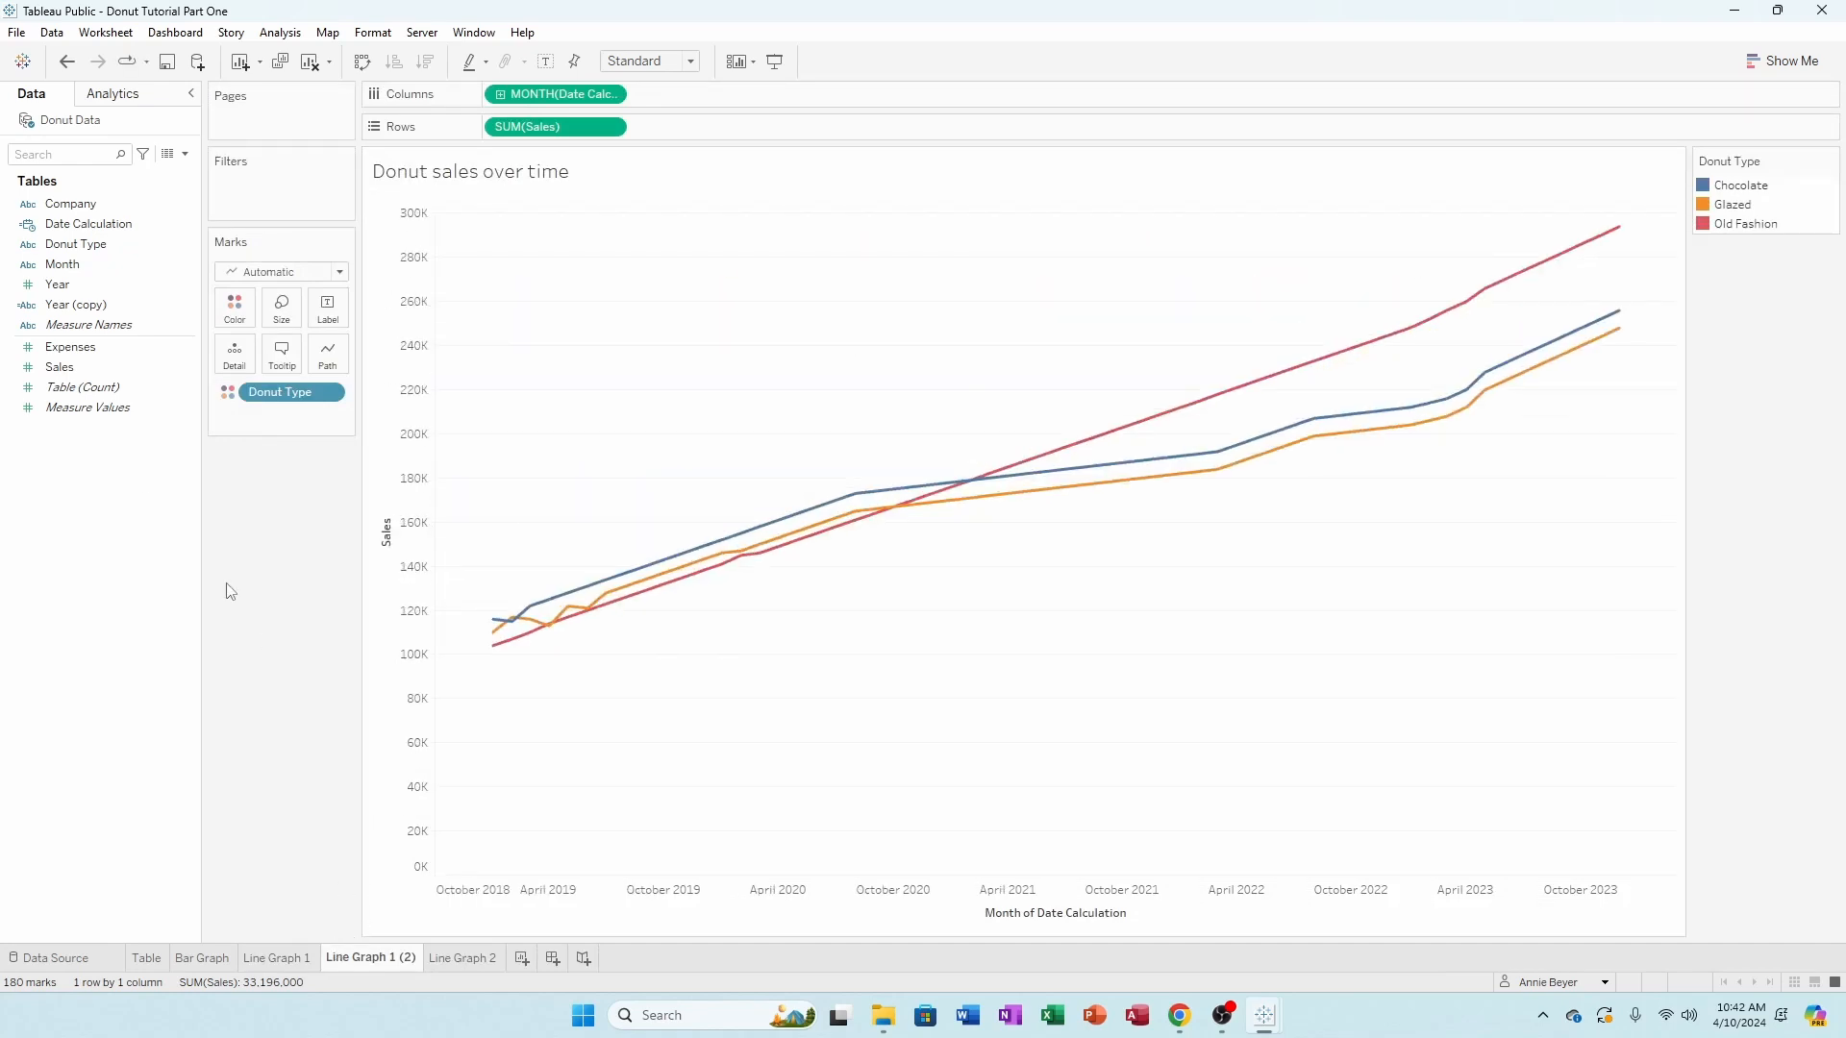
left_click_drag(67, 204, 278, 391)
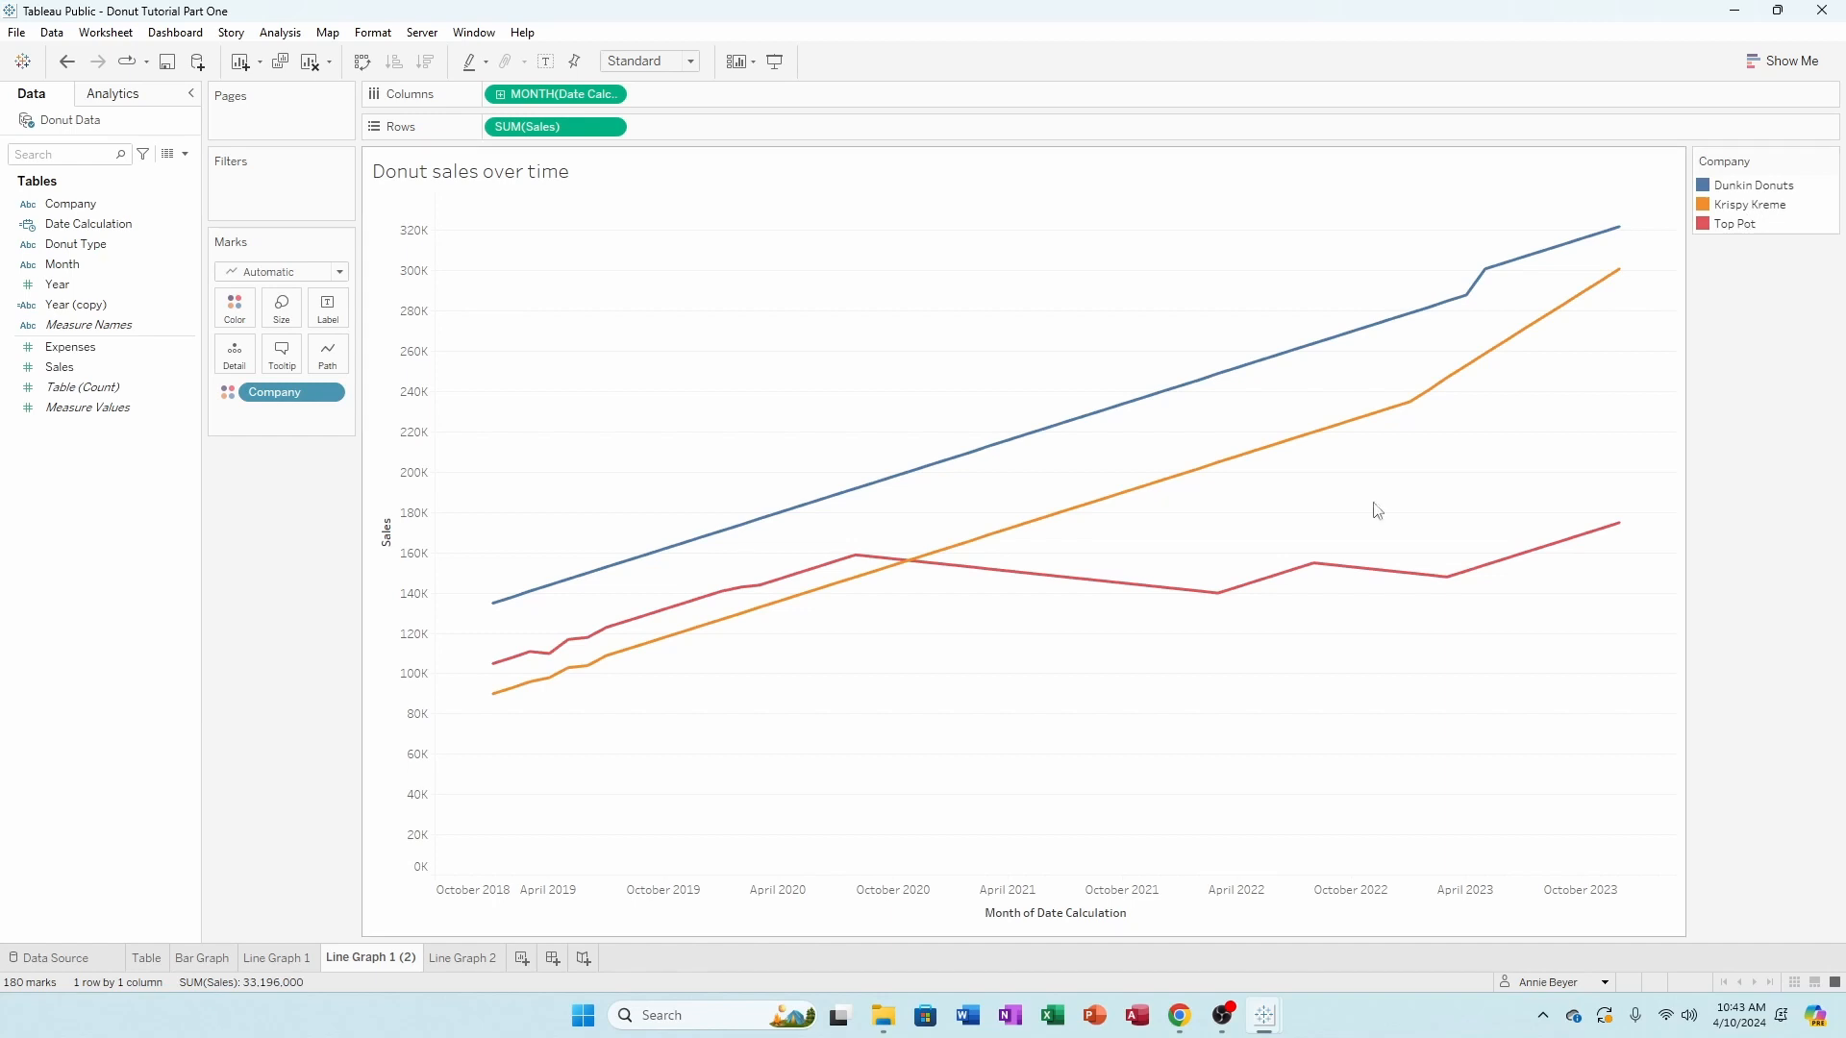
- Delete the empty Line Graph 2 worksheet
left_click(305, 959)
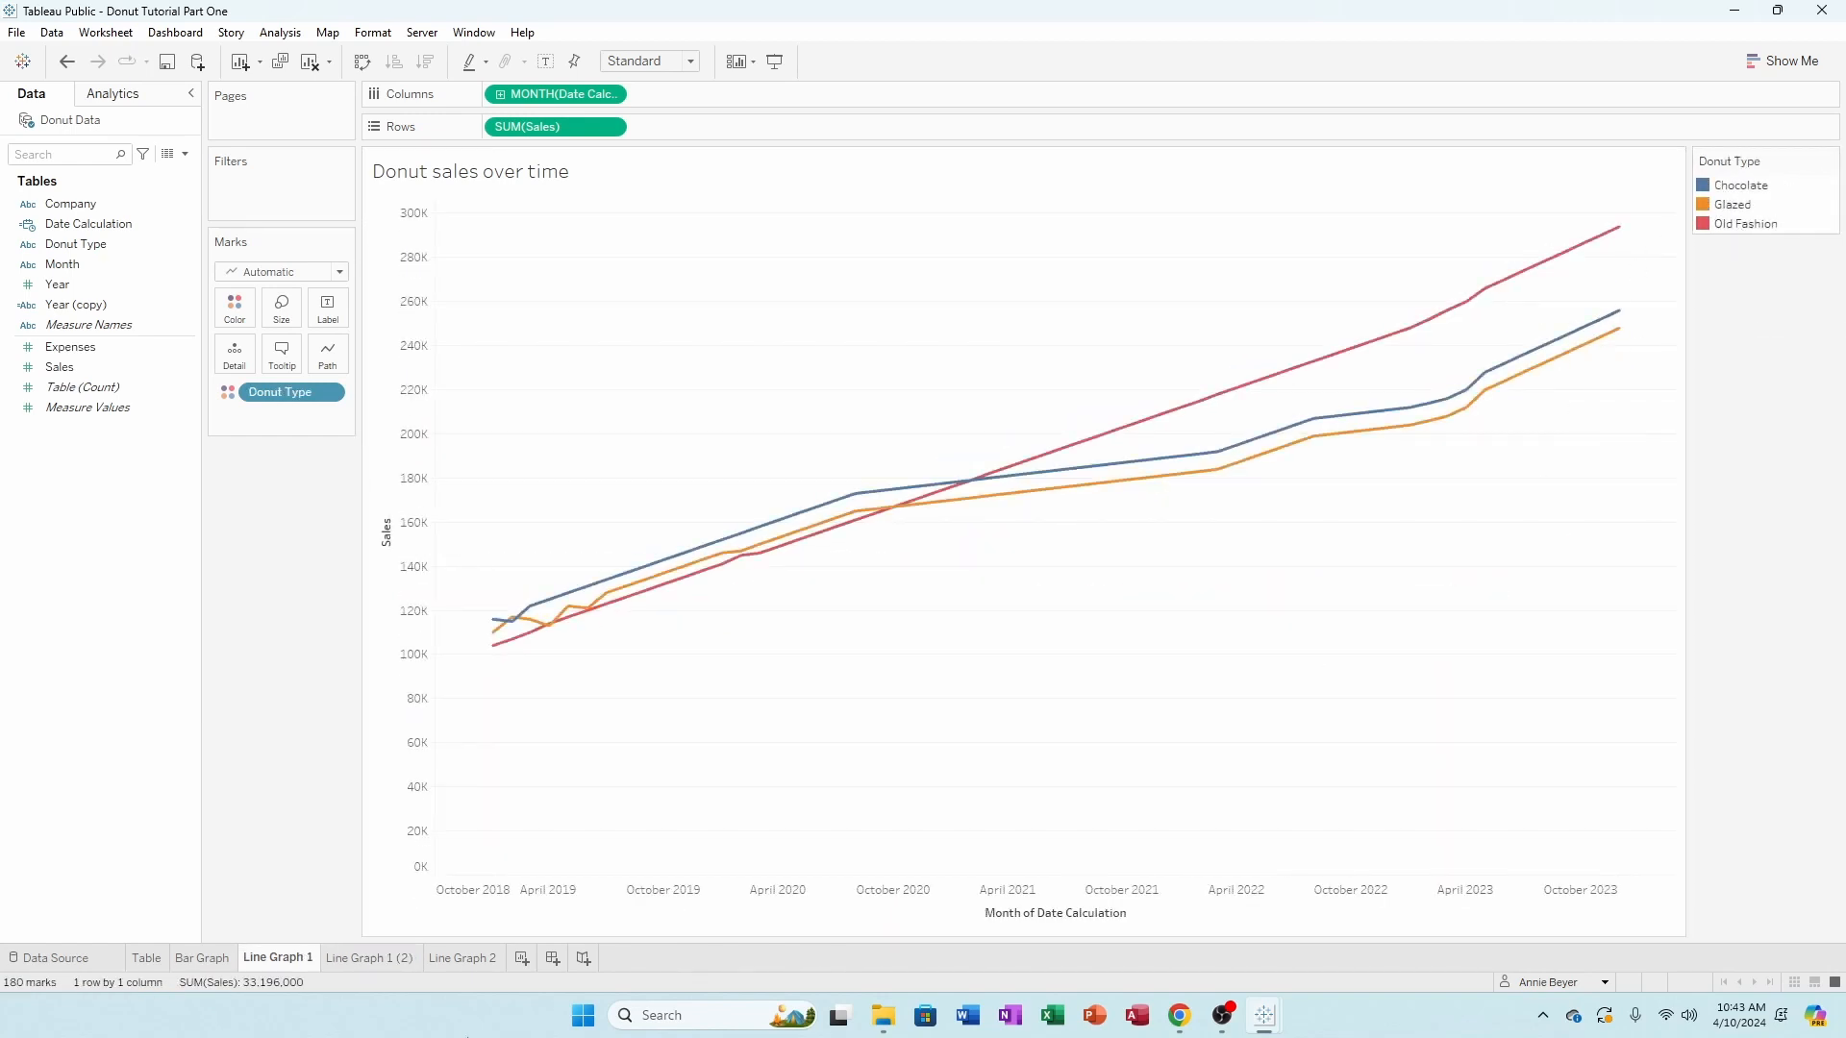
left_click(367, 959)
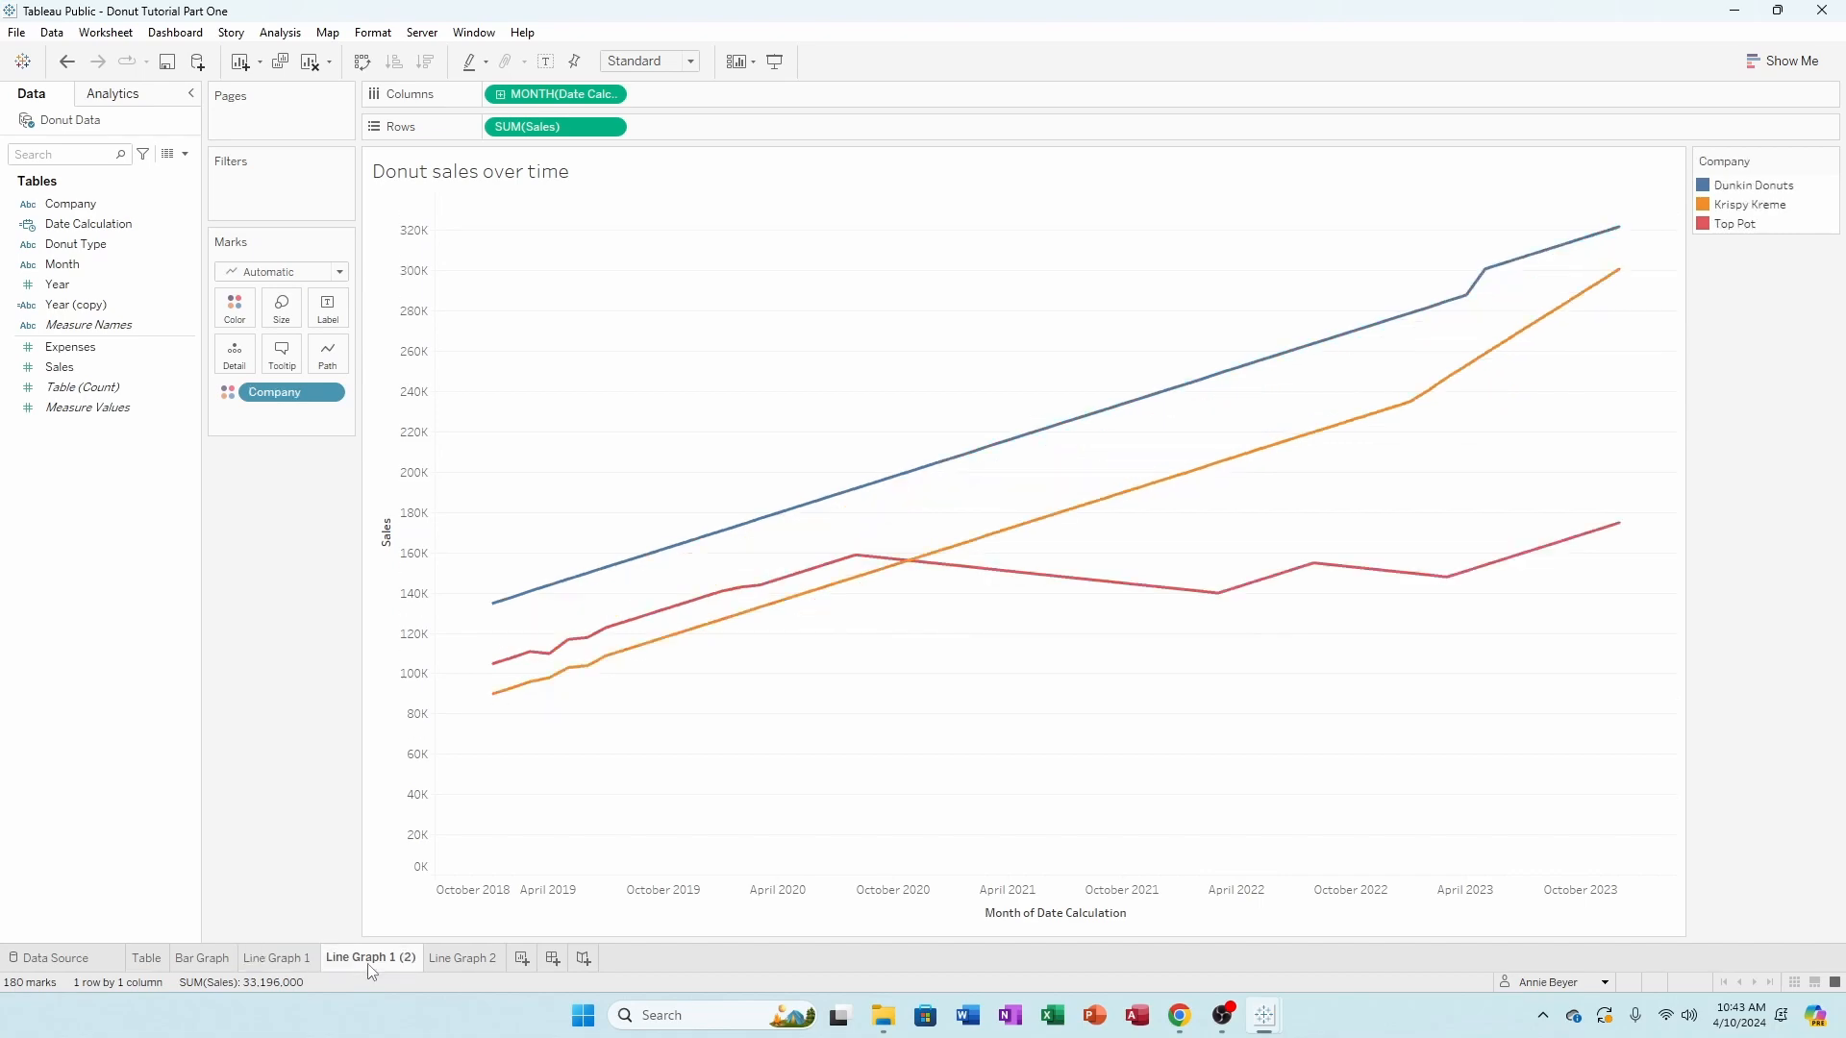
left_click(441, 959)
right_click(447, 966)
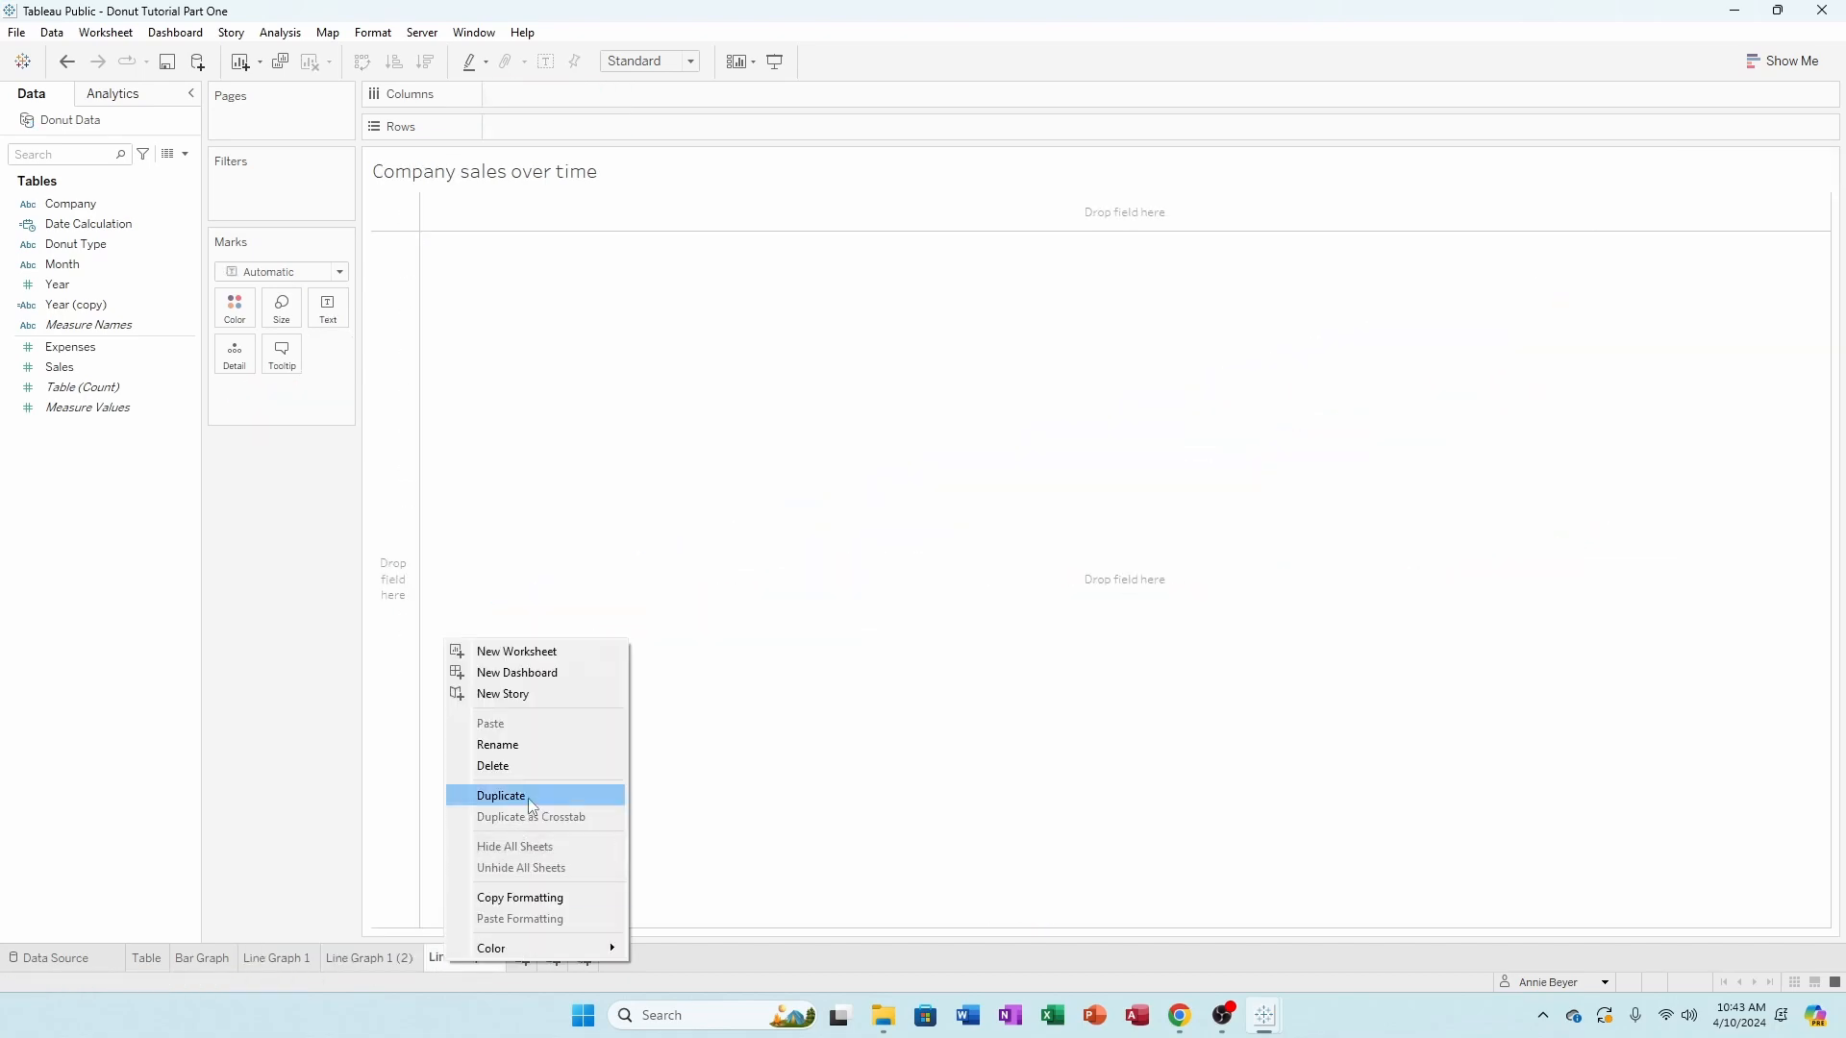
left_click(527, 768)
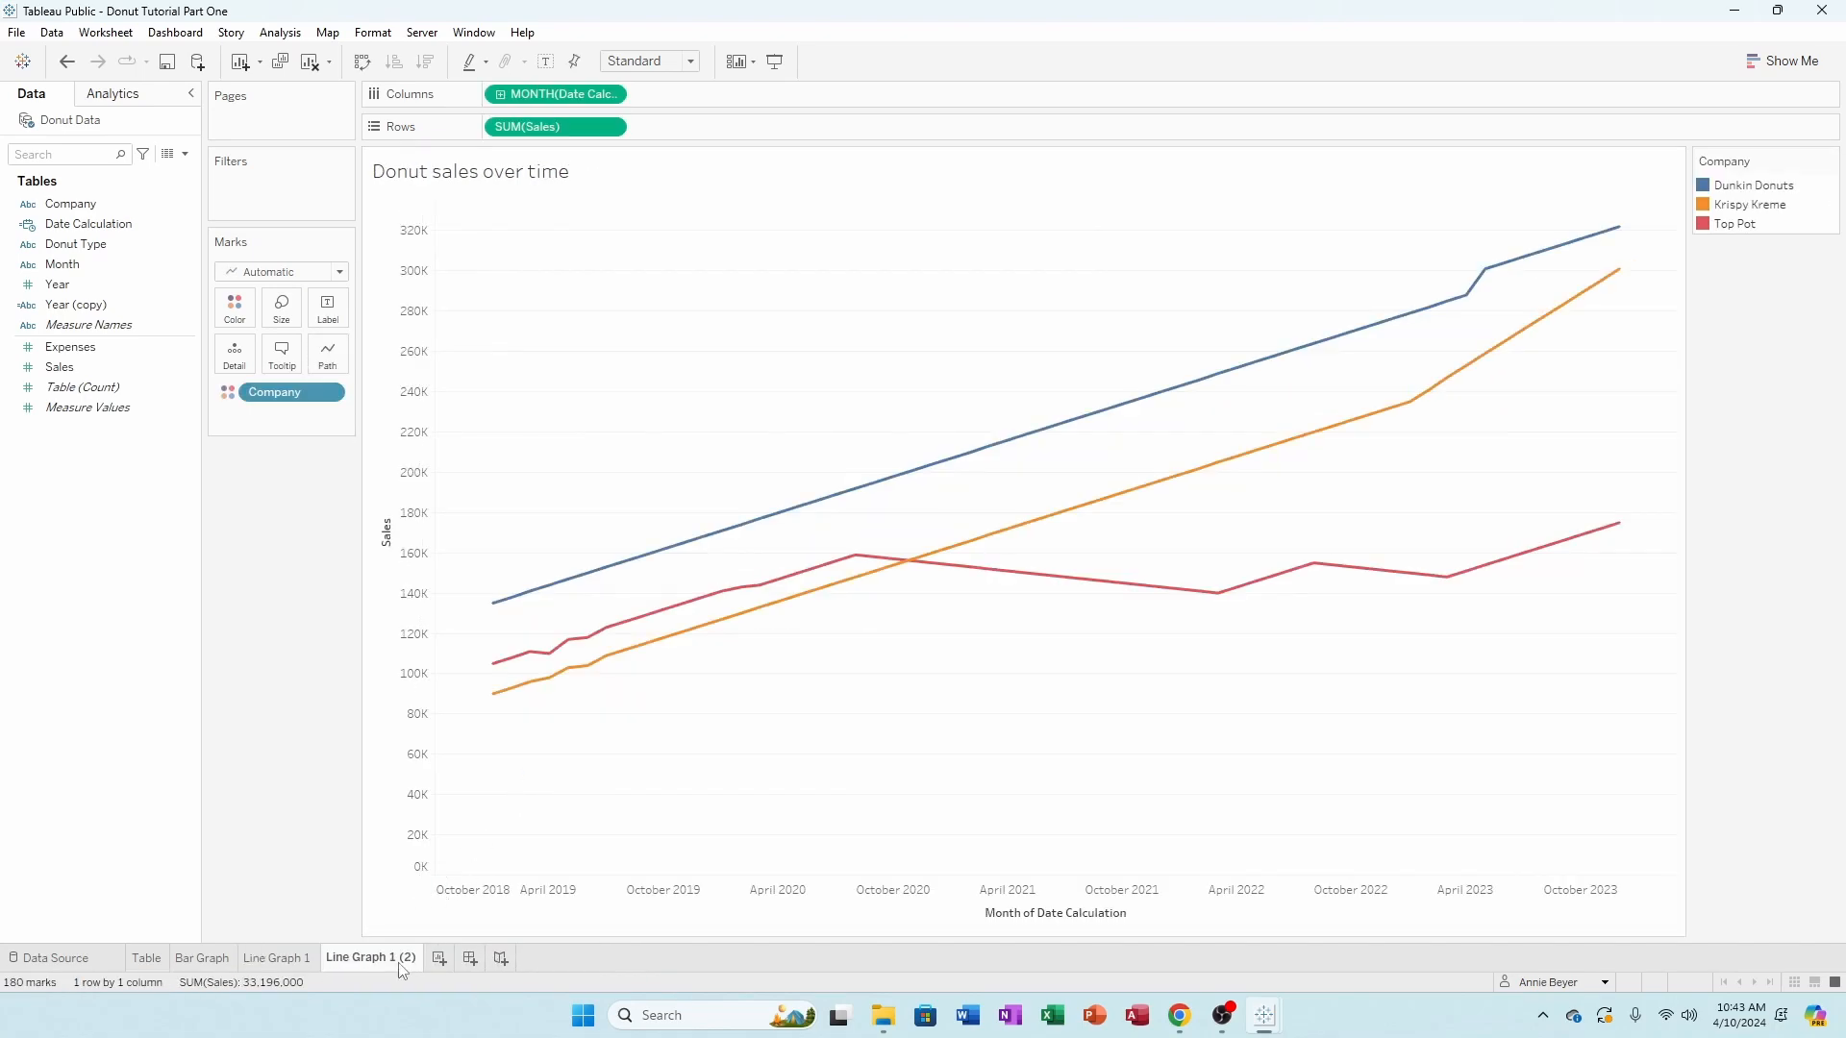
- Rename the duplicated worksheet Line Graph 1 (2) as Line Graph 2
key("BackSpace")
key("BackSpace")
key("BackSpace")
key("Return")
mouse_move(388, 960)
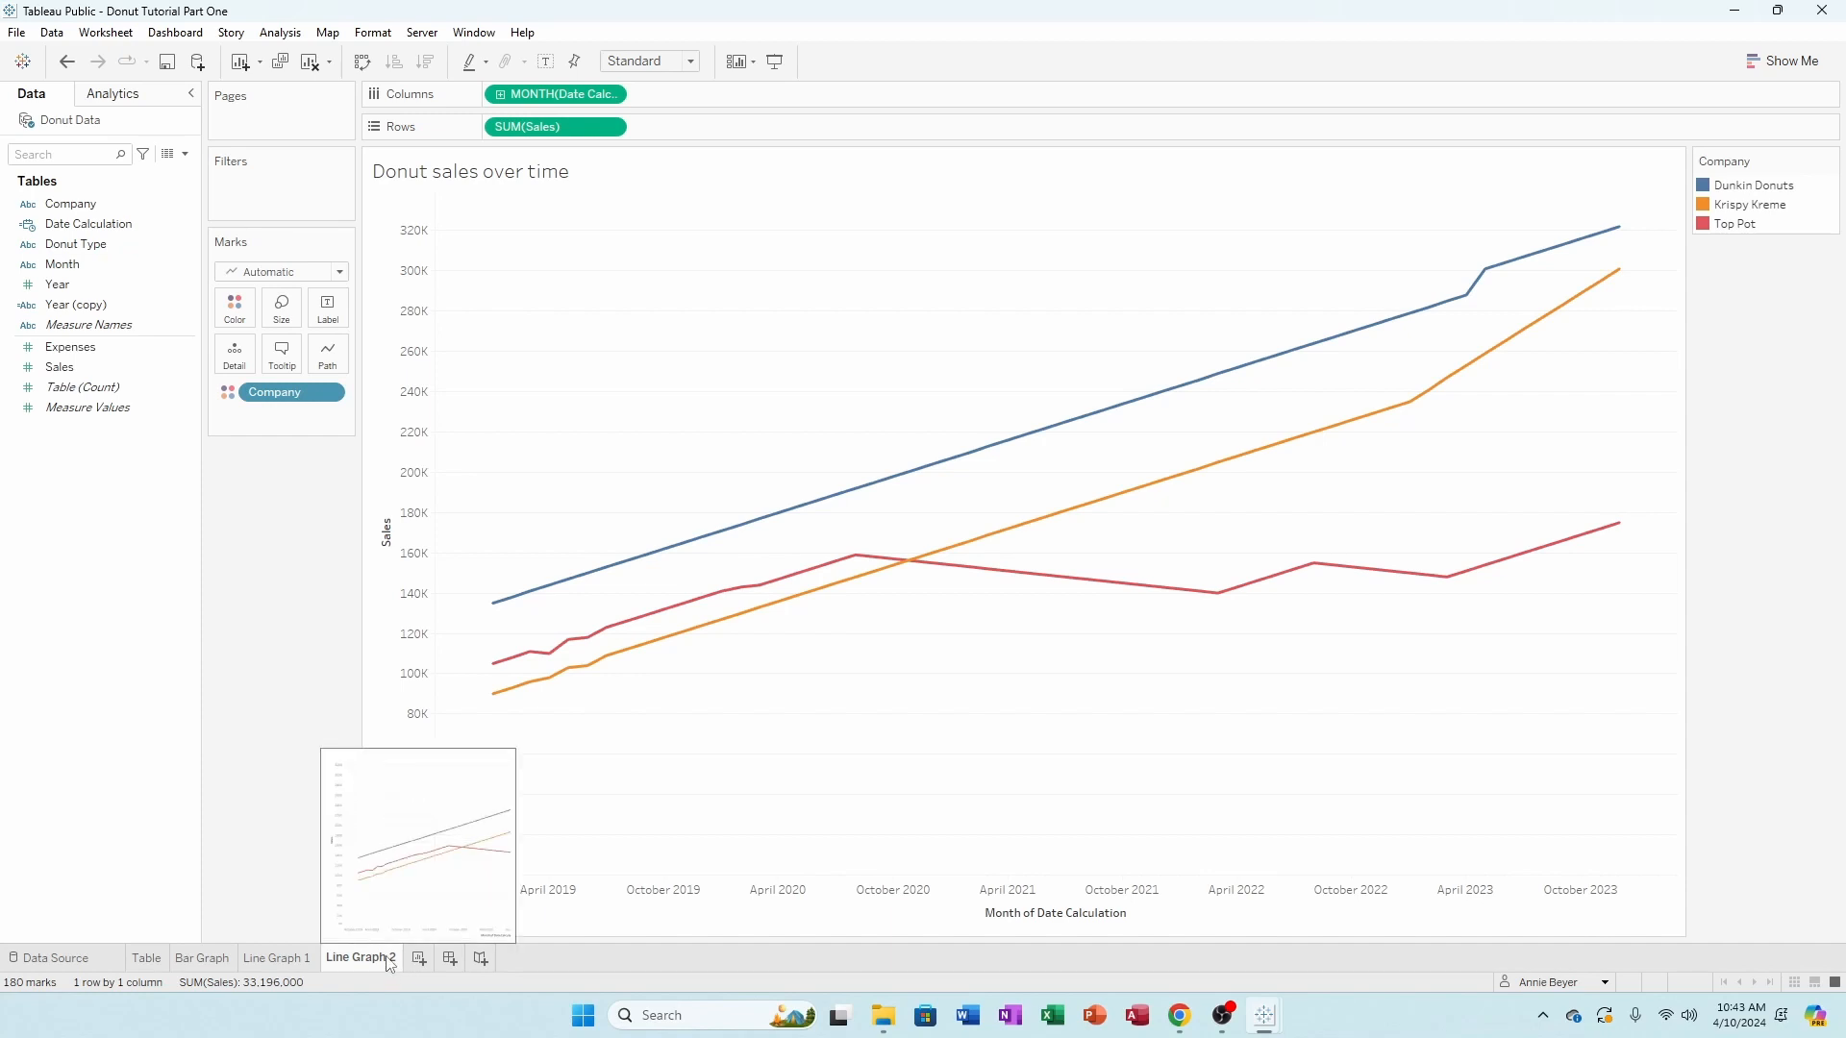
right_click(390, 964)
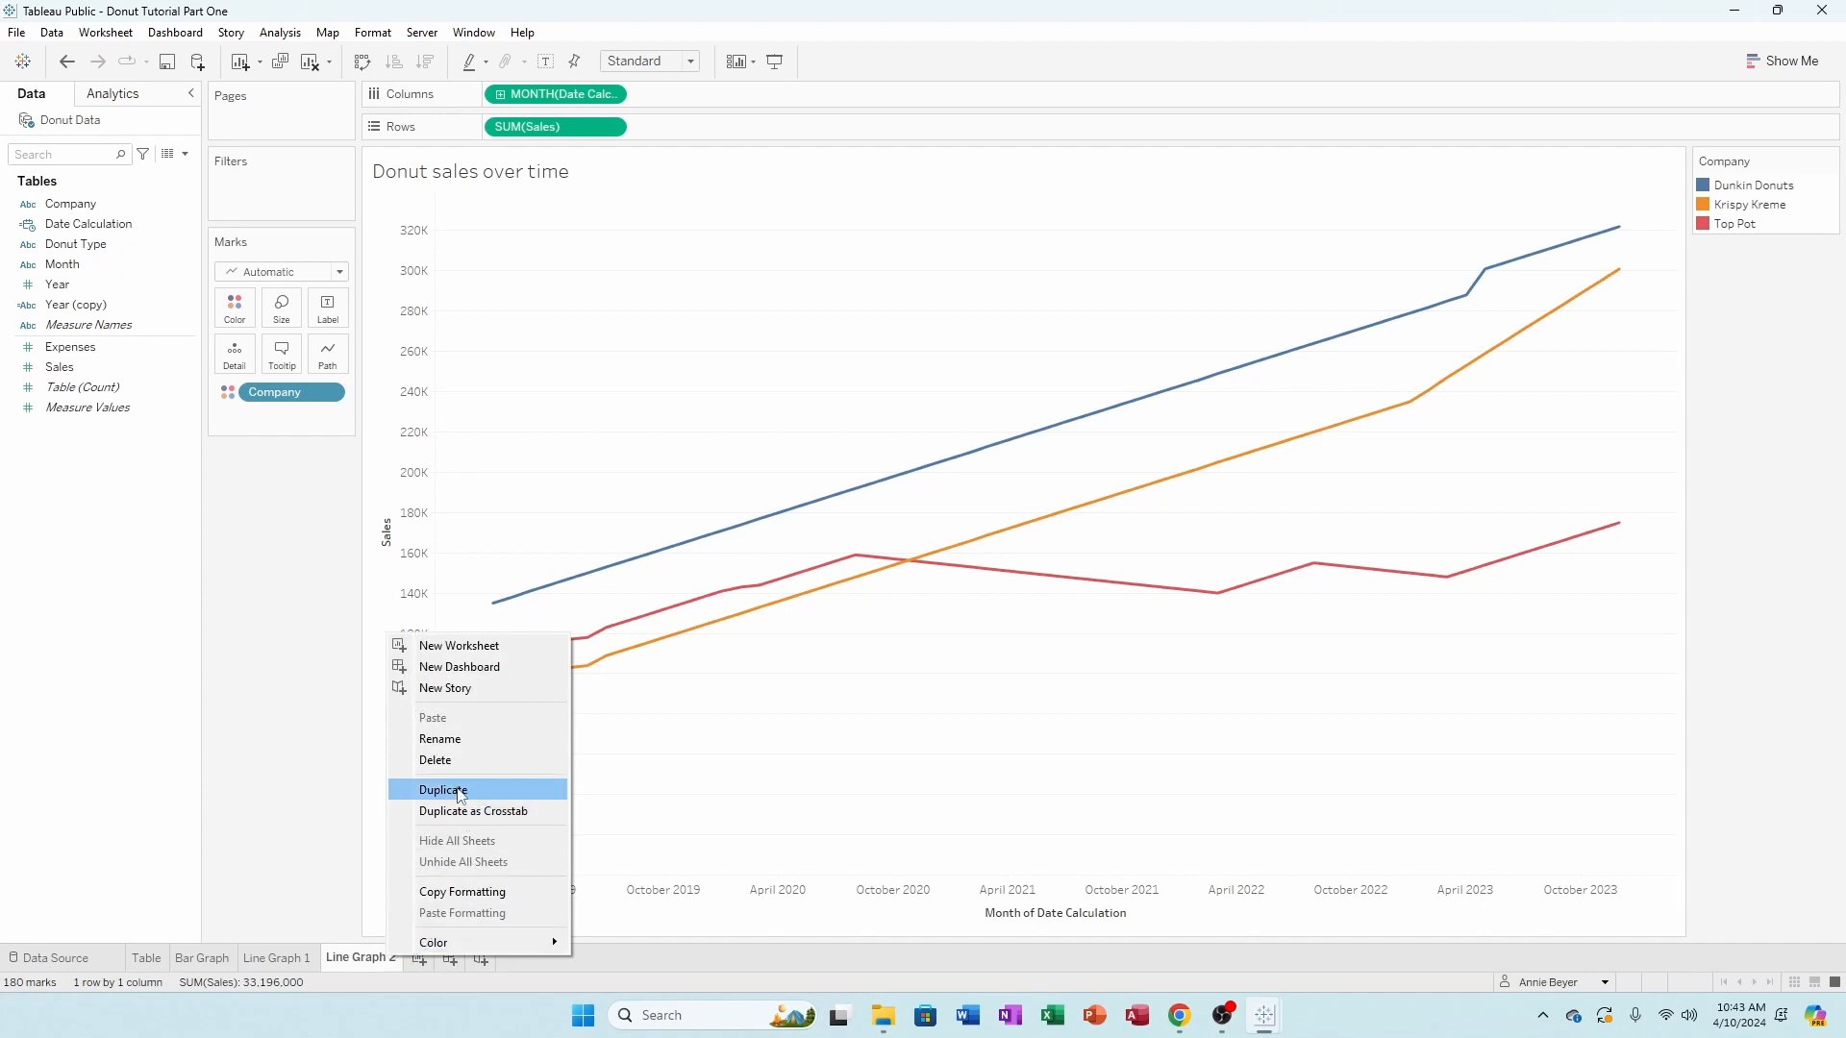
left_click(317, 810)
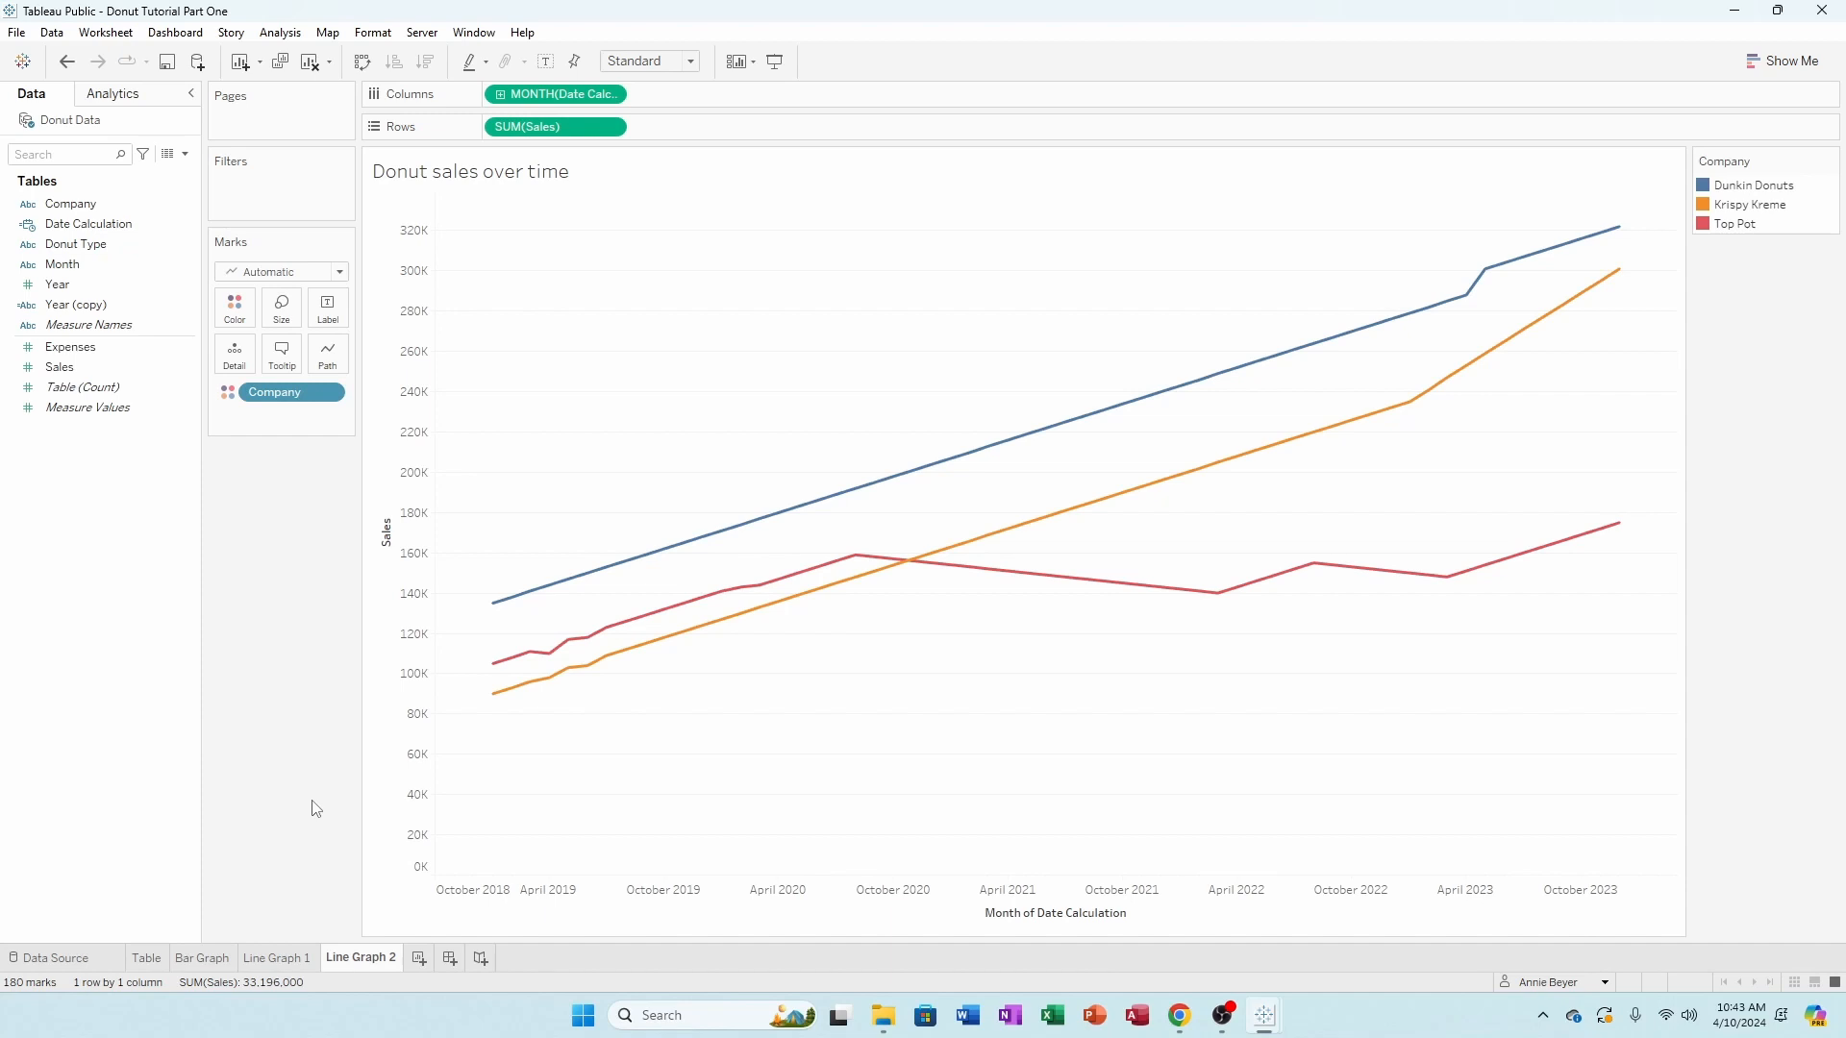
- Change the title of the Line Graph 2 worksheet to "Company sales over time"
mouse_move(563, 657)
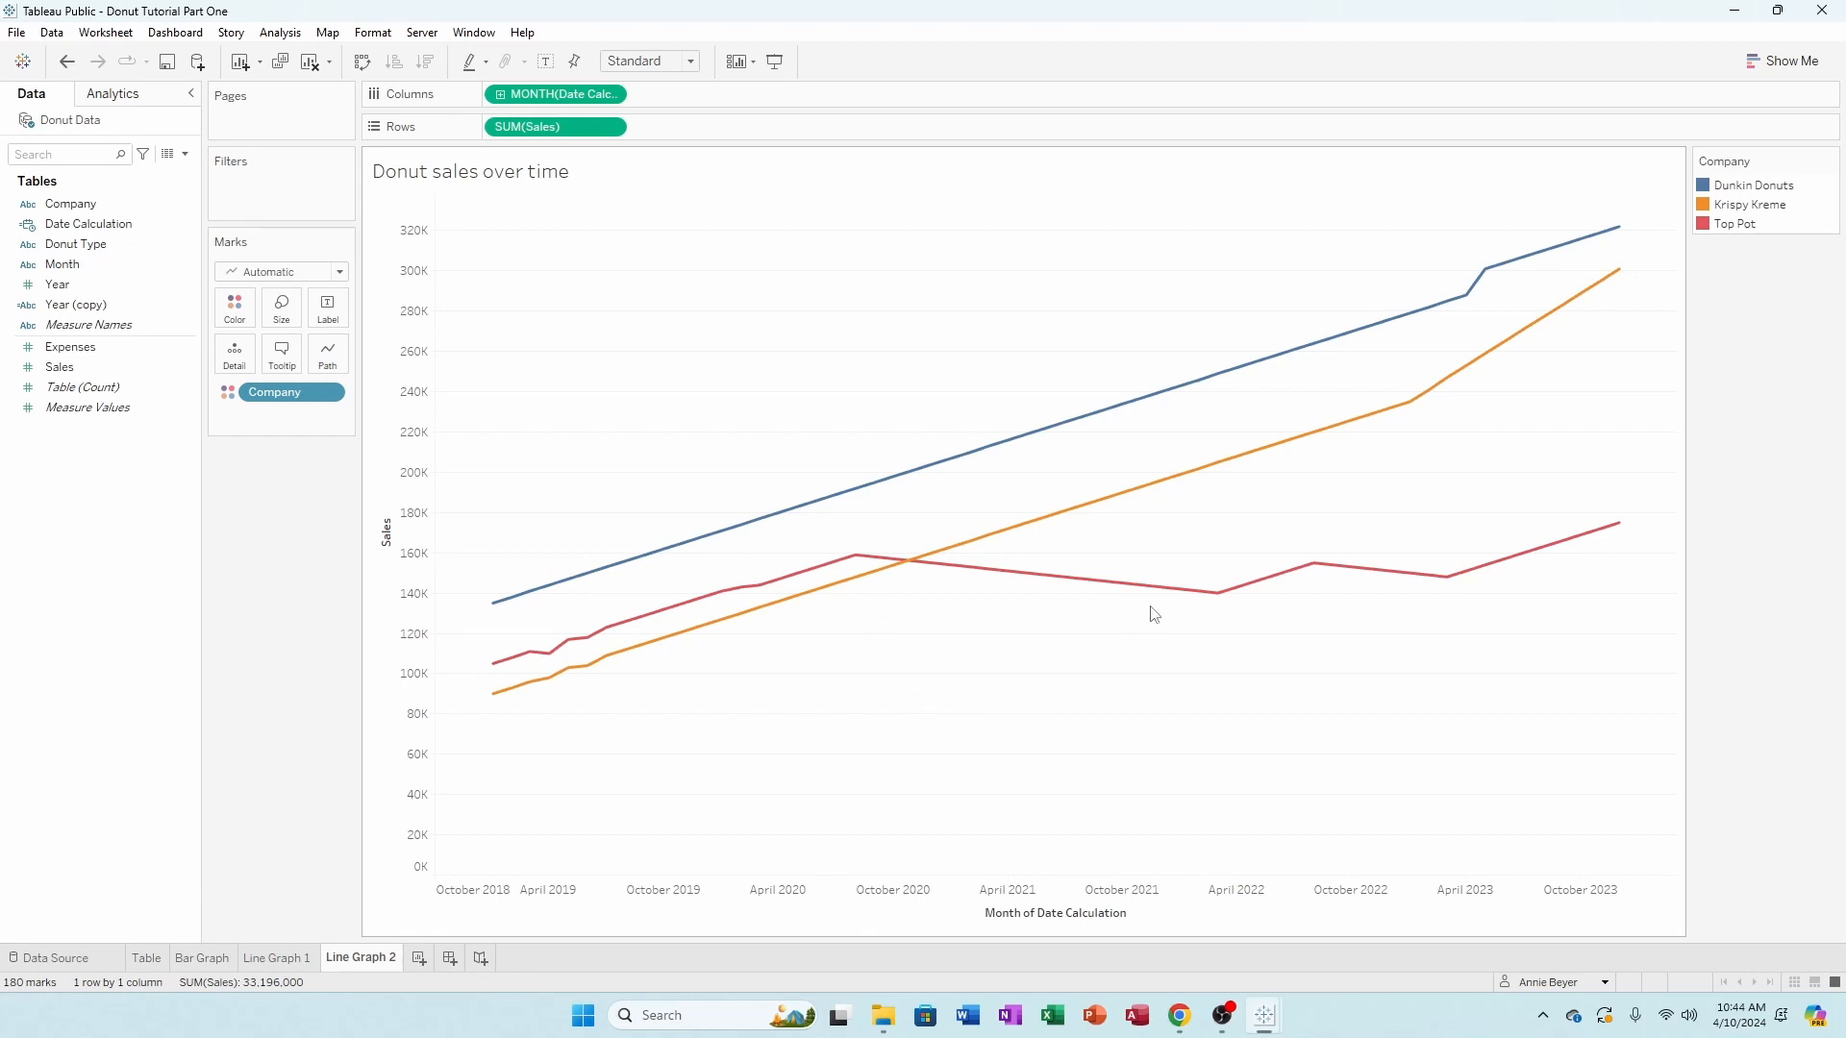
mouse_move(1230, 607)
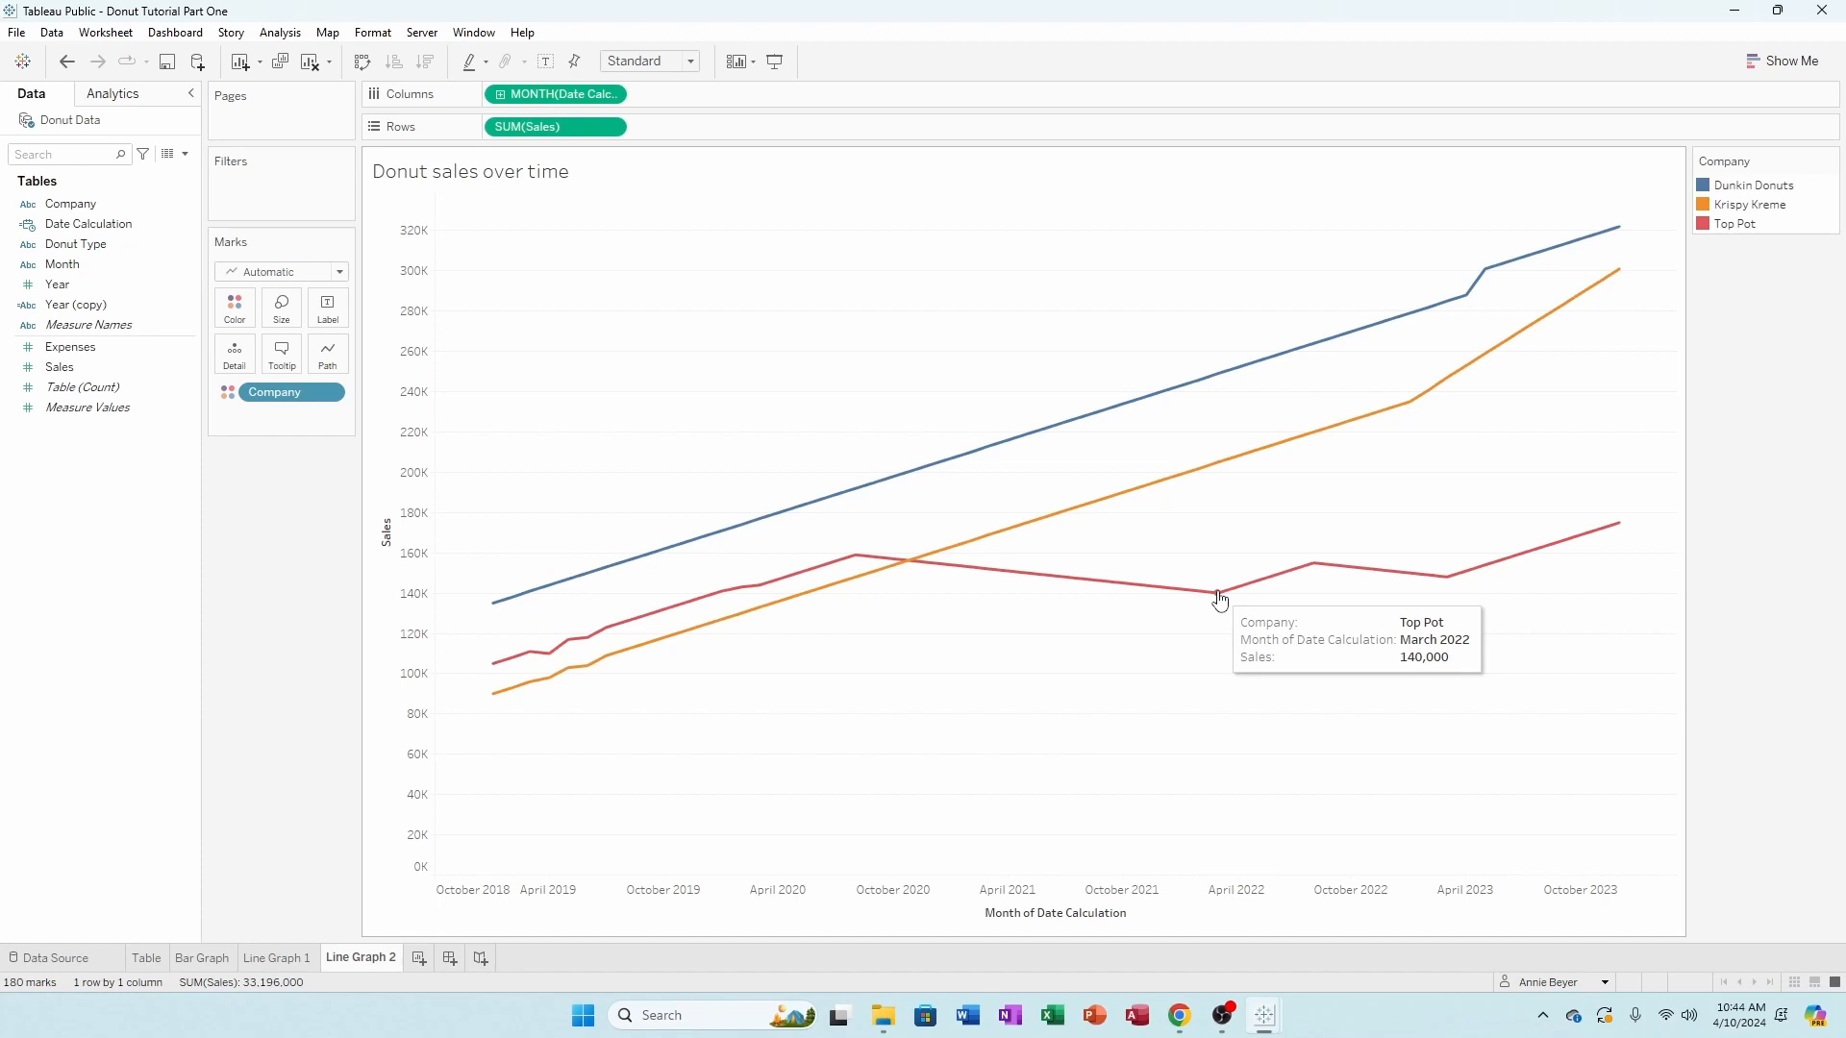
mouse_move(858, 563)
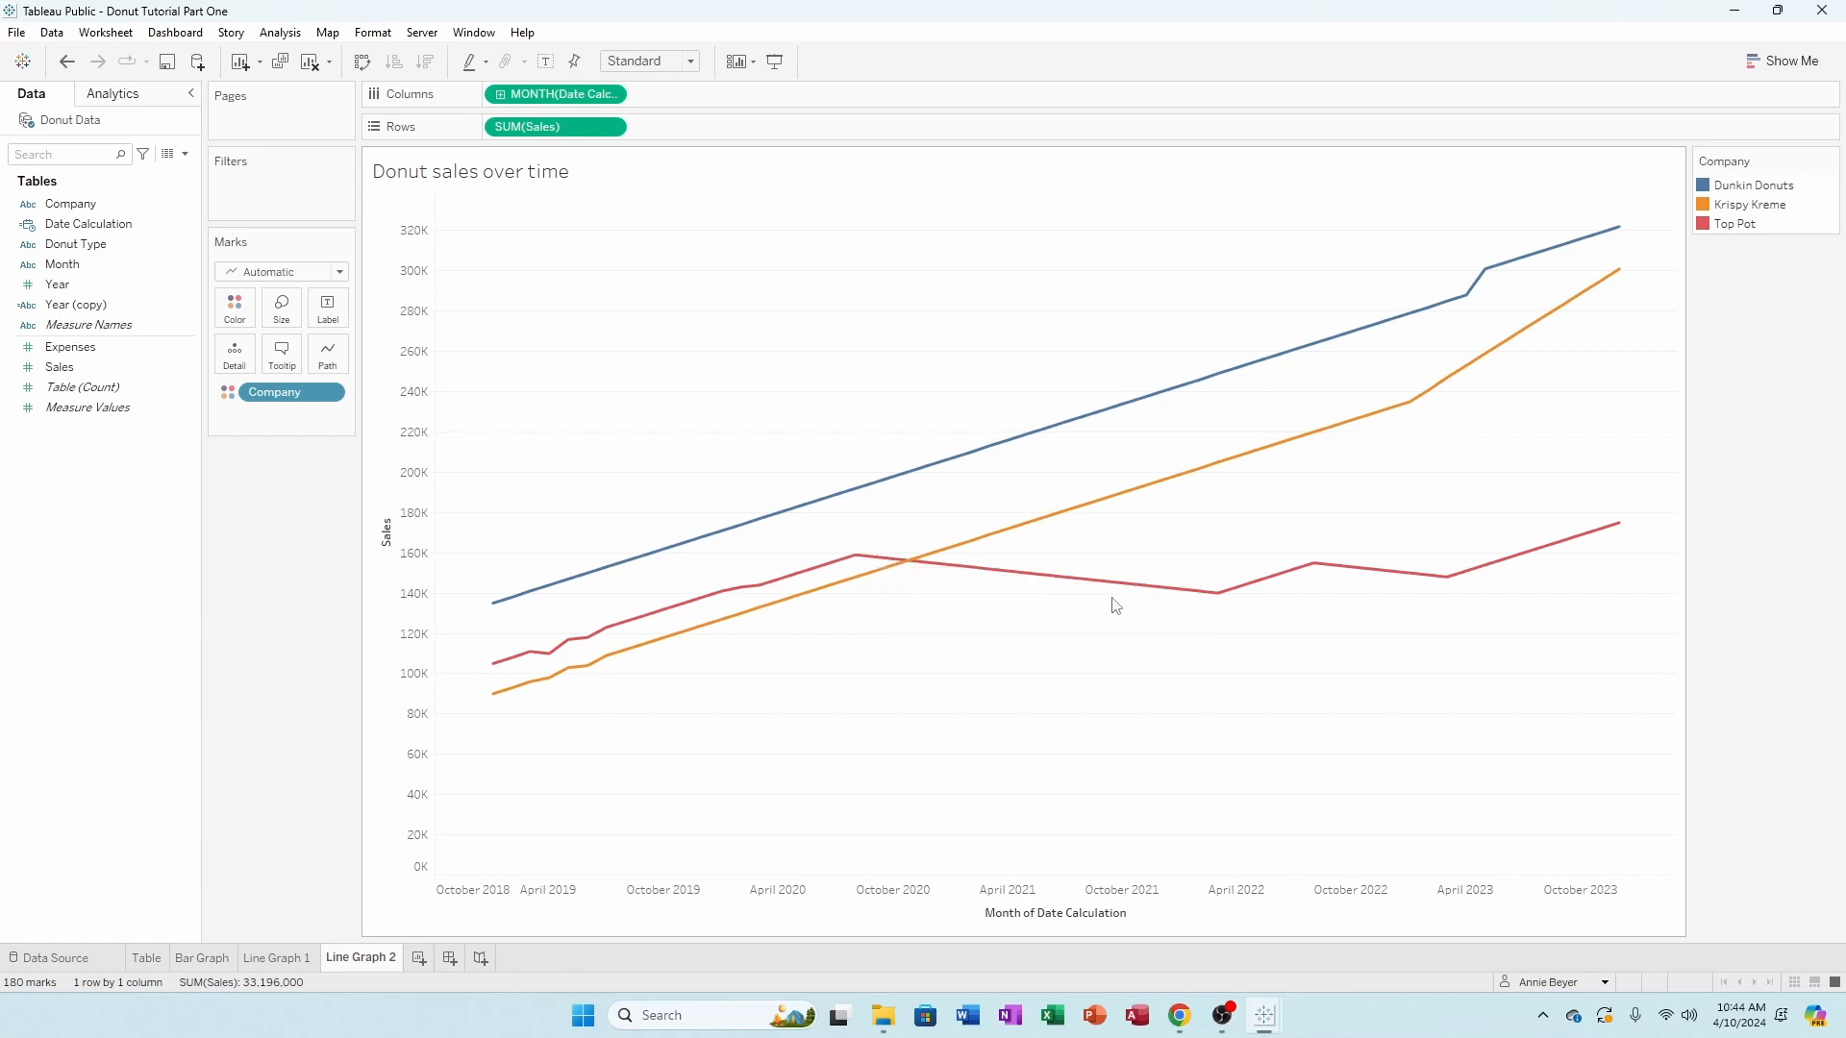
mouse_move(1157, 594)
mouse_move(1313, 574)
double_click(487, 169)
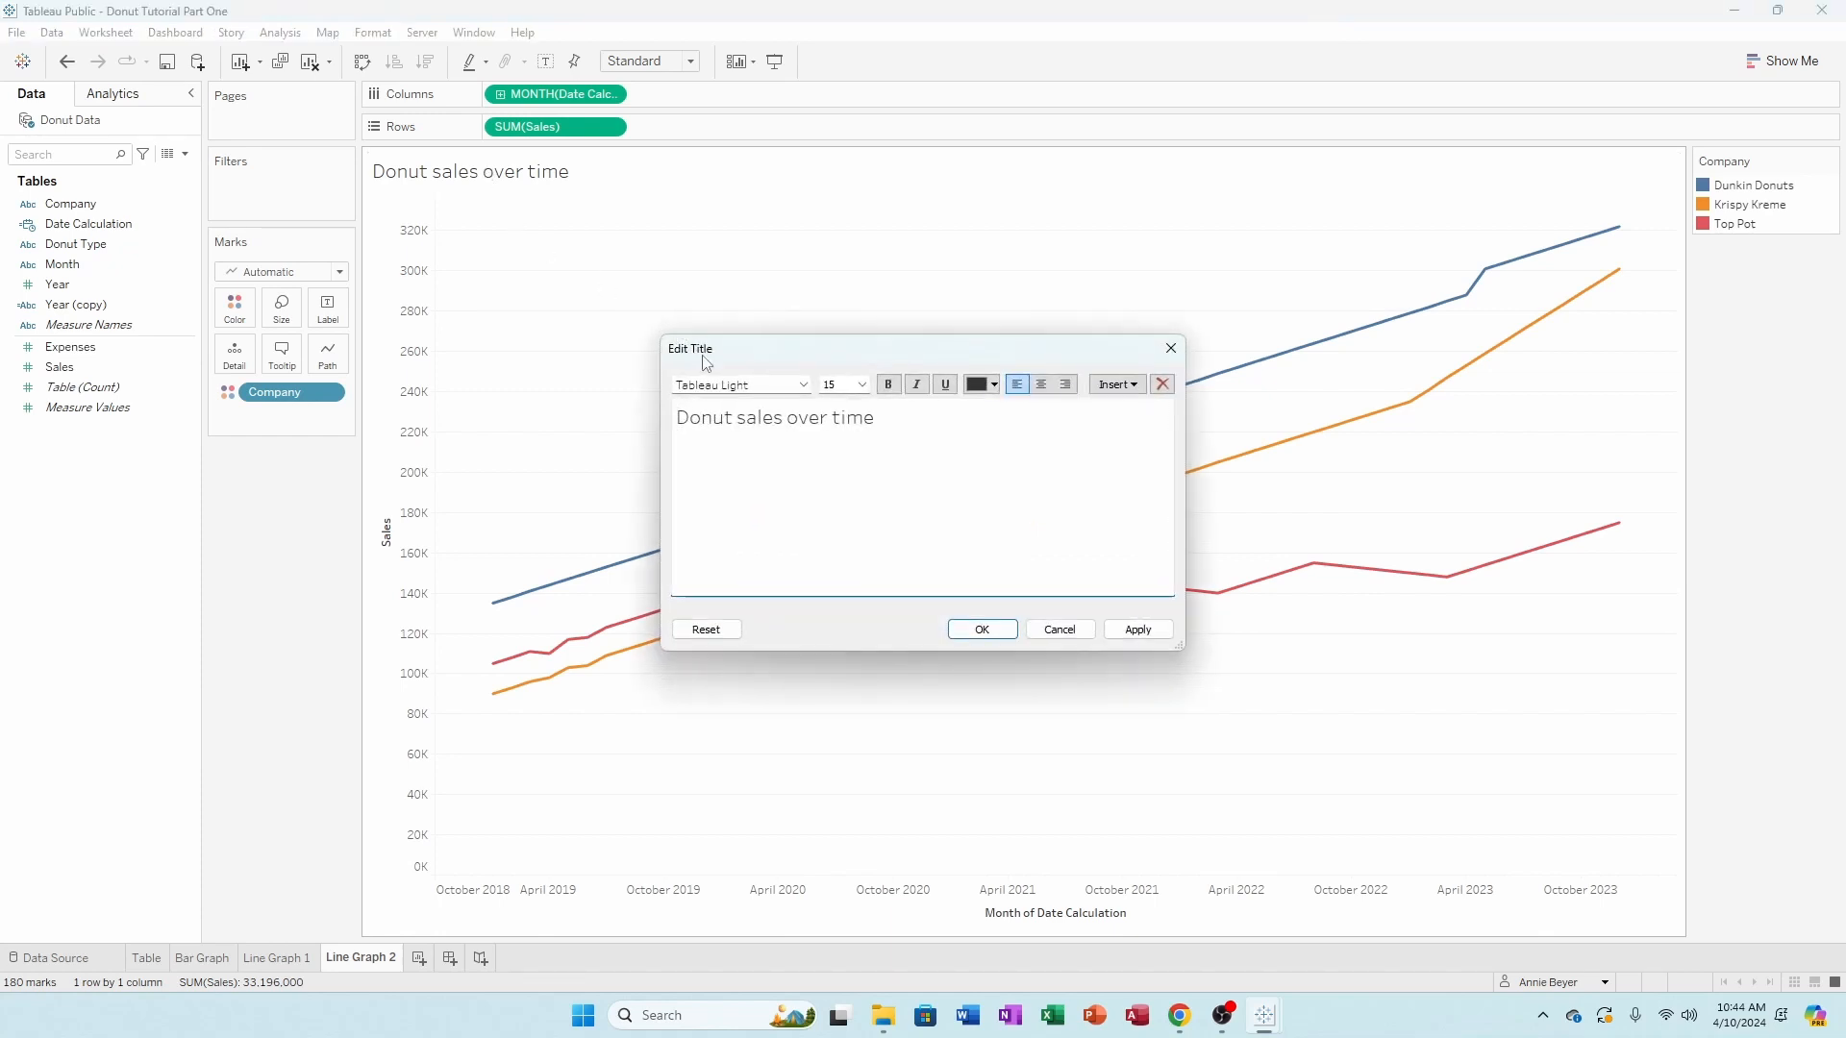
double_click(706, 420)
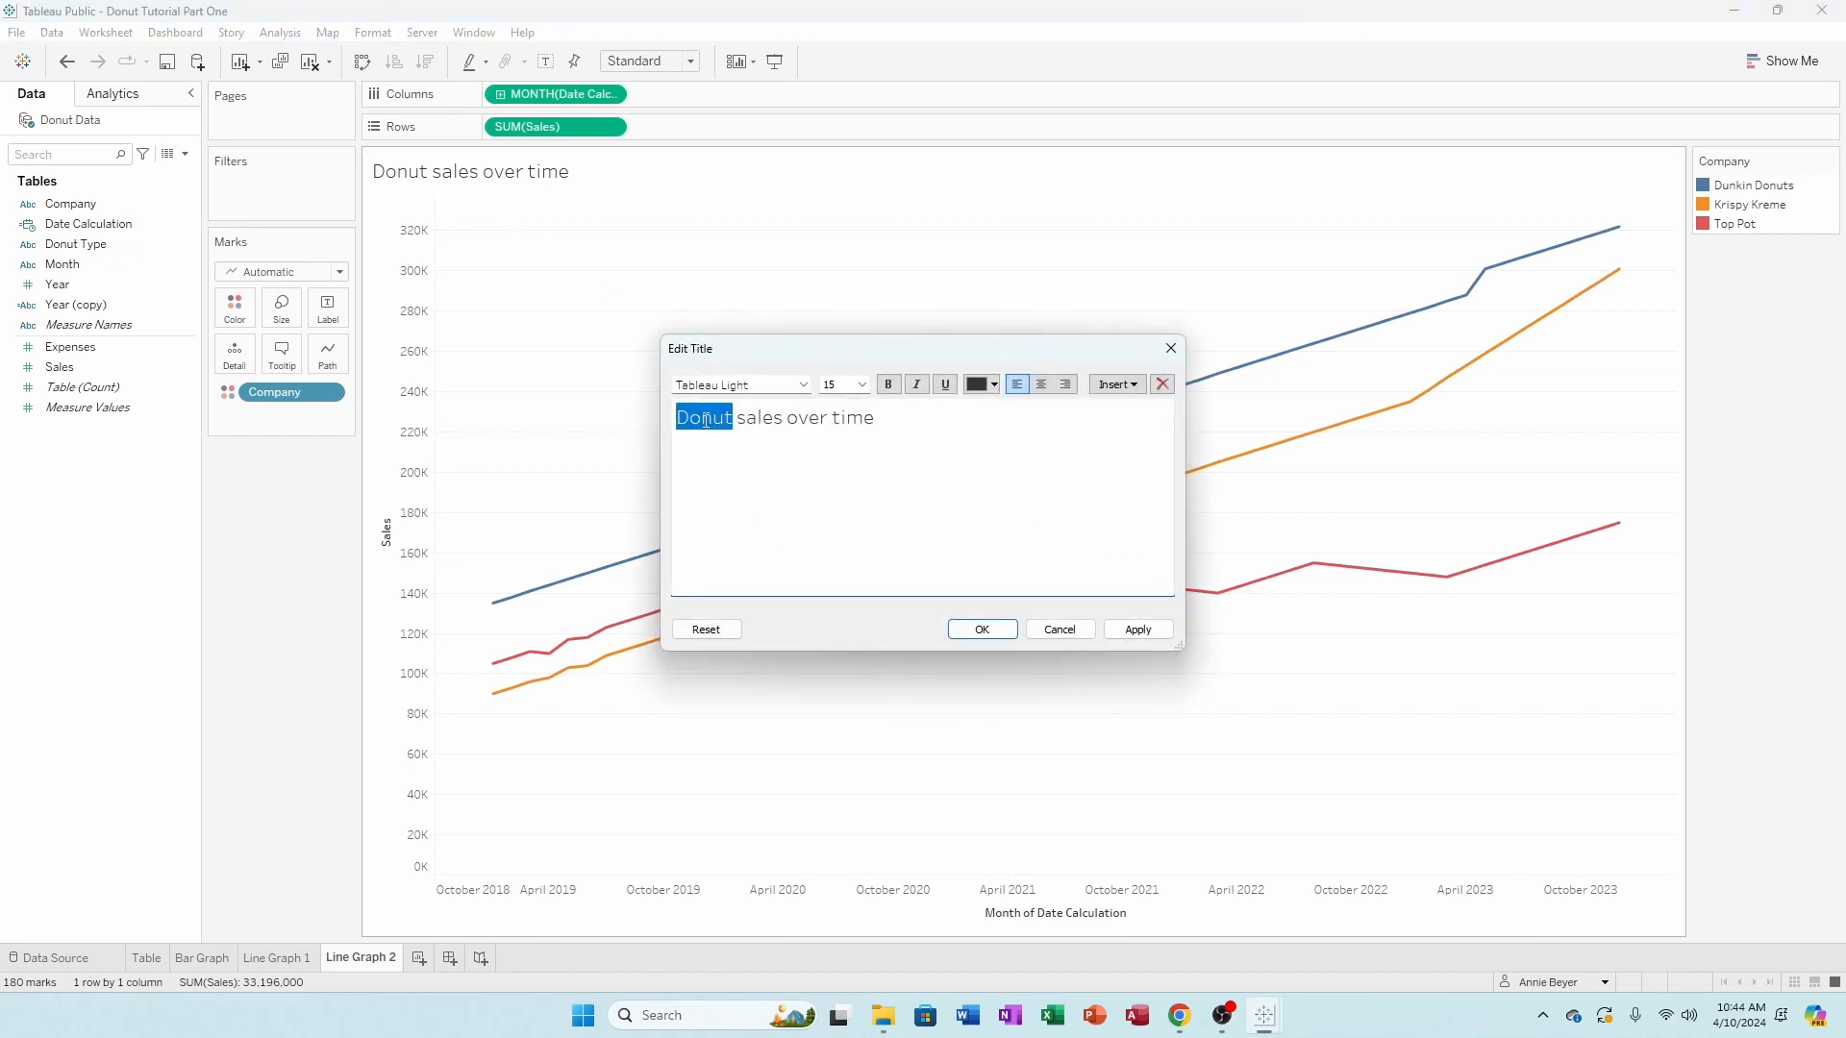
type("Company")
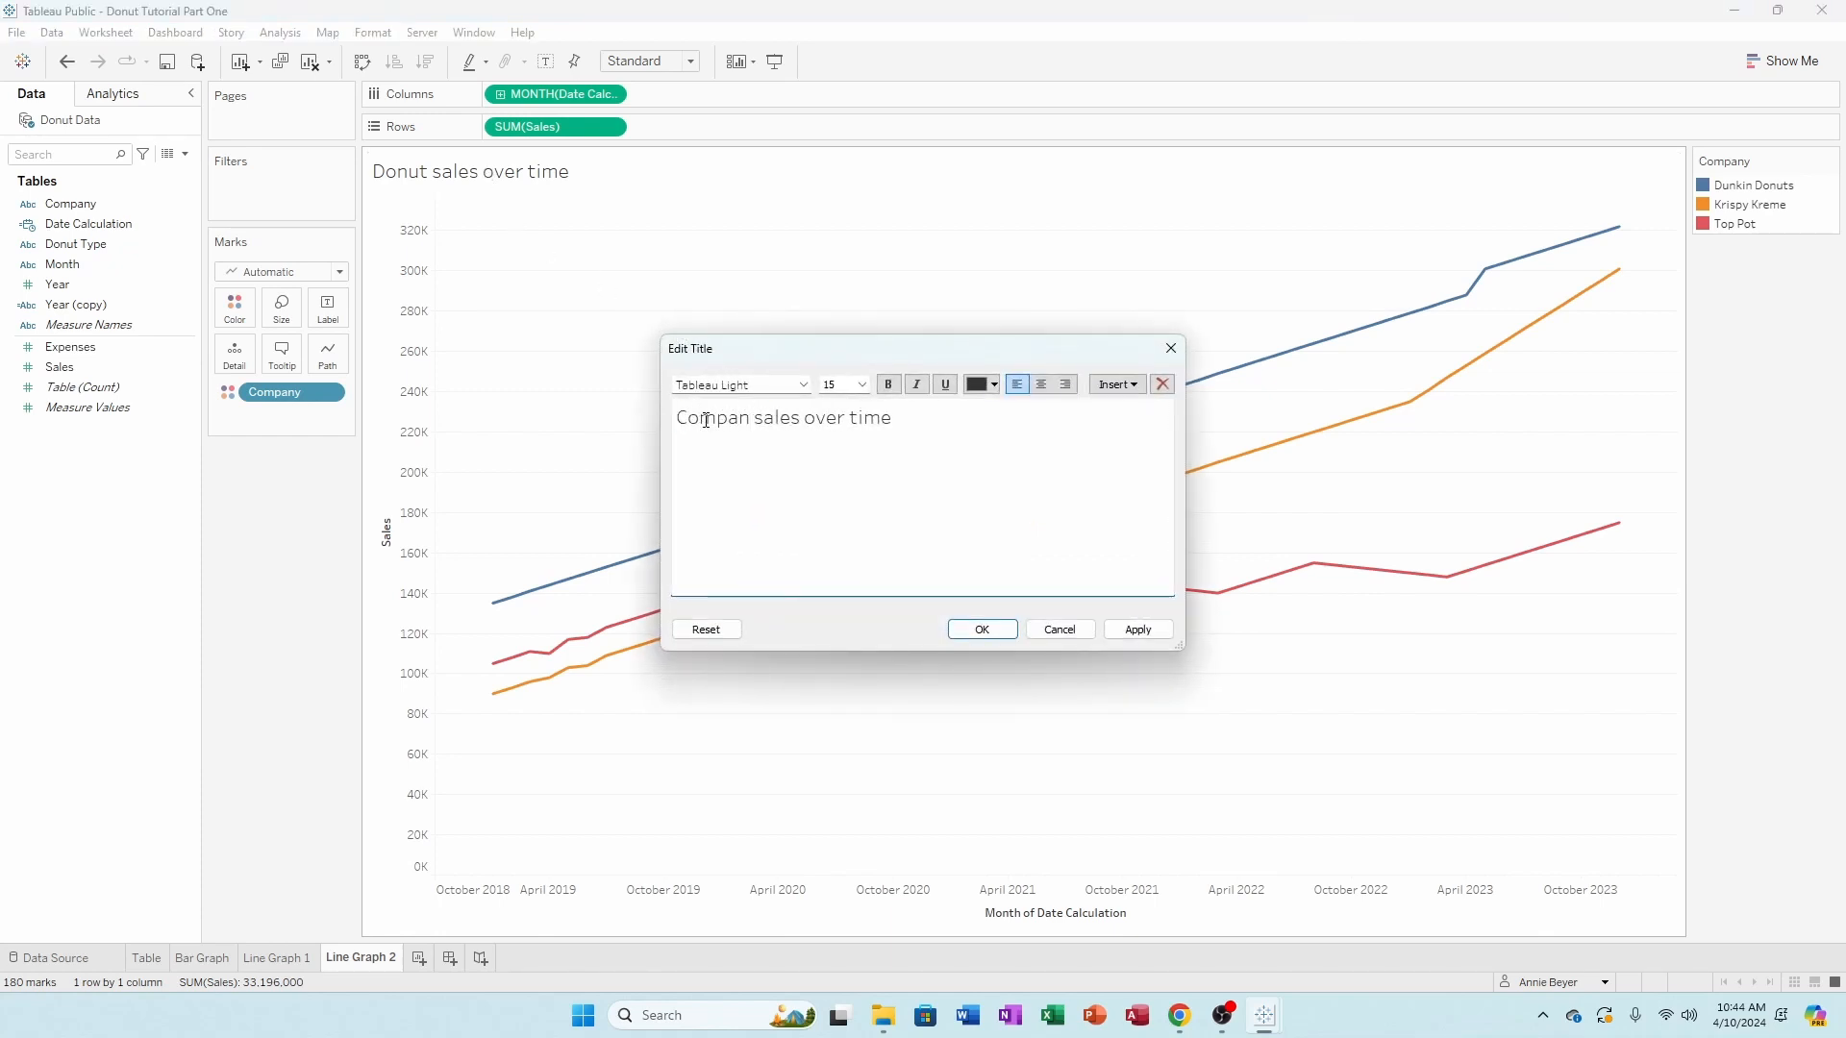
left_click(983, 629)
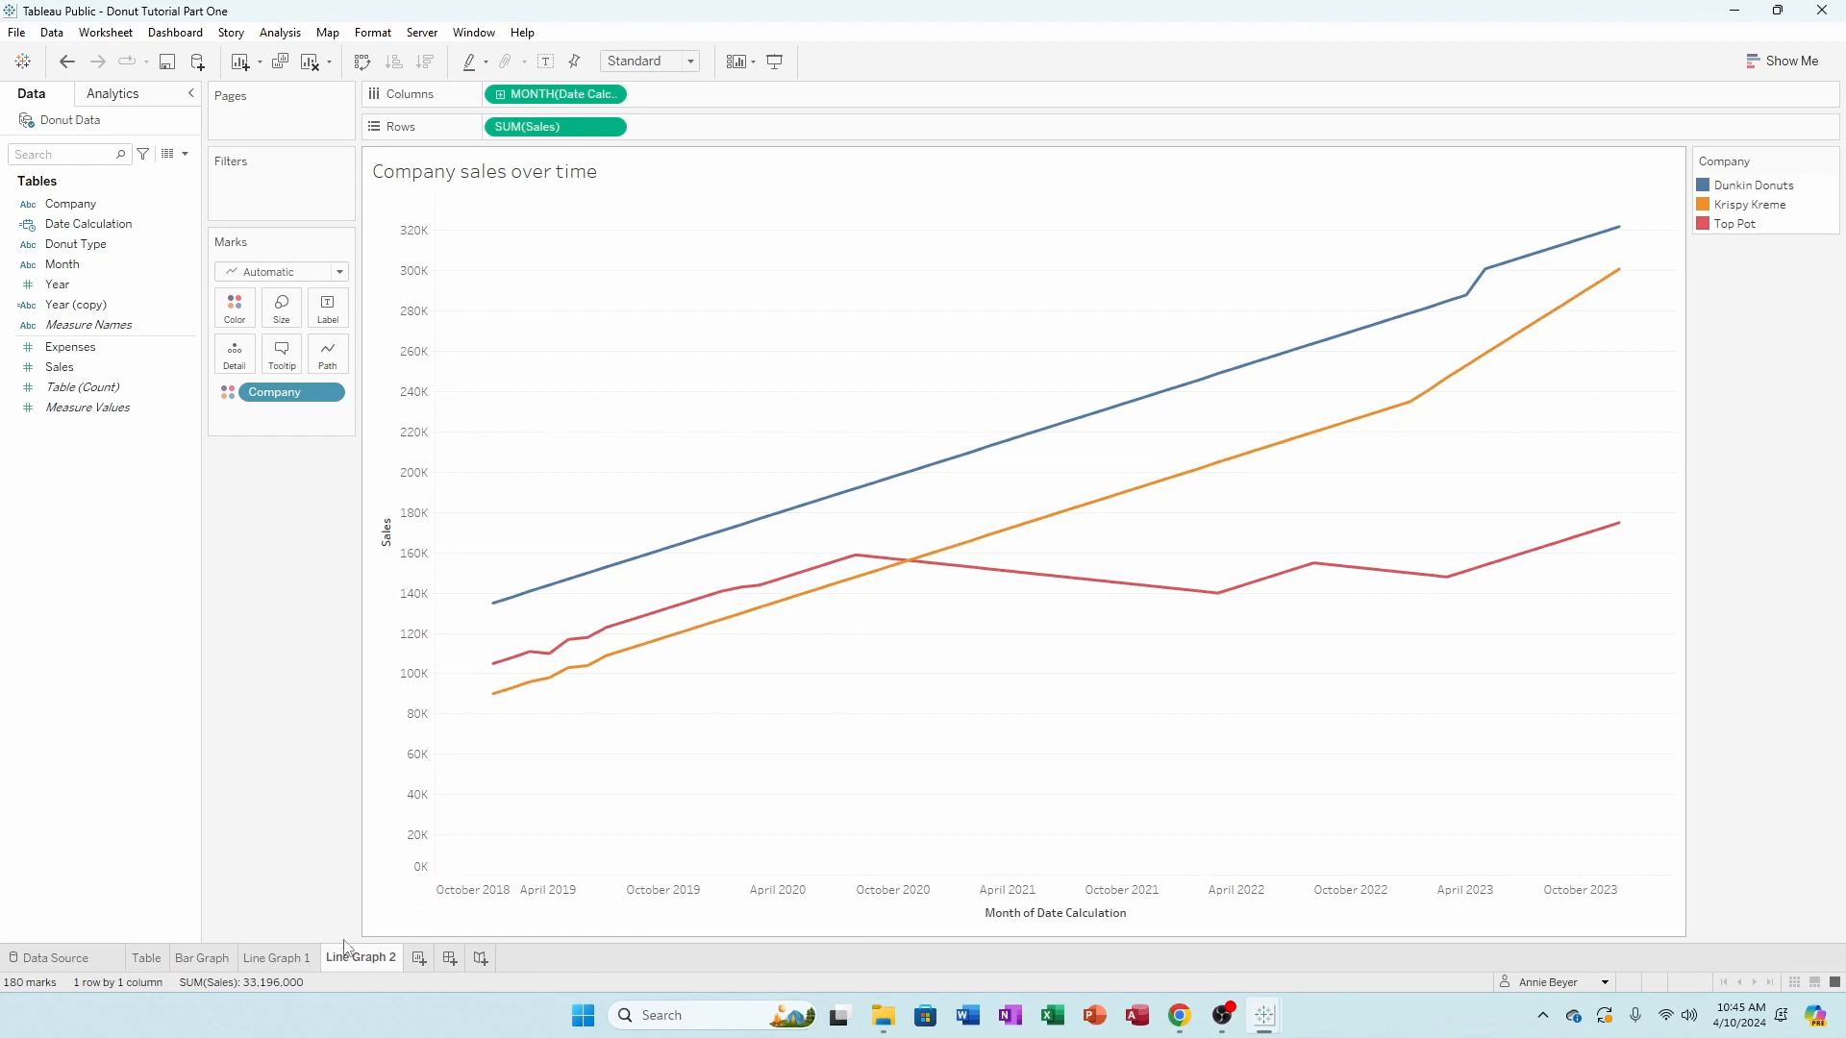
- Hide the Donut Type color legend card on the Line Graph 1 worksheet
left_click(235, 965)
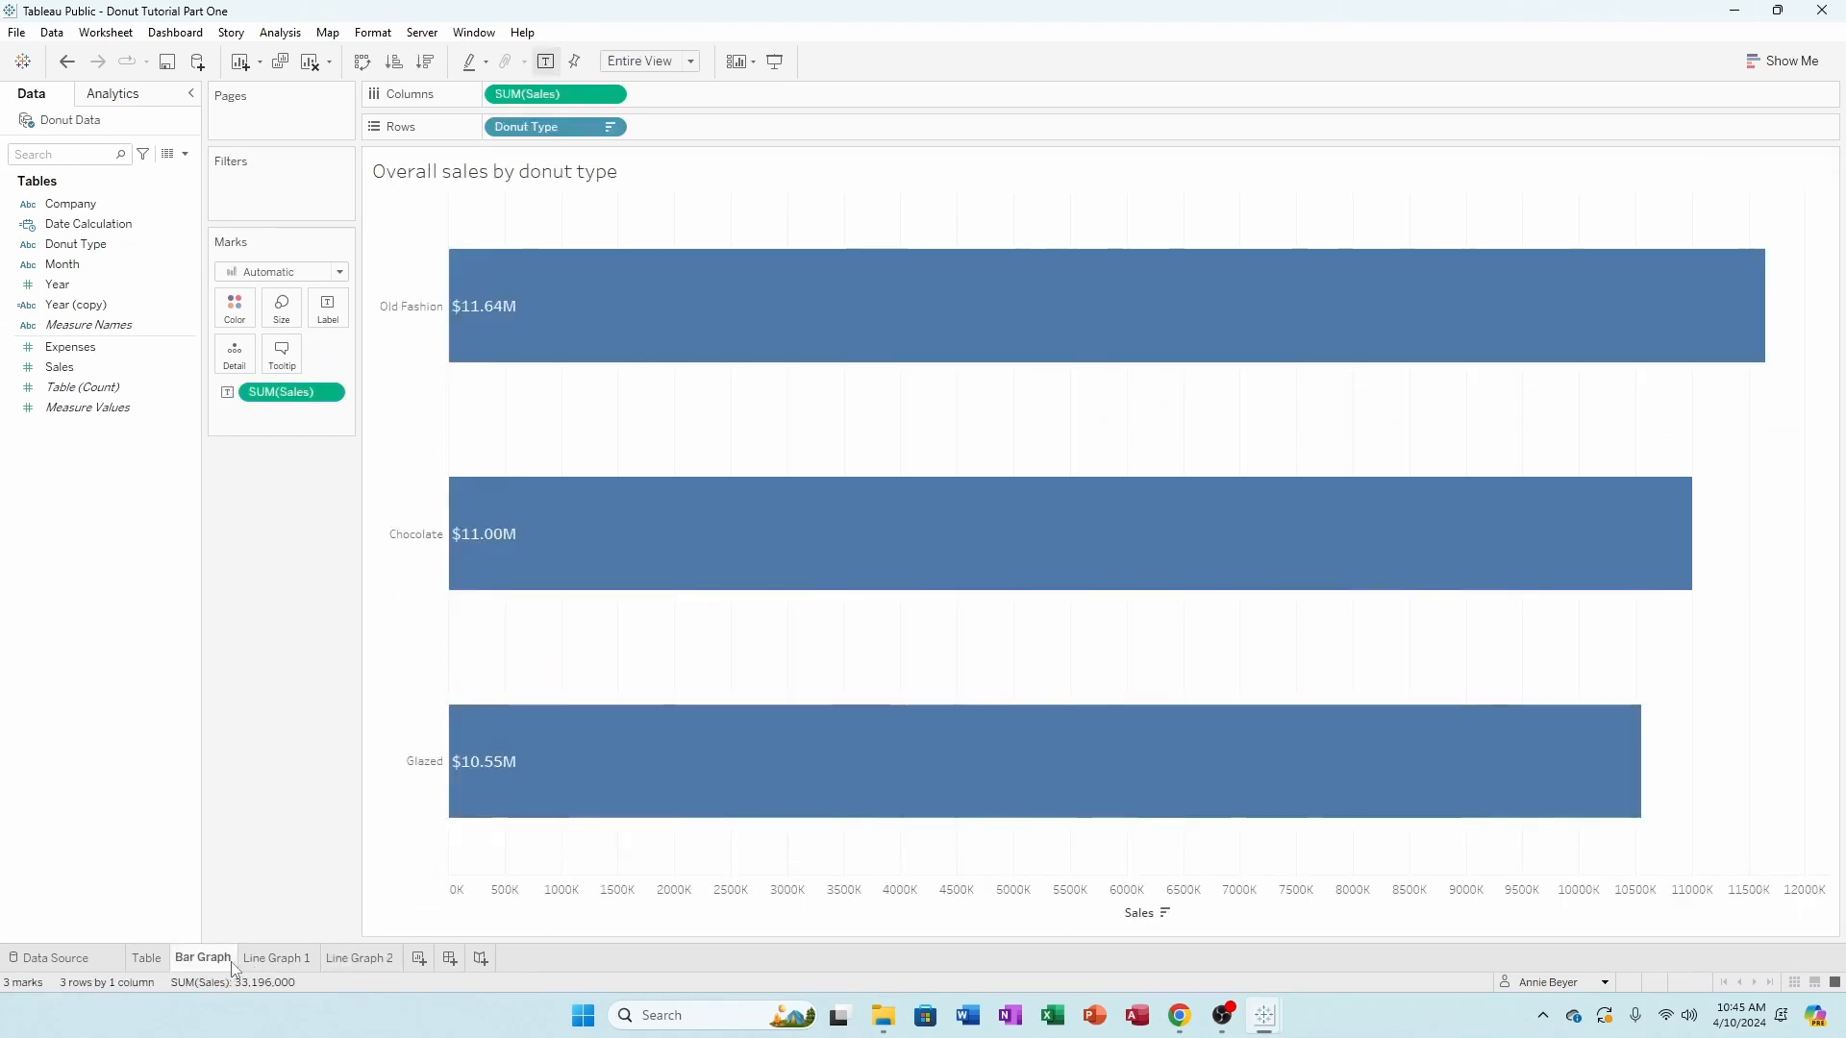
left_click(361, 958)
left_click(296, 963)
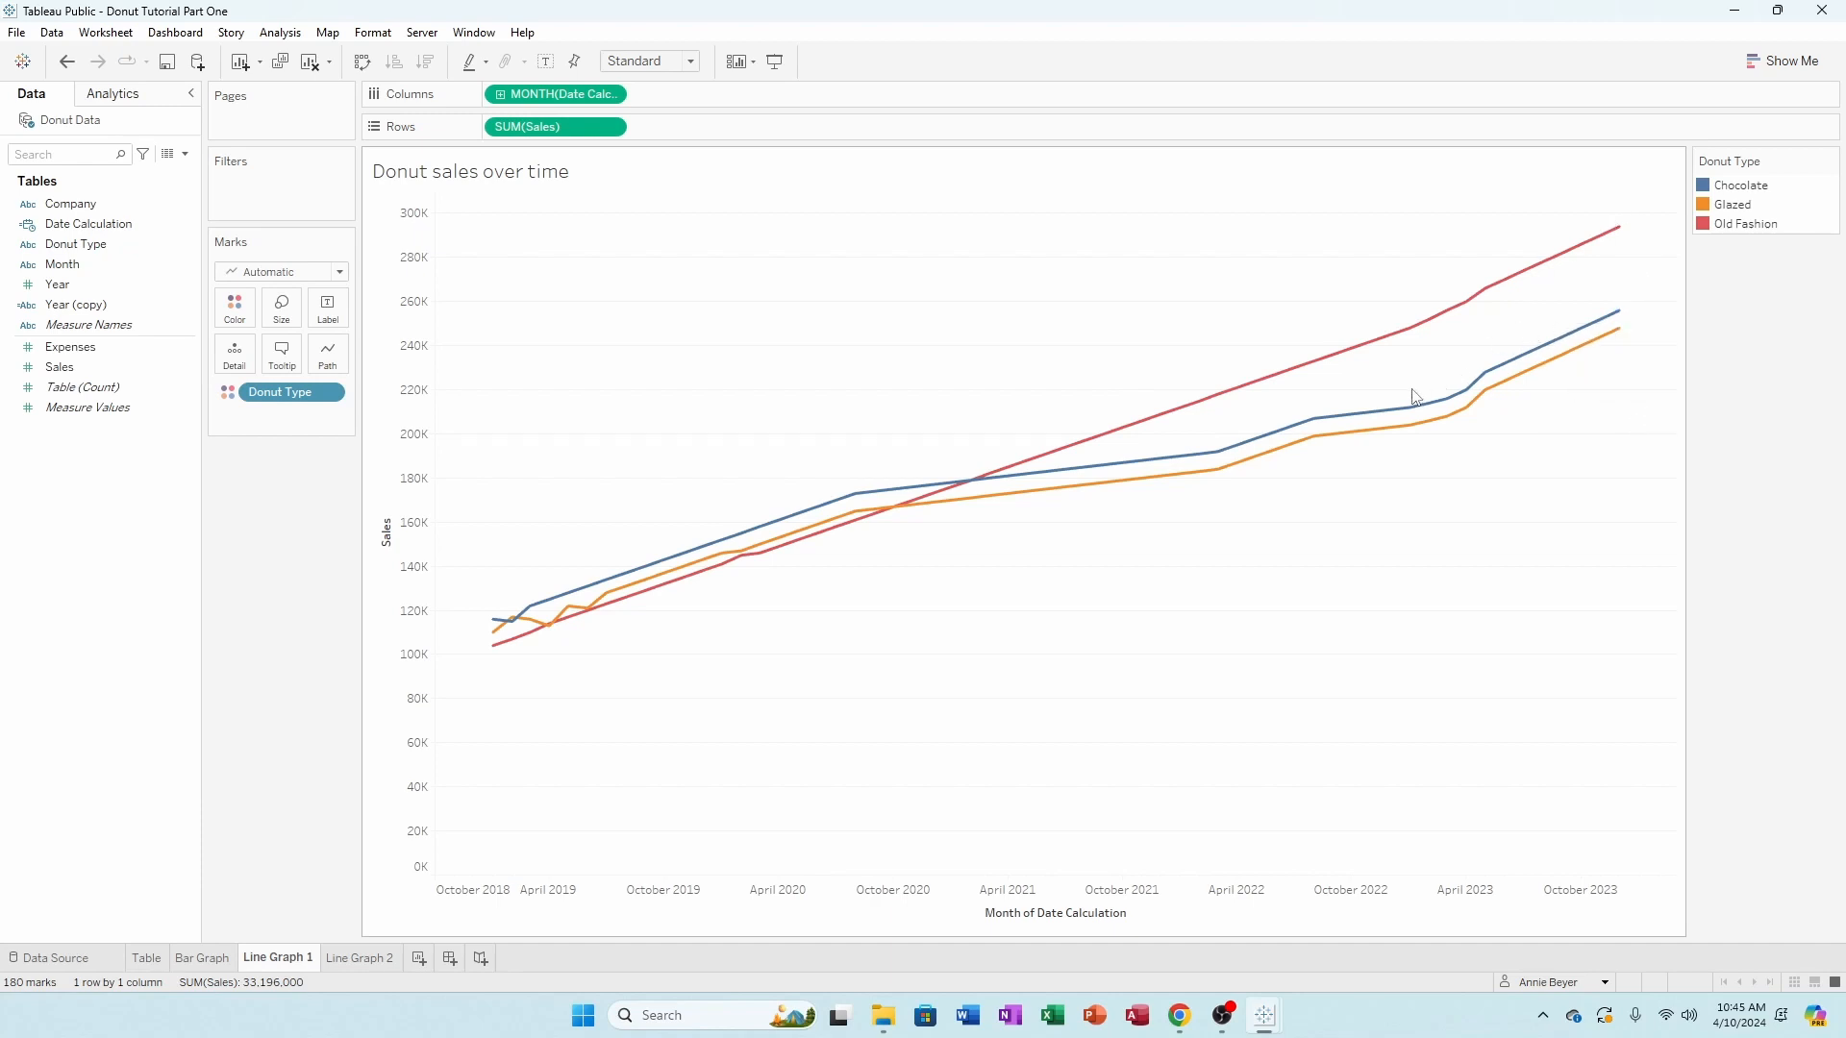
mouse_move(1421, 341)
mouse_move(1544, 373)
left_click(1834, 165)
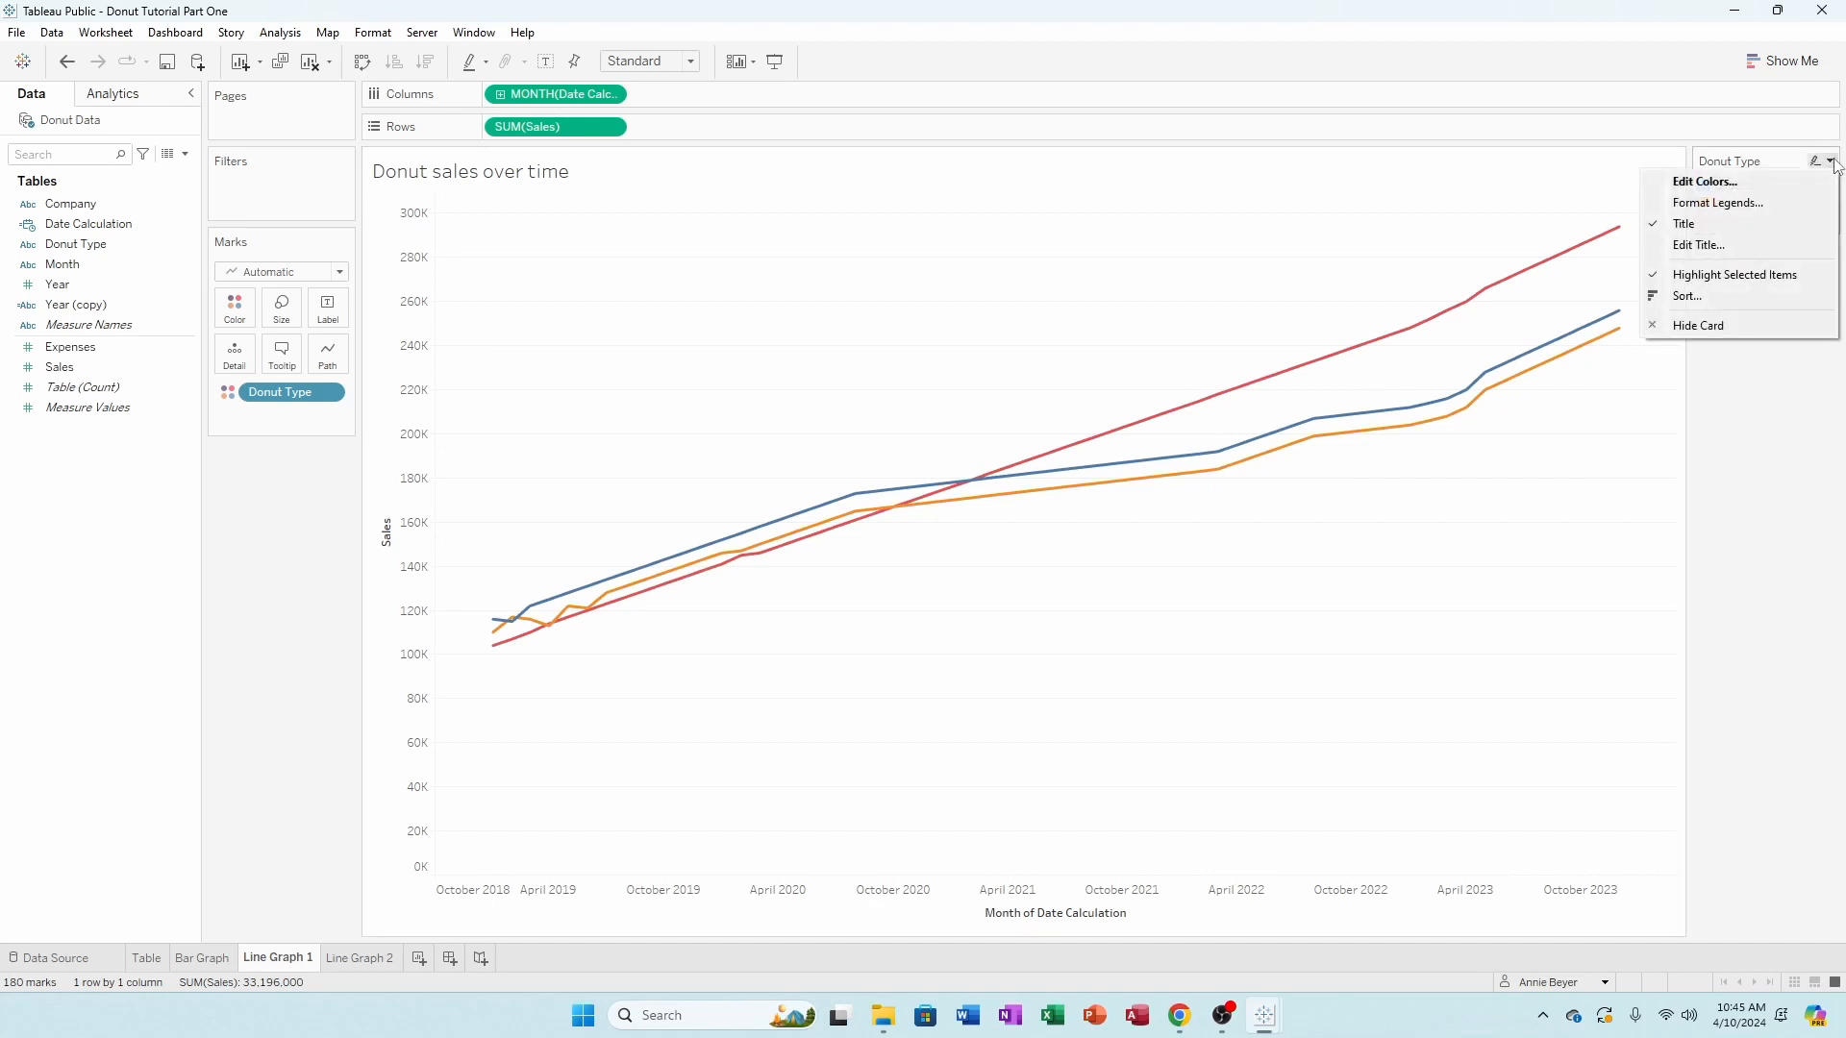
left_click(1724, 325)
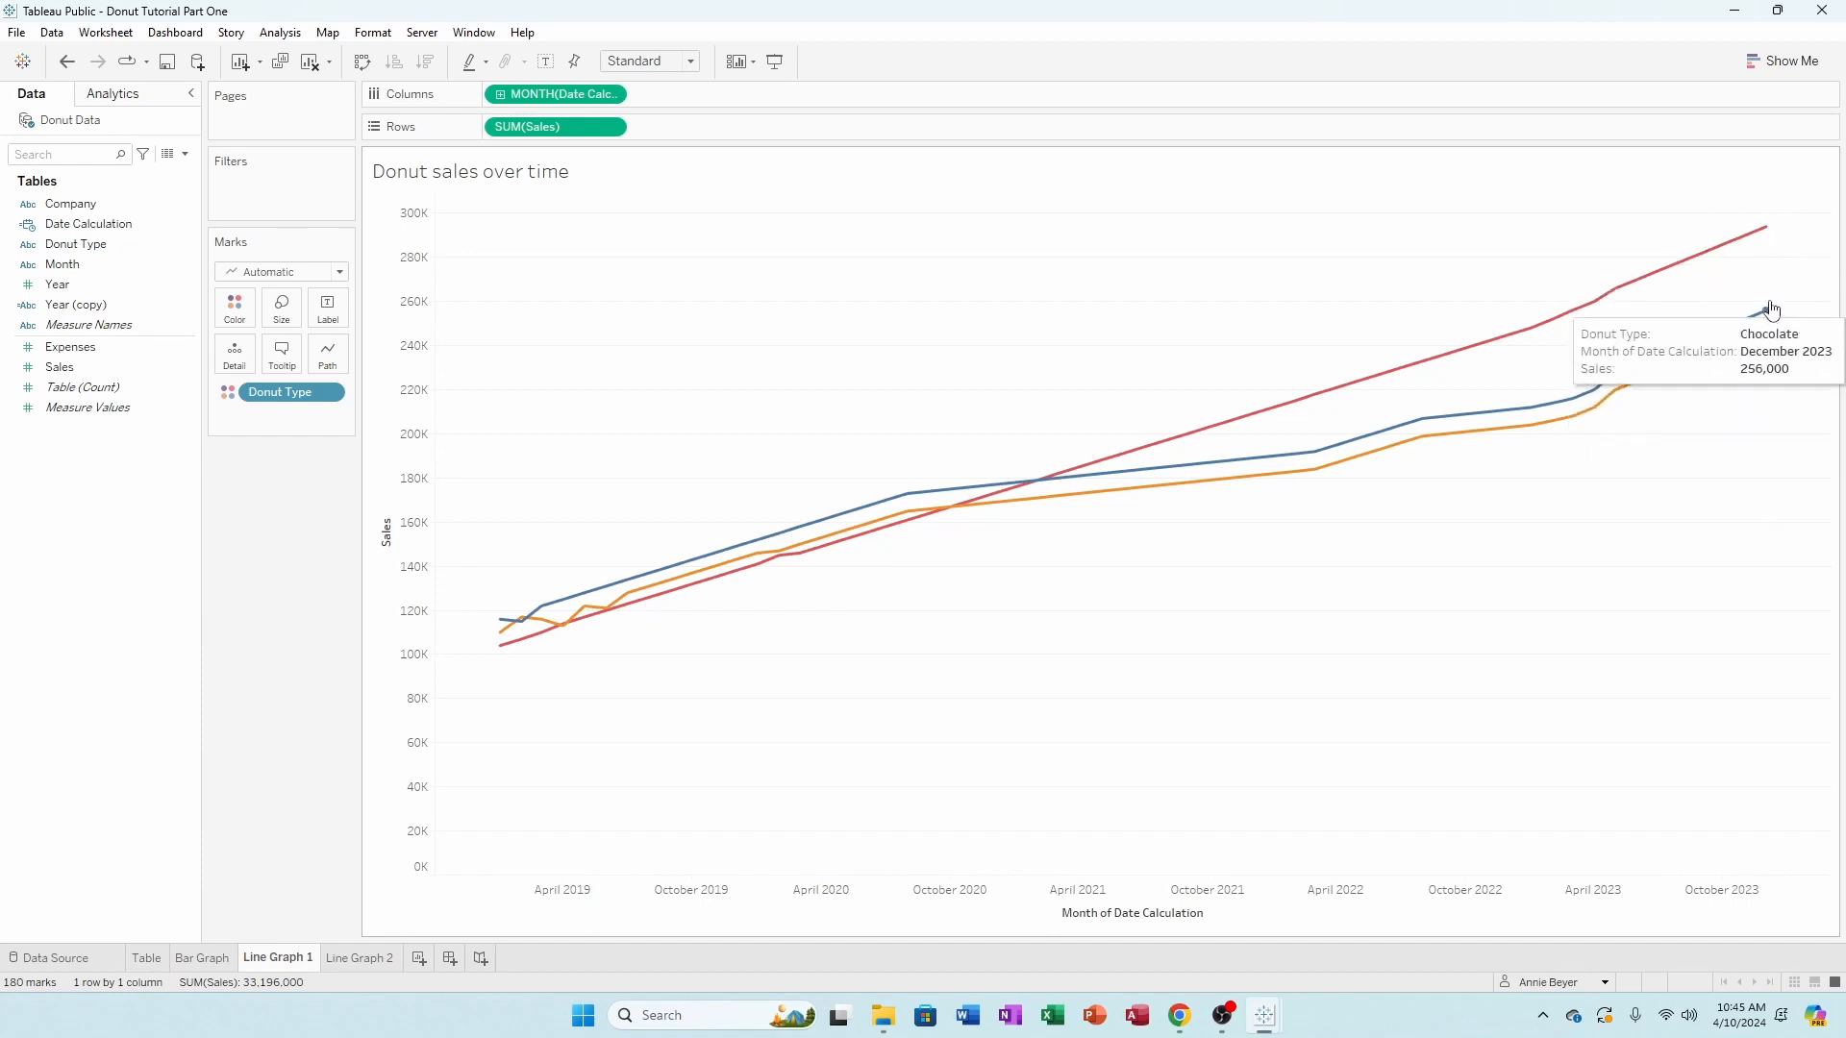
- Label the lines in Line Graph 1 with Donut Type and set the label font to match the mark color
mouse_move(1770, 239)
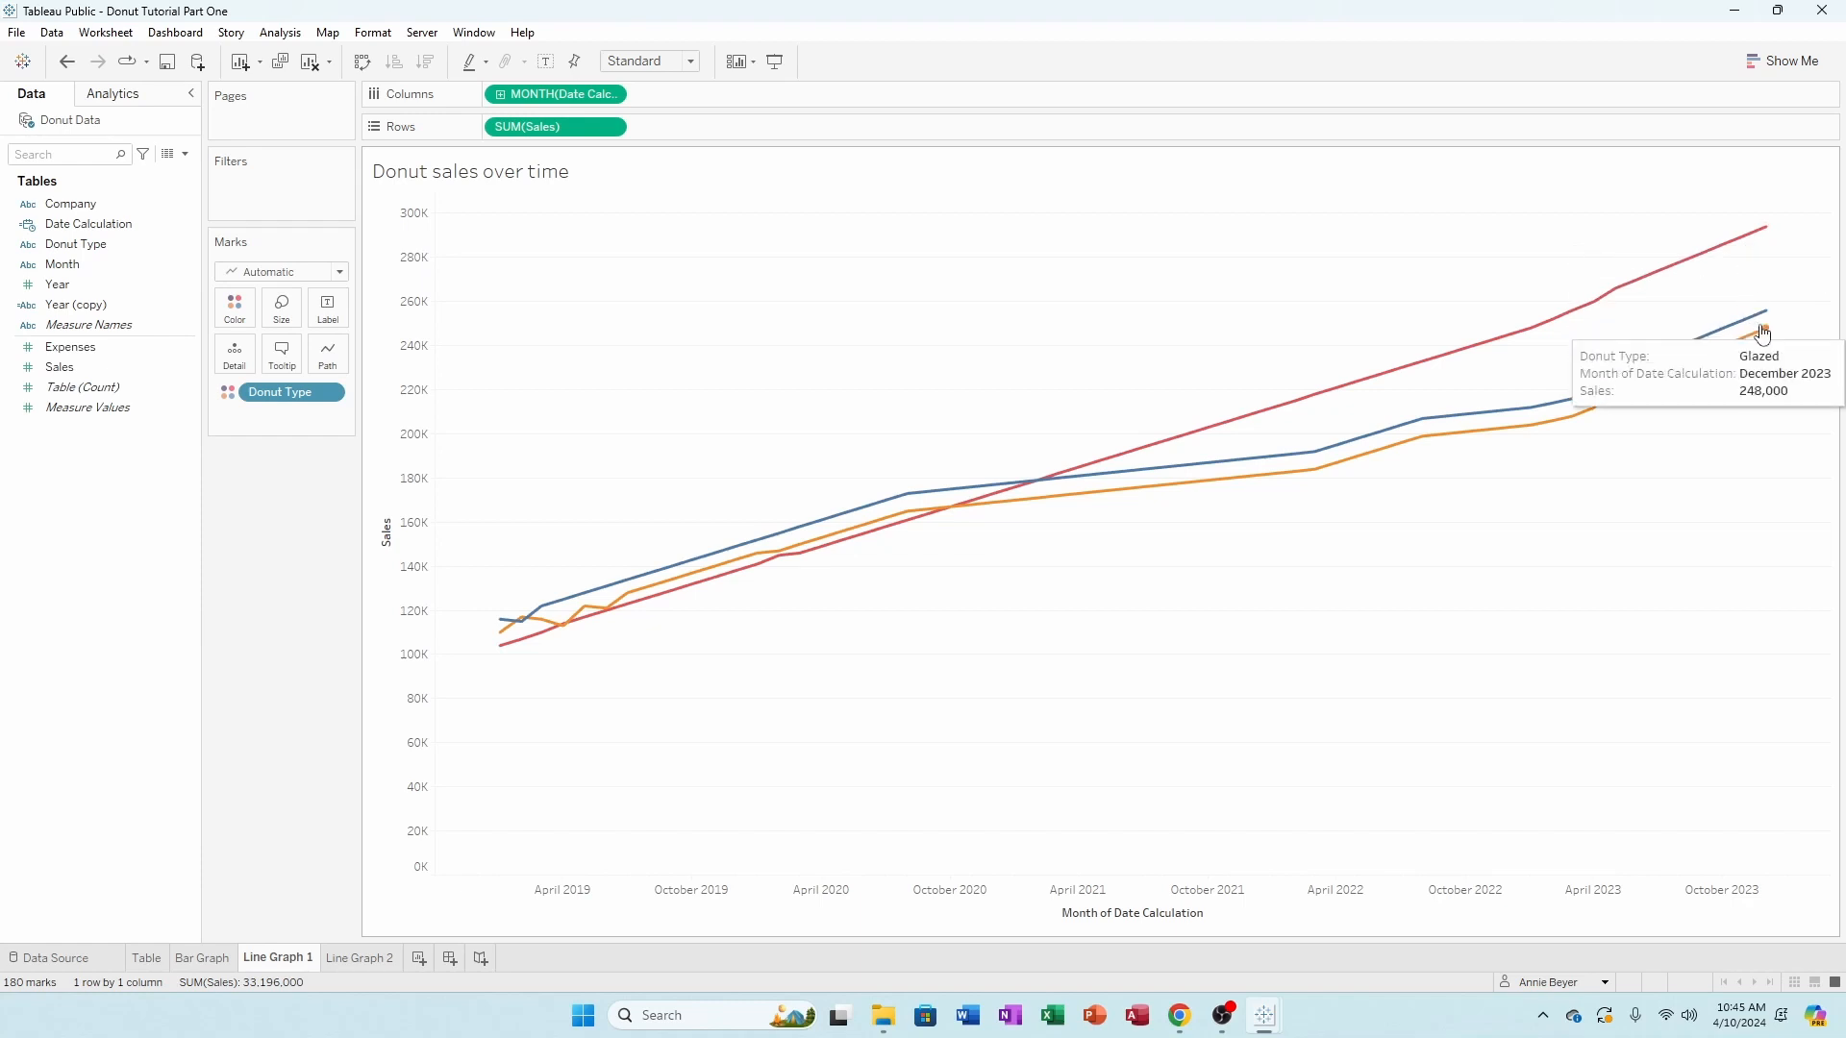
mouse_move(1009, 493)
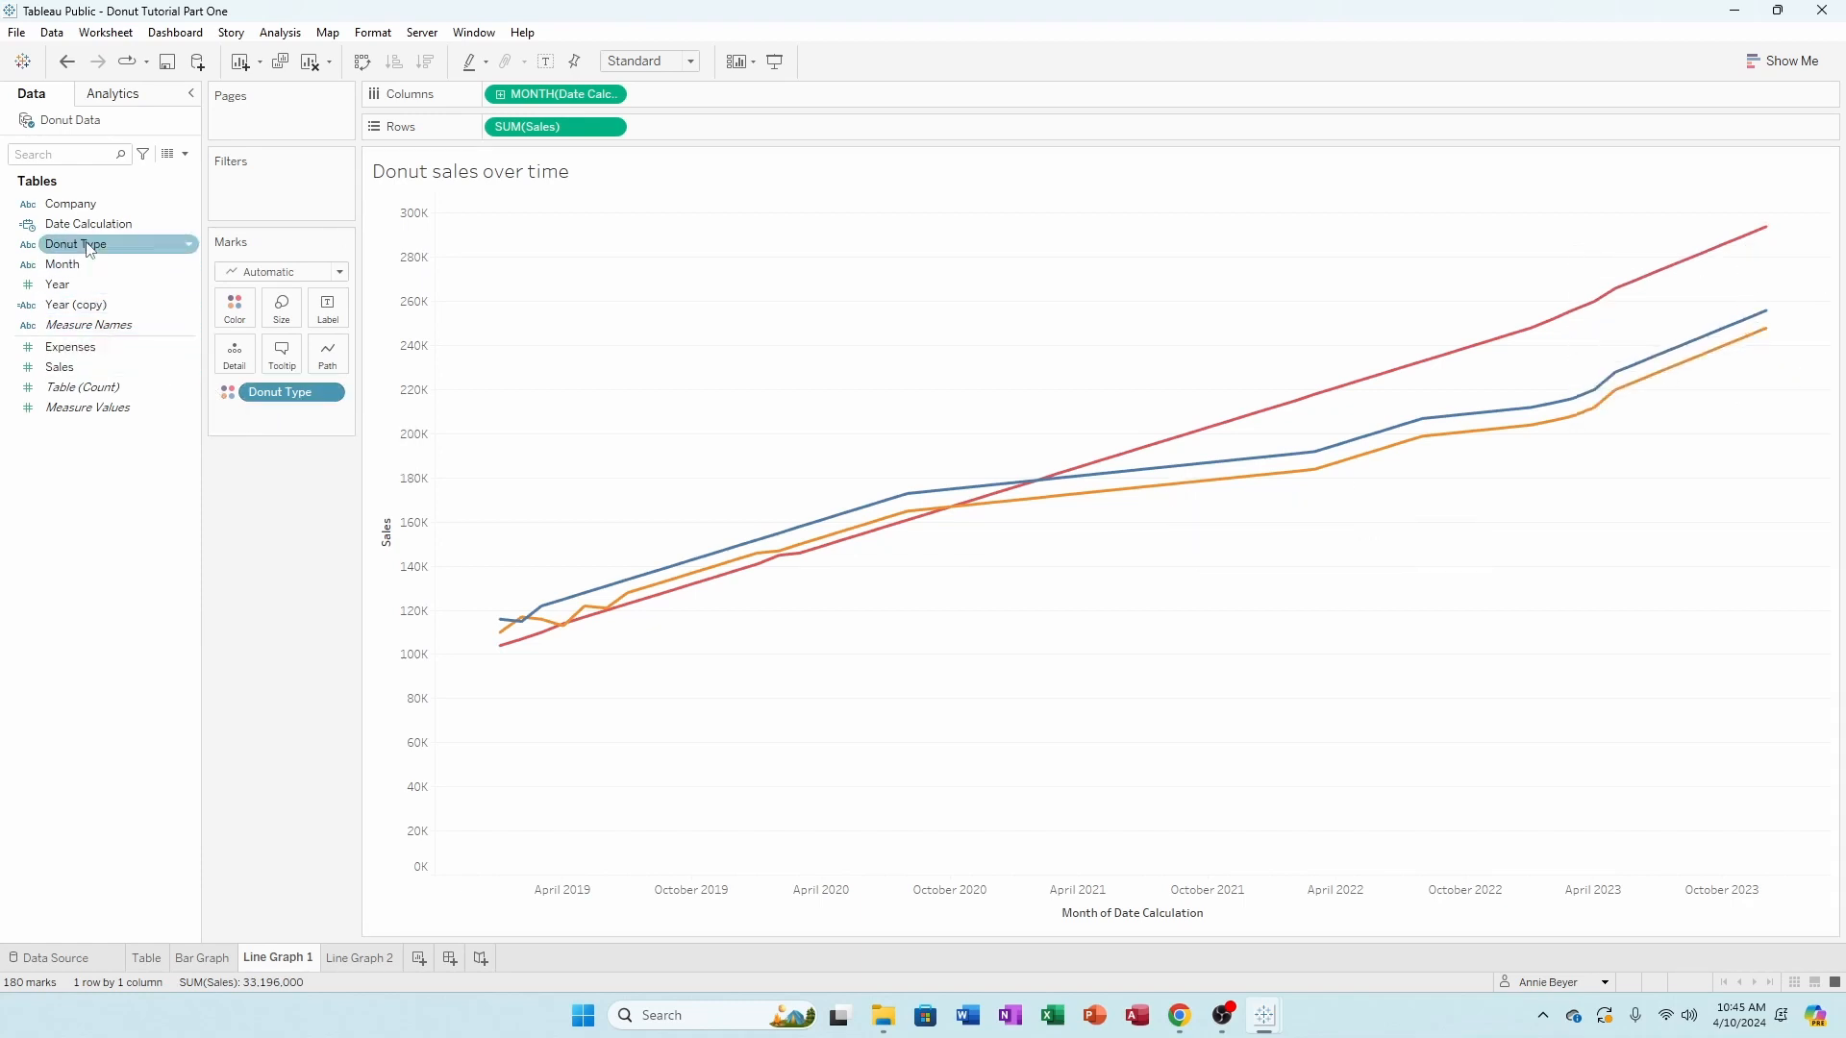
left_click_drag(77, 245, 325, 321)
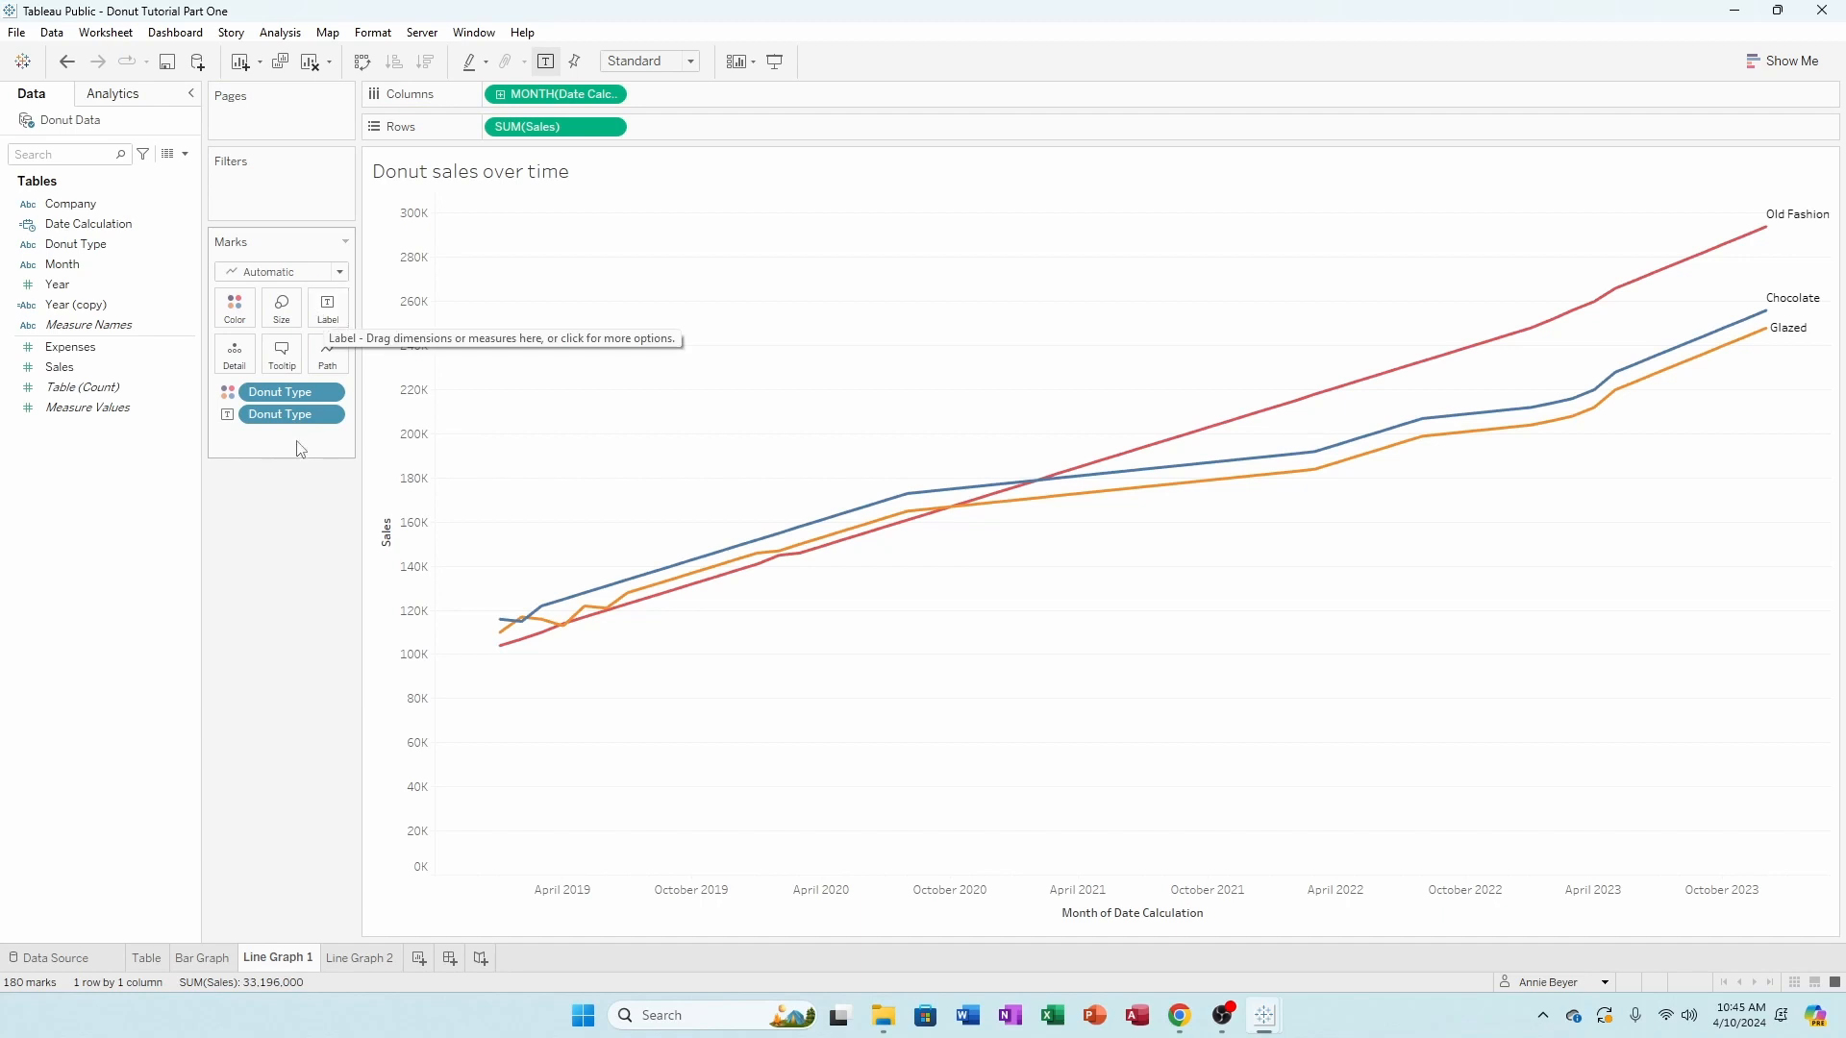
left_click(336, 319)
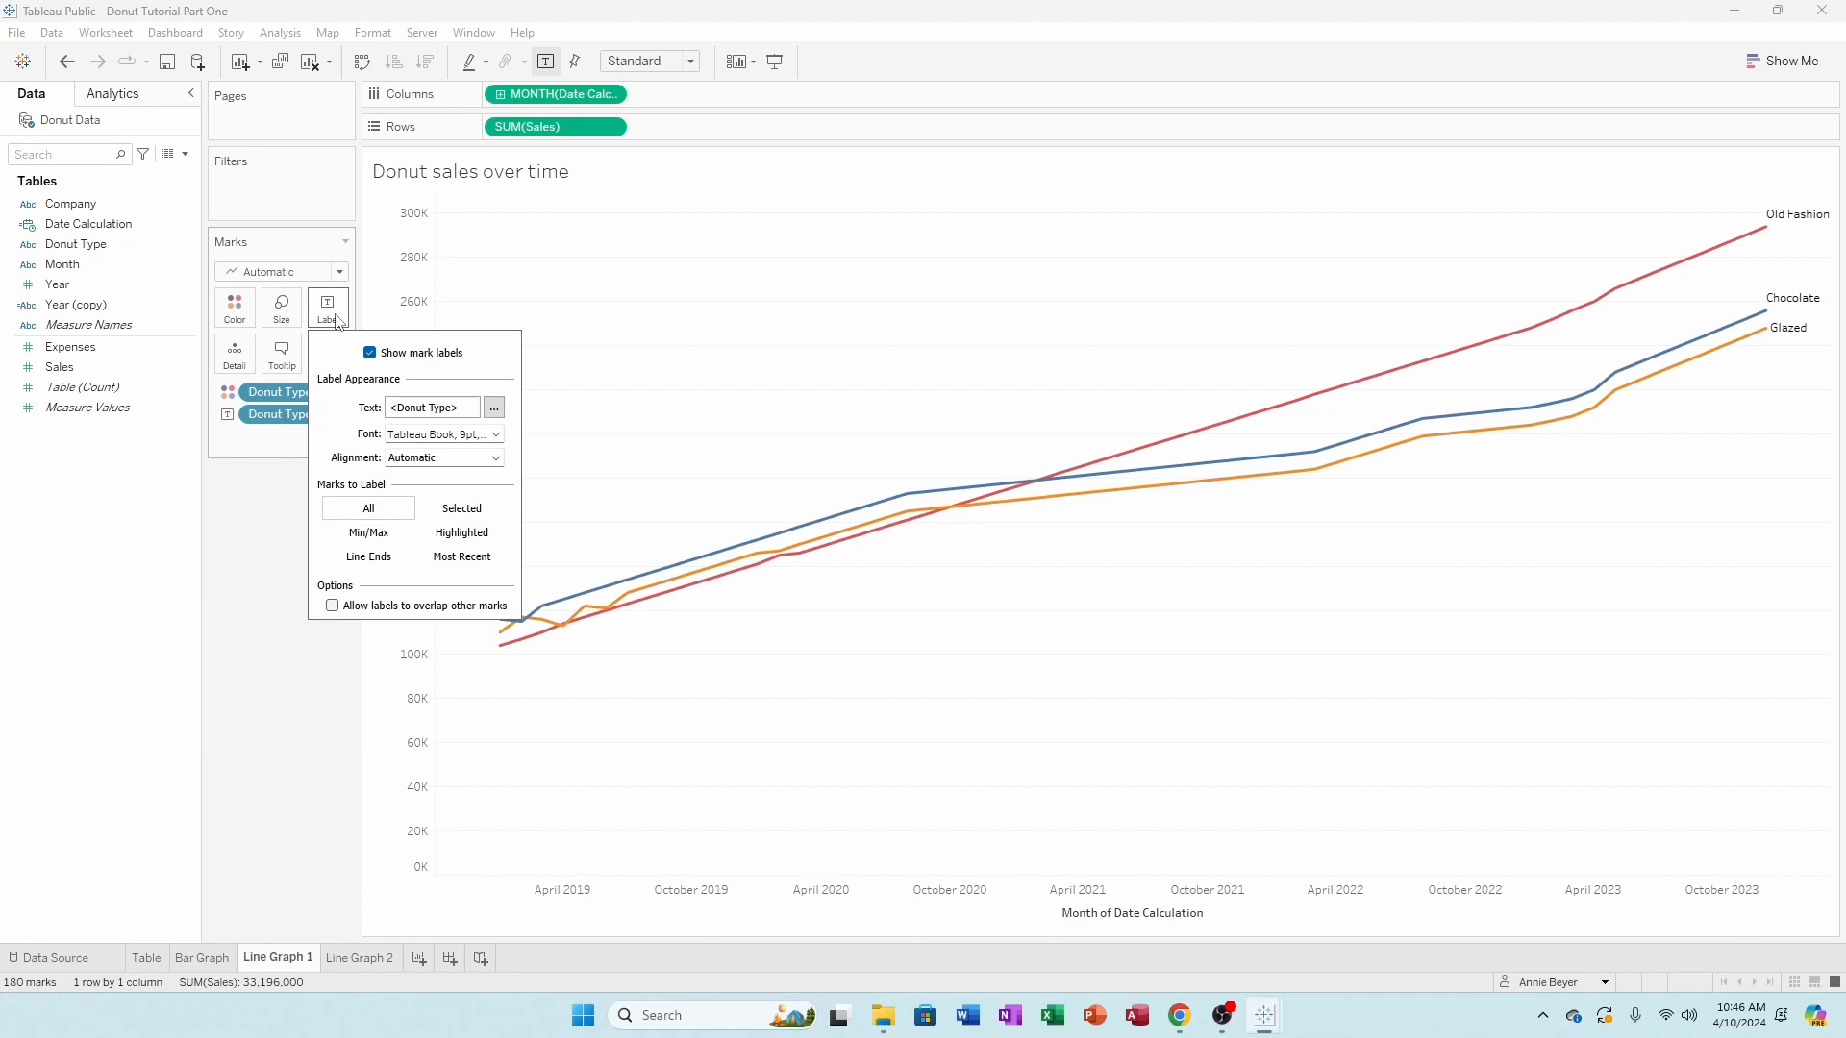
left_click(496, 436)
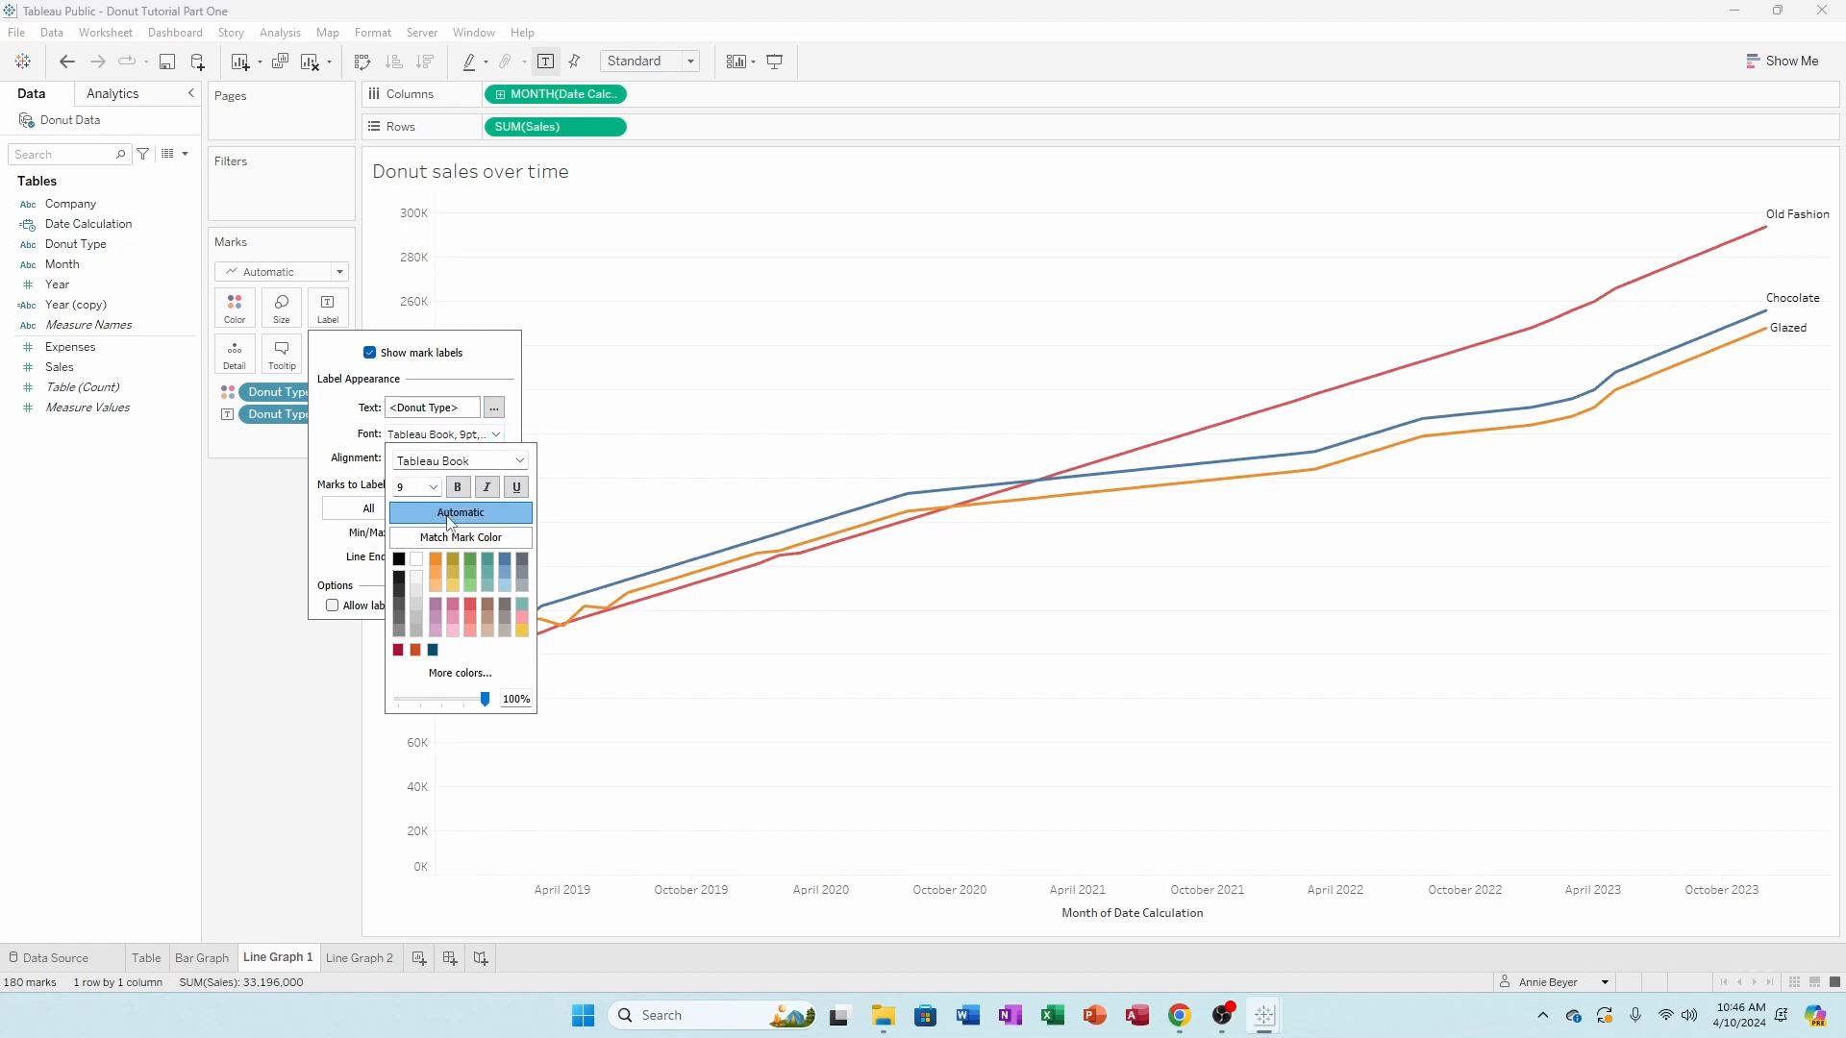
left_click(458, 540)
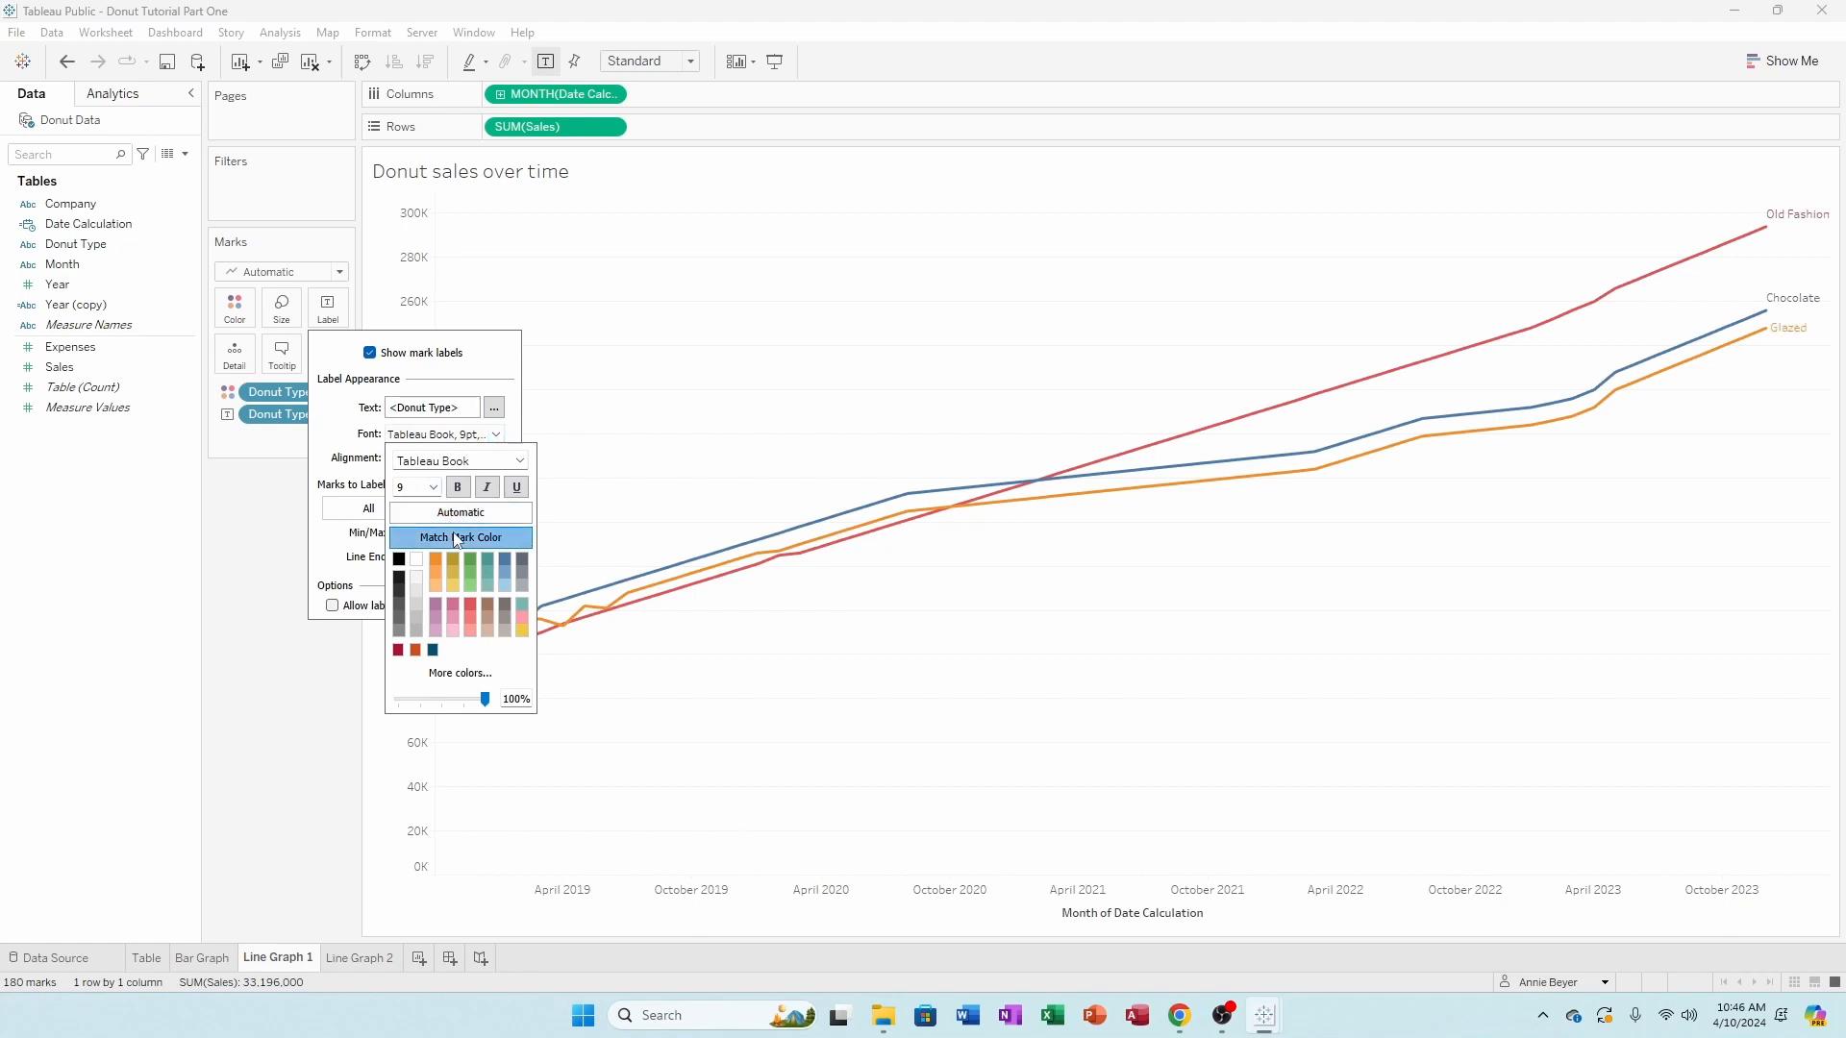
left_click(843, 665)
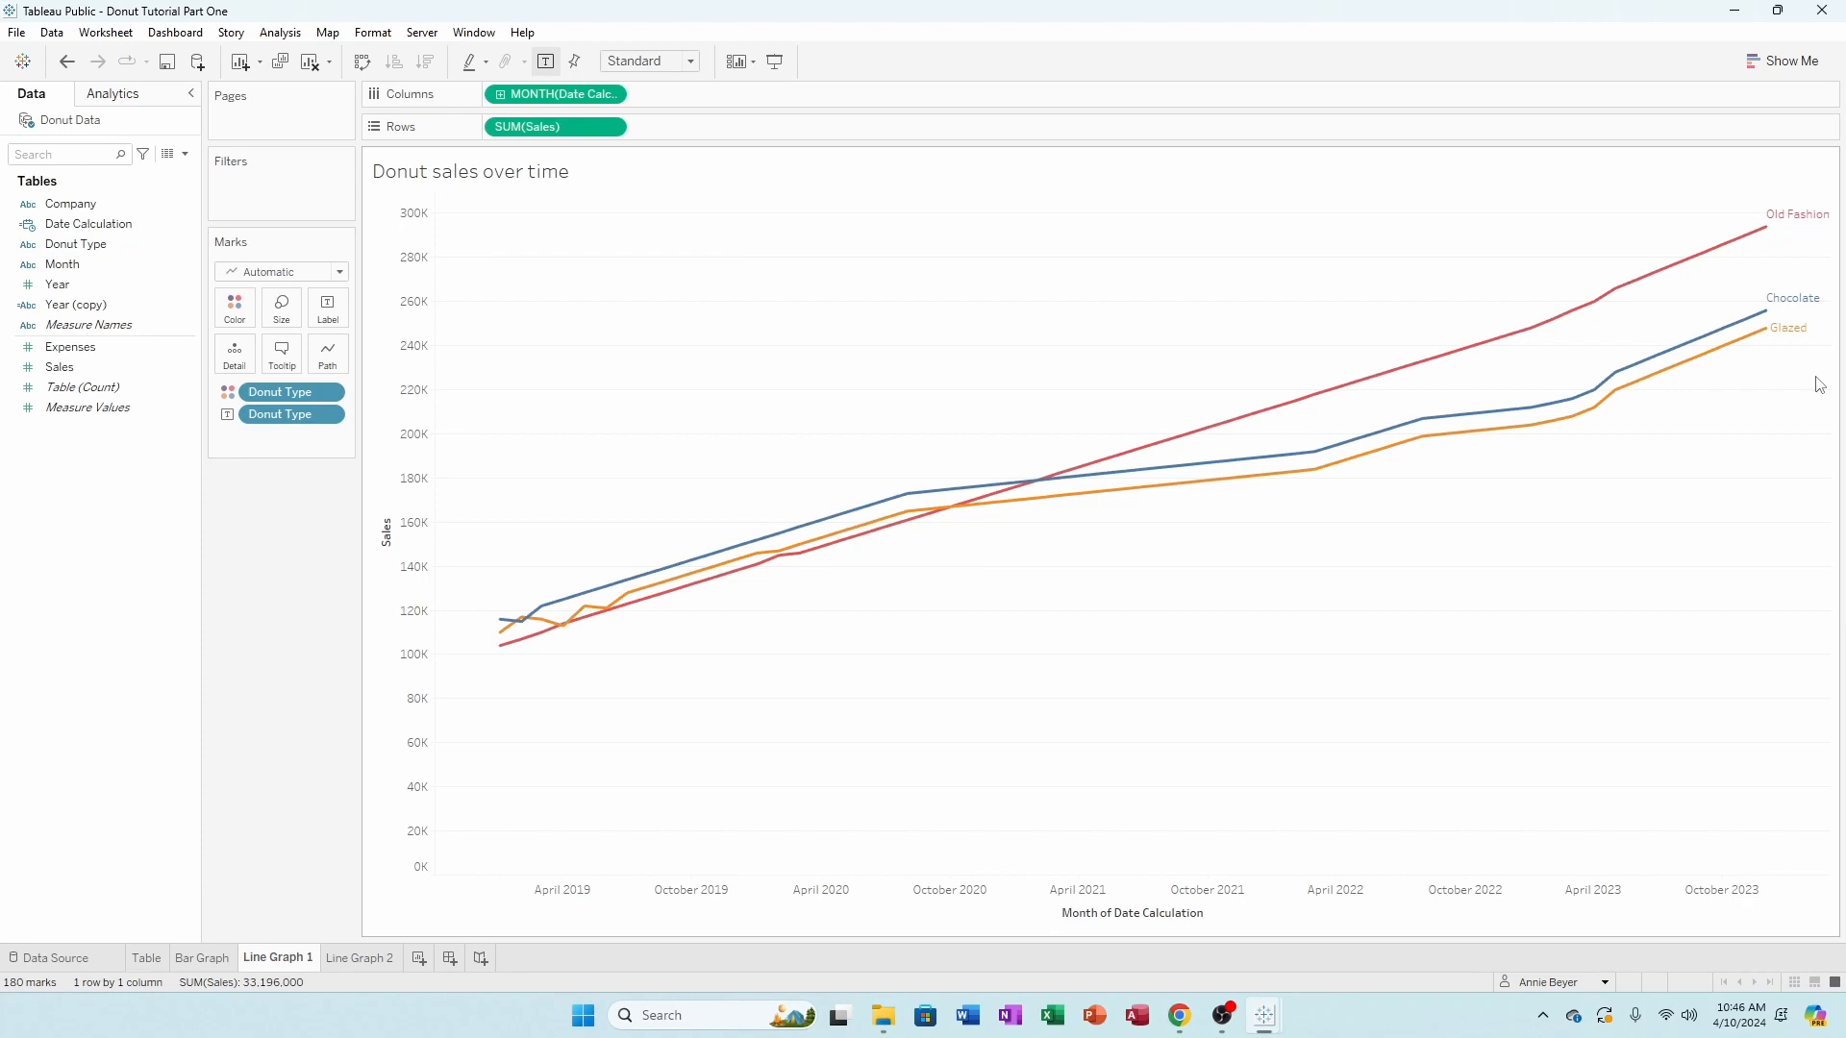
- Label the lines in Line Graph 2 with Company and set the label font to match the mark color
left_click(349, 958)
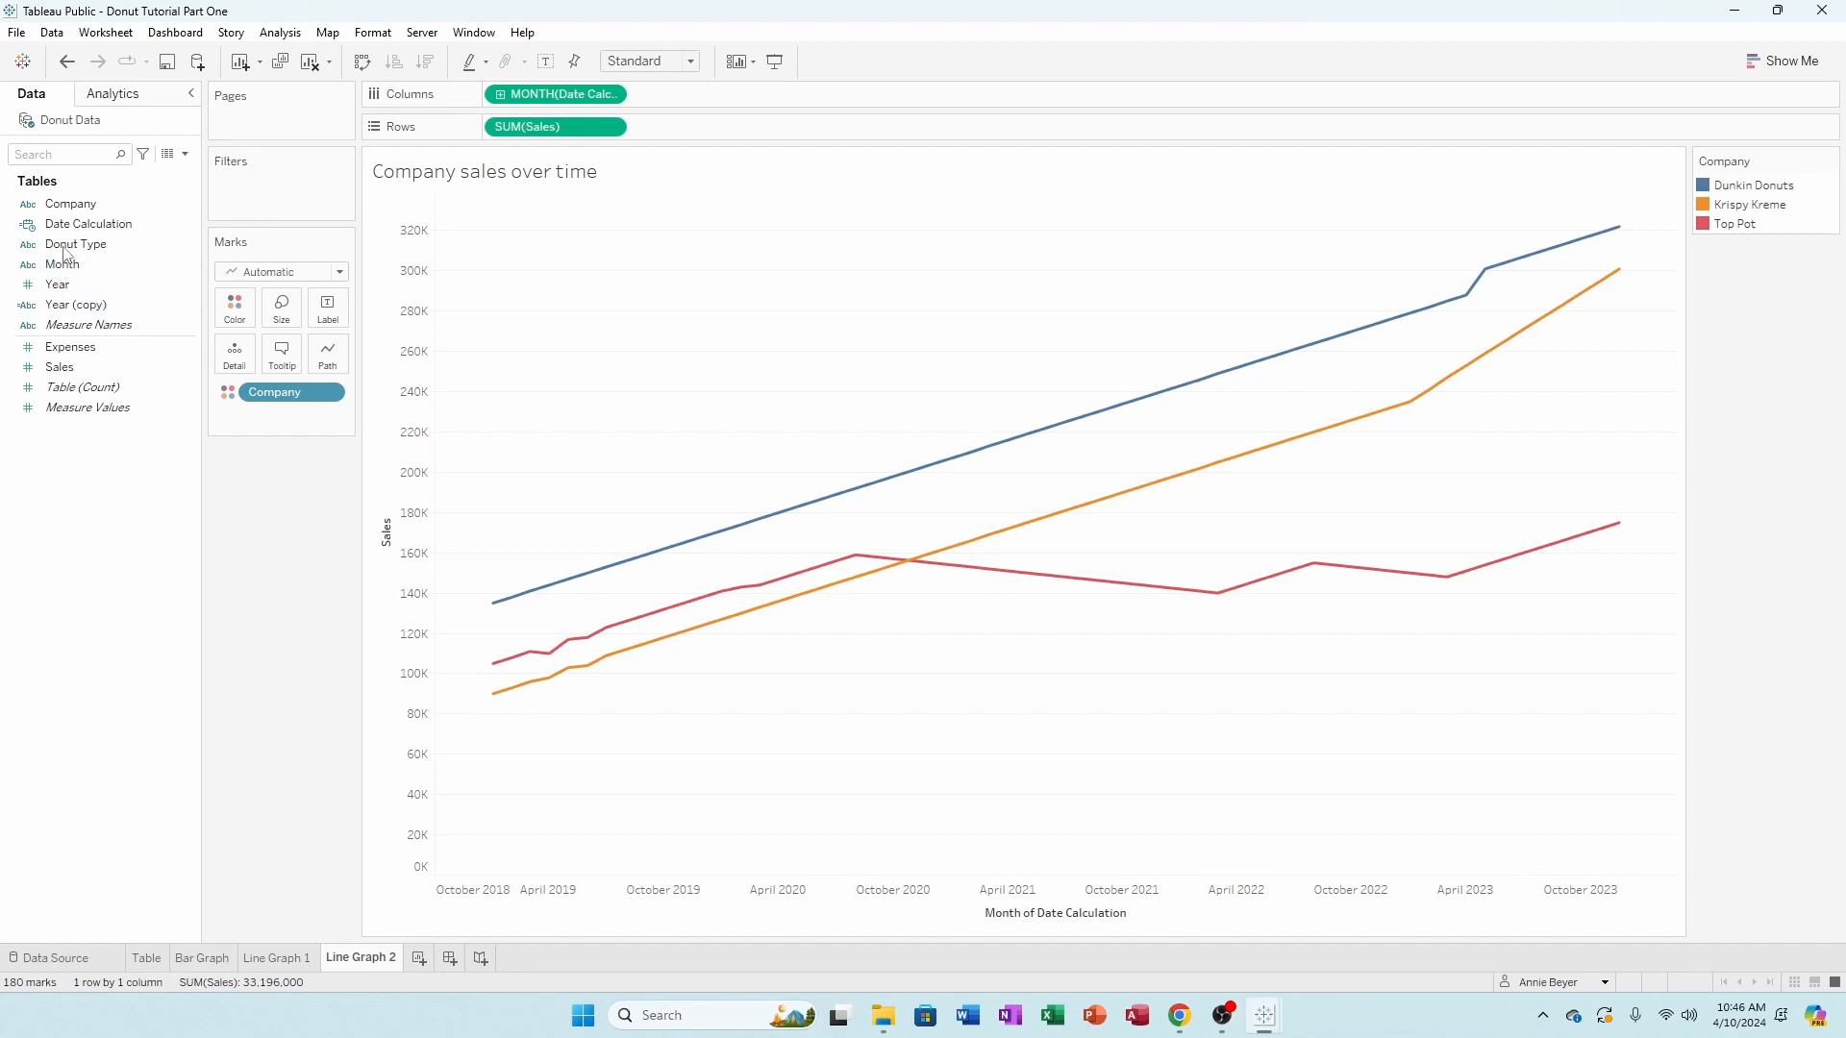
left_click_drag(67, 204, 339, 322)
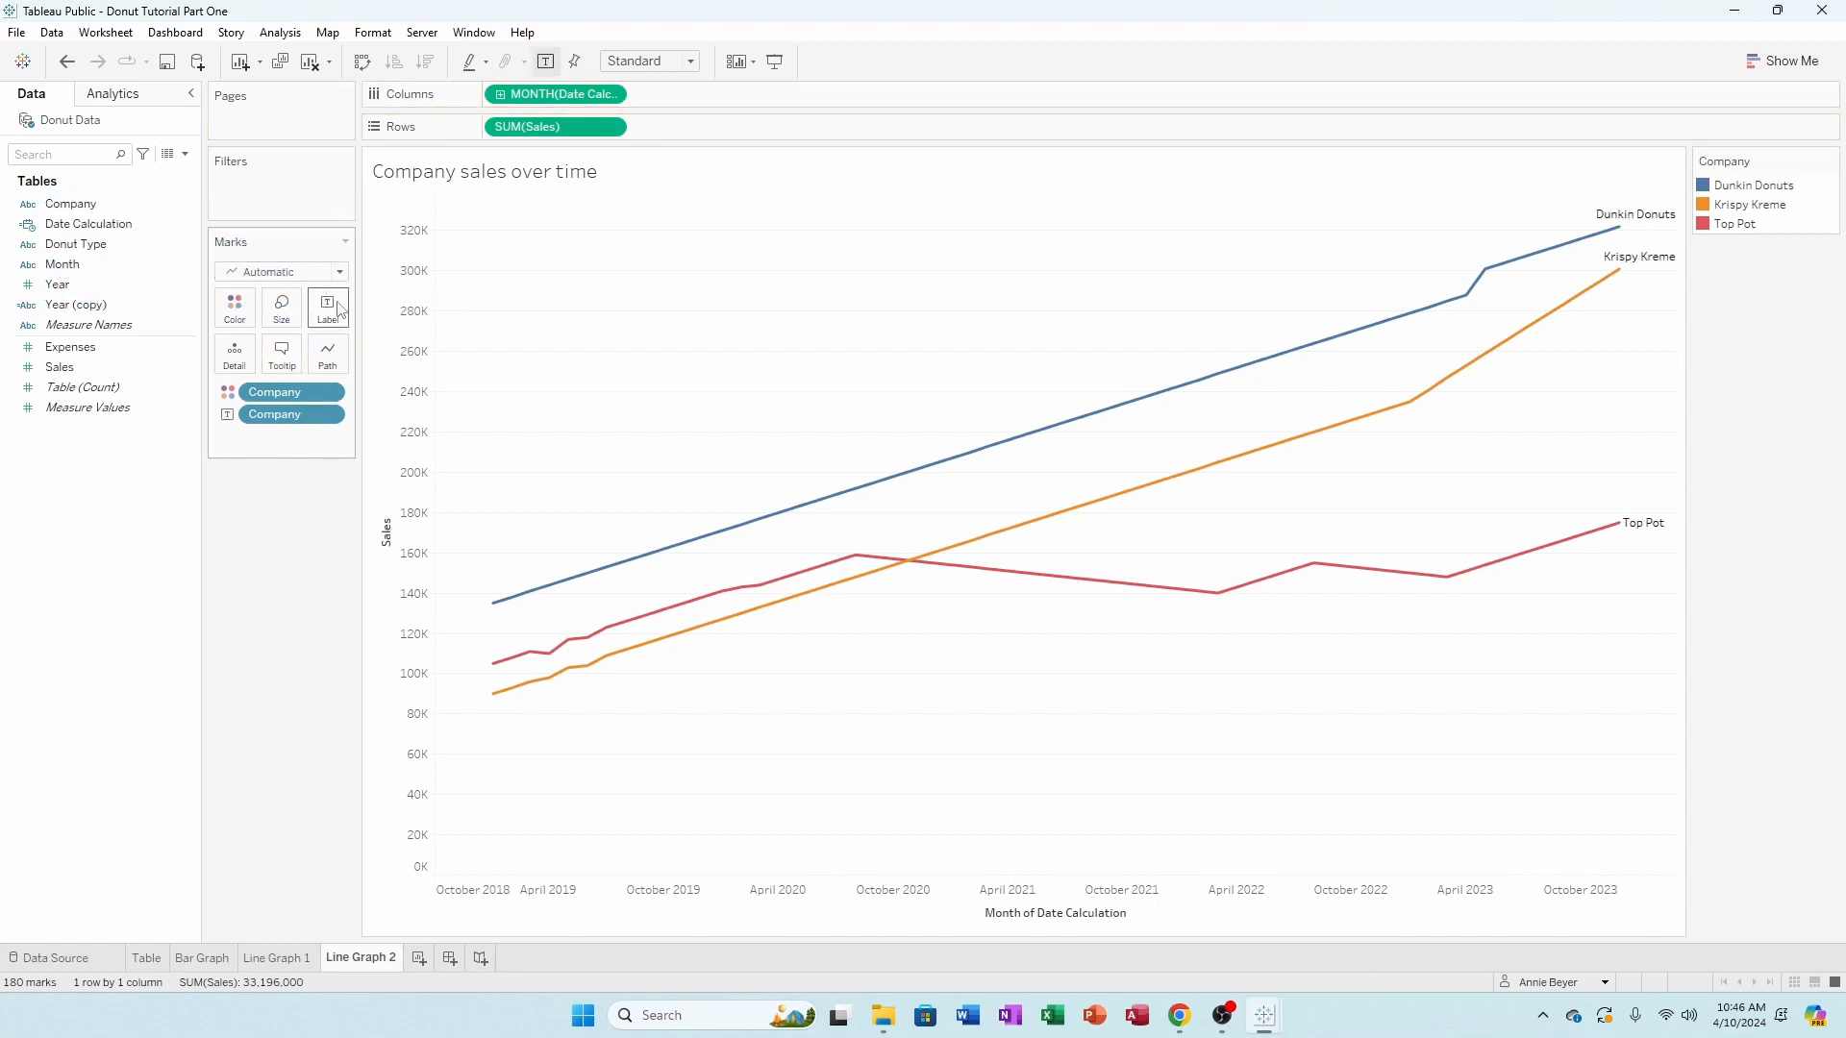
left_click(325, 310)
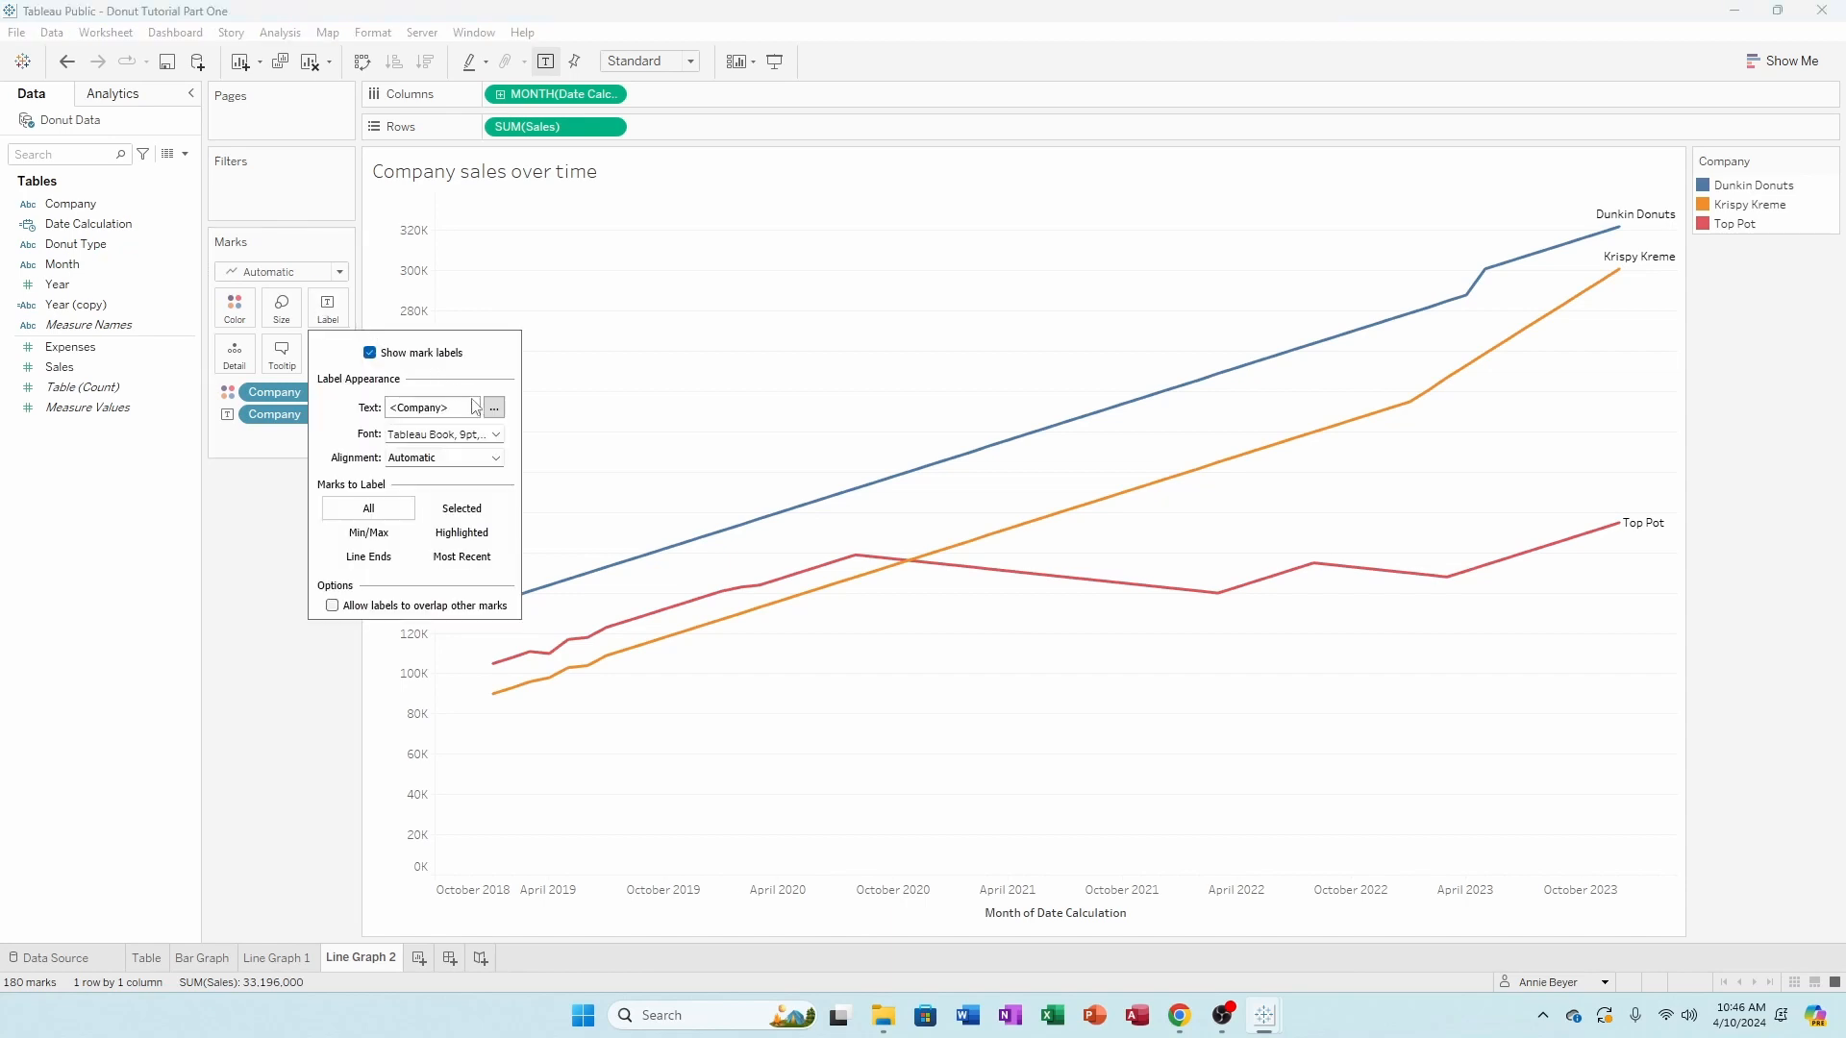
left_click(496, 434)
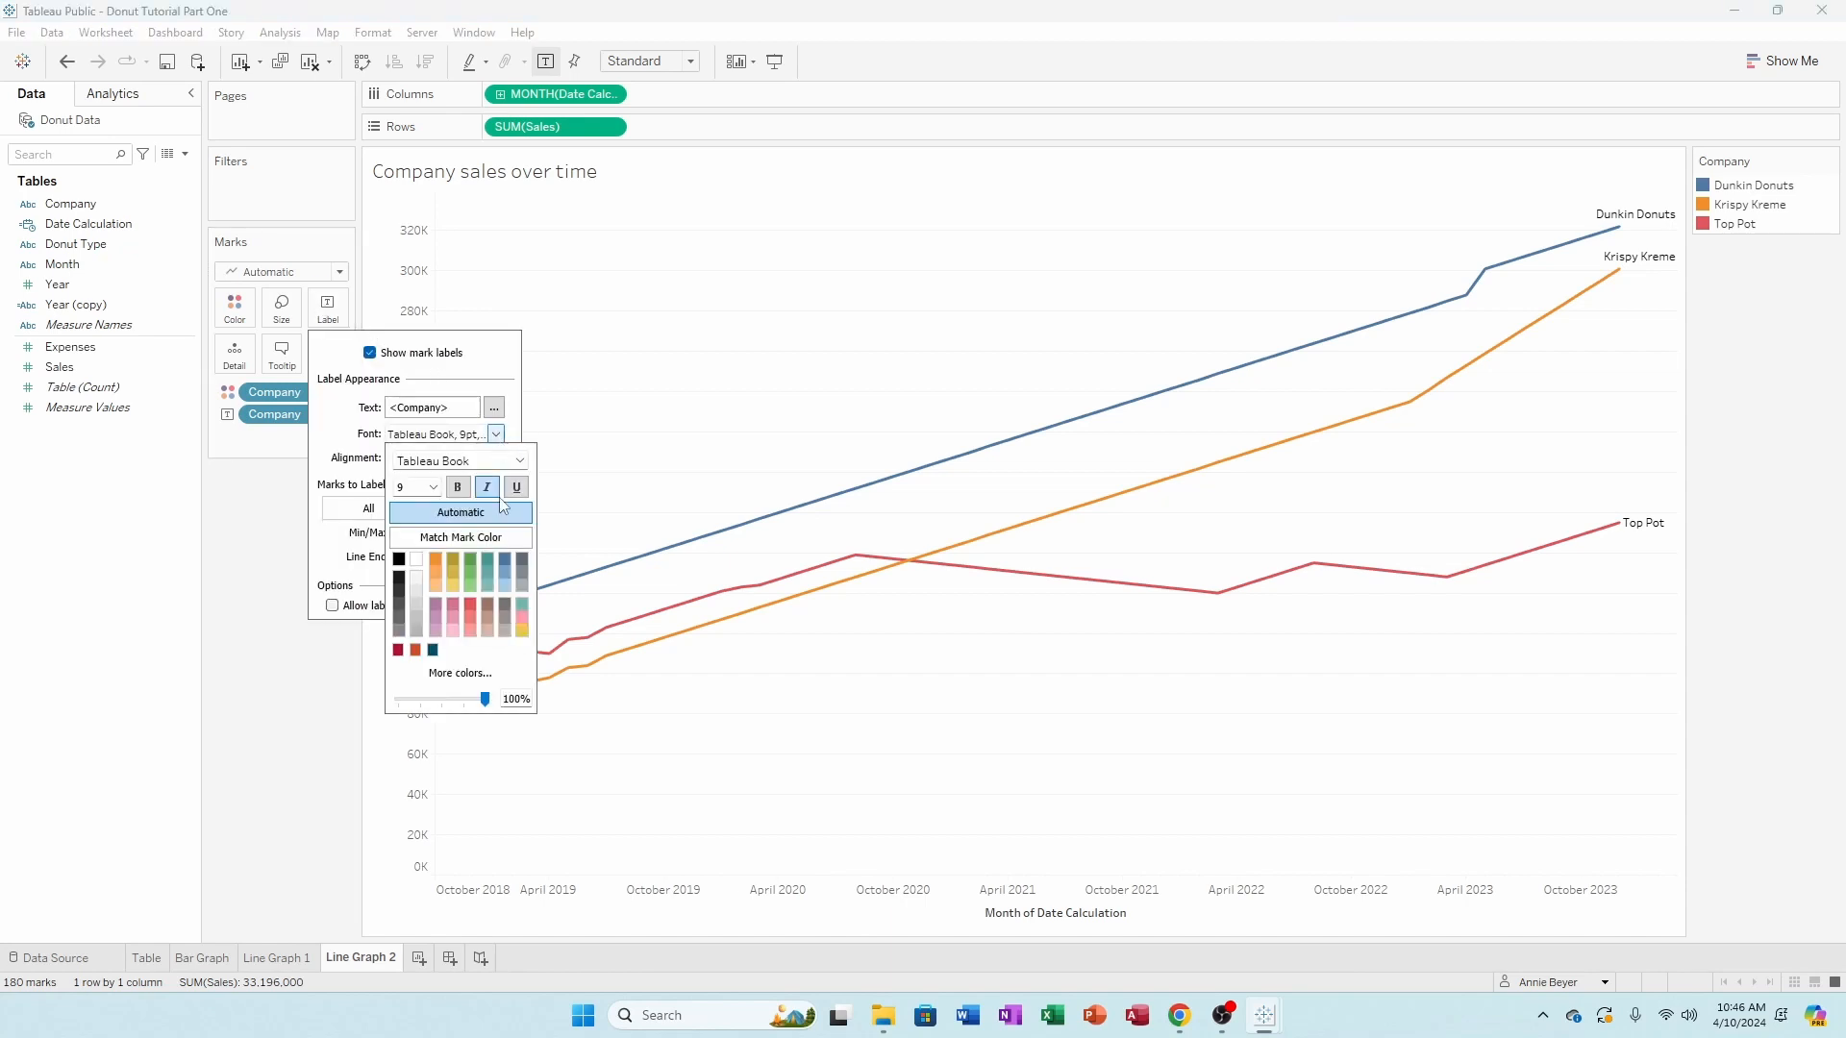
left_click(496, 536)
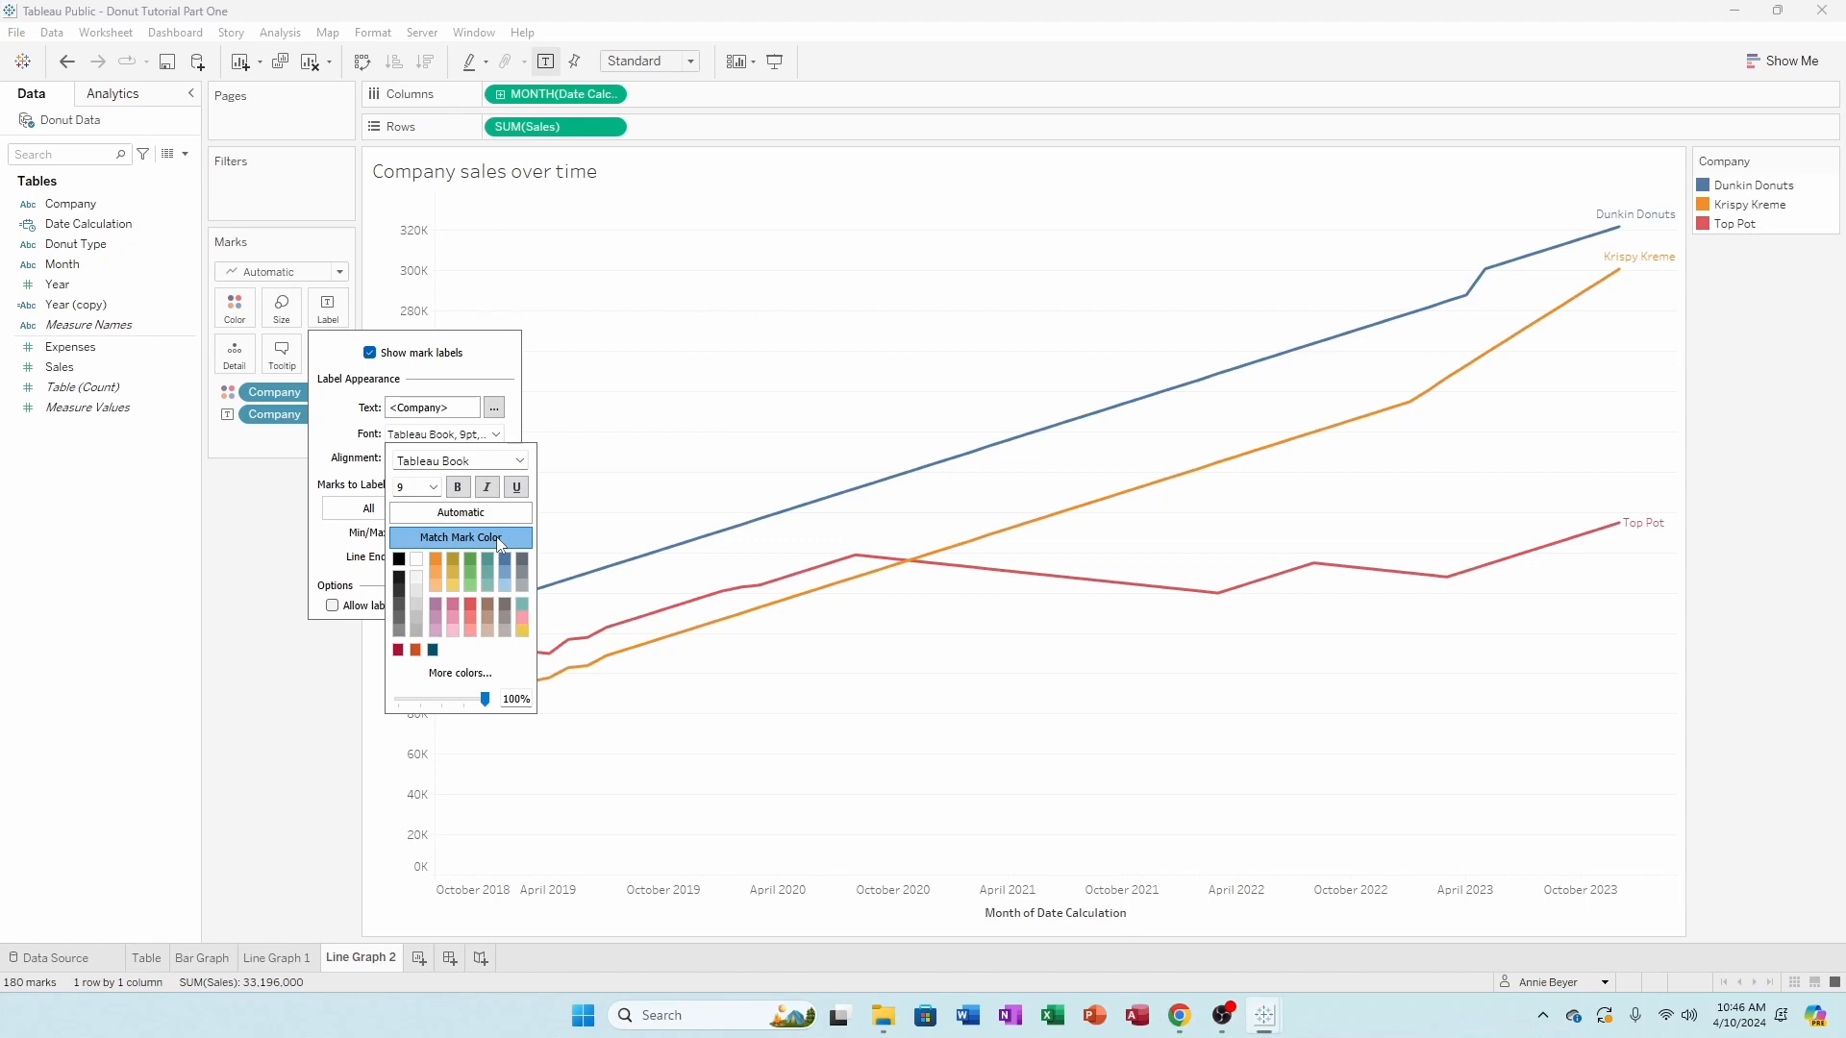
left_click(320, 794)
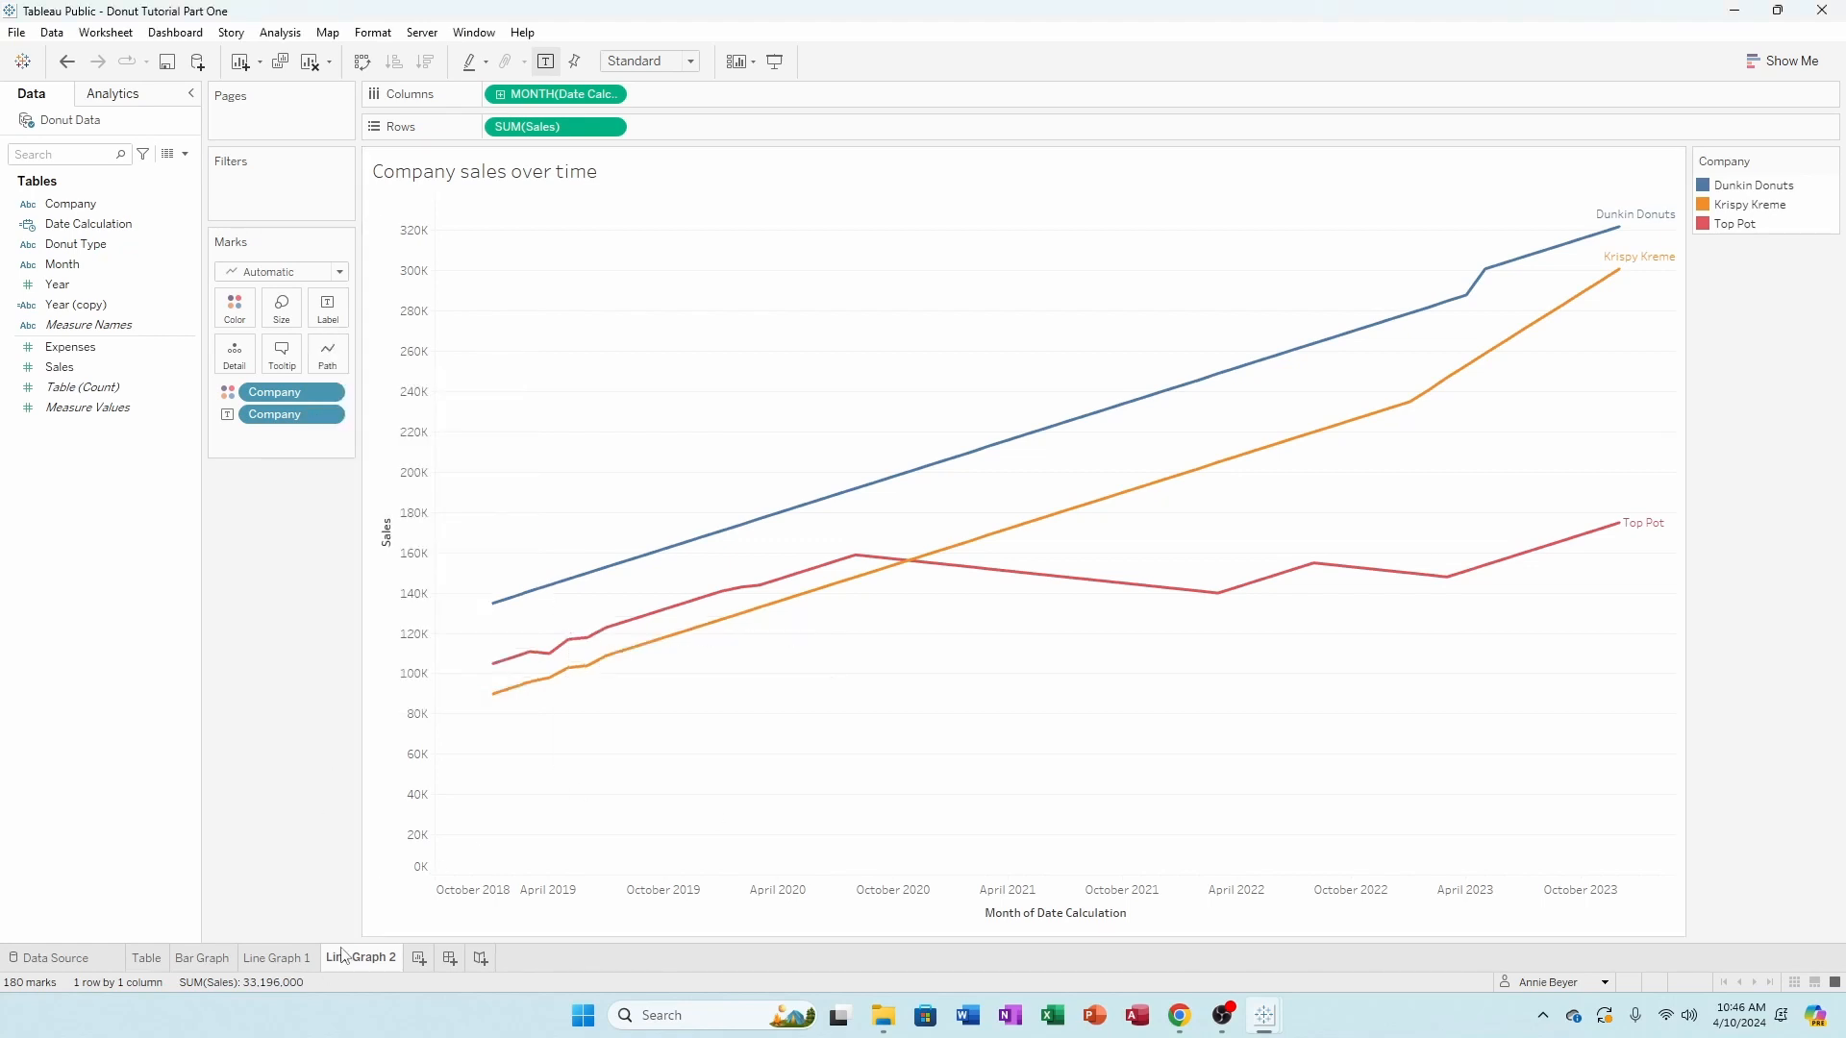
- Hide the Company color legend card on the Line Graph 2 worksheet
left_click(148, 959)
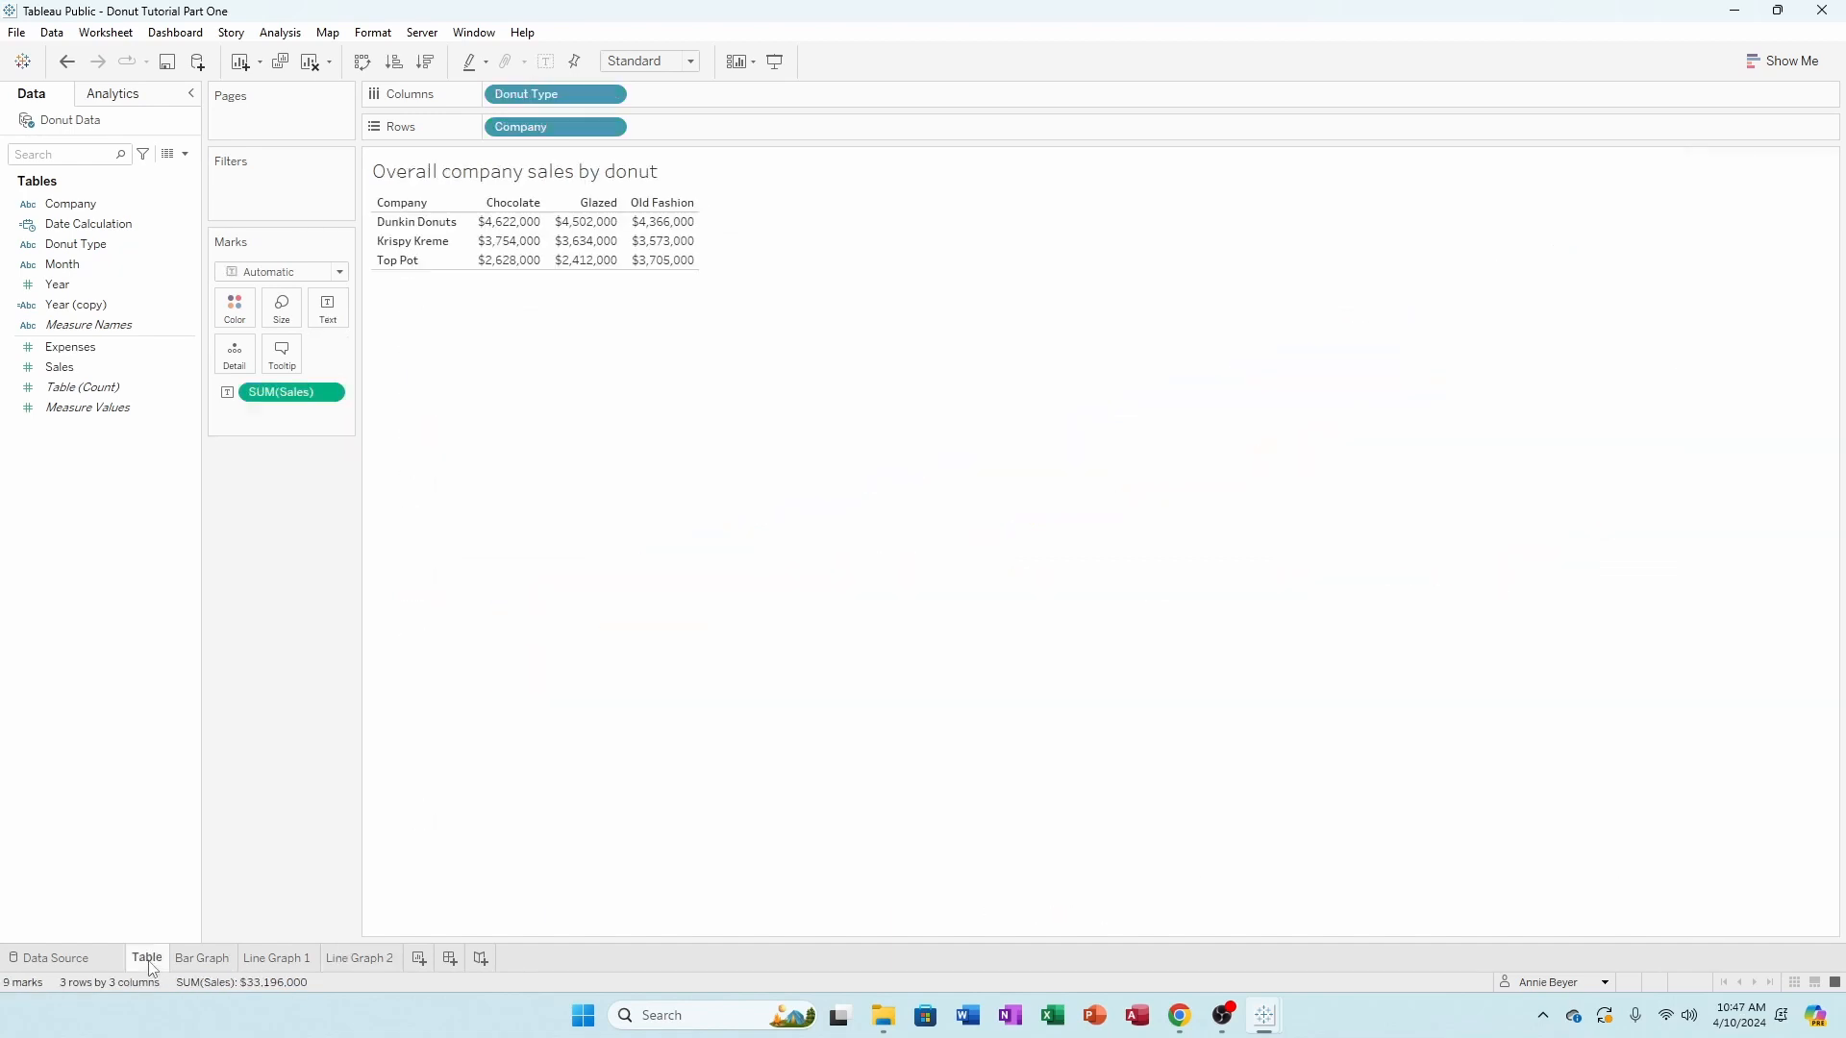
left_click(211, 961)
left_click(270, 961)
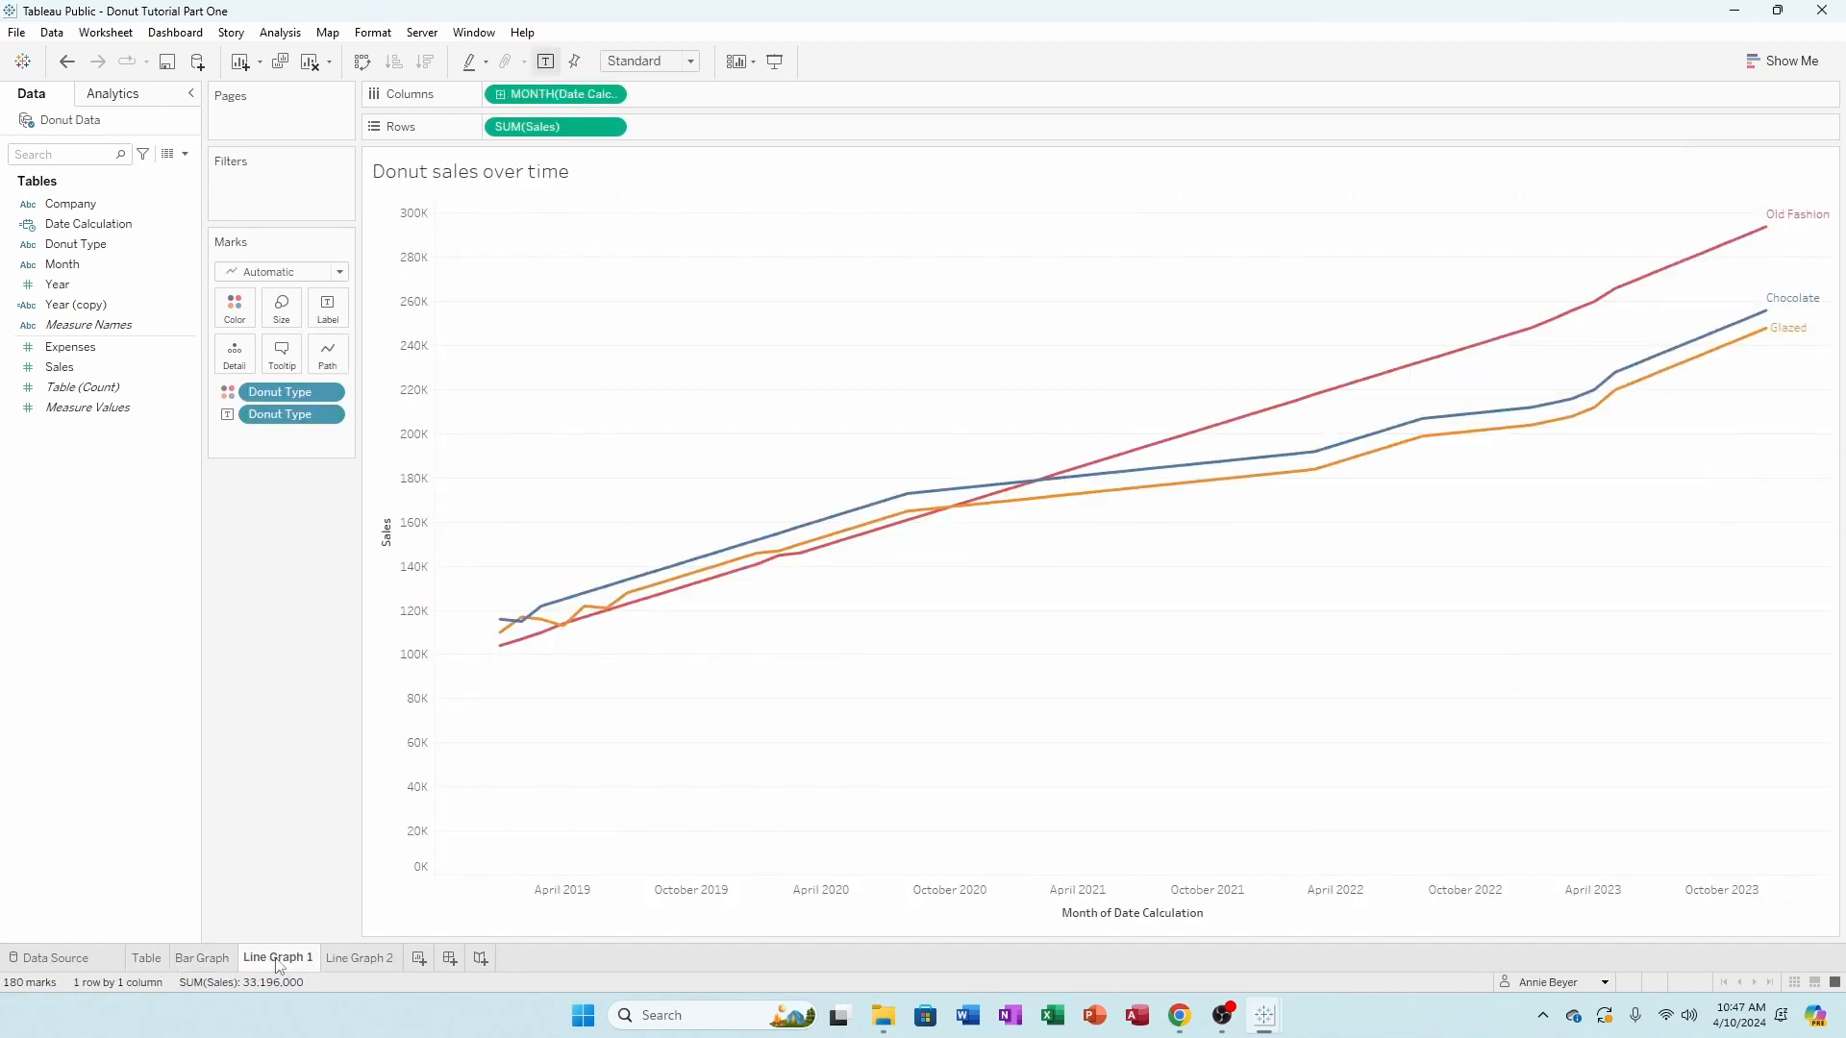
left_click(361, 967)
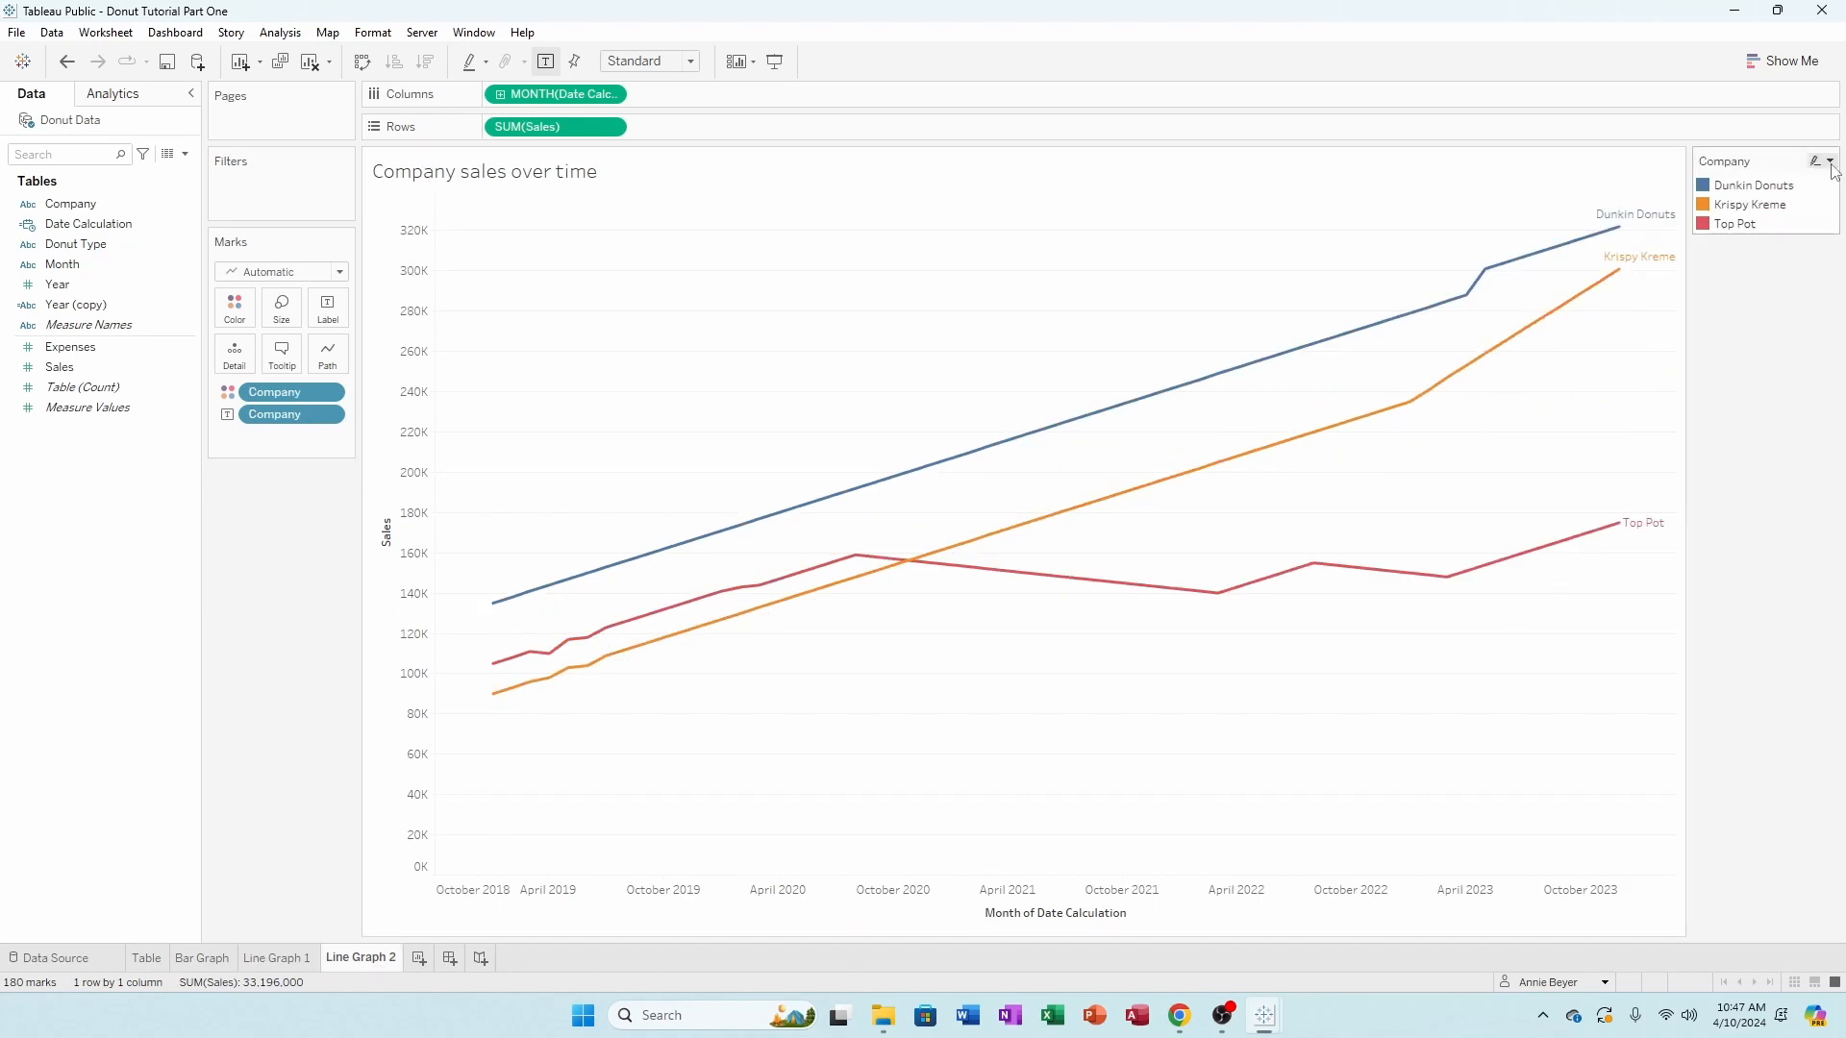
left_click(1832, 166)
left_click(1767, 331)
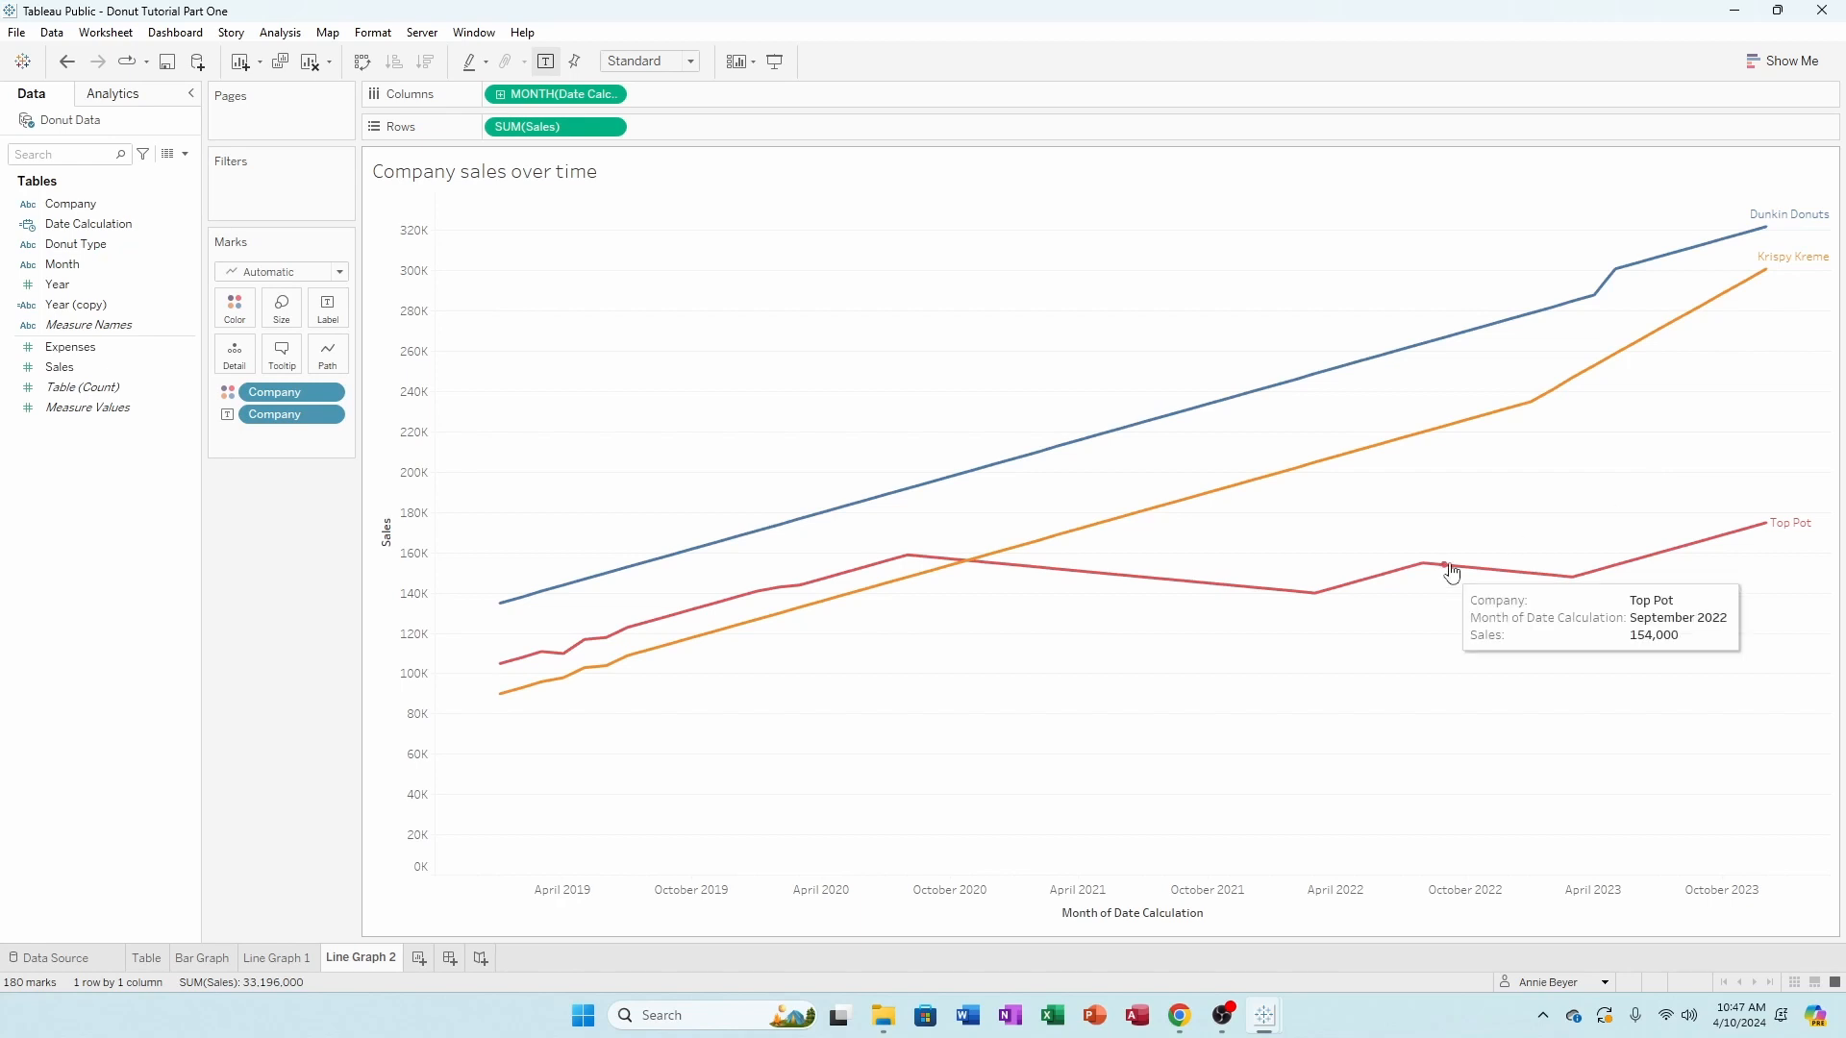
left_click(18, 34)
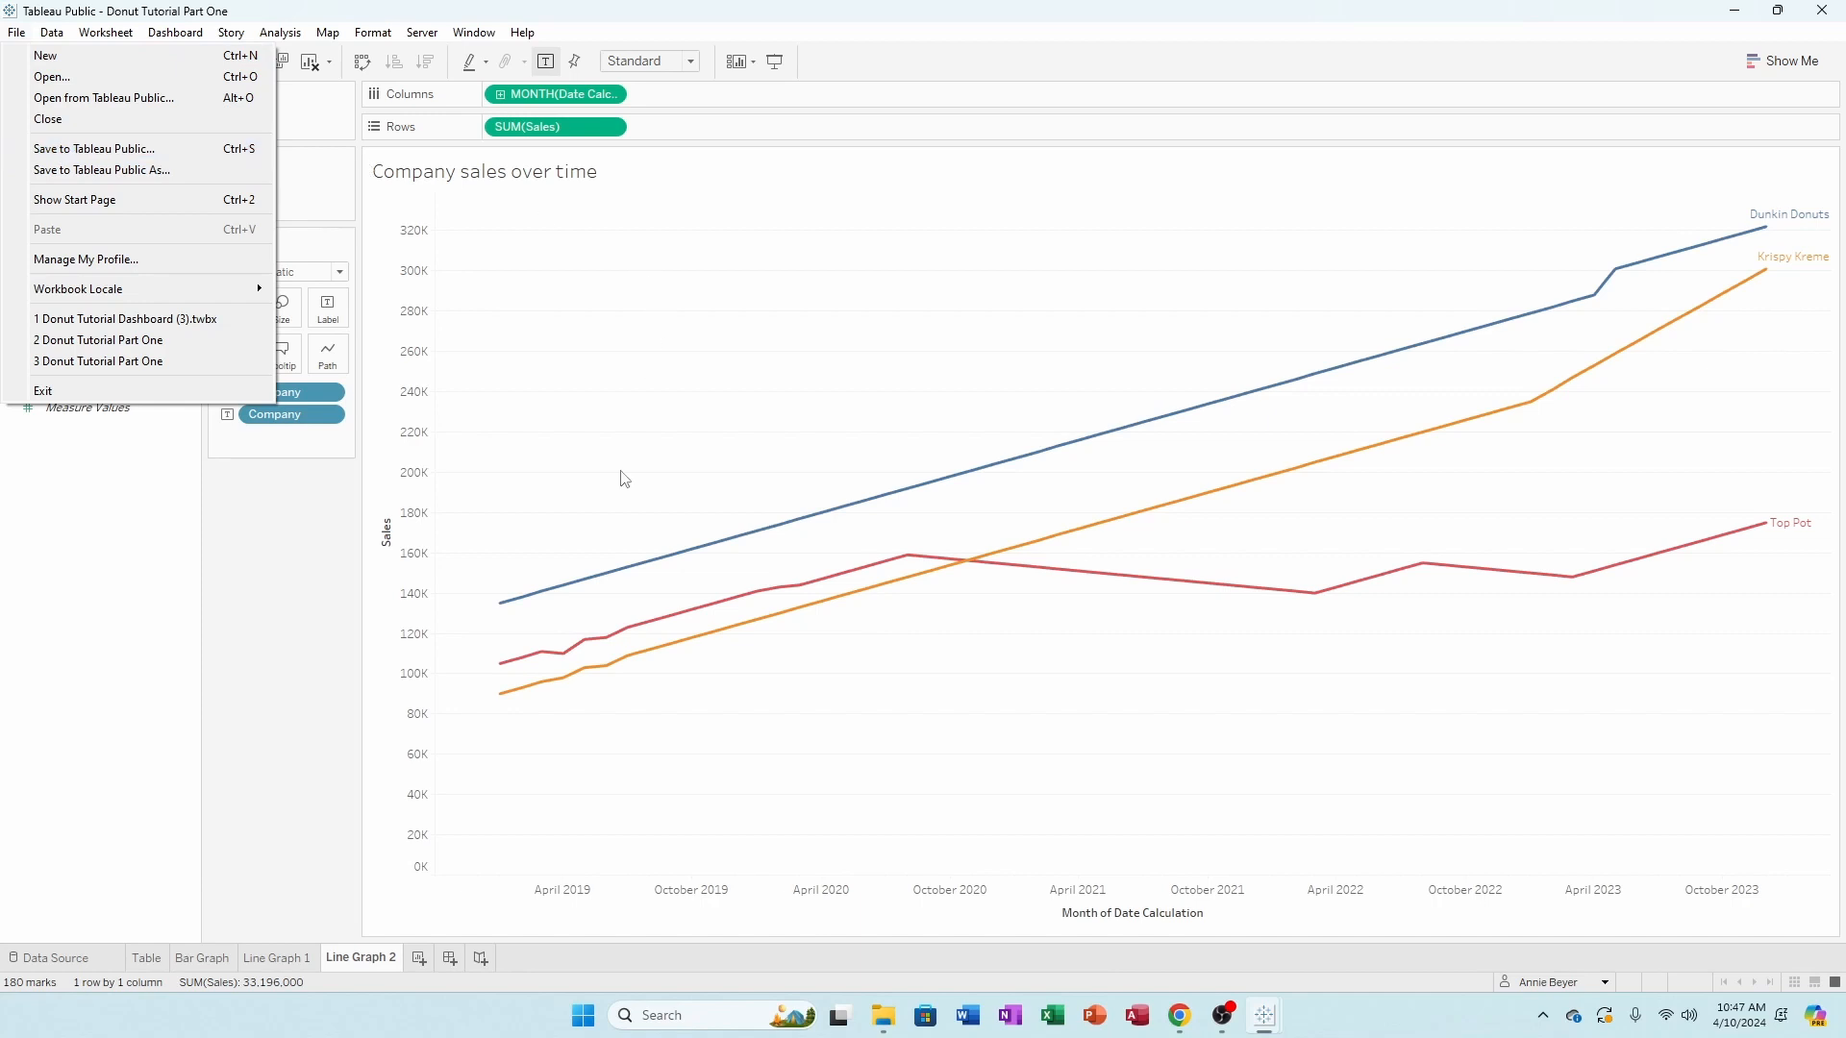
left_click(335, 697)
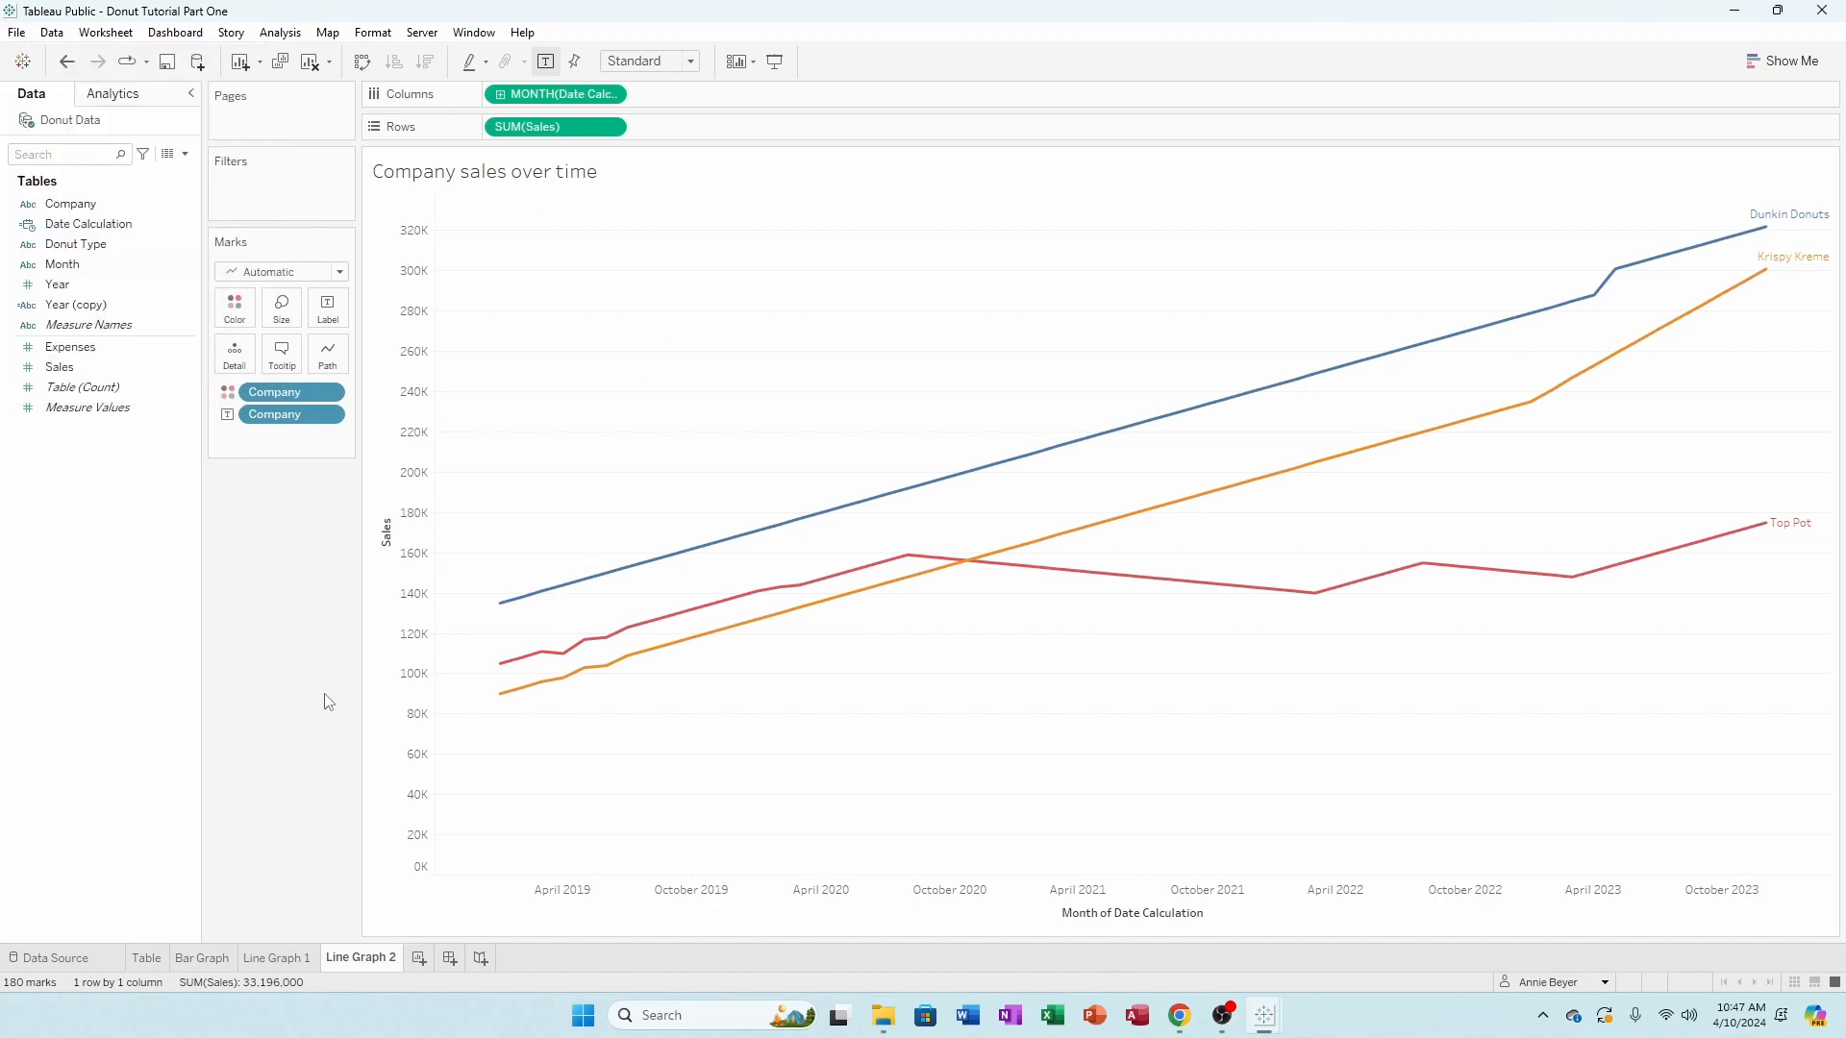
mouse_move(1183, 1029)
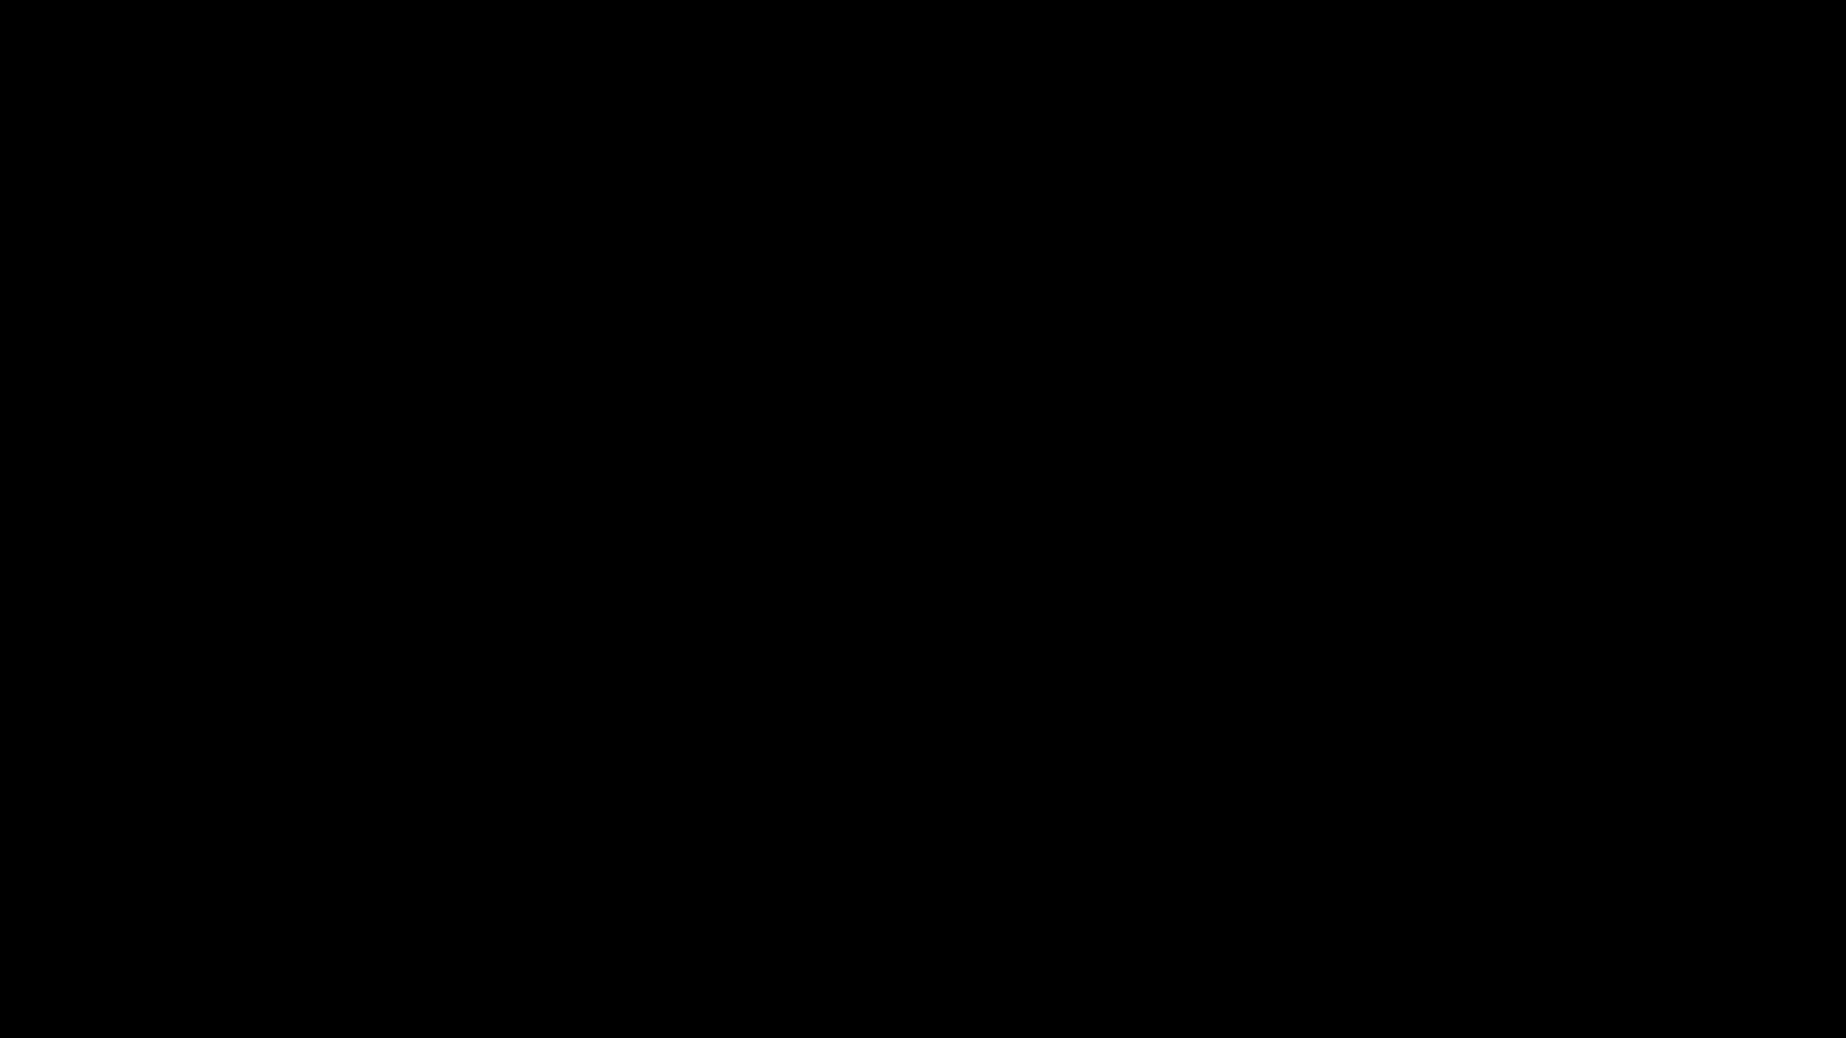